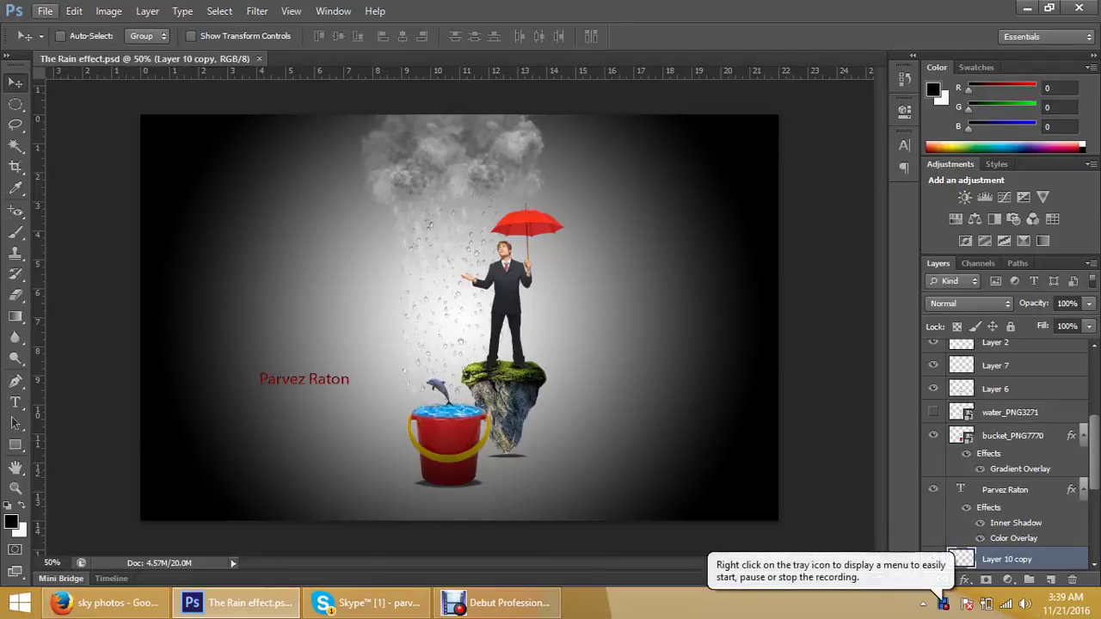
# Create a new 22 × 14 inch document at 72 ppi
pyautogui.click(45, 11)
pyautogui.click(45, 10)
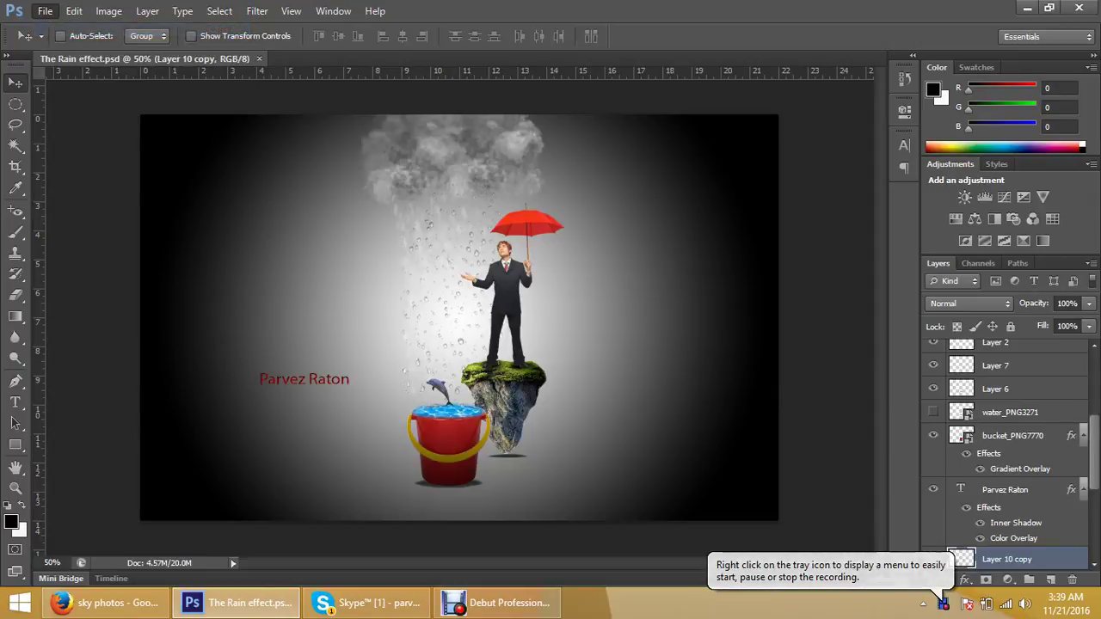
pyautogui.hotkey('ctrl', 'n')
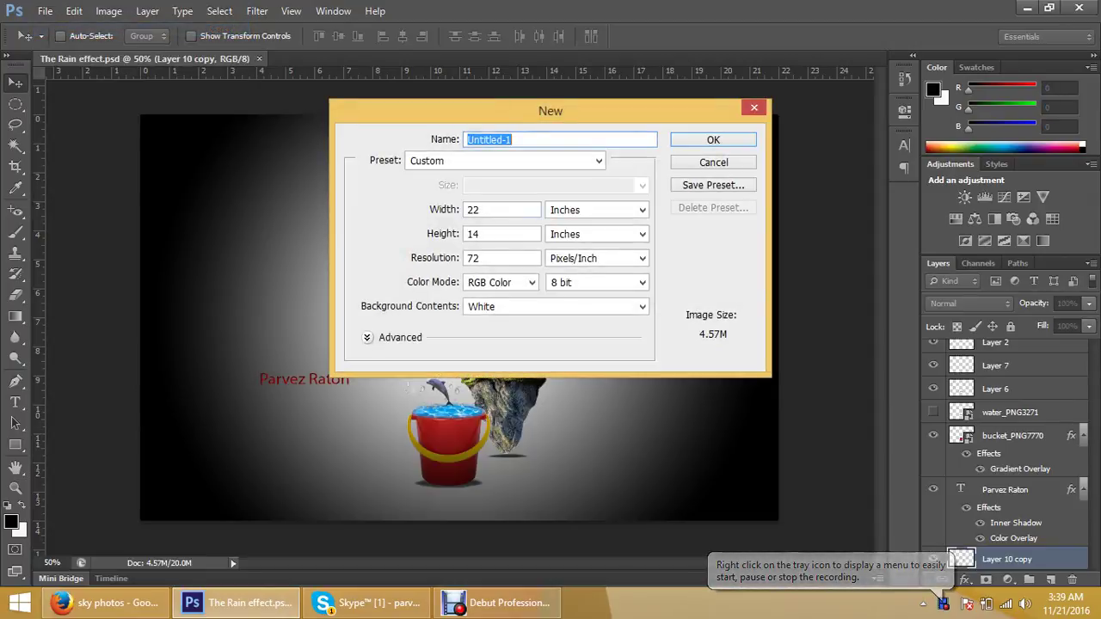
pyautogui.press('Return')
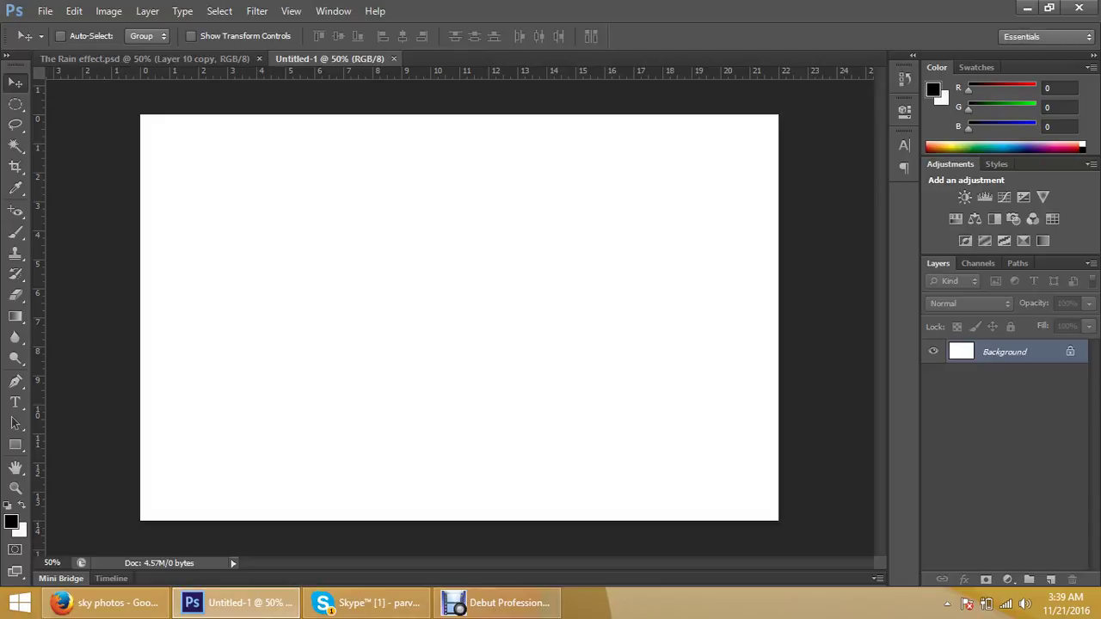
# Convert the Background into Layer 0 with the Multiply blend mode
pyautogui.doubleClick(1005, 352)
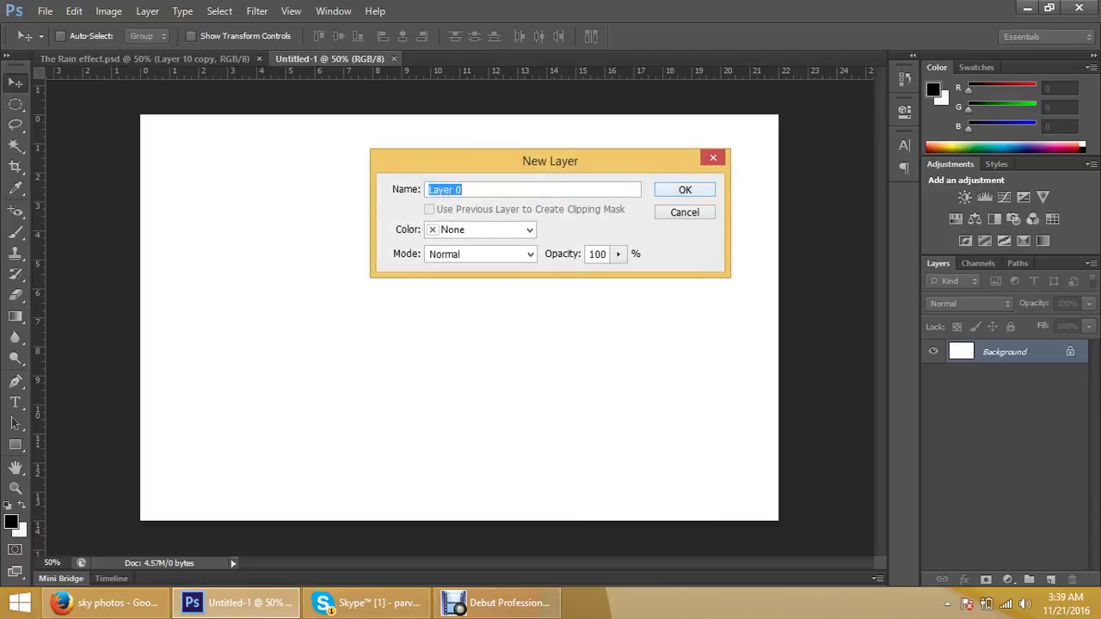
pyautogui.click(529, 254)
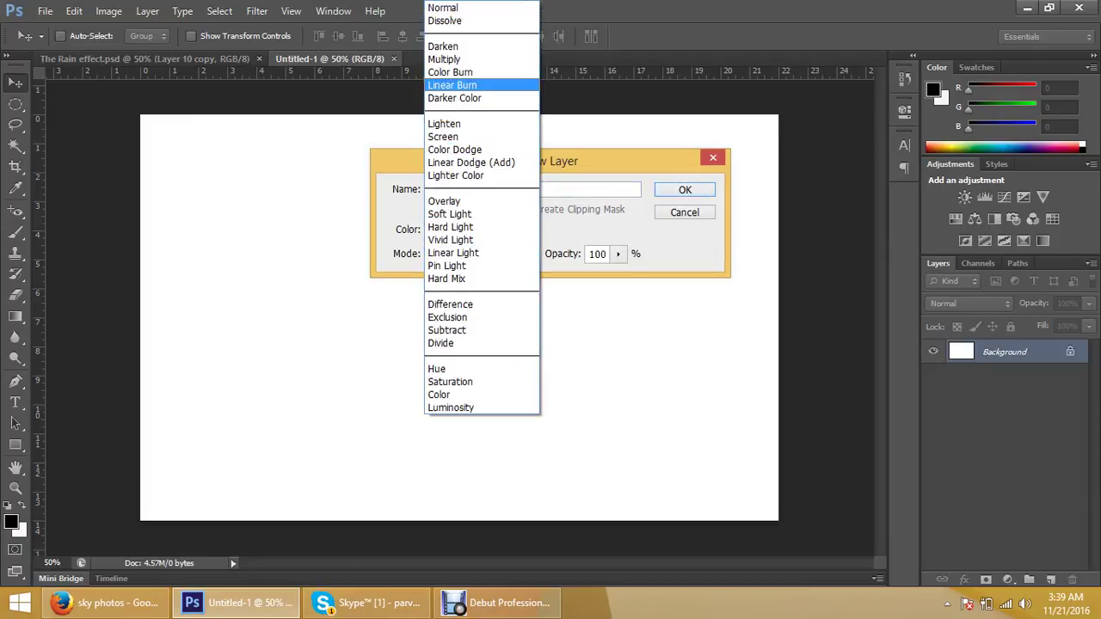
pyautogui.click(444, 59)
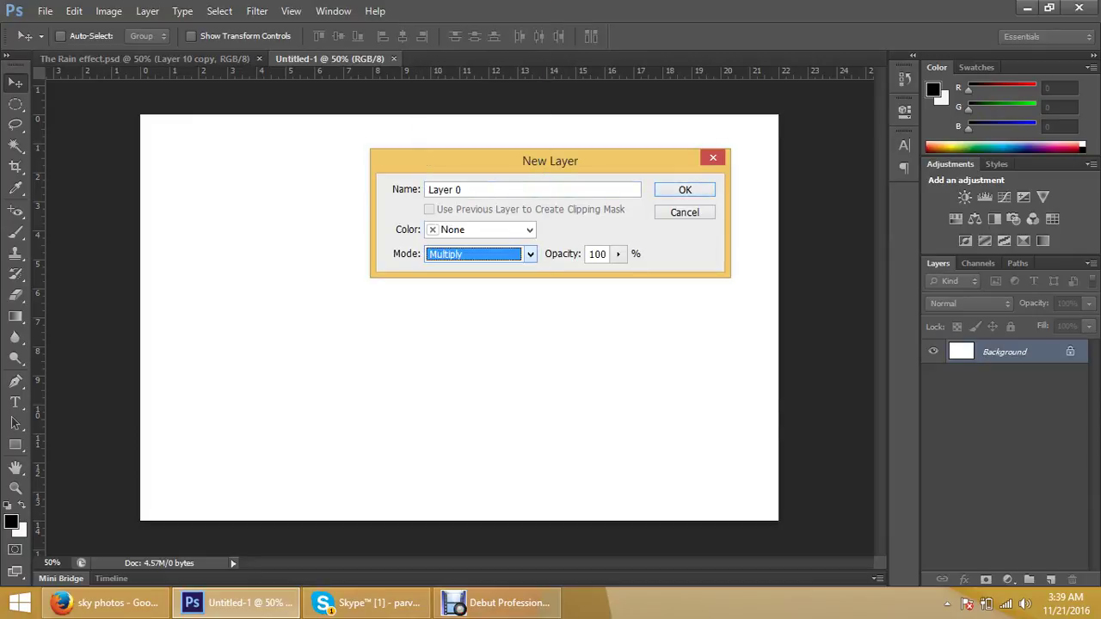
pyautogui.click(684, 191)
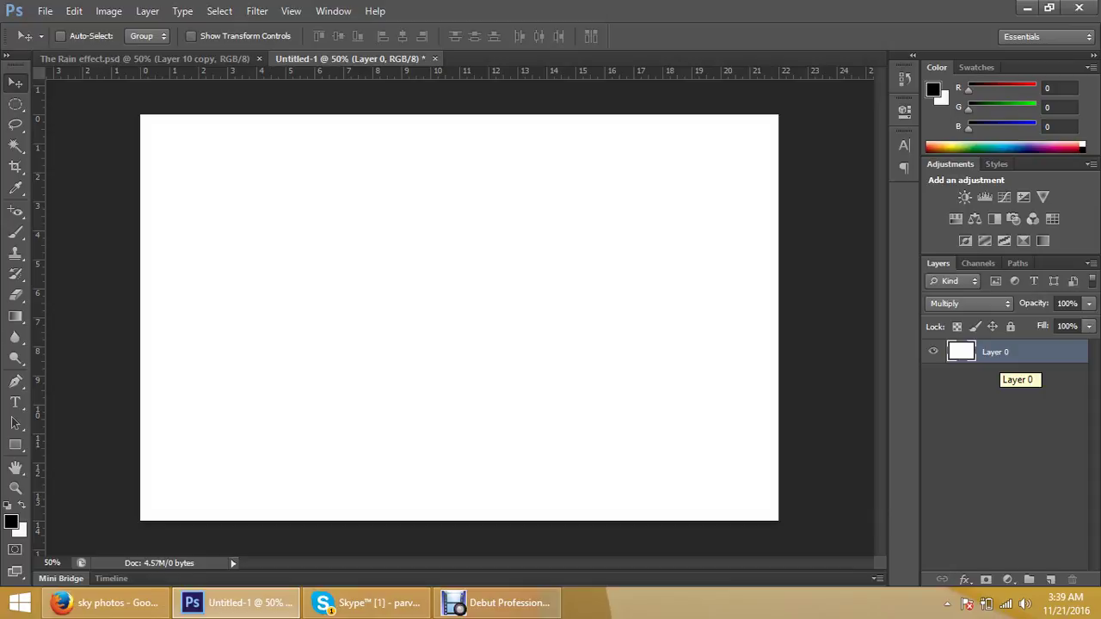
pyautogui.rightClick(999, 356)
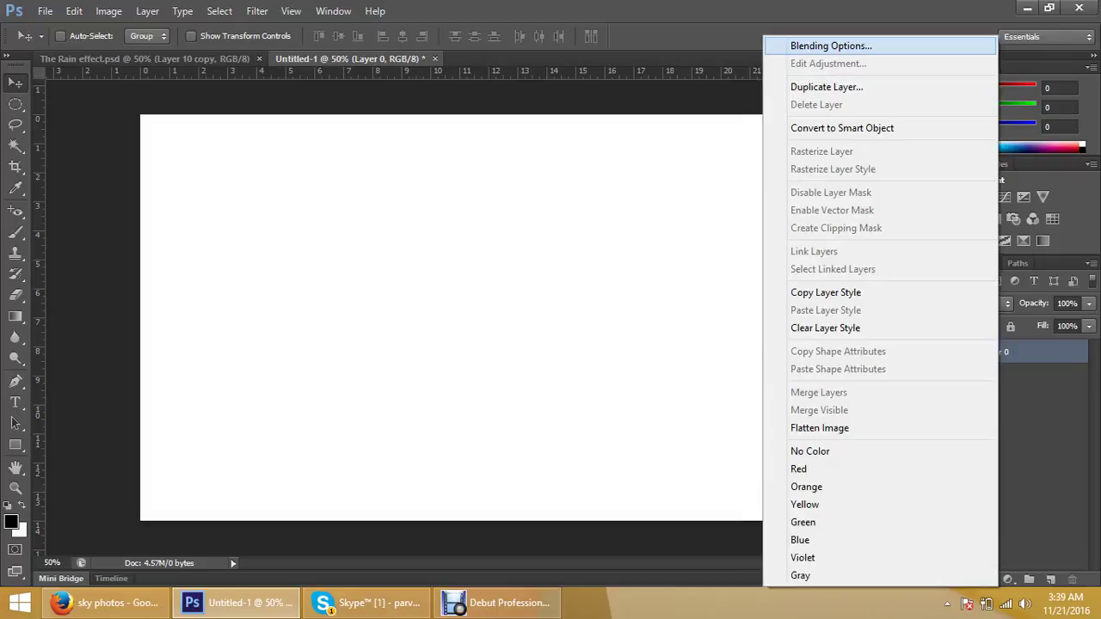
pyautogui.click(831, 45)
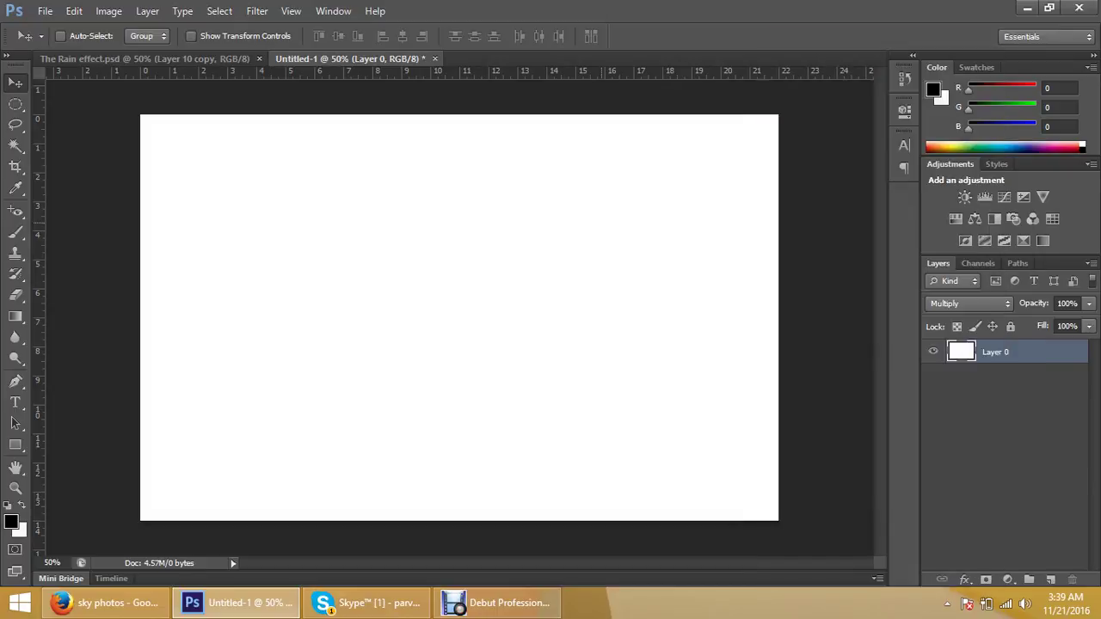
pyautogui.click(45, 10)
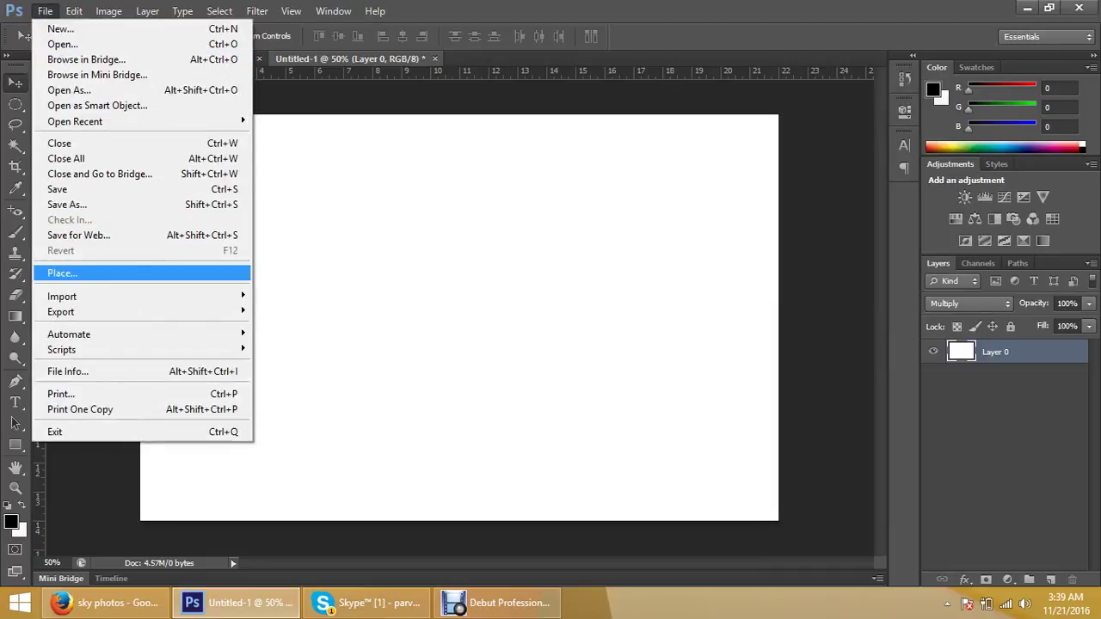
# Start File > Place and browse through source 2 to the png all folder
pyautogui.click(62, 273)
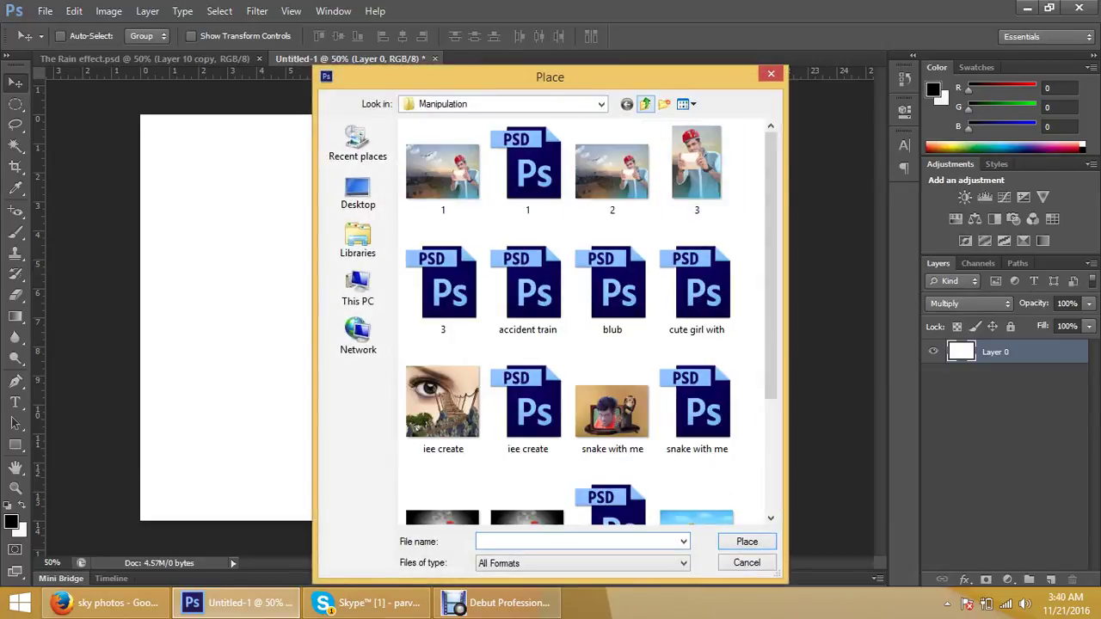
pyautogui.click(645, 104)
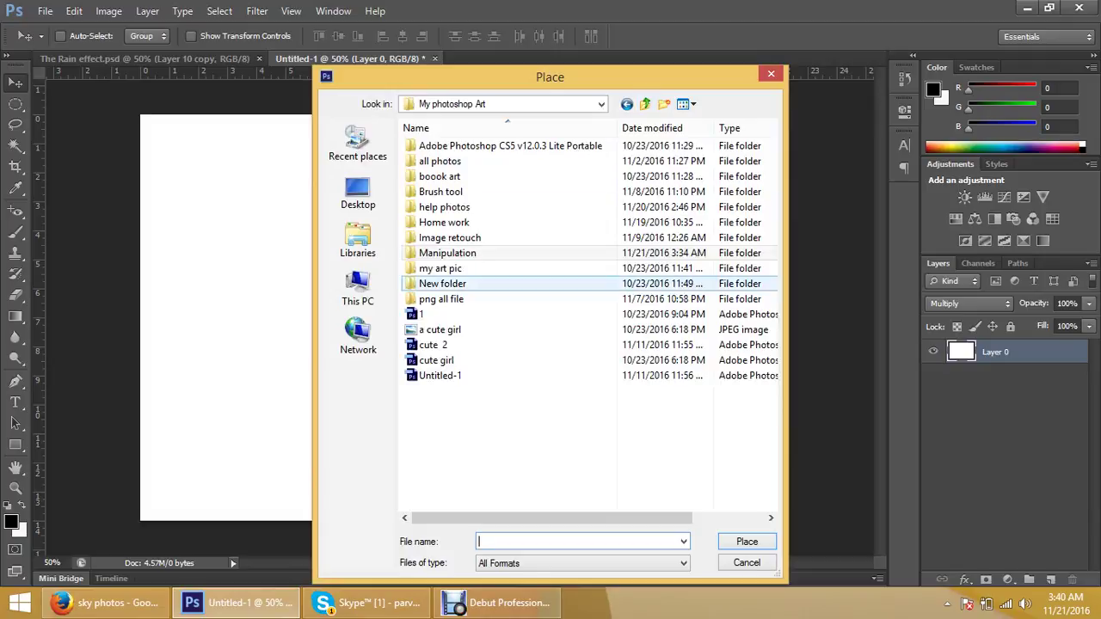
pyautogui.doubleClick(449, 237)
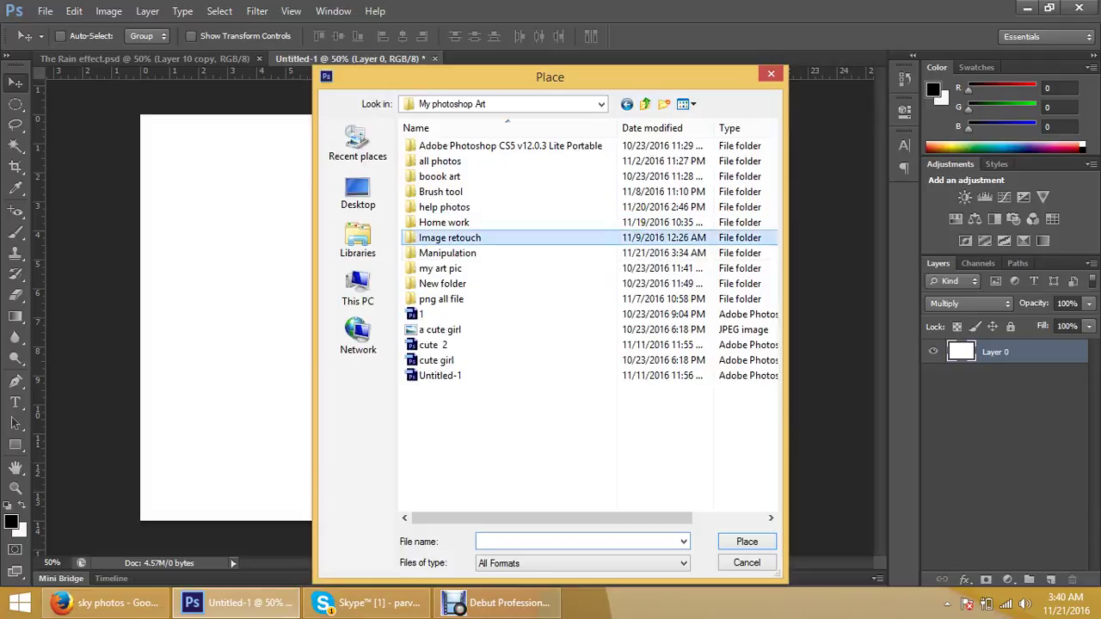
pyautogui.doubleClick(439, 145)
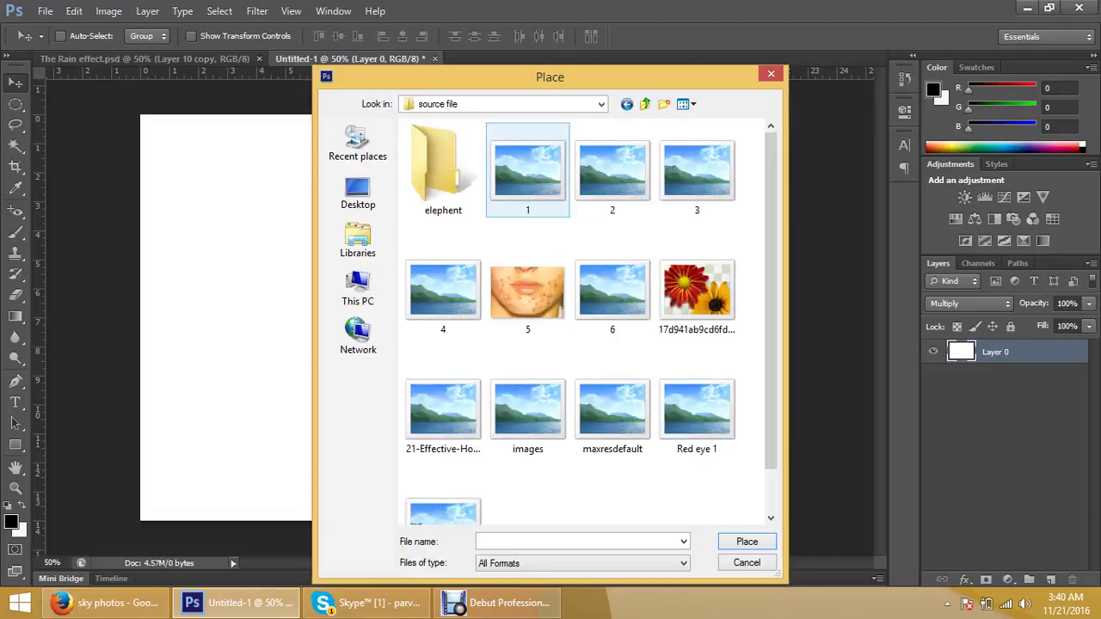
pyautogui.doubleClick(442, 172)
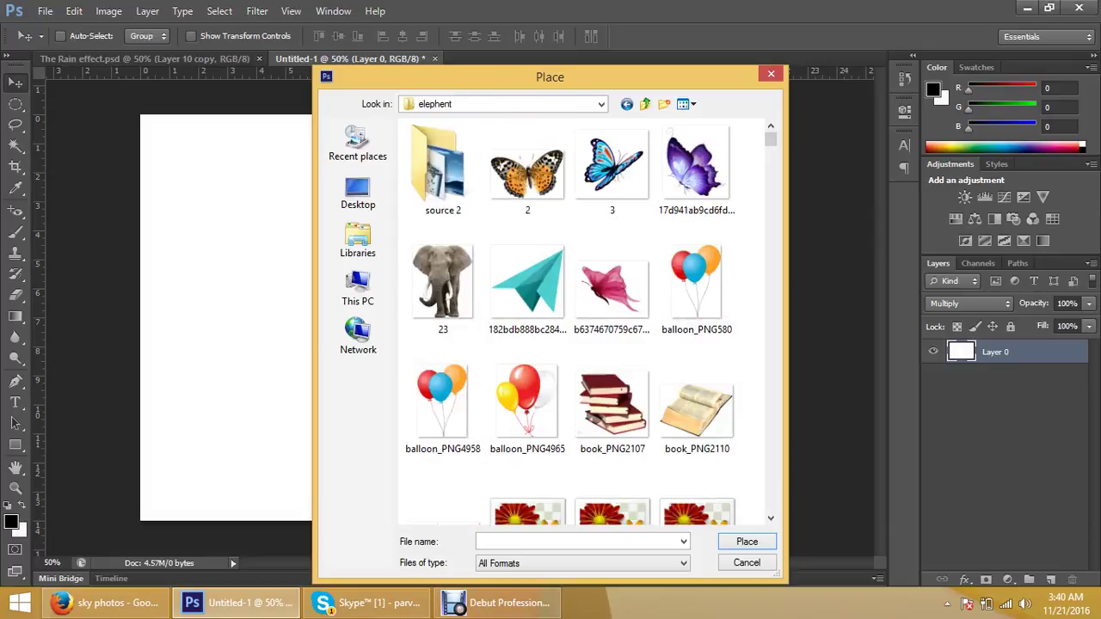
pyautogui.doubleClick(442, 168)
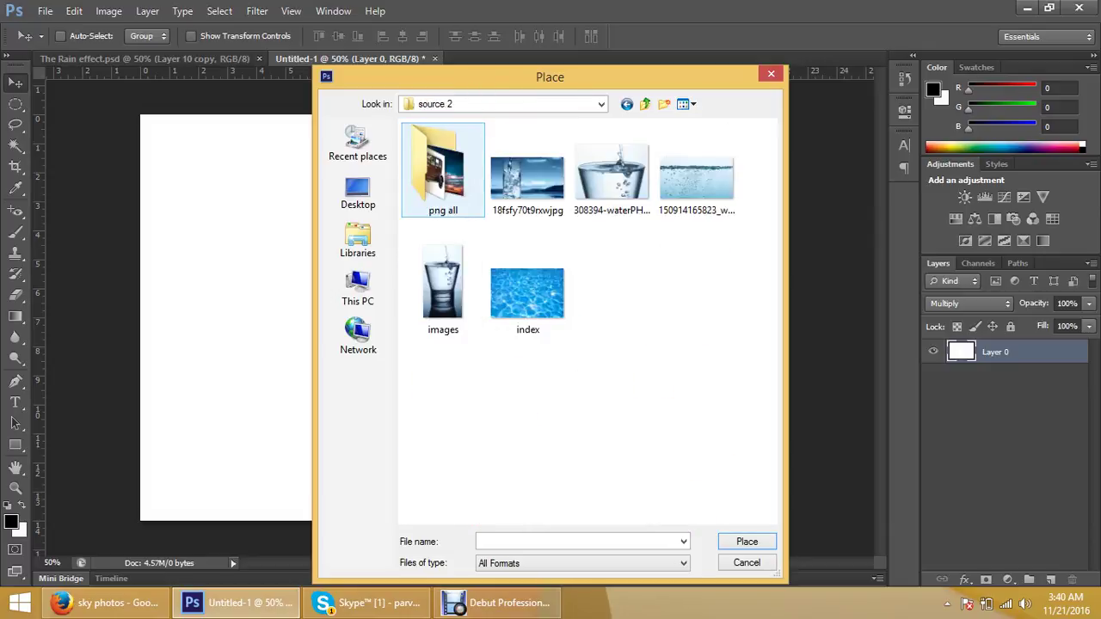
pyautogui.doubleClick(442, 167)
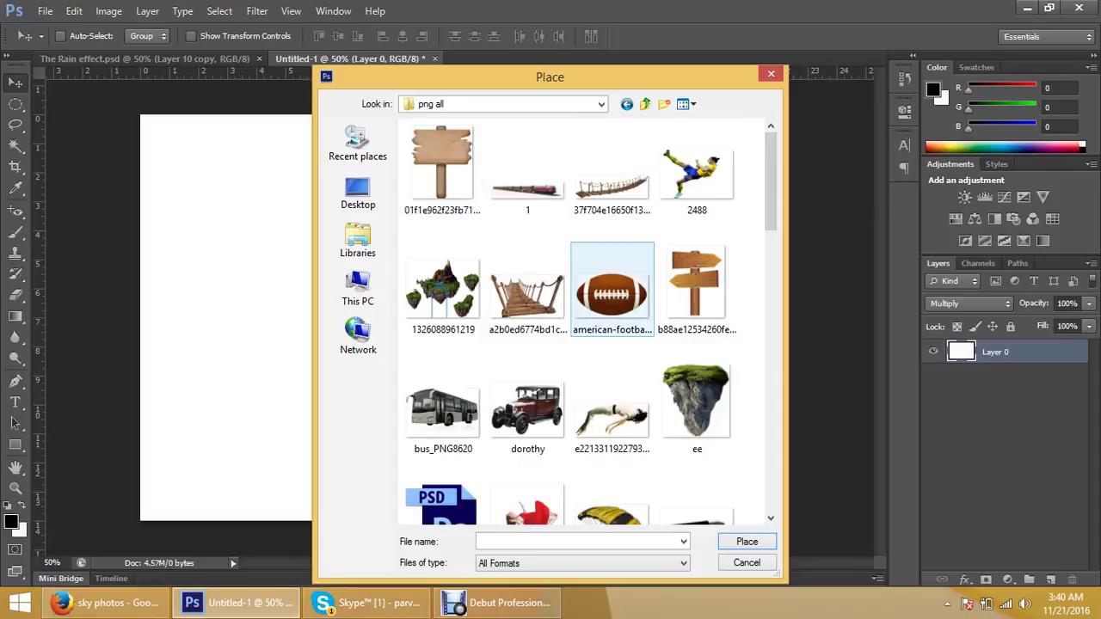
pyautogui.scroll(-3, 585, 318)
pyautogui.scroll(-3, 585, 318)
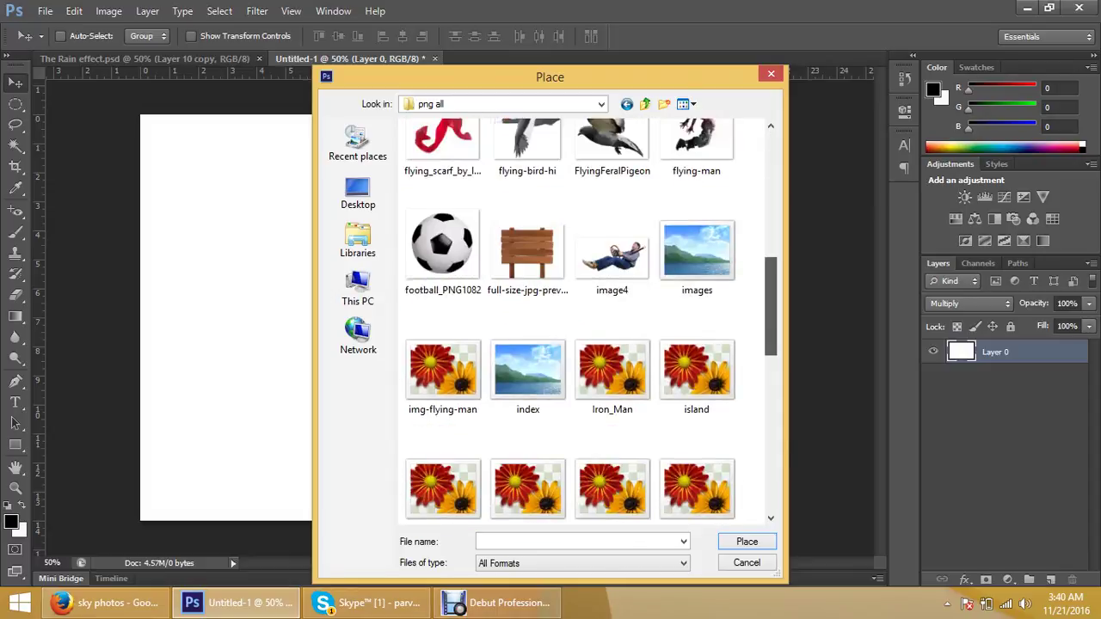
pyautogui.scroll(-3, 585, 318)
pyautogui.scroll(-1, 585, 318)
pyautogui.scroll(-1, 585, 318)
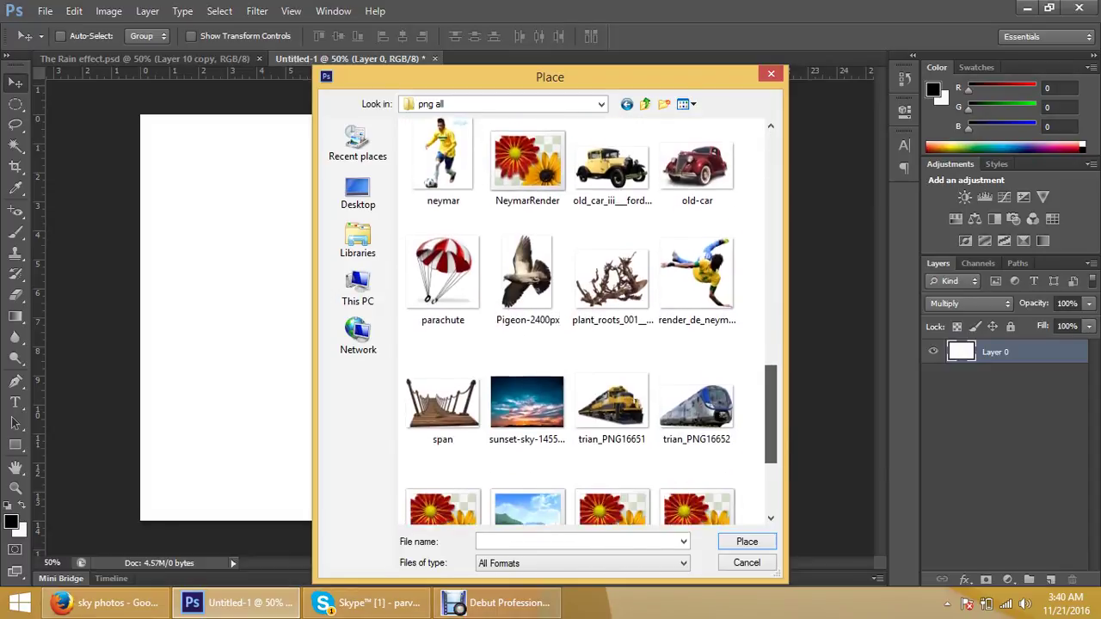
pyautogui.scroll(-2, 585, 318)
pyautogui.scroll(-1, 585, 318)
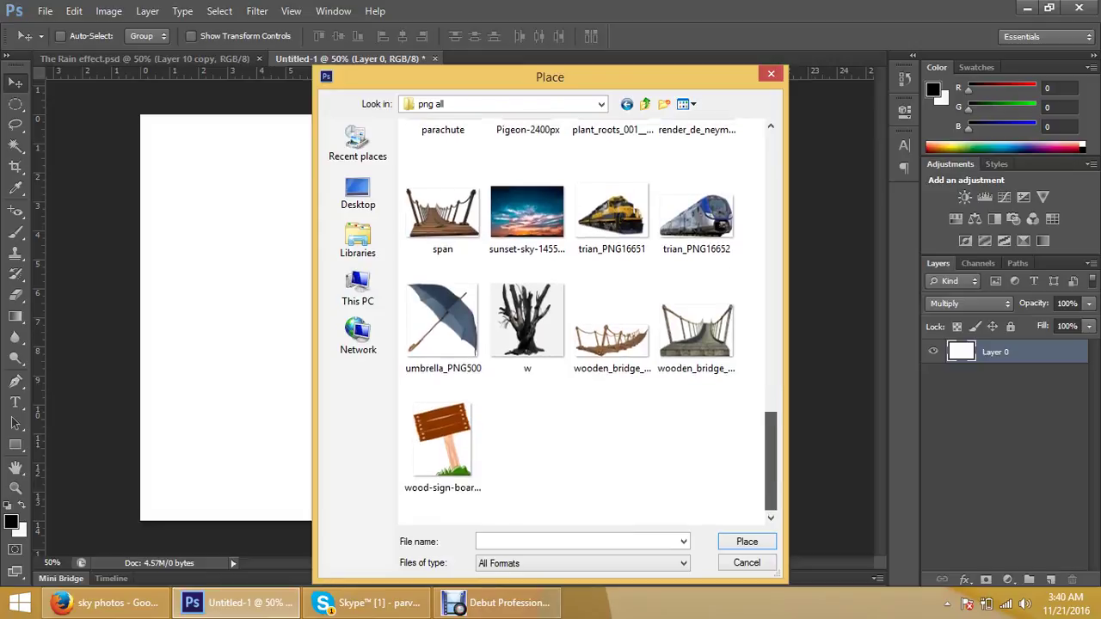
pyautogui.scroll(2, 585, 318)
pyautogui.click(526, 379)
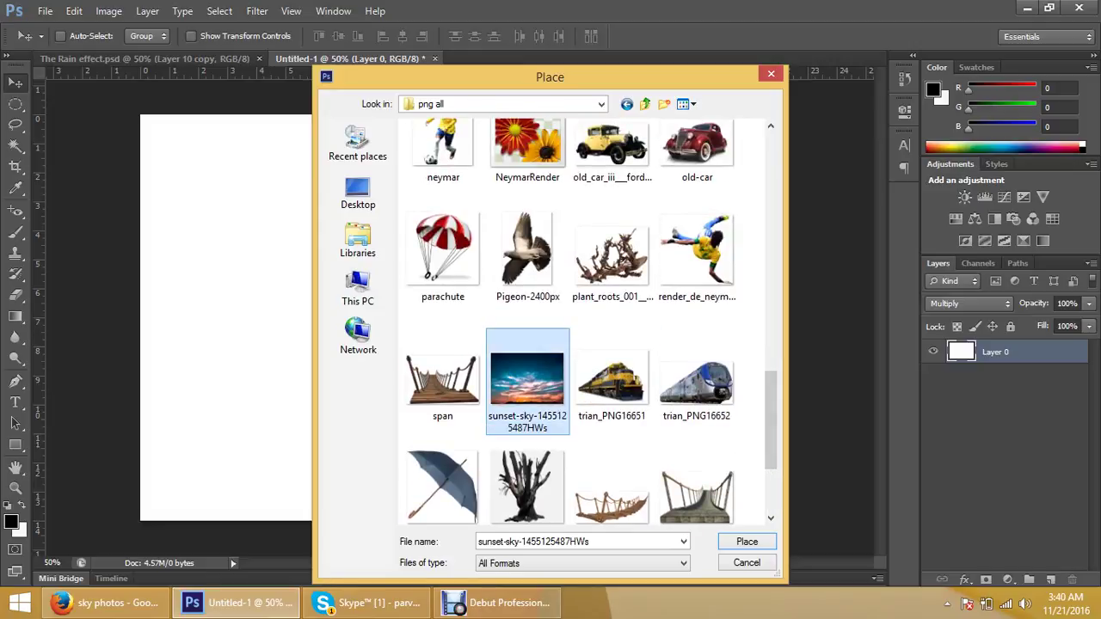
pyautogui.press('Return')
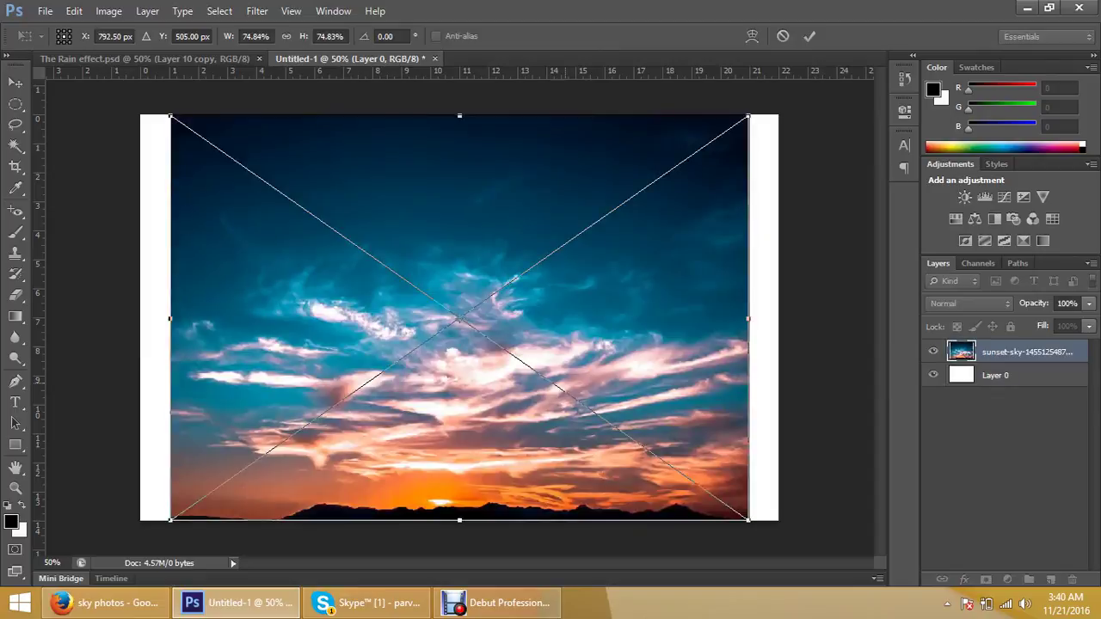
# Scale the sky to about 87%, commit it, and settle it across the canvas top
pyautogui.moveTo(606, 298); pyautogui.dragTo(561, 297)
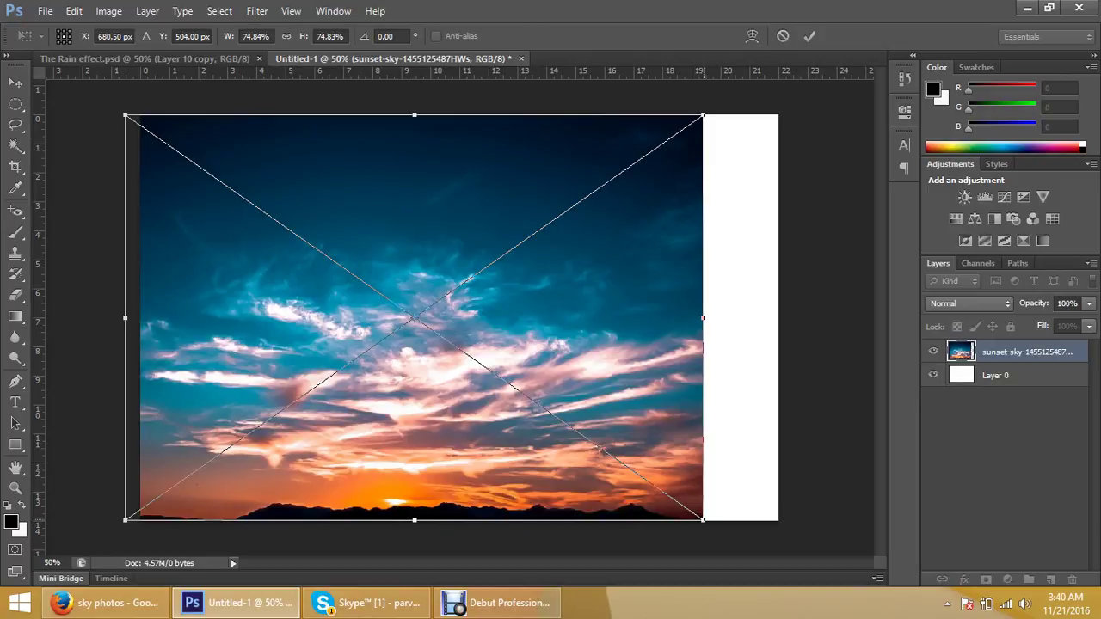
pyautogui.moveTo(702, 520); pyautogui.dragTo(795, 554)
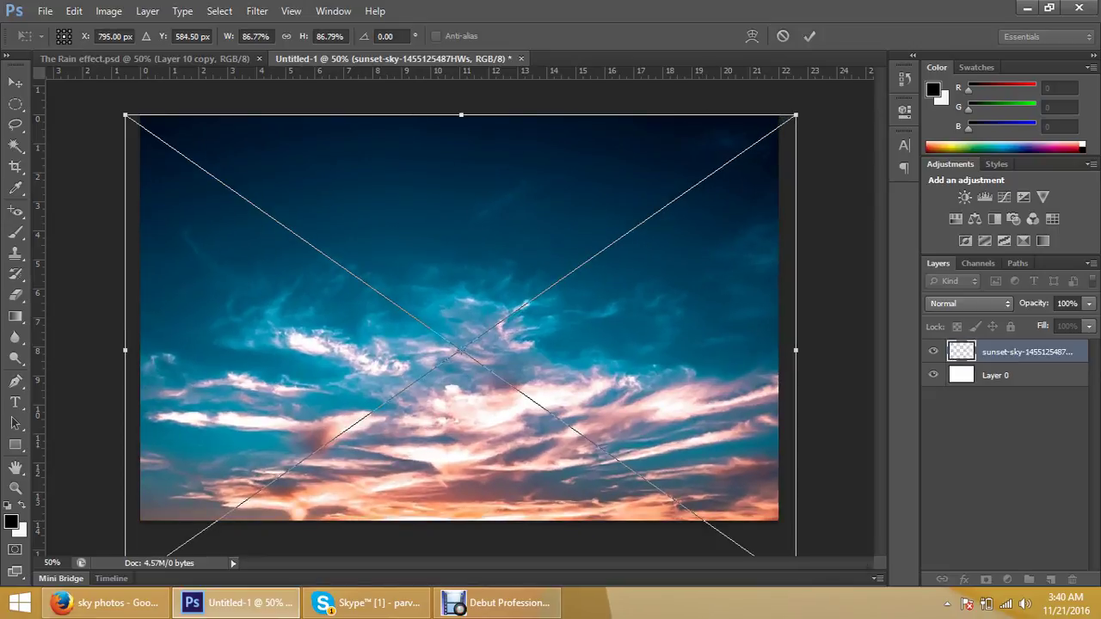
pyautogui.moveTo(735, 368); pyautogui.dragTo(731, 210)
pyautogui.press('Return')
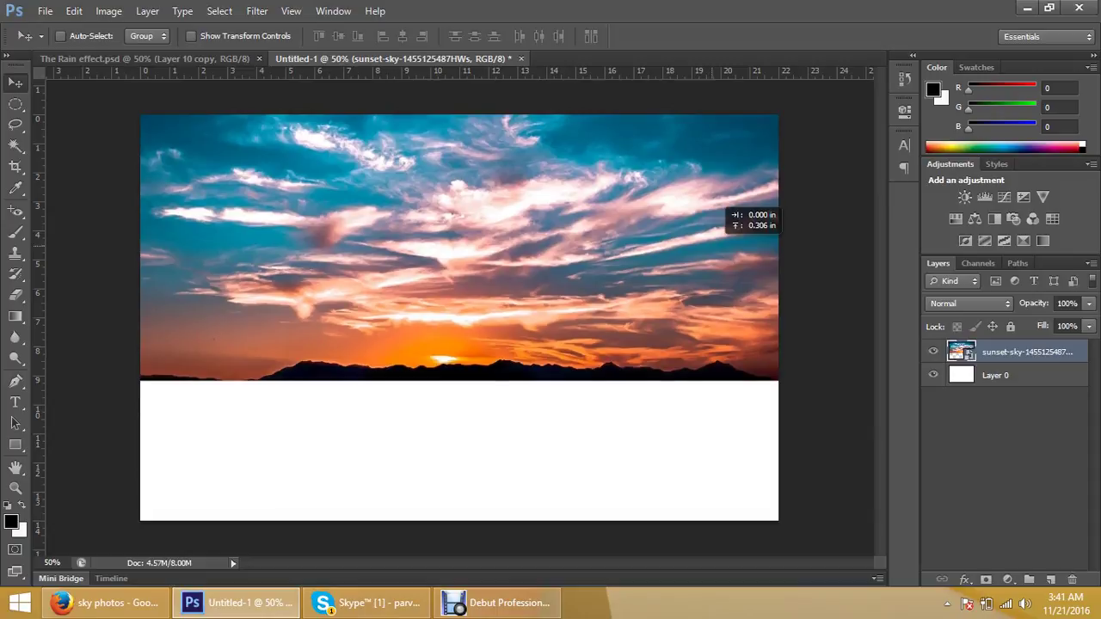
pyautogui.moveTo(731, 209)
pyautogui.mouseDown()
pyautogui.moveTo(731, 197)
pyautogui.moveTo(727, 229)
pyautogui.mouseUp()
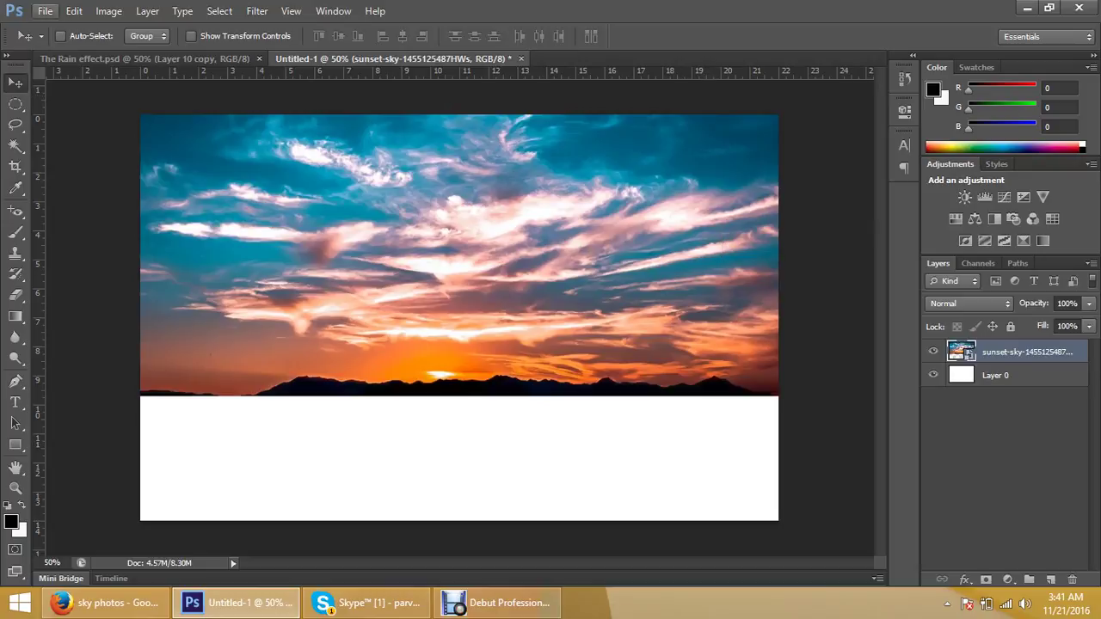
# Bring up the Open dialog and scroll through the current folder's files
pyautogui.click(44, 11)
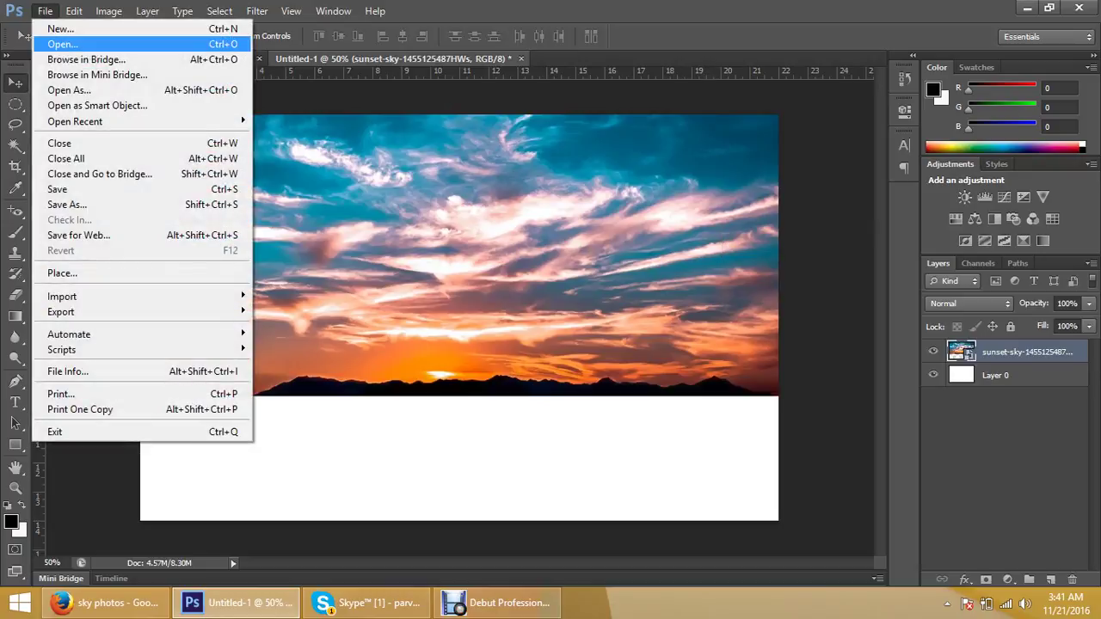
pyautogui.click(51, 41)
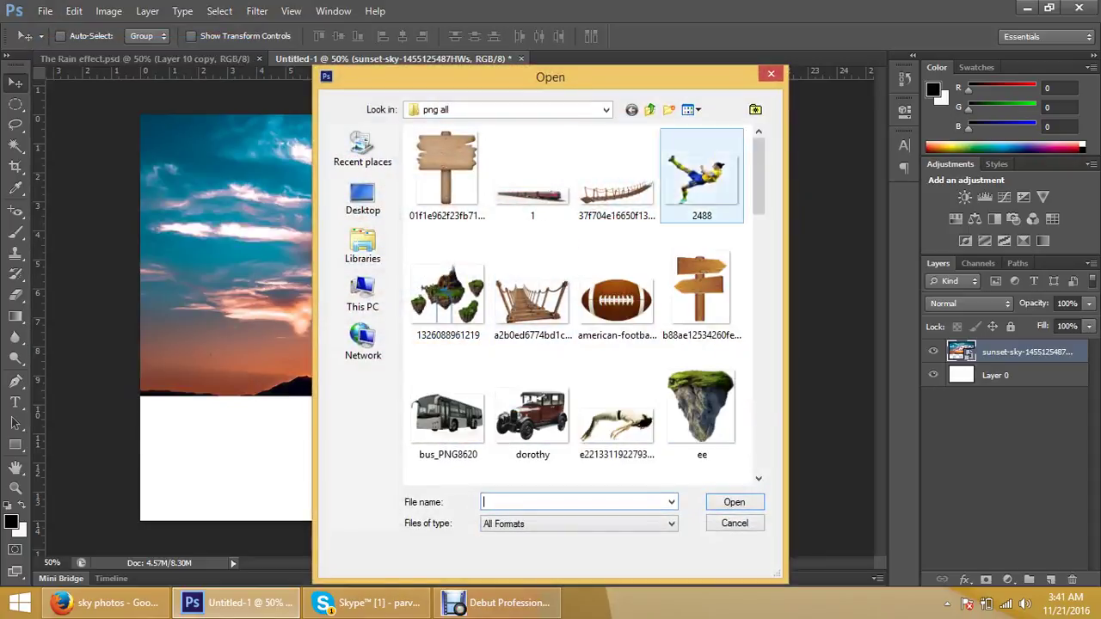
pyautogui.scroll(-5, 585, 301)
pyautogui.scroll(-5, 585, 310)
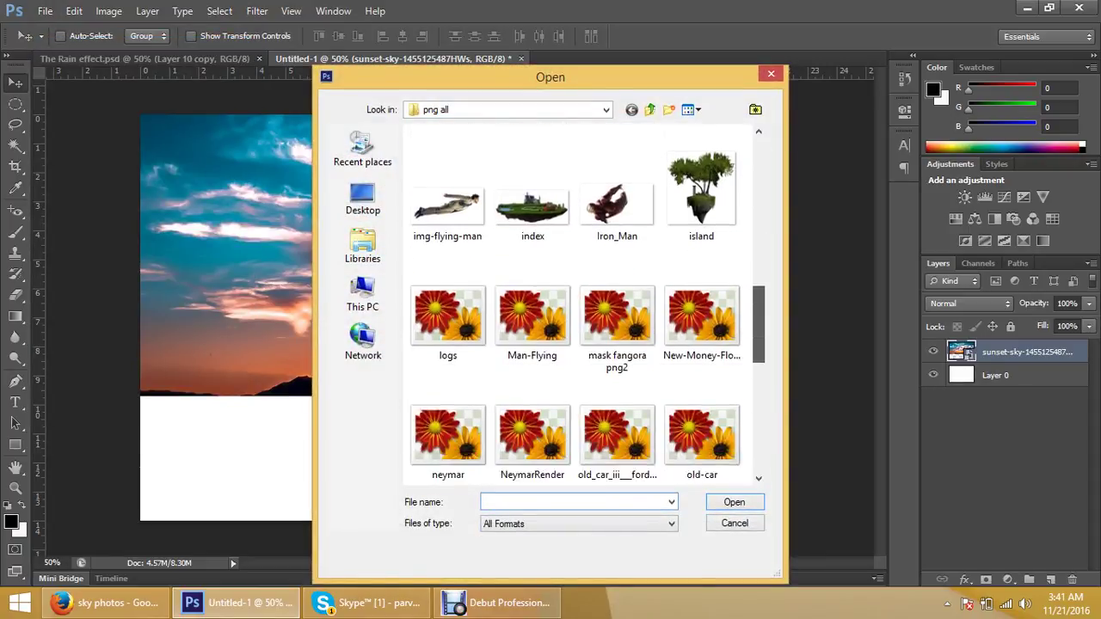
pyautogui.scroll(-2, 585, 310)
pyautogui.scroll(-2, 585, 309)
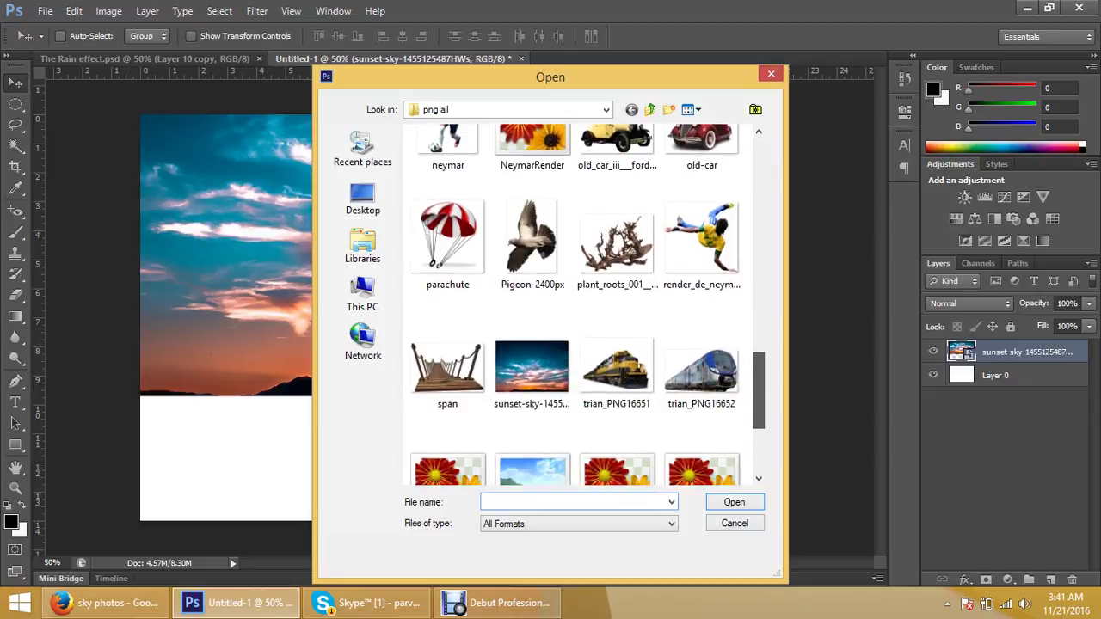
pyautogui.scroll(-1, 585, 309)
pyautogui.scroll(-2, 585, 310)
pyautogui.scroll(-1, 584, 310)
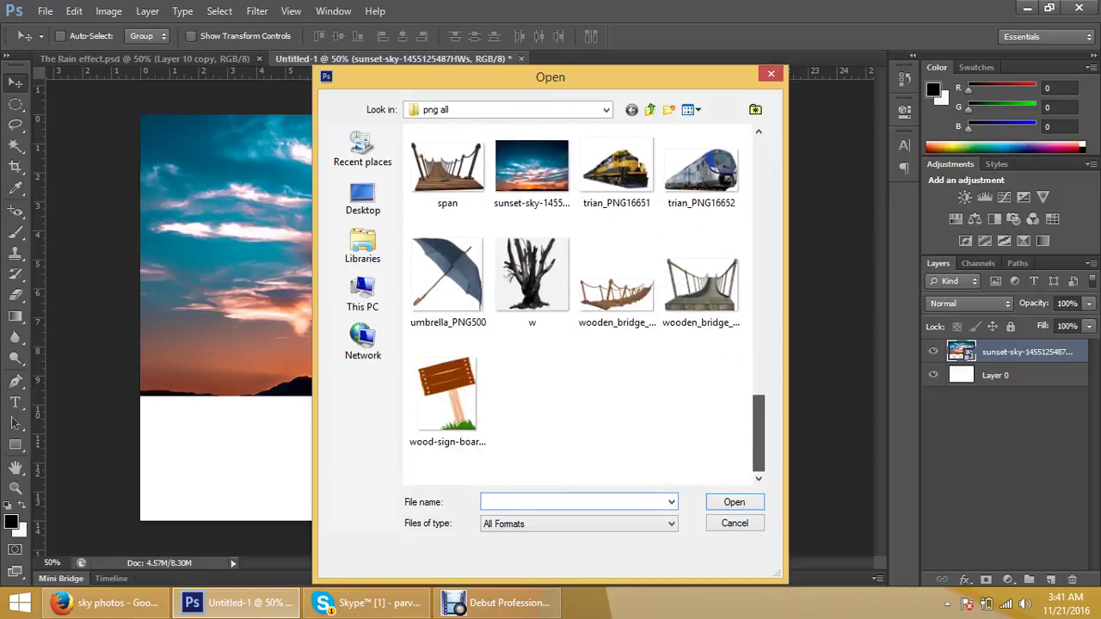
pyautogui.scroll(2, 585, 301)
pyautogui.scroll(5, 584, 301)
pyautogui.scroll(3, 585, 301)
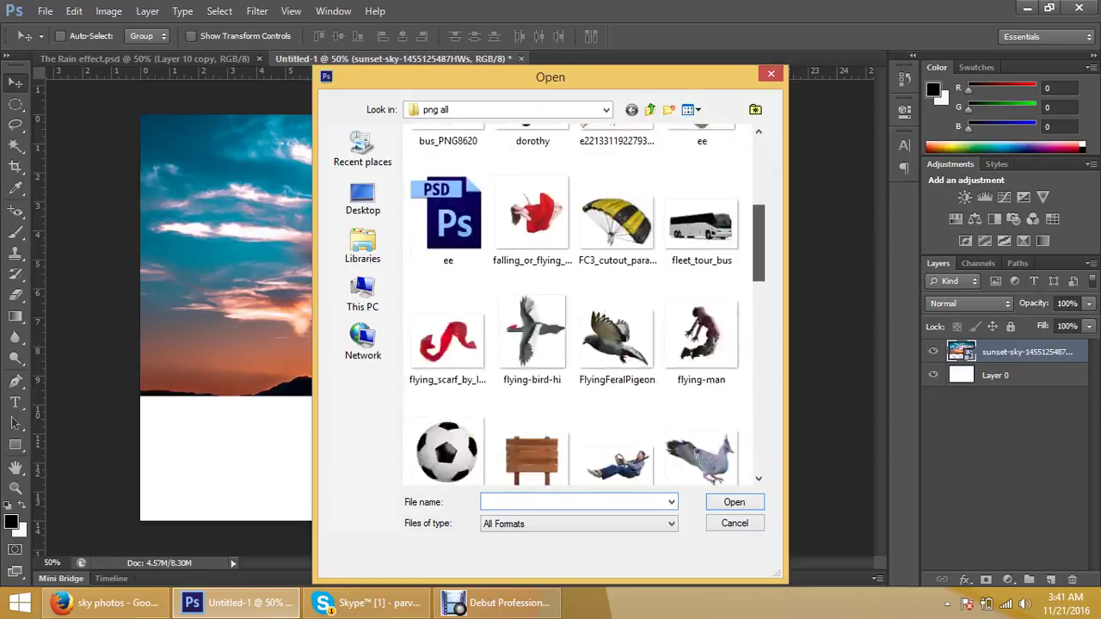
pyautogui.scroll(2, 585, 301)
pyautogui.scroll(3, 585, 301)
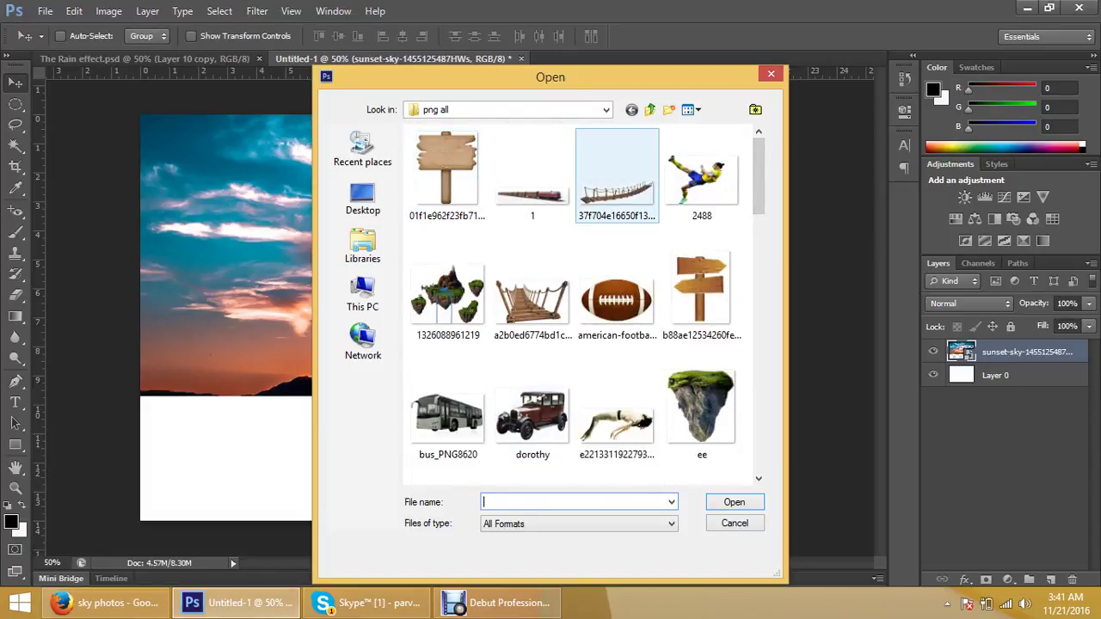
# Go up to the source 2 folder and open index.jpg
pyautogui.click(651, 109)
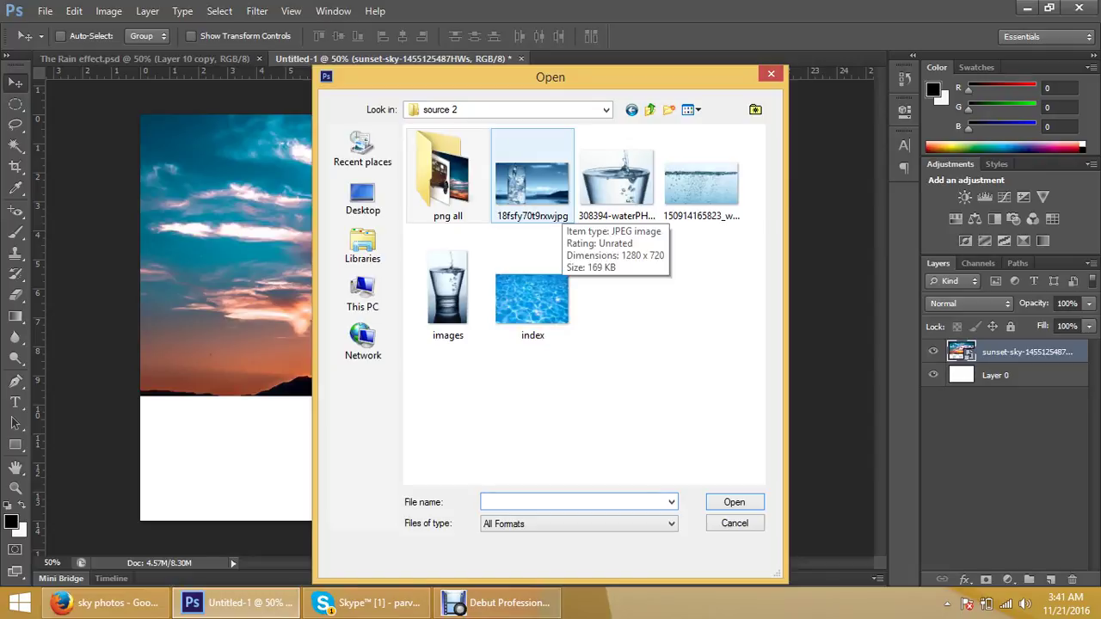
pyautogui.click(532, 181)
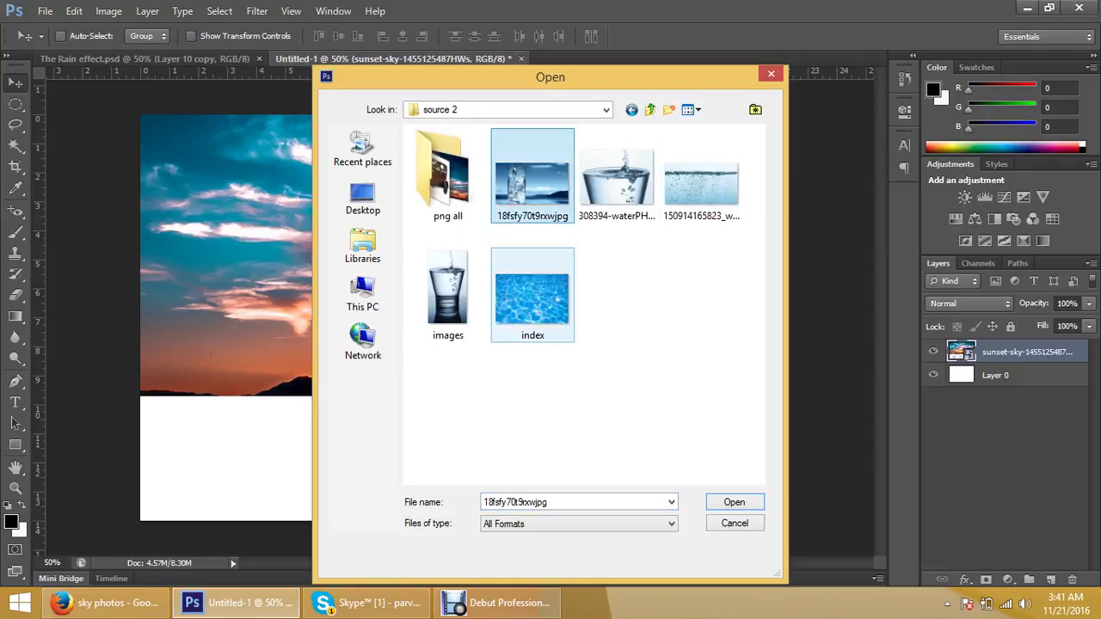
pyautogui.doubleClick(532, 297)
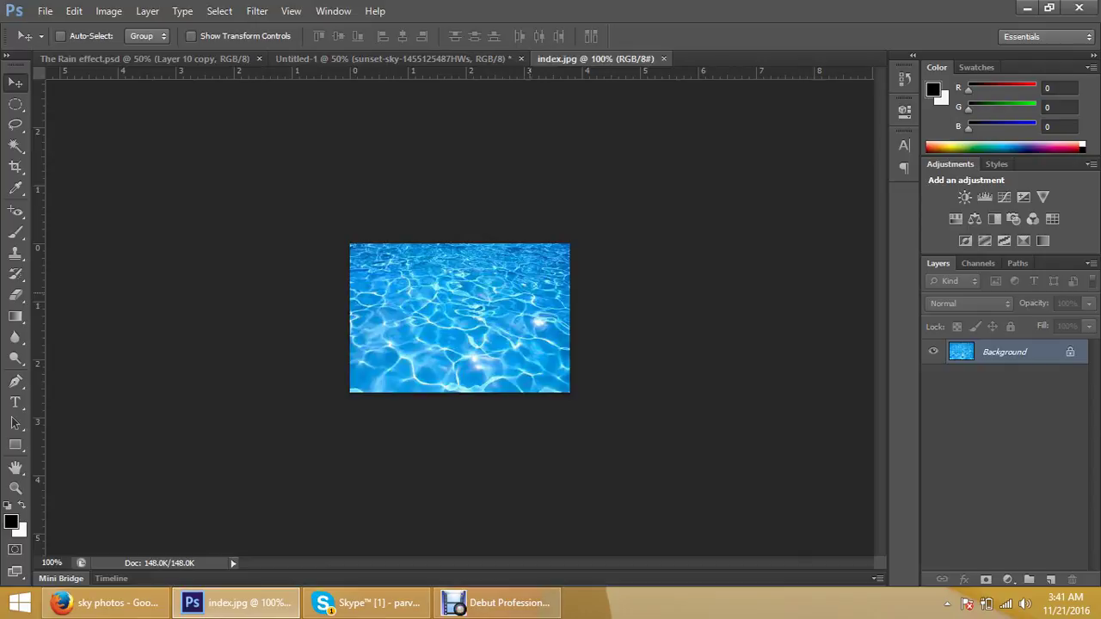
# Copy the water into Untitled-1 as Layer 1, placed below sunset-sky
pyautogui.hotkey('ctrl', 'j')
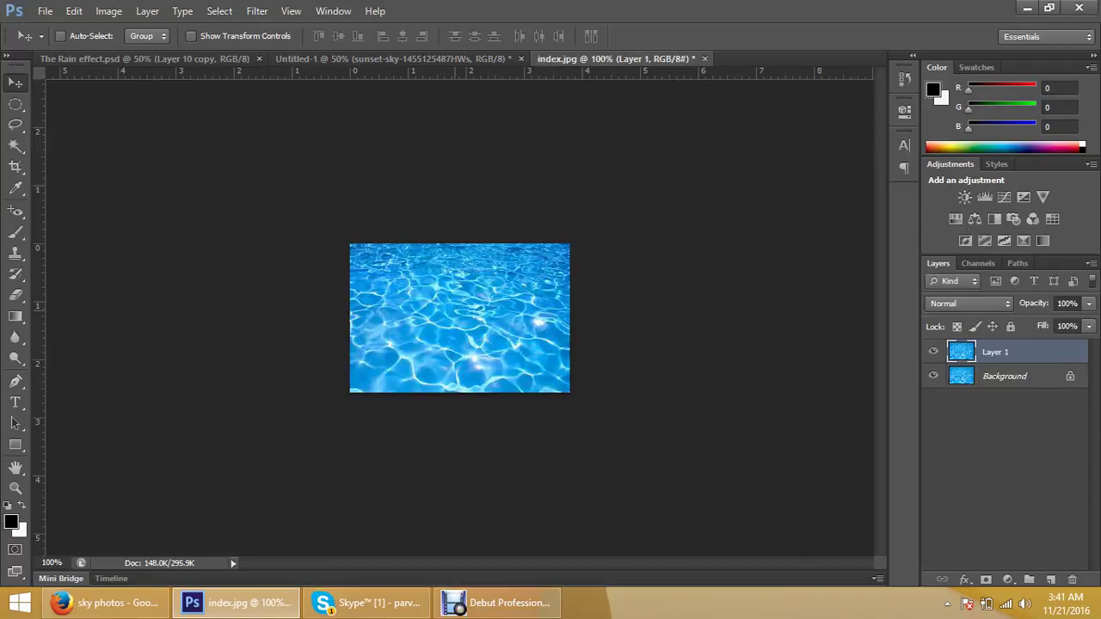
pyautogui.hotkey('ctrl', 'shift', 'Tab')
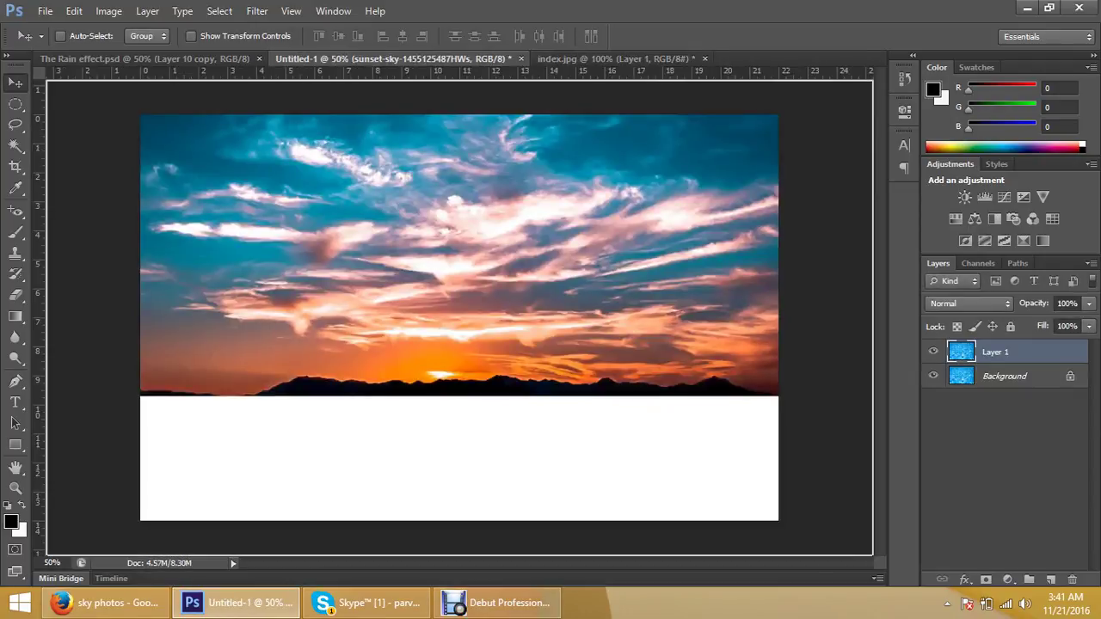
pyautogui.moveTo(393, 58)
pyautogui.mouseDown()
pyautogui.moveTo(427, 355)
pyautogui.moveTo(401, 440)
pyautogui.mouseUp()
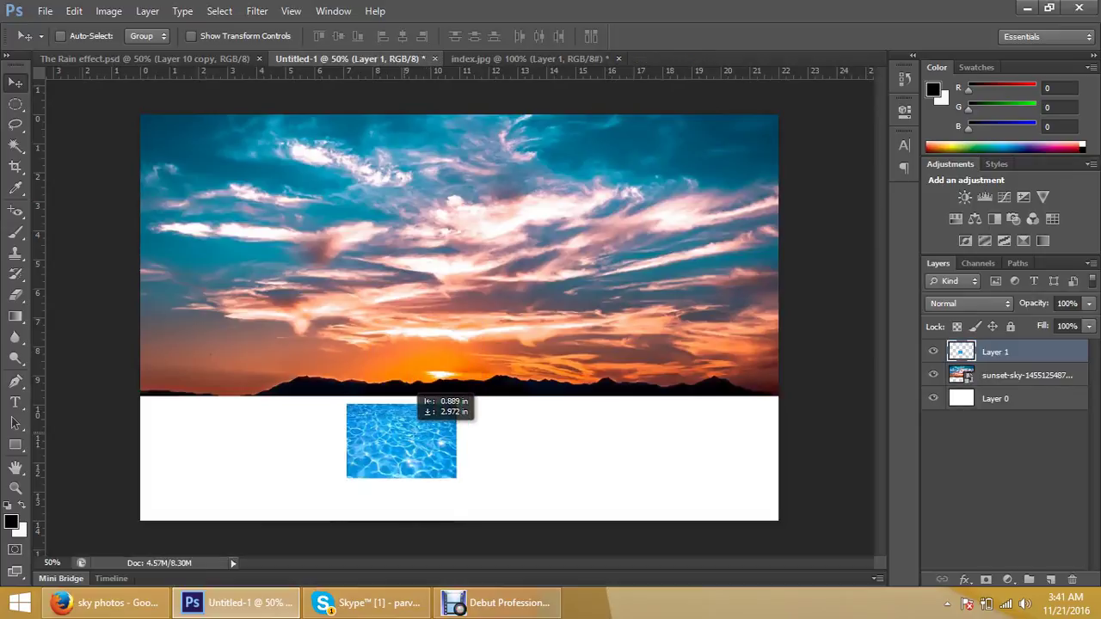
pyautogui.moveTo(995, 352); pyautogui.dragTo(998, 387)
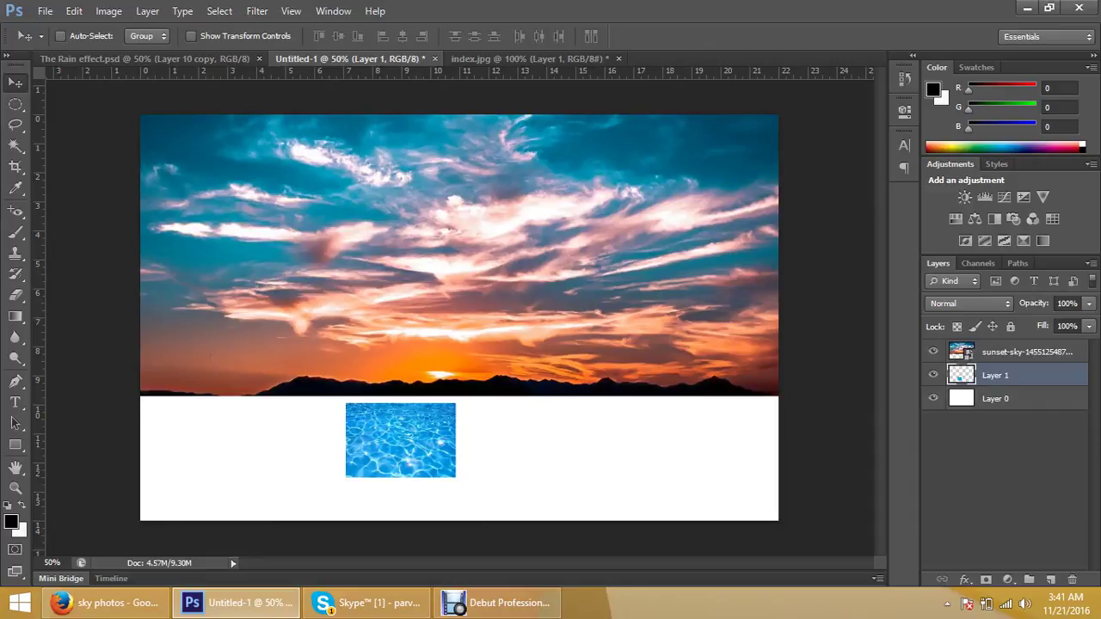
# Scale the water to about 594% so it fills the canvas bottom, and position it
pyautogui.hotkey('ctrl', 't')
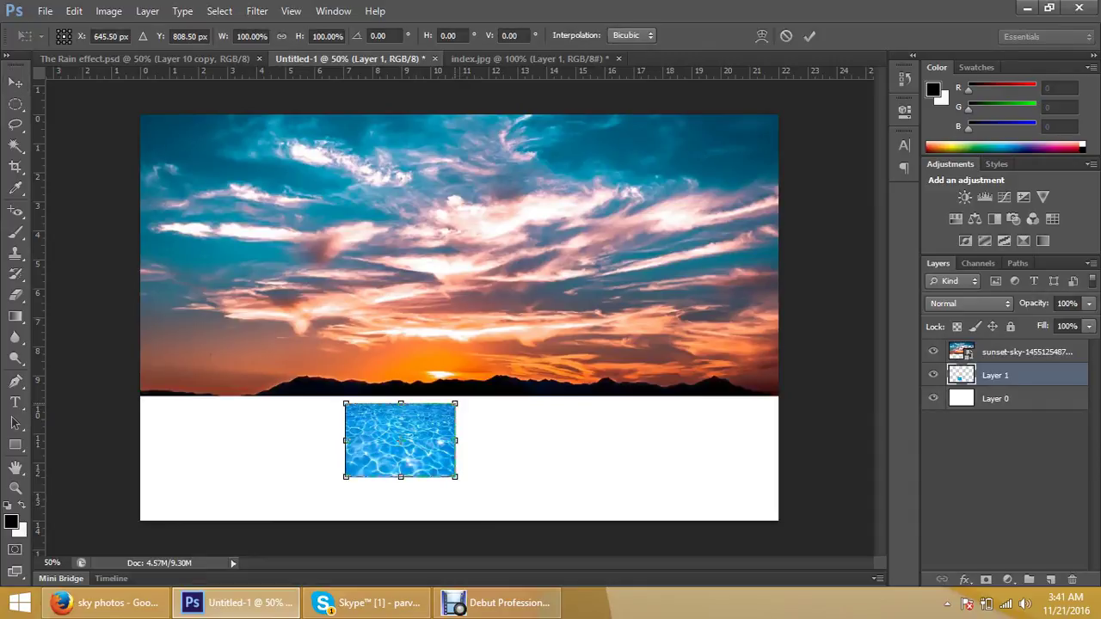
pyautogui.moveTo(456, 402); pyautogui.dragTo(610, 300)
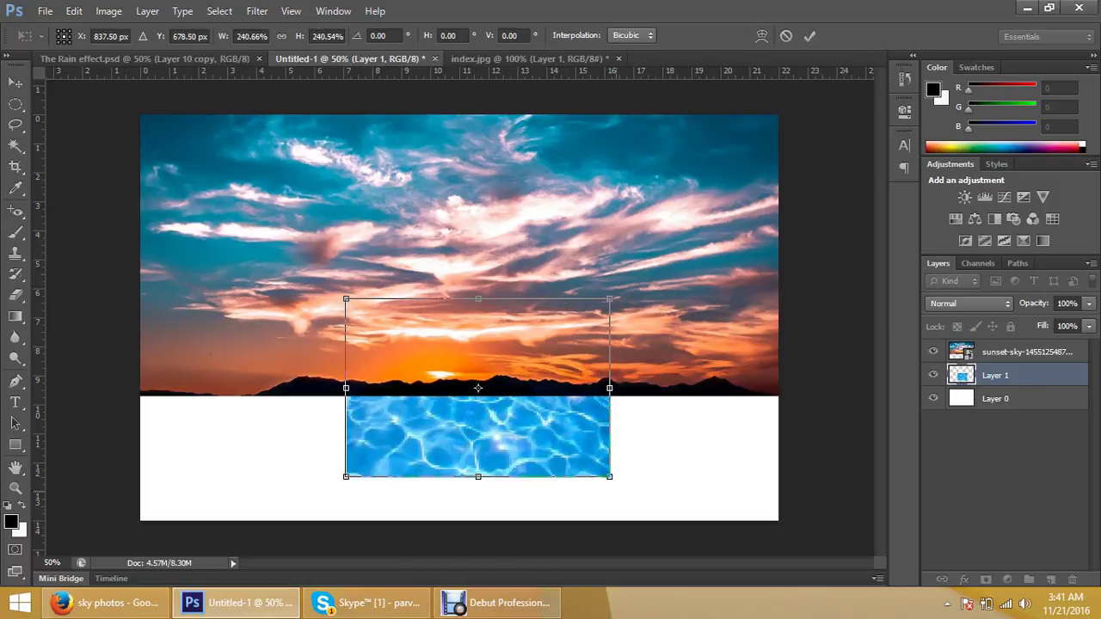
pyautogui.moveTo(610, 477); pyautogui.dragTo(799, 604)
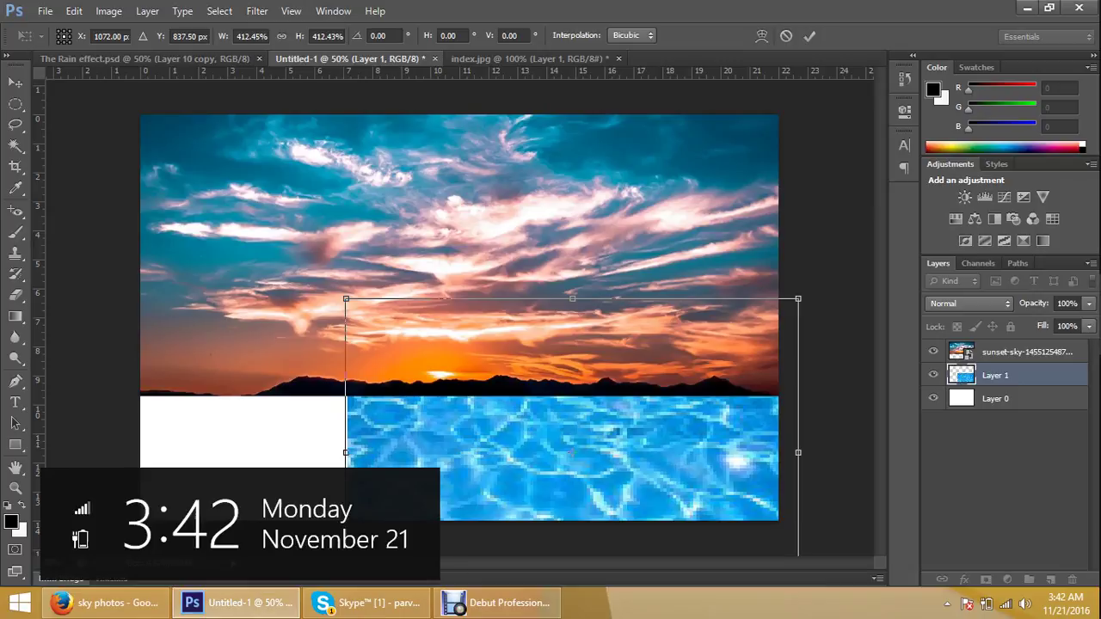
pyautogui.moveTo(472, 402); pyautogui.dragTo(254, 401)
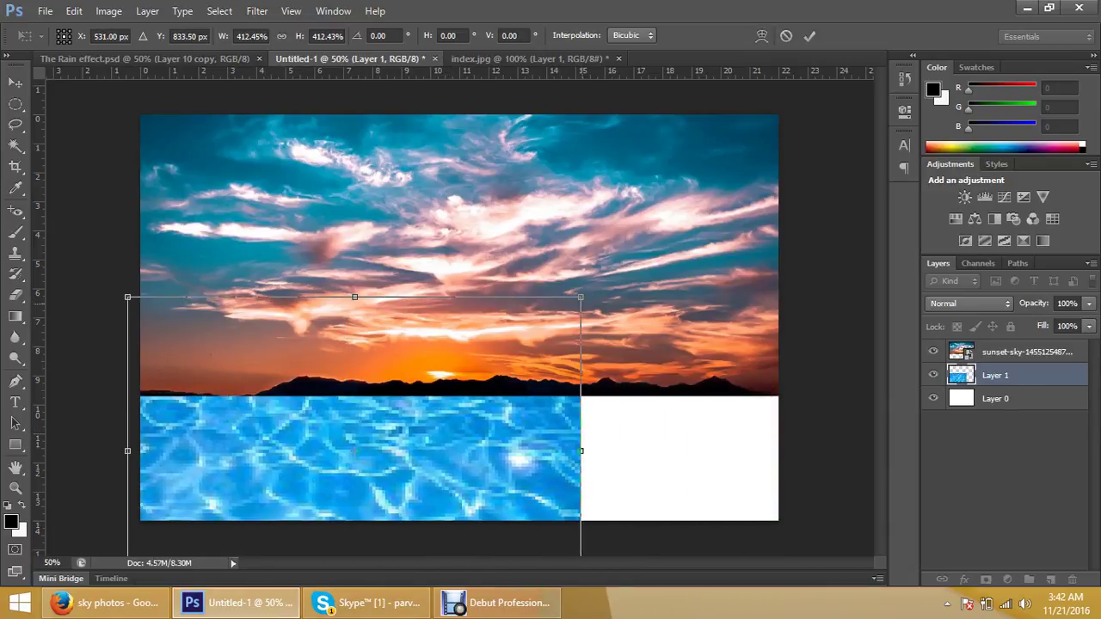
pyautogui.moveTo(580, 296); pyautogui.dragTo(710, 209)
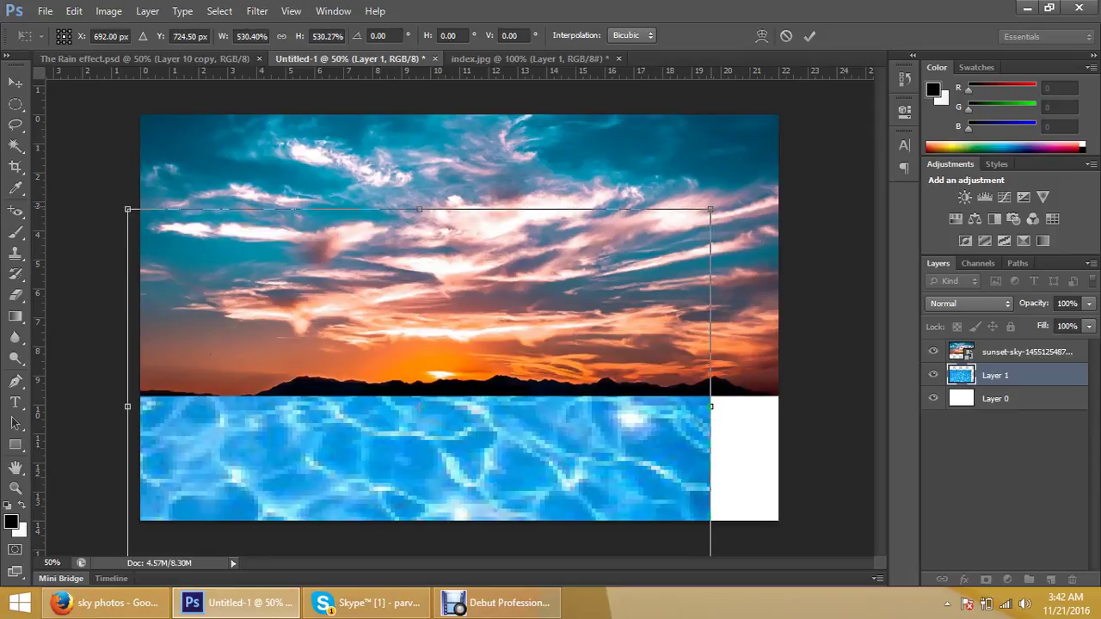
pyautogui.moveTo(710, 209); pyautogui.dragTo(760, 176)
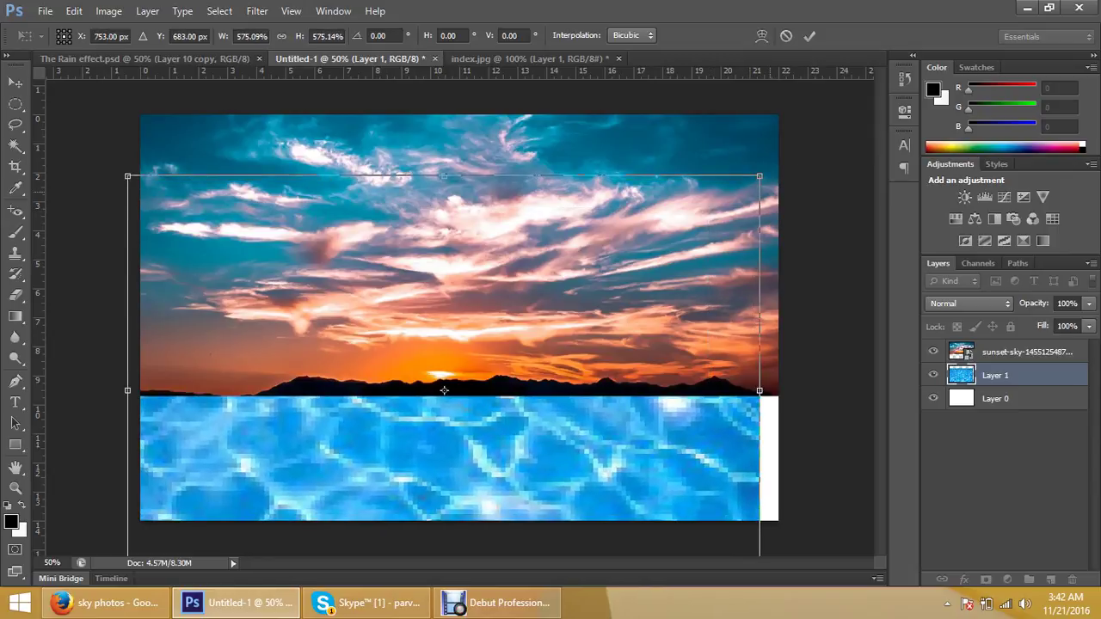
pyautogui.moveTo(759, 176); pyautogui.dragTo(780, 161)
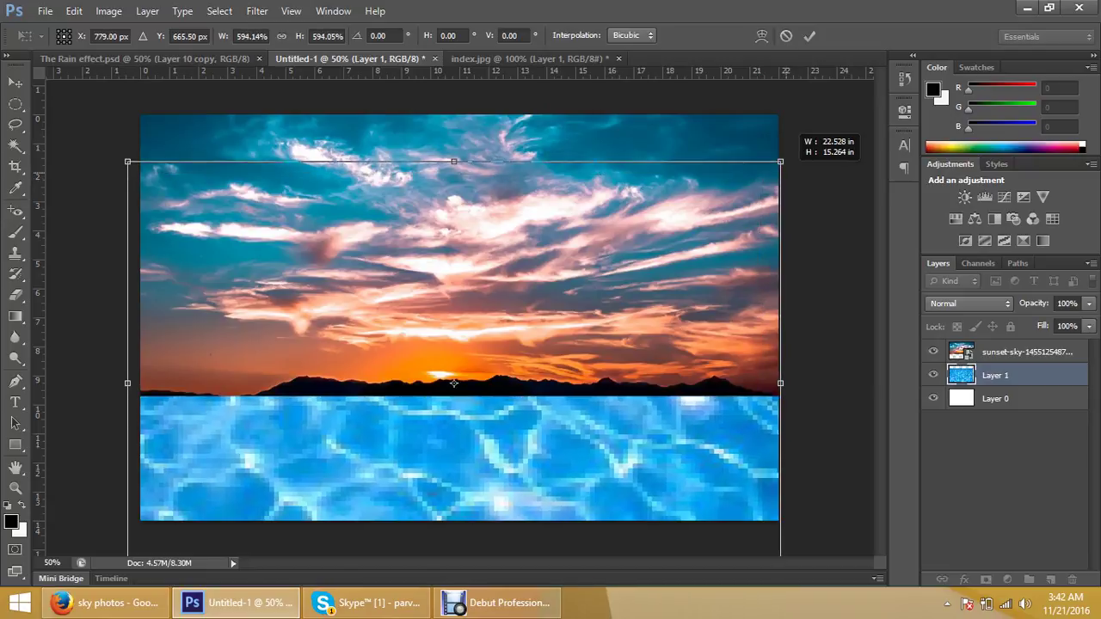
pyautogui.moveTo(454, 383); pyautogui.dragTo(454, 420)
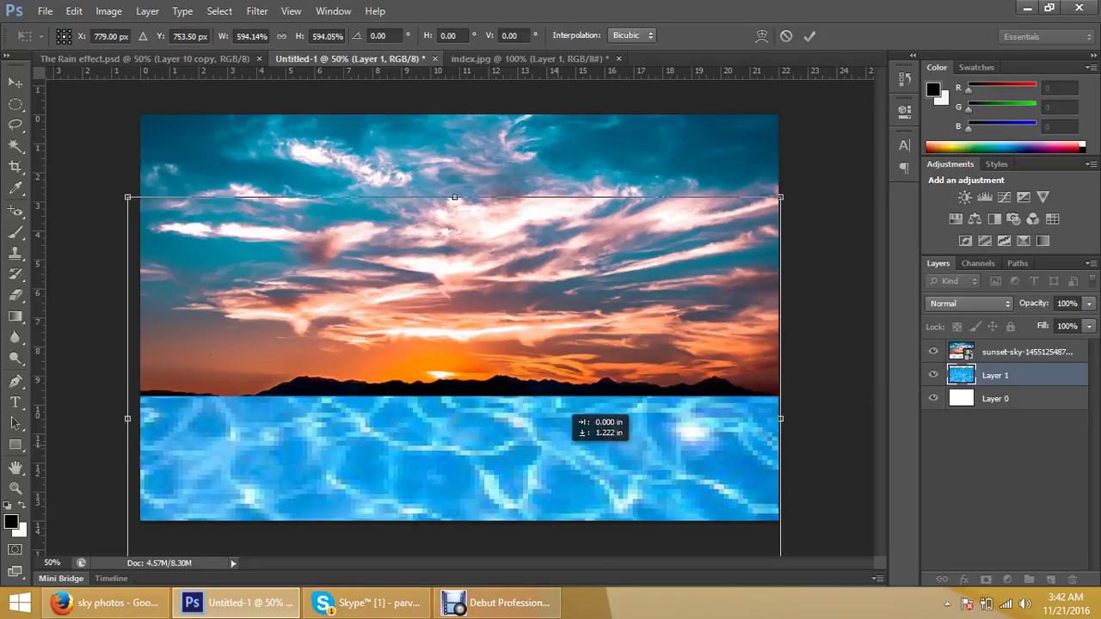
pyautogui.press('Return')
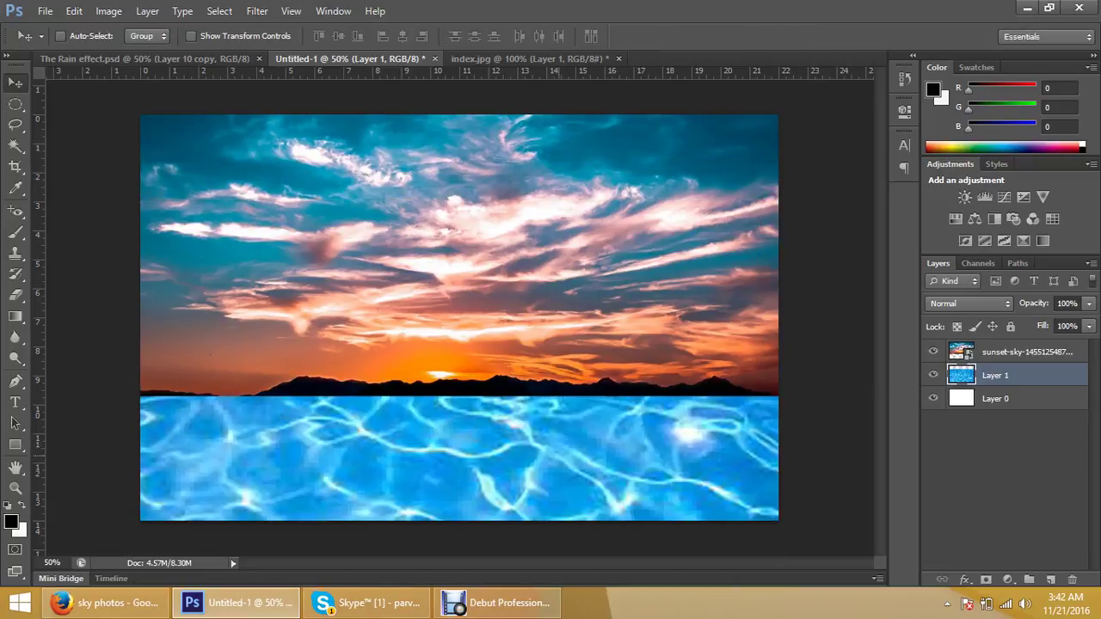
pyautogui.moveTo(626, 411); pyautogui.dragTo(614, 362)
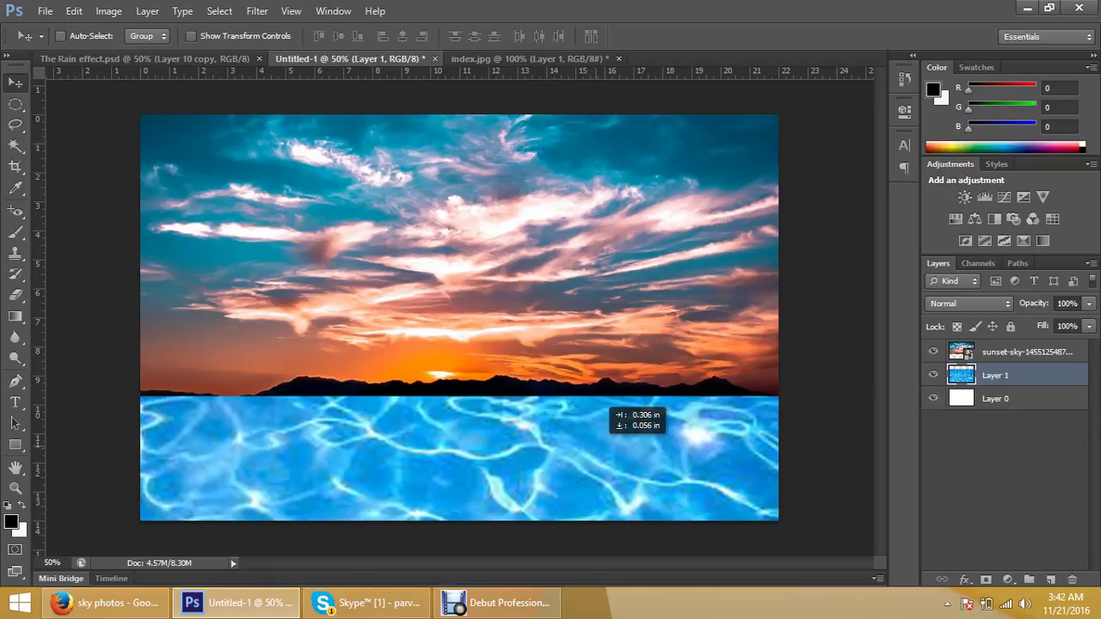
pyautogui.moveTo(609, 394); pyautogui.dragTo(608, 397)
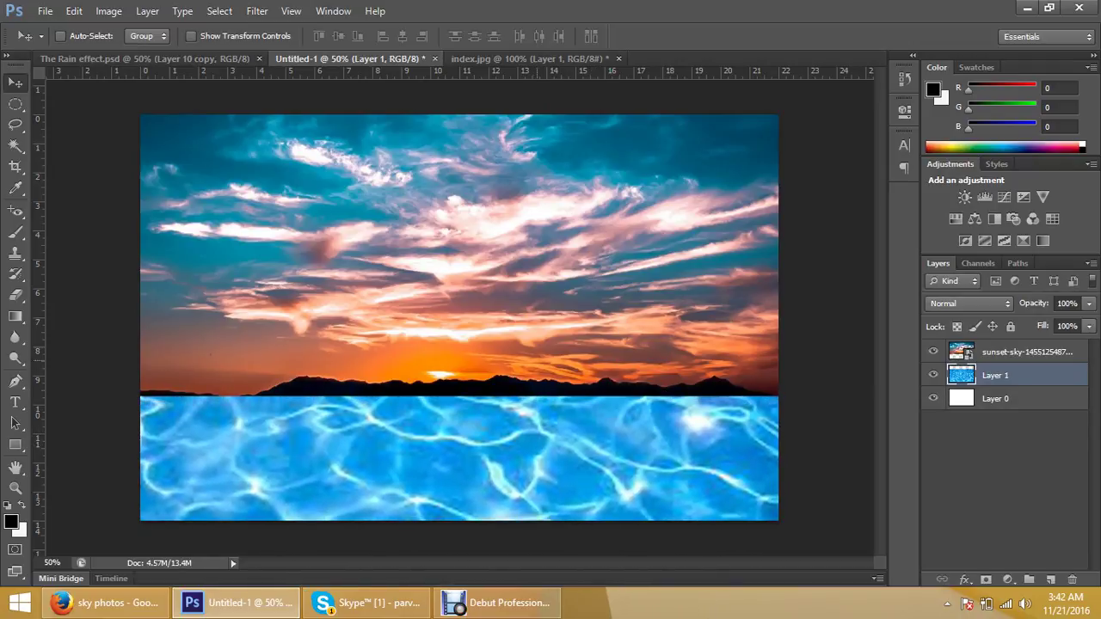
# Select the sunset-sky layer and raise it so the horizon rests on the water
pyautogui.rightClick(539, 338)
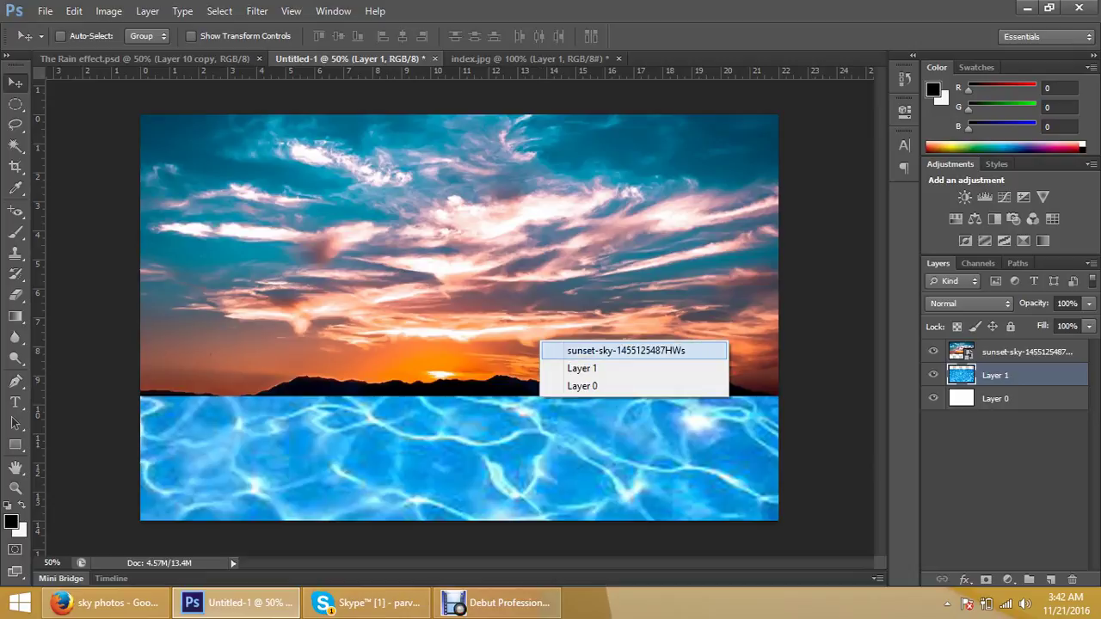
pyautogui.click(593, 347)
pyautogui.moveTo(567, 311); pyautogui.dragTo(568, 297)
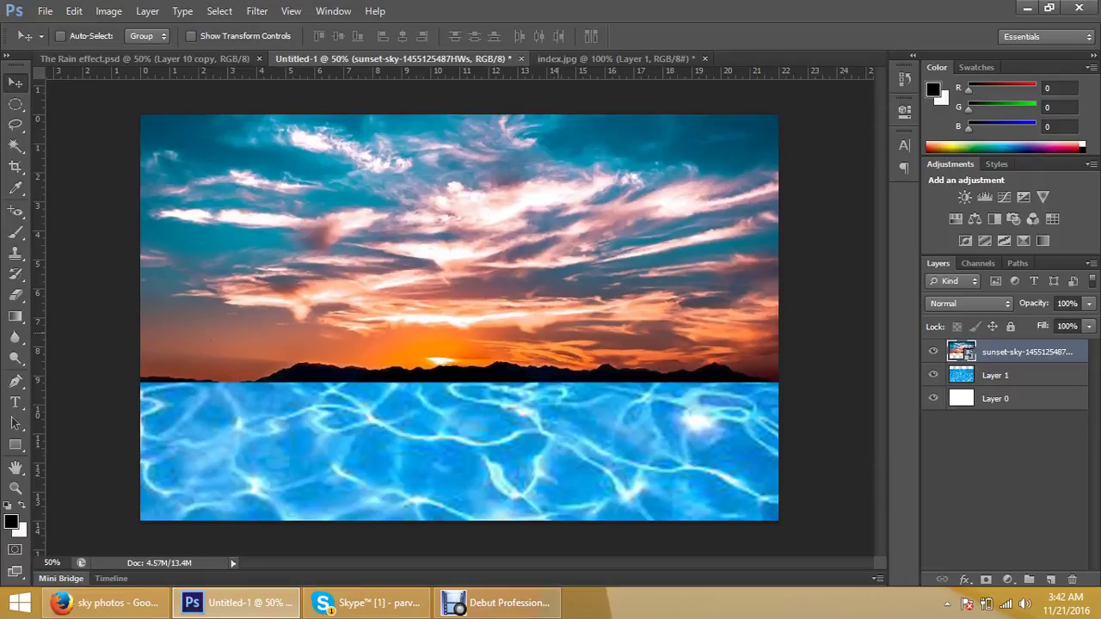
# Select the water Layer 1 and bring up the Filter menu
pyautogui.rightClick(539, 427)
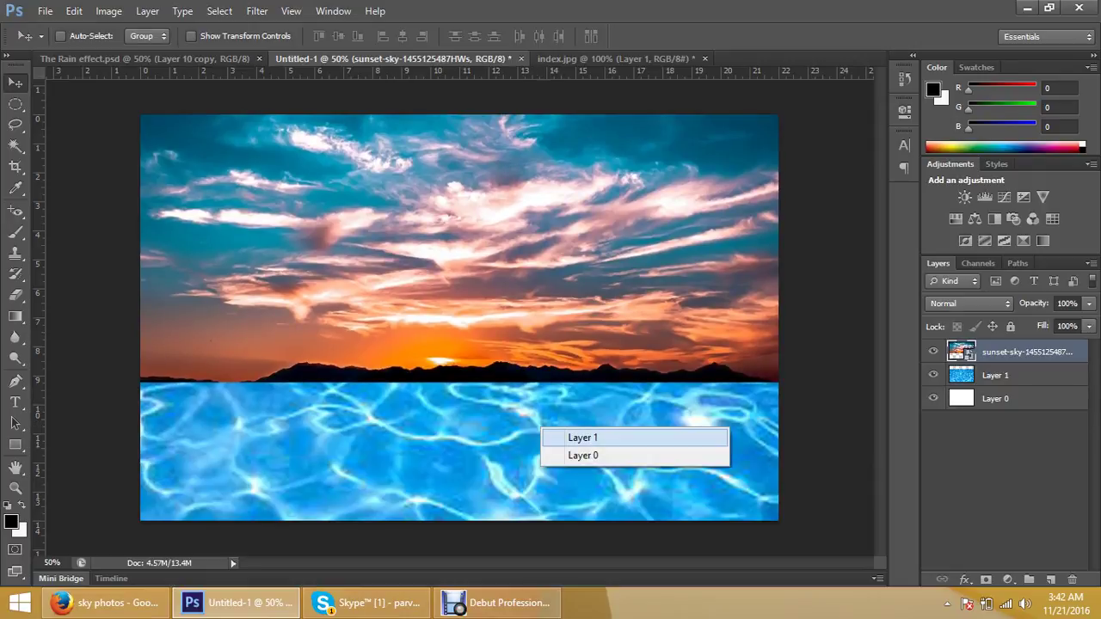
pyautogui.click(568, 437)
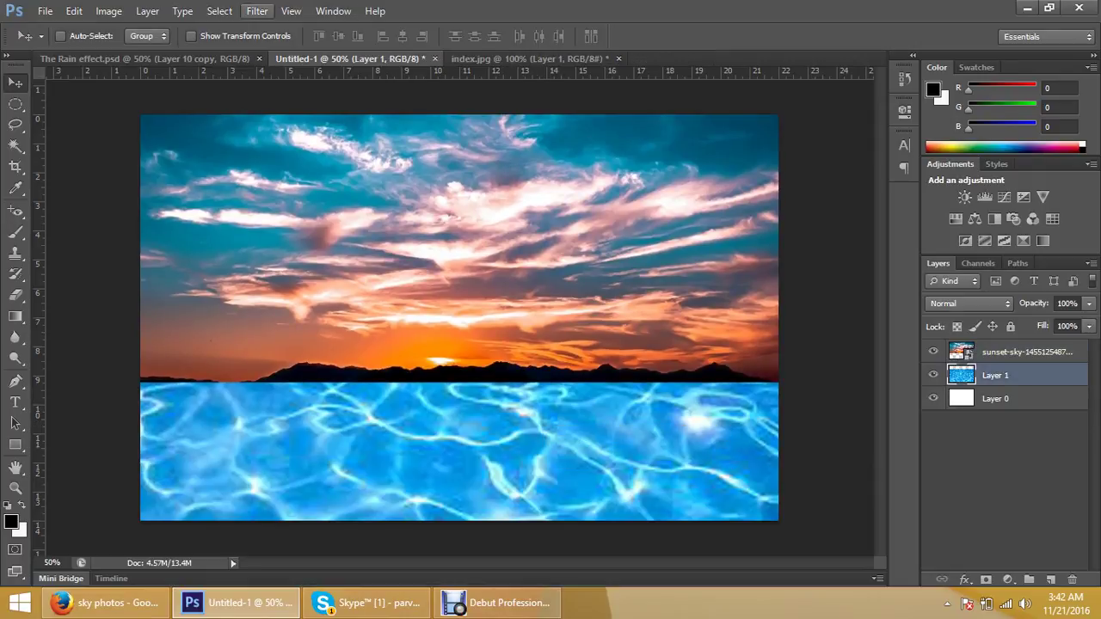
pyautogui.click(256, 11)
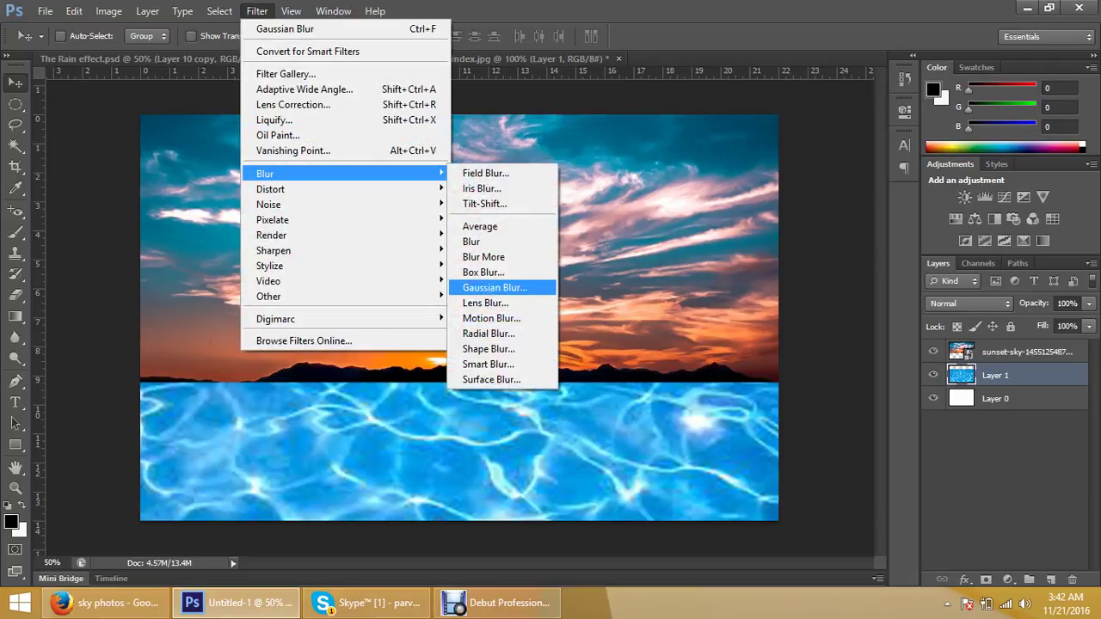
# Apply a 14.1-pixel Gaussian Blur to the water layer, then switch to the Move tool
pyautogui.click(495, 288)
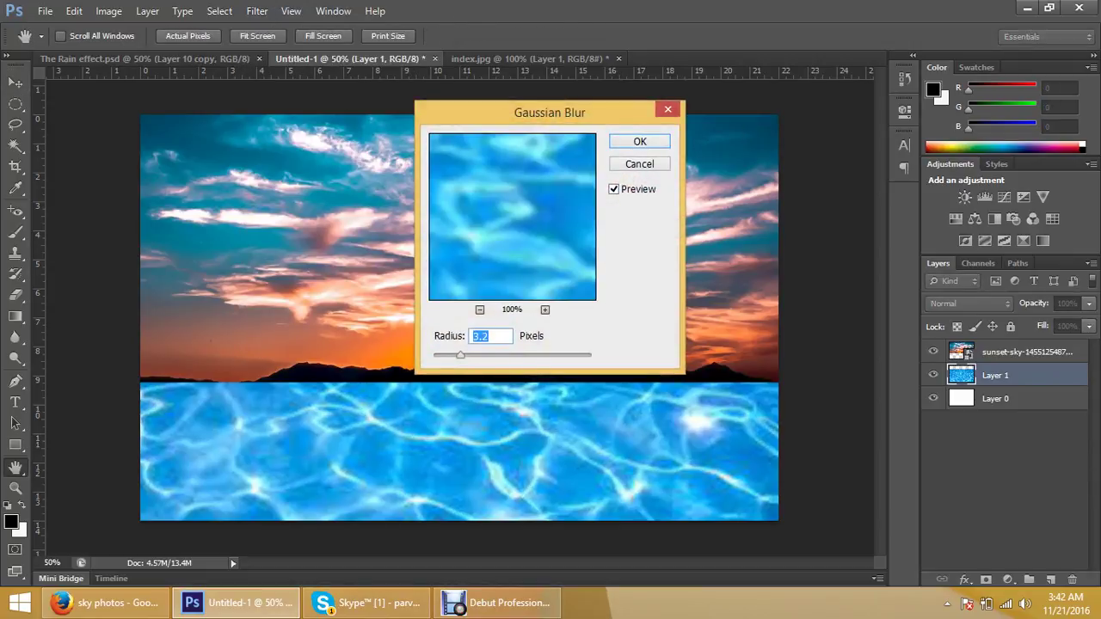
pyautogui.press('Up')
pyautogui.press('Up')
pyautogui.press('Up')
pyautogui.press('Up')
pyautogui.press('Up')
pyautogui.press('Up')
pyautogui.hotkey('shift', 'Up')
pyautogui.hotkey('shift', 'Up')
pyautogui.hotkey('shift', 'Up')
pyautogui.hotkey('shift', 'Up')
pyautogui.hotkey('shift', 'Up')
pyautogui.press('Up')
pyautogui.press('Up')
pyautogui.press('Up')
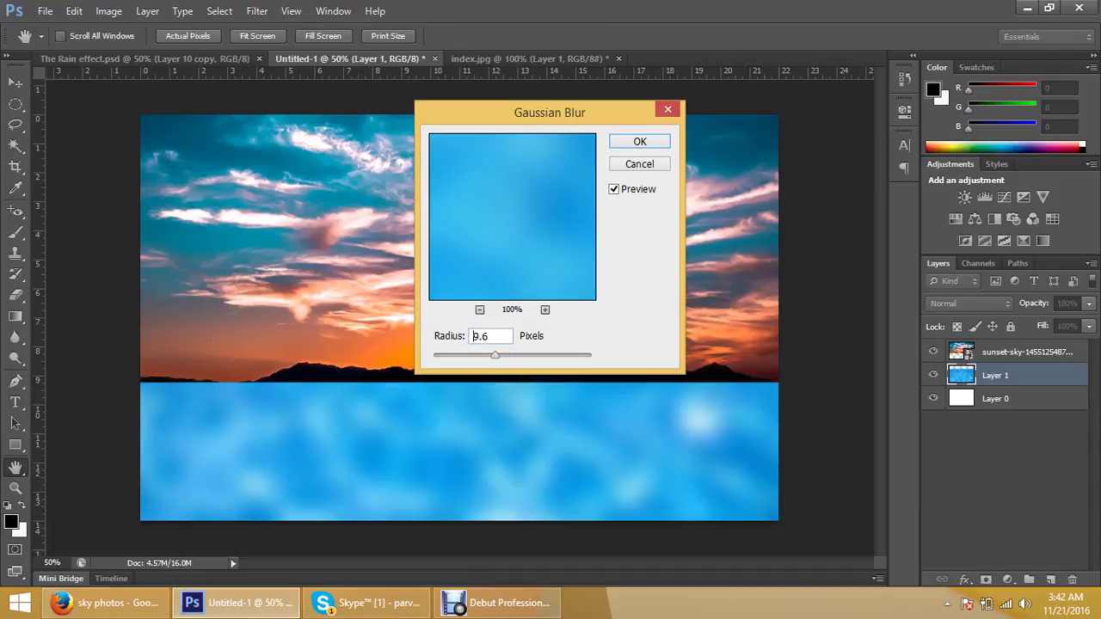
pyautogui.doubleClick(482, 336)
pyautogui.write('14.1')
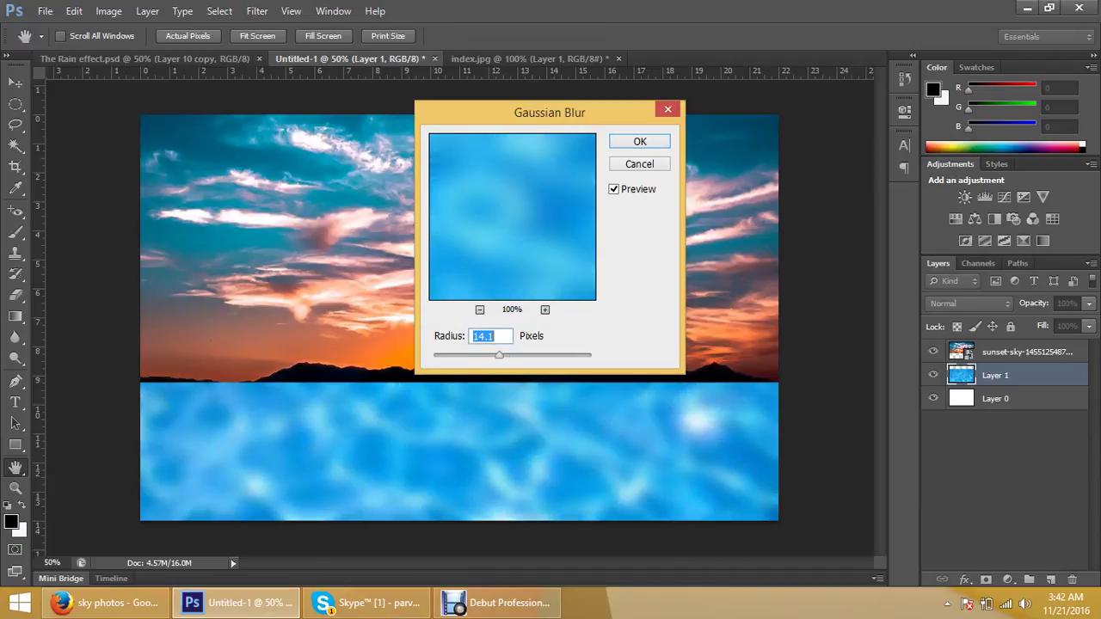
pyautogui.press('Down')
pyautogui.press('Down')
pyautogui.press('Down')
pyautogui.hotkey('shift', 'Down')
pyautogui.hotkey('shift', 'Down')
pyautogui.press('Down')
pyautogui.press('Down')
pyautogui.press('Down')
pyautogui.hotkey('shift', 'Up')
pyautogui.hotkey('shift', 'Up')
pyautogui.hotkey('shift', 'Up')
pyautogui.hotkey('shift', 'Up')
pyautogui.hotkey('shift', 'Up')
pyautogui.hotkey('shift', 'Up')
pyautogui.hotkey('shift', 'Up')
pyautogui.hotkey('shift', 'Up')
pyautogui.hotkey('shift', 'Up')
pyautogui.hotkey('shift', 'Up')
pyautogui.hotkey('shift', 'Up')
pyautogui.hotkey('shift', 'Up')
pyautogui.press('Up')
pyautogui.press('Up')
pyautogui.press('Up')
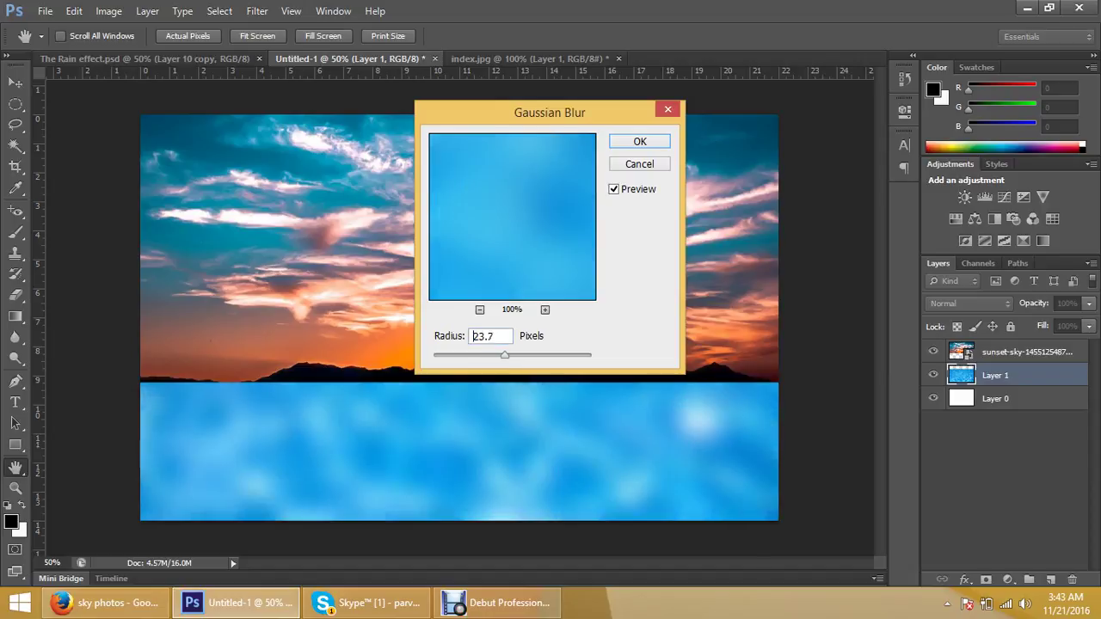
pyautogui.doubleClick(482, 336)
pyautogui.write('14.1')
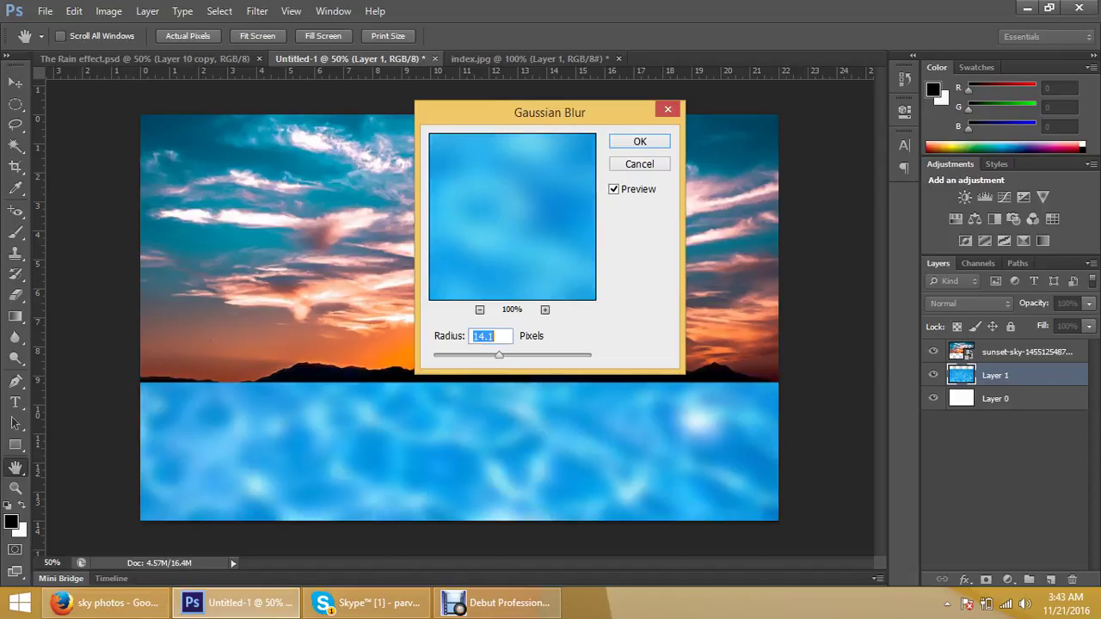
pyautogui.press('Return')
pyautogui.press('v')
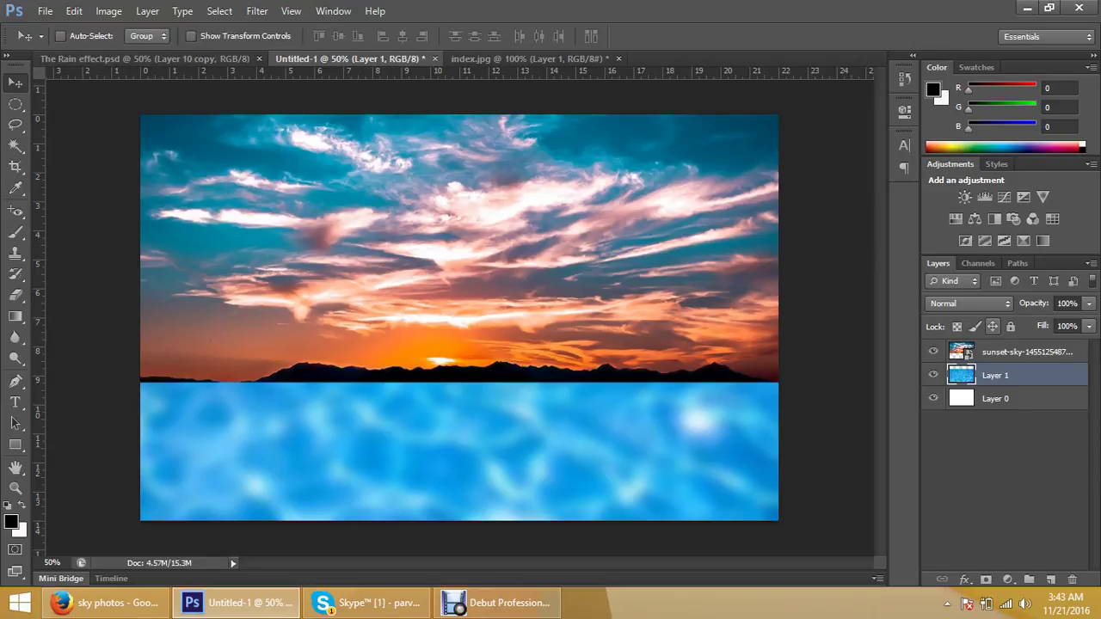
# Add an empty Layer 2 above the sunset sky and pick the Brush tool
pyautogui.click(1024, 352)
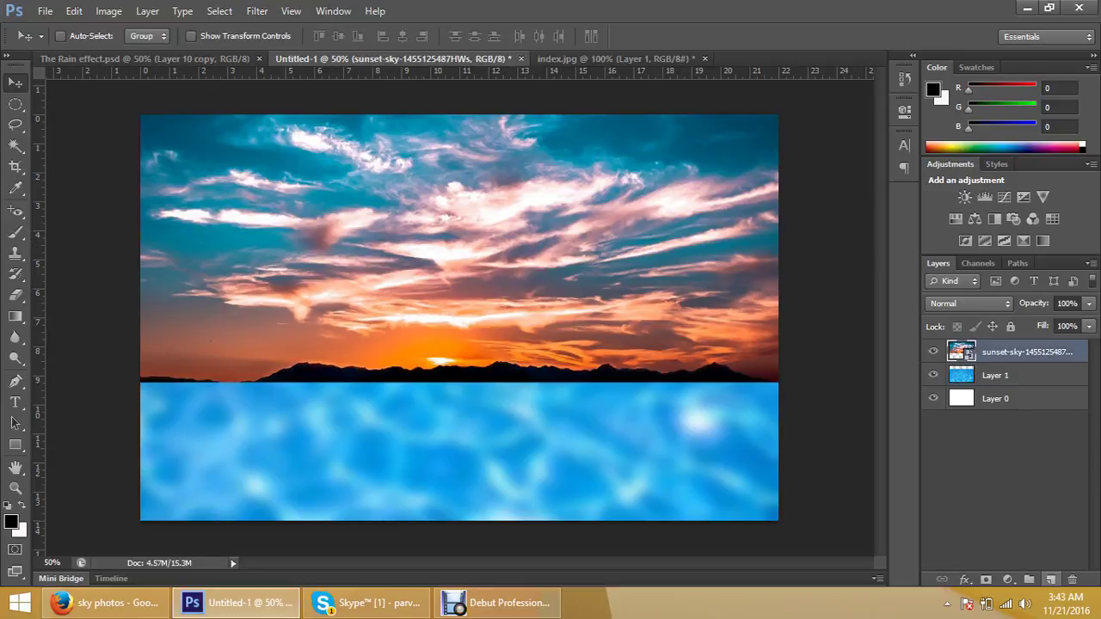
pyautogui.click(1050, 579)
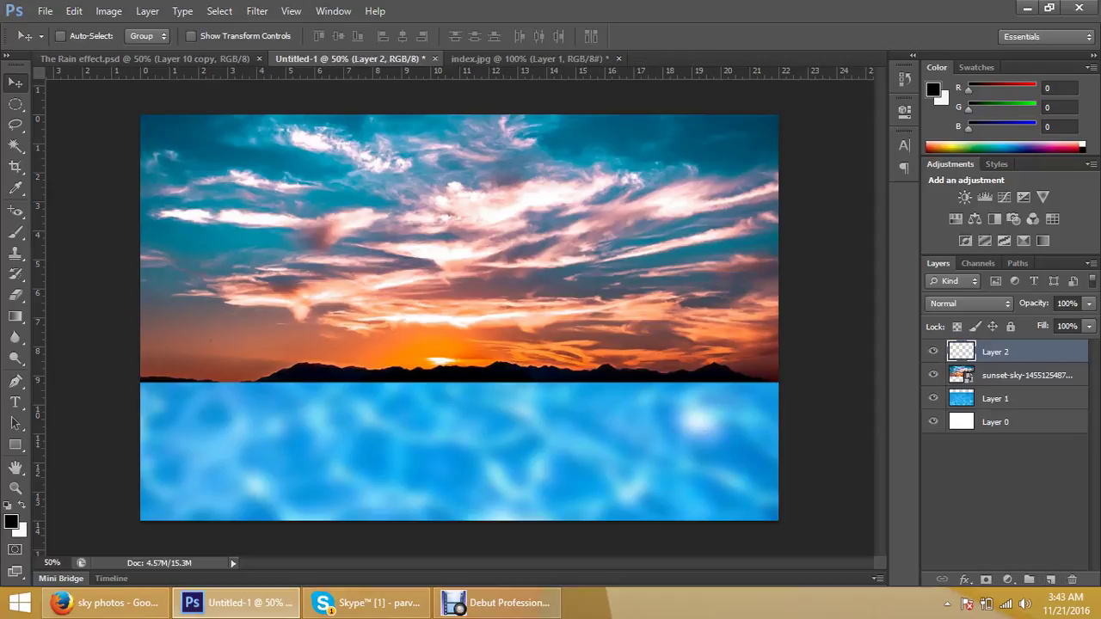
pyautogui.press('b')
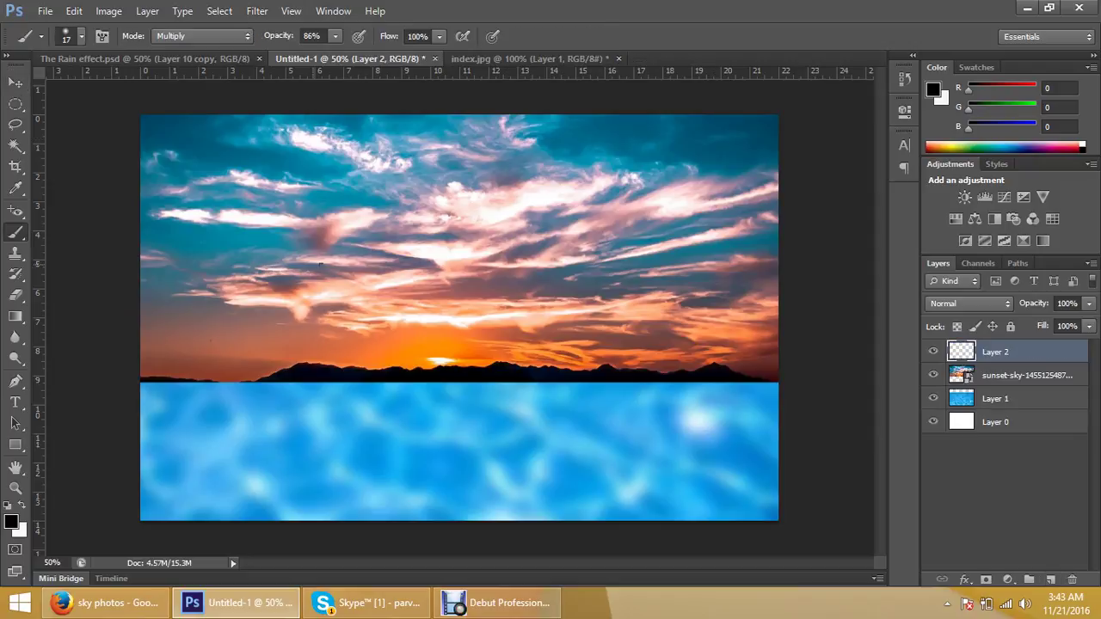
# Browse the brush size and shape presets for a suitable brush
pyautogui.rightClick(320, 264)
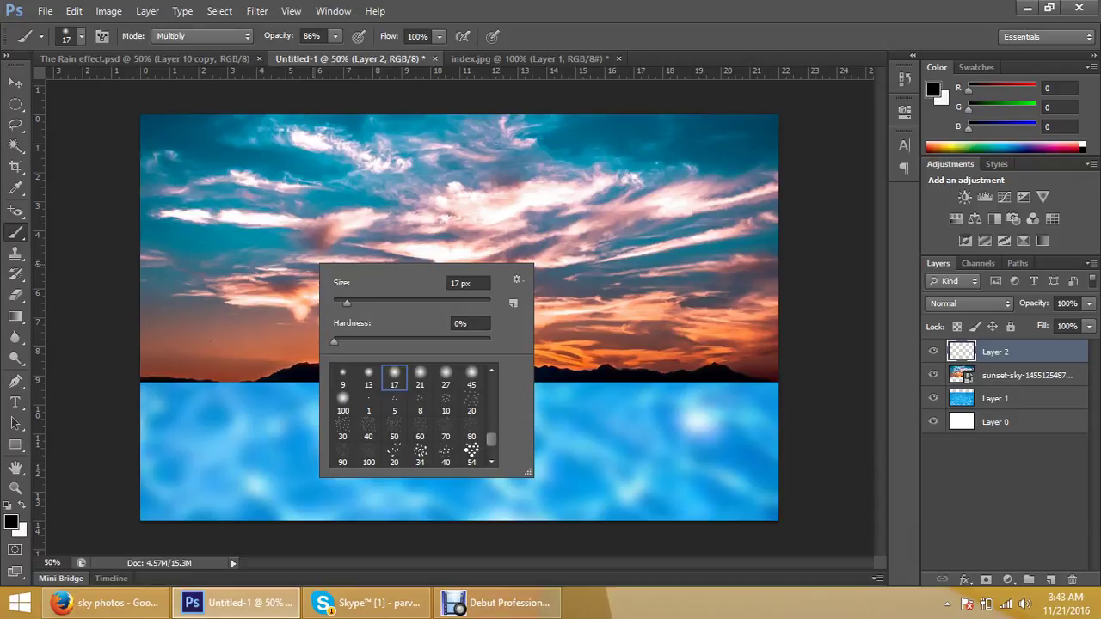
pyautogui.scroll(-3, 409, 417)
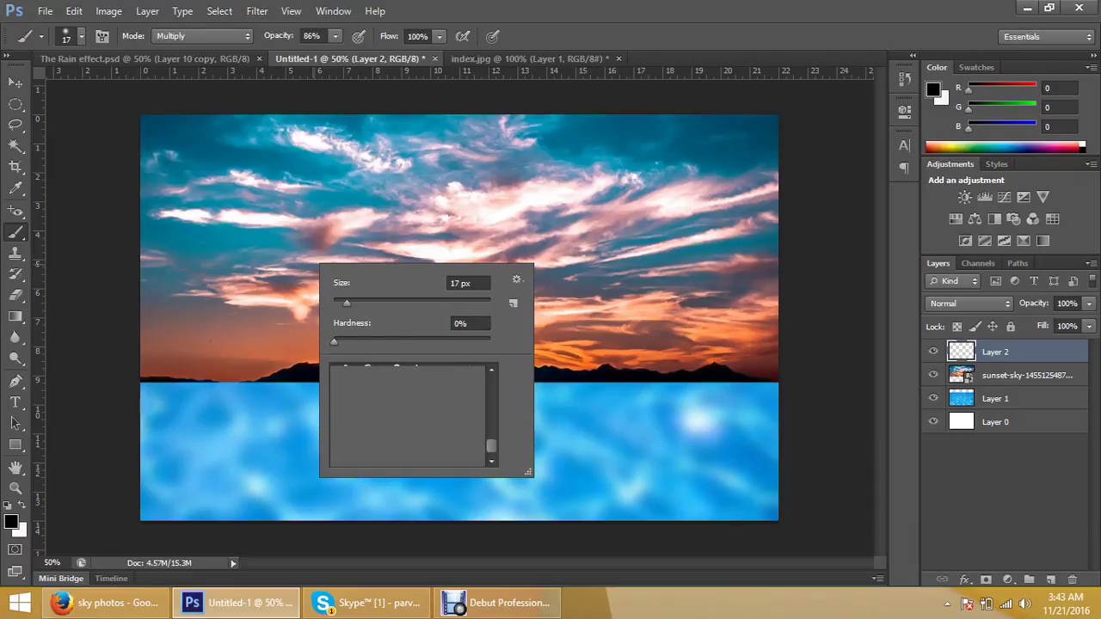
pyautogui.scroll(1, 408, 417)
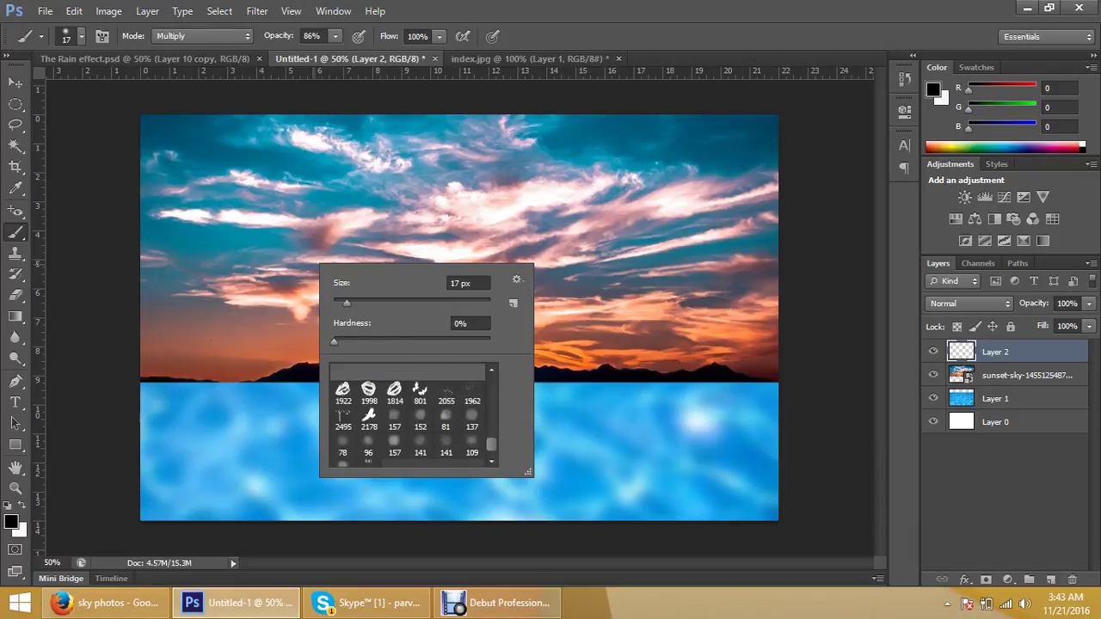
pyautogui.scroll(1, 408, 417)
pyautogui.scroll(1, 409, 418)
pyautogui.scroll(1, 408, 417)
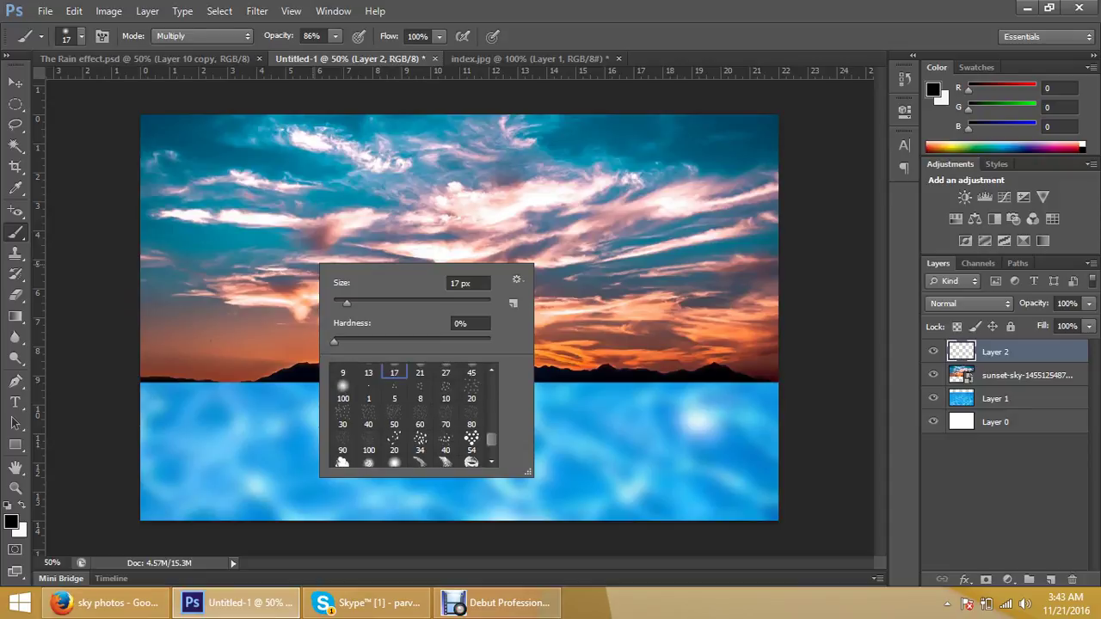
pyautogui.scroll(1, 408, 417)
pyautogui.scroll(1, 409, 417)
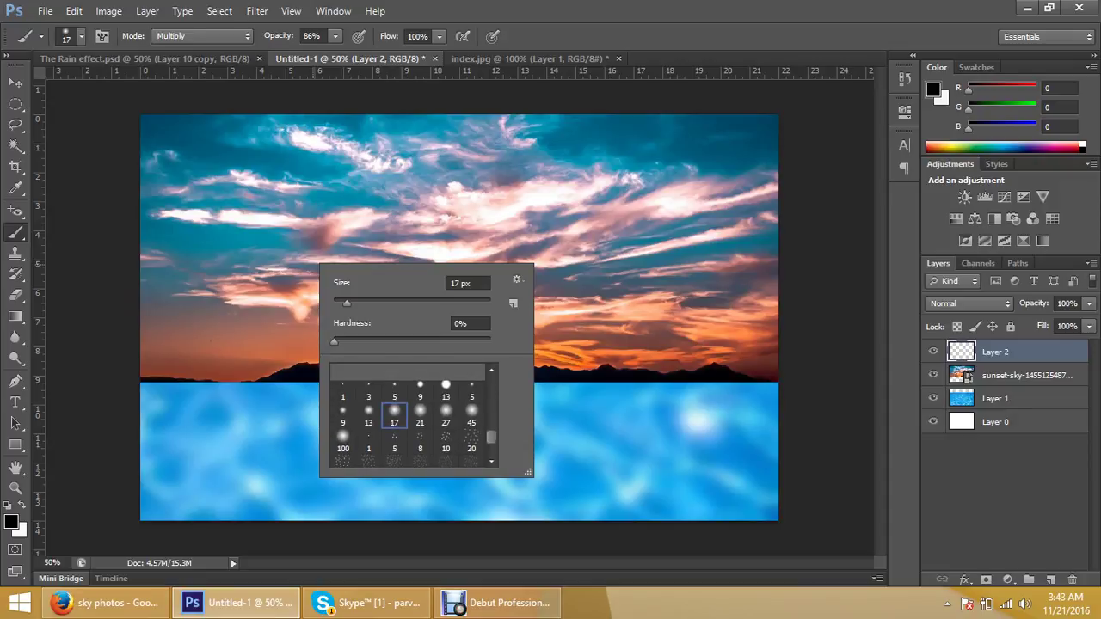
pyautogui.scroll(1, 409, 418)
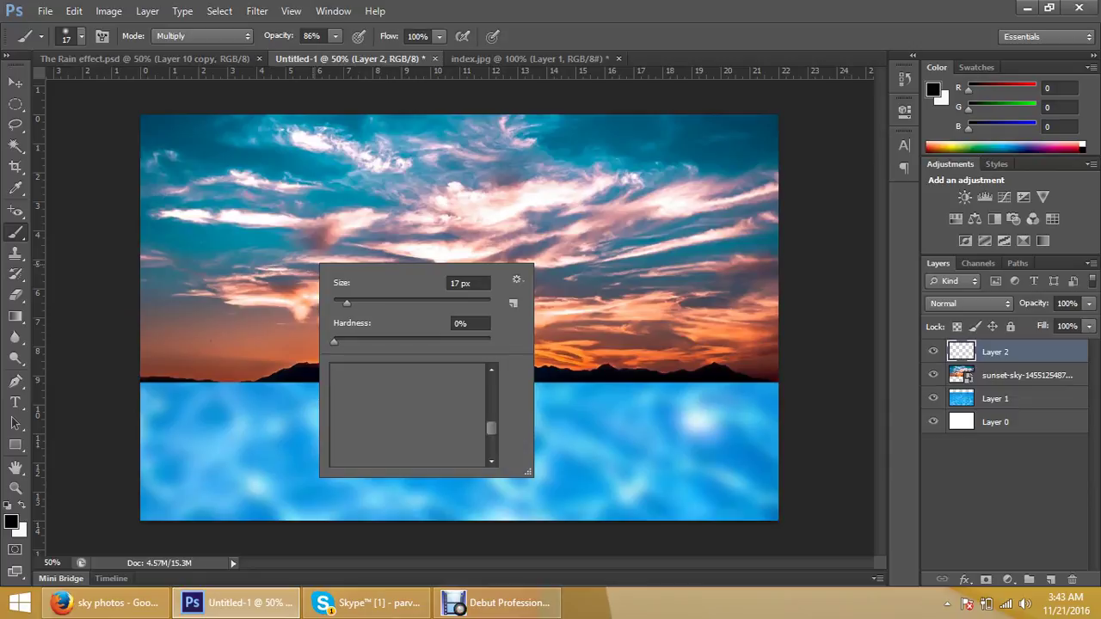
pyautogui.scroll(2, 408, 414)
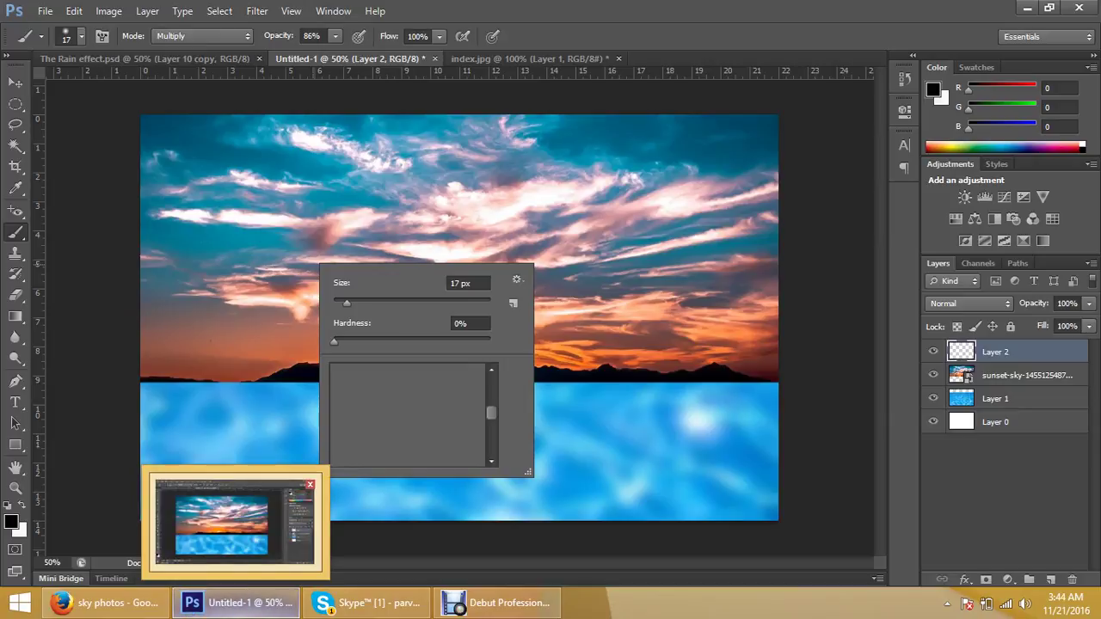
pyautogui.press('Escape')
# Paint a test stroke on the water, undo it, and switch over to Firefox
pyautogui.click(425, 443)
pyautogui.moveTo(490, 401); pyautogui.dragTo(492, 413)
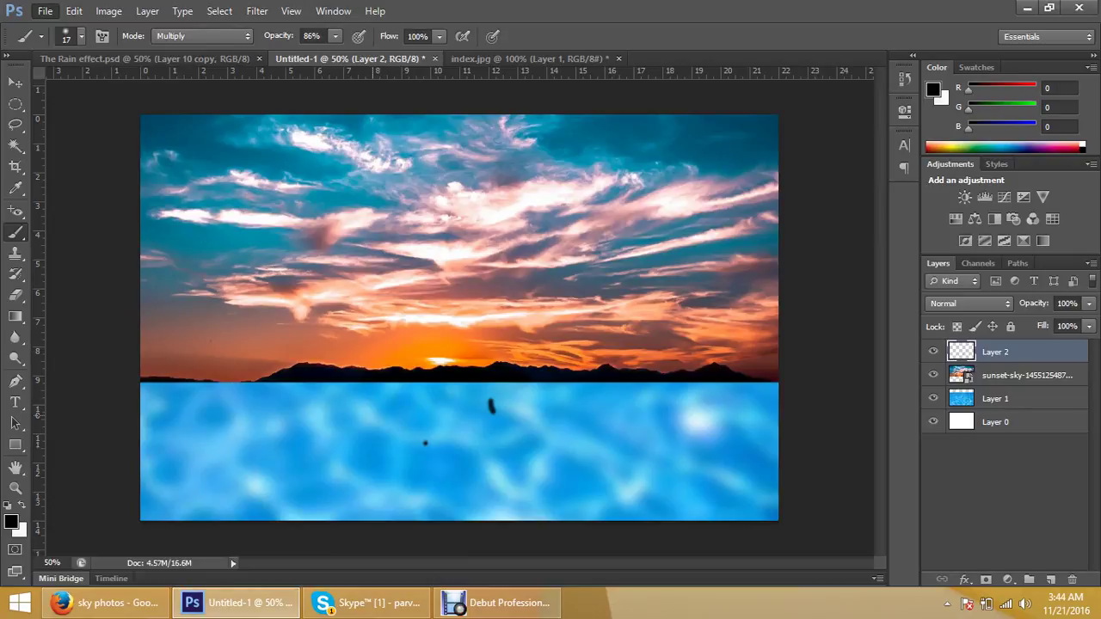
pyautogui.hotkey('ctrl', 'alt', 'z')
pyautogui.hotkey('ctrl', 'alt', 'z')
pyautogui.rightClick(430, 252)
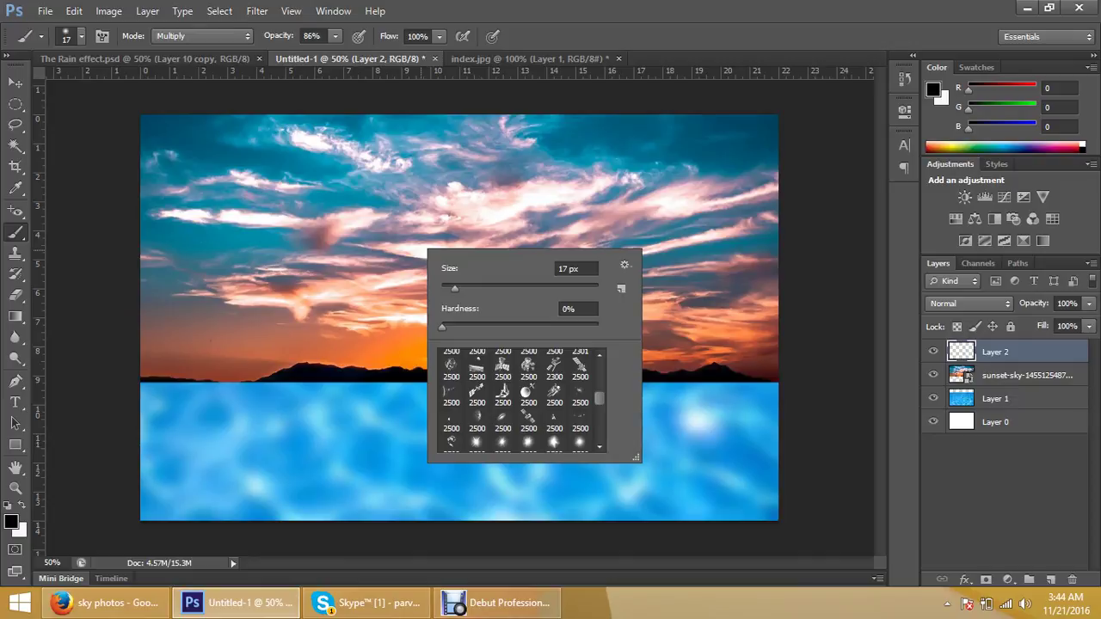
pyautogui.scroll(2, 520, 400)
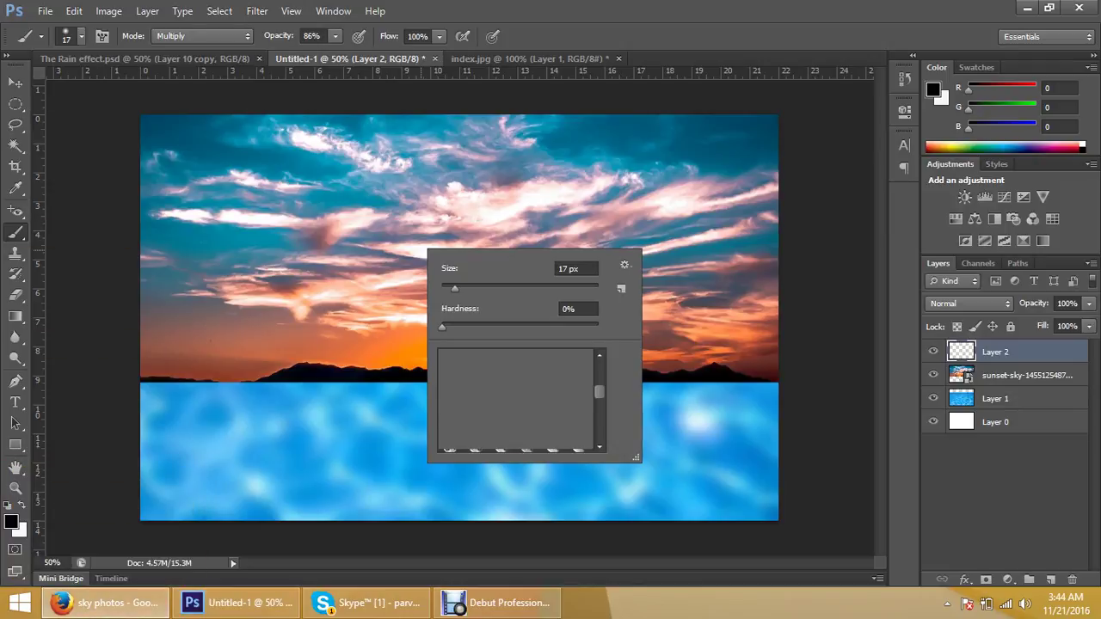
pyautogui.click(108, 602)
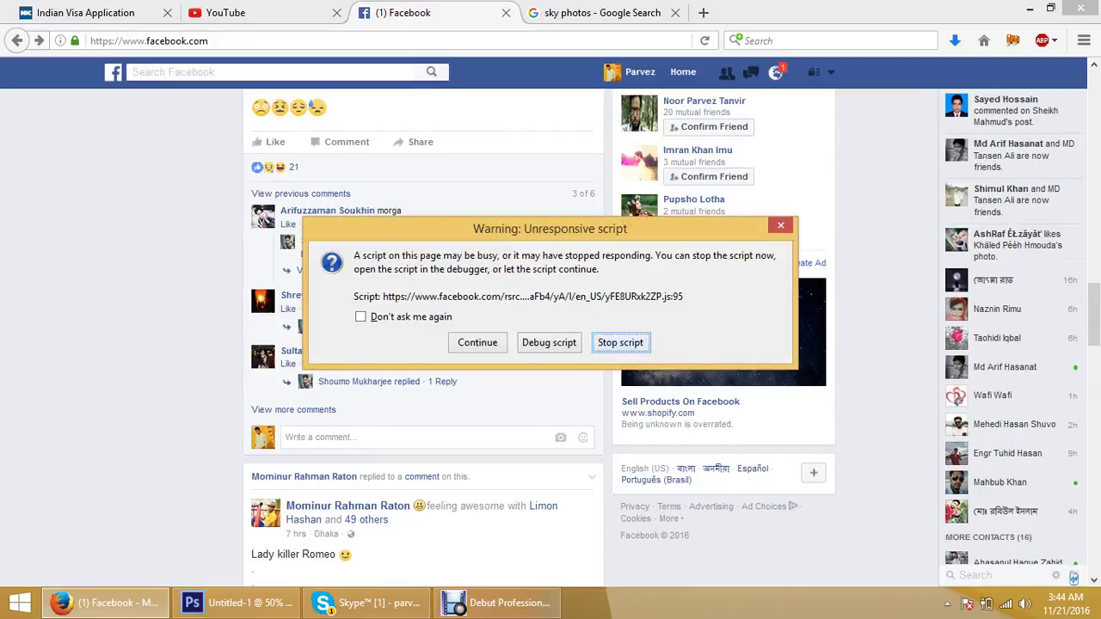
# Close the Unresponsive script warning and open a fresh Firefox tab
pyautogui.press('Return')
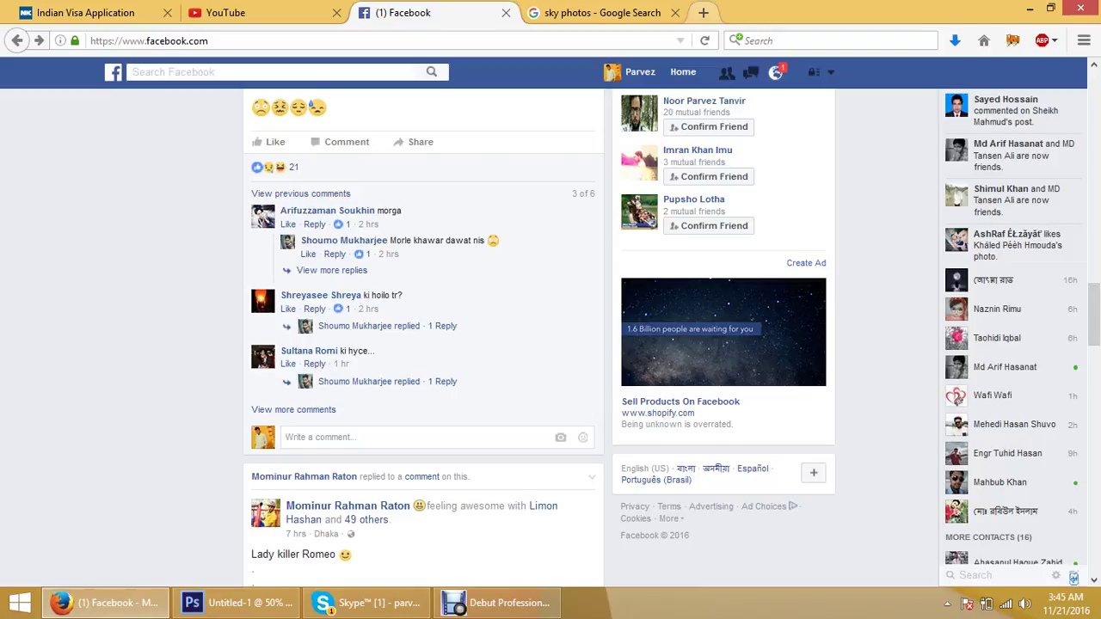
pyautogui.click(703, 12)
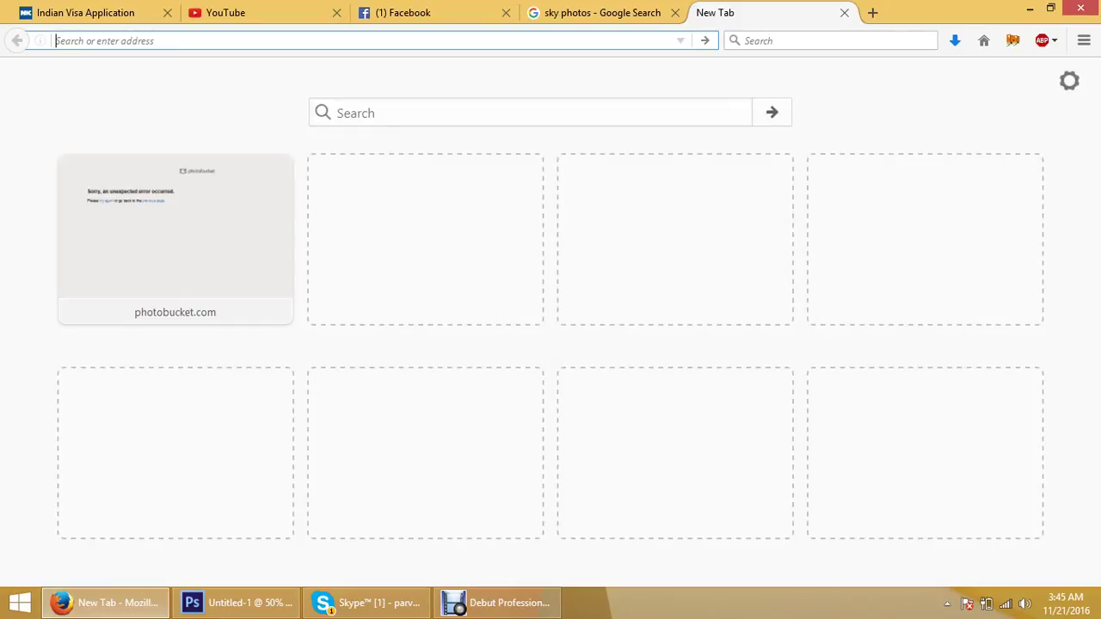
# Search Google for 'png boat phots' from the address bar
pyautogui.write('png boa')
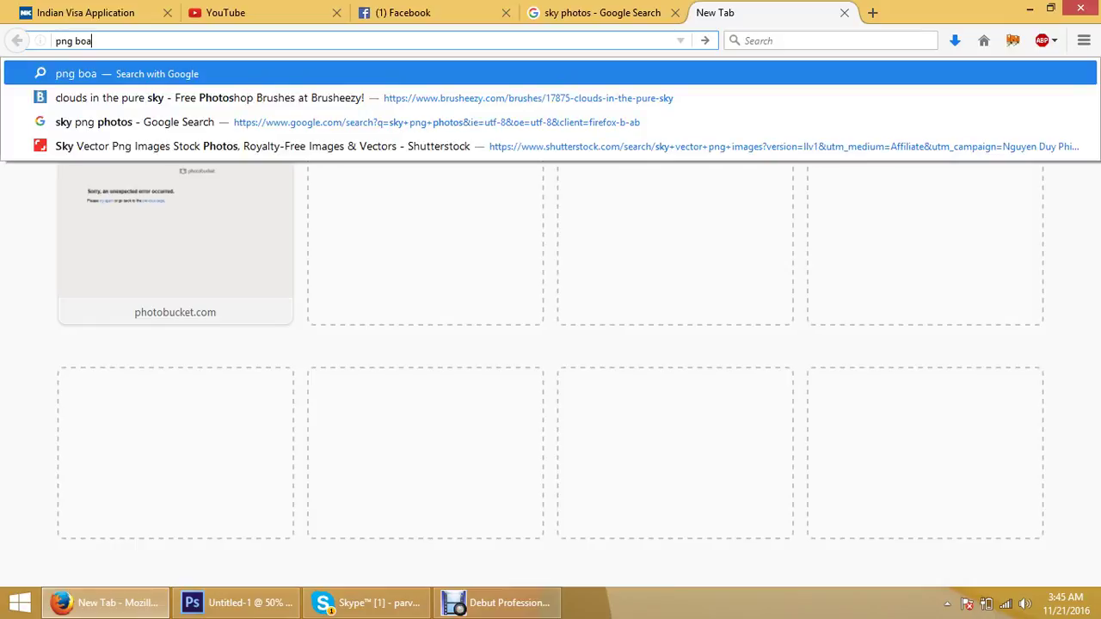
pyautogui.write('t p')
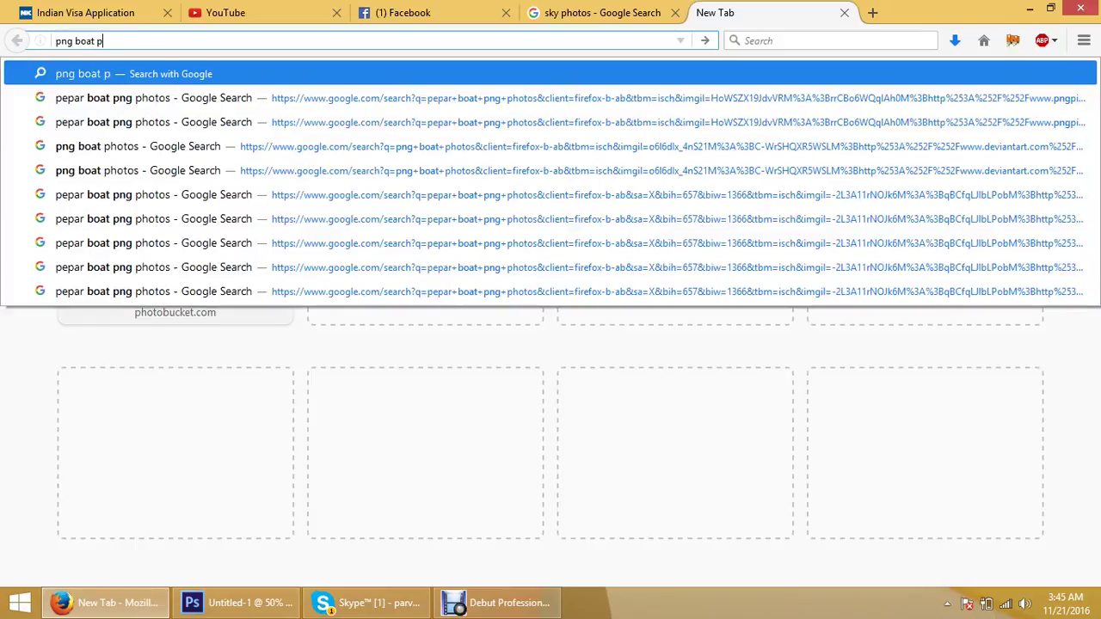
pyautogui.write('hots')
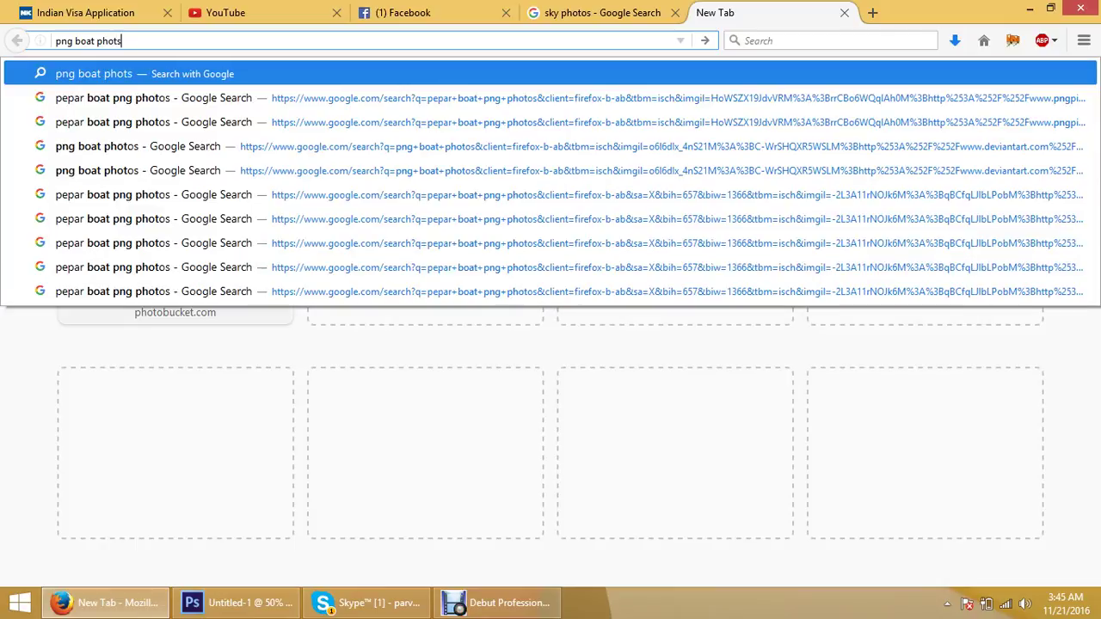
pyautogui.press('Escape')
pyautogui.press('Return')
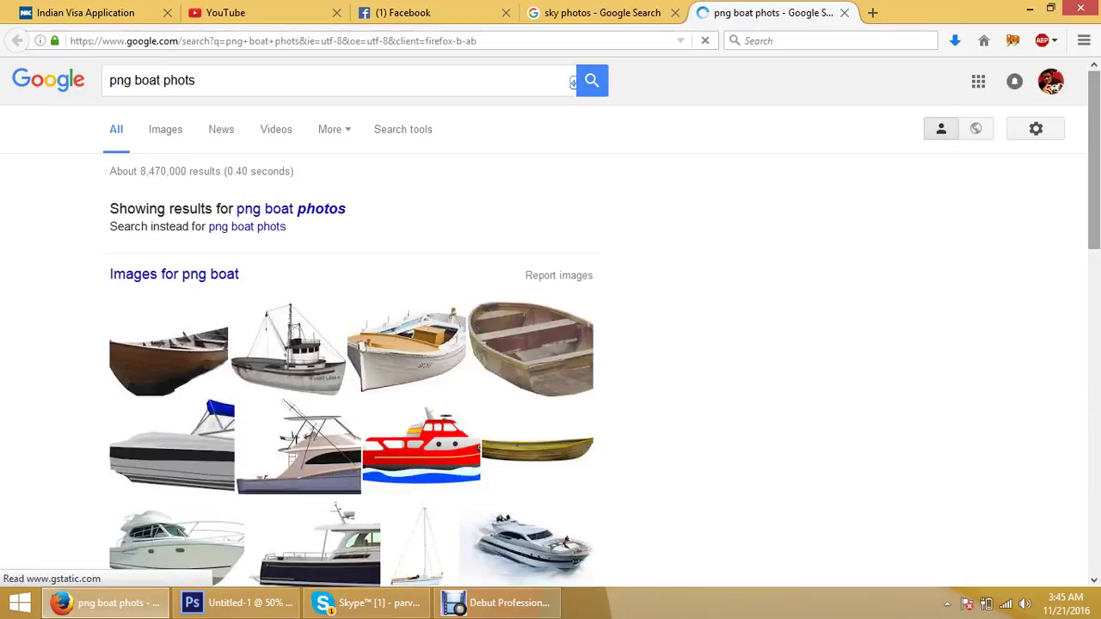
# Open the full 'png boat' image results and browse the grid of cut-out boats and ships
pyautogui.scroll(-4, 573, 82)
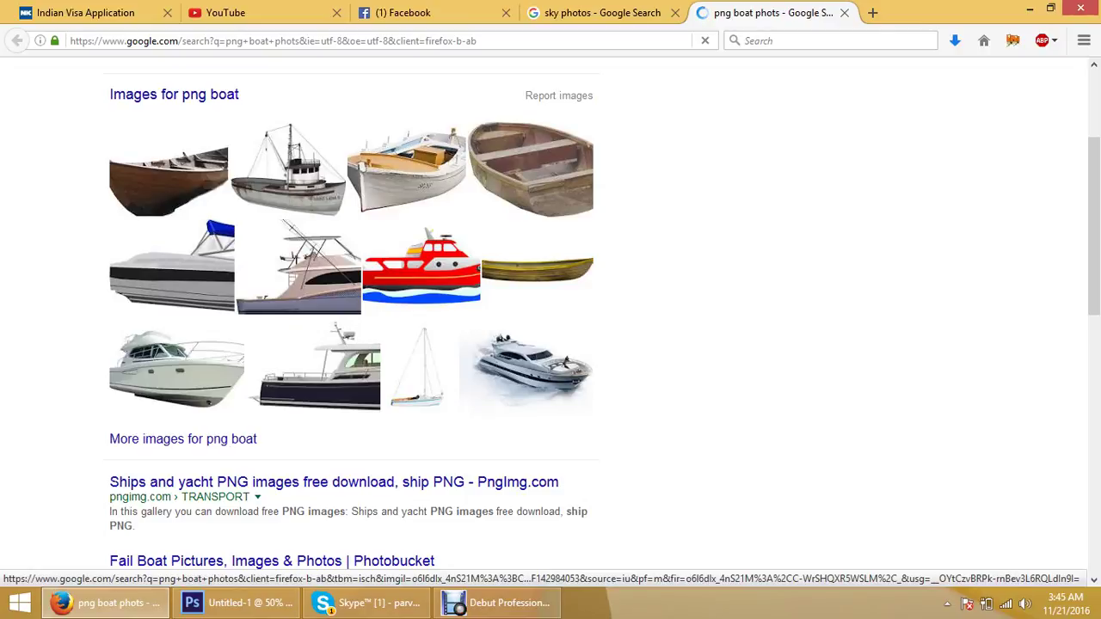
pyautogui.click(361, 168)
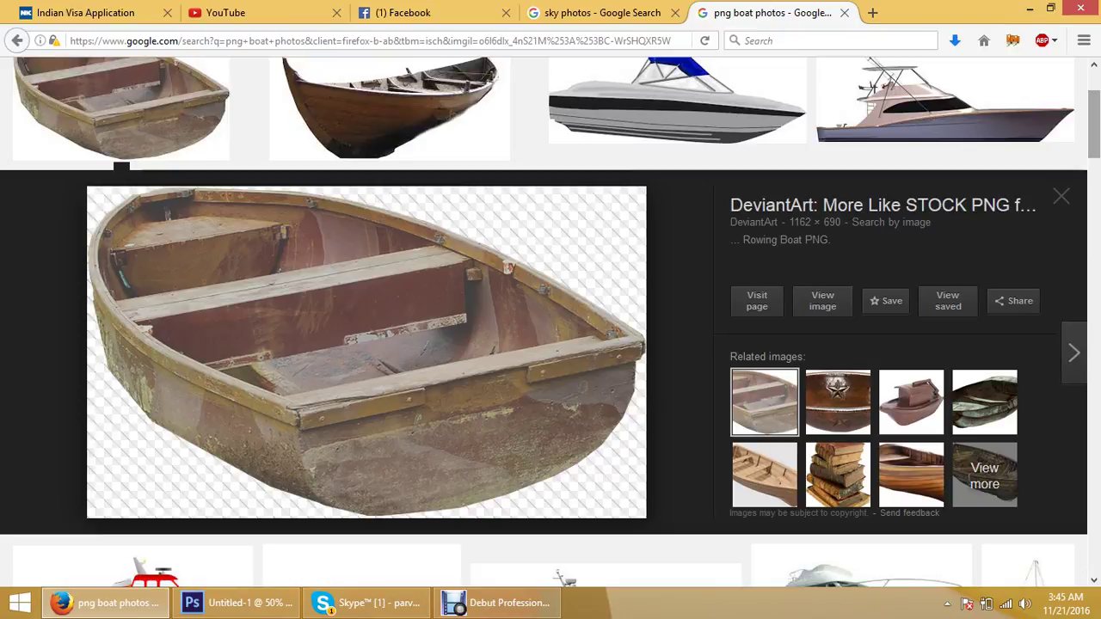
pyautogui.scroll(-2, 550, 323)
pyautogui.scroll(-4, 551, 322)
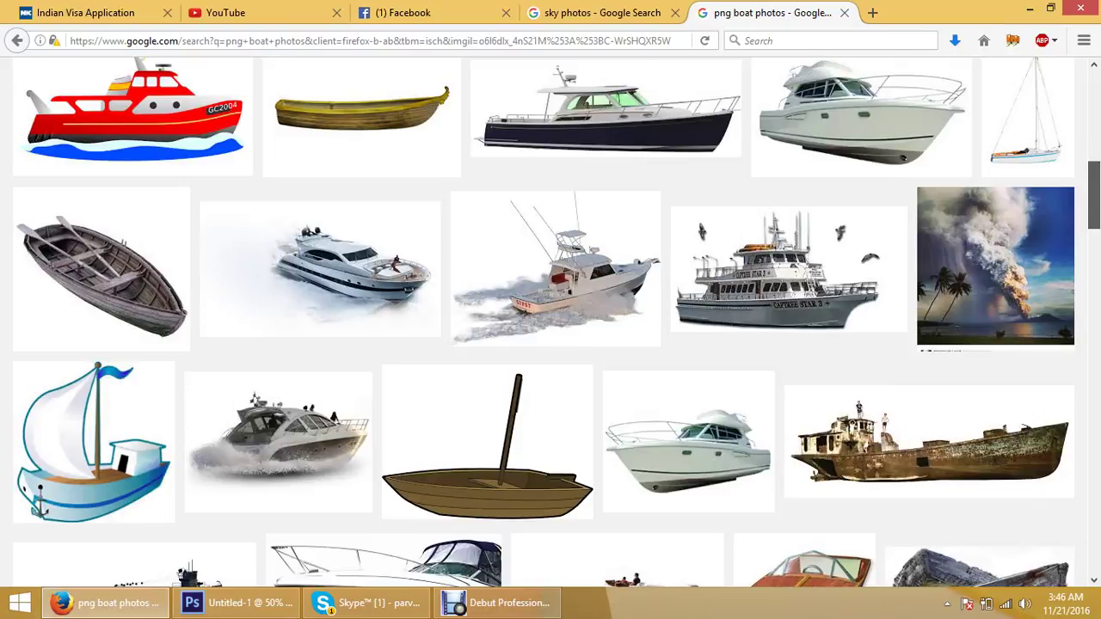
pyautogui.scroll(-1, 525, 584)
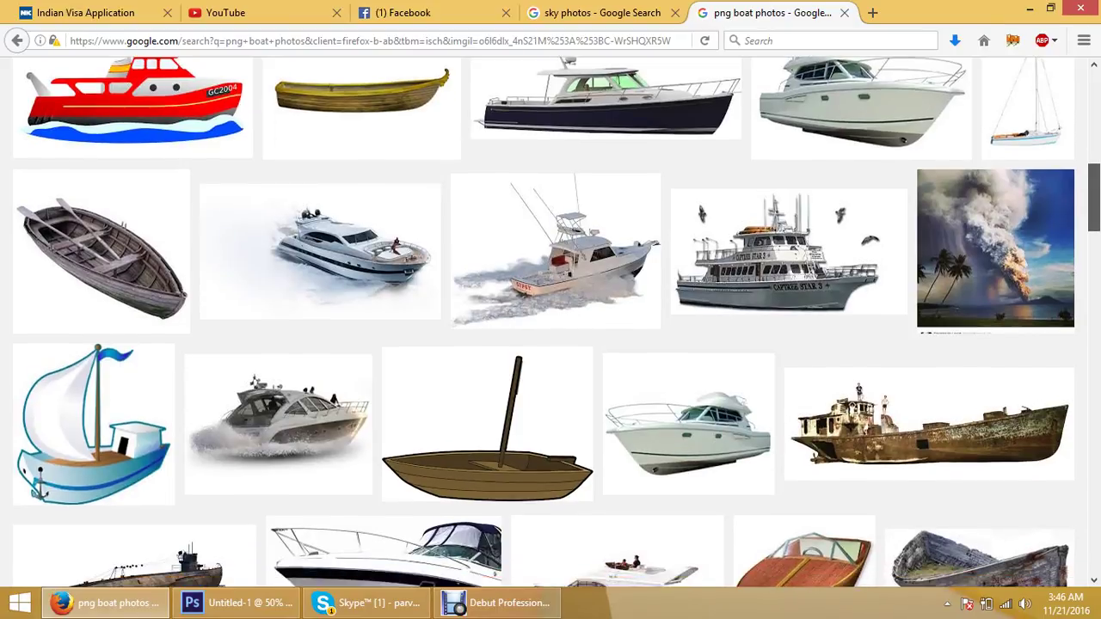
pyautogui.scroll(-4, 525, 585)
pyautogui.scroll(-1, 525, 585)
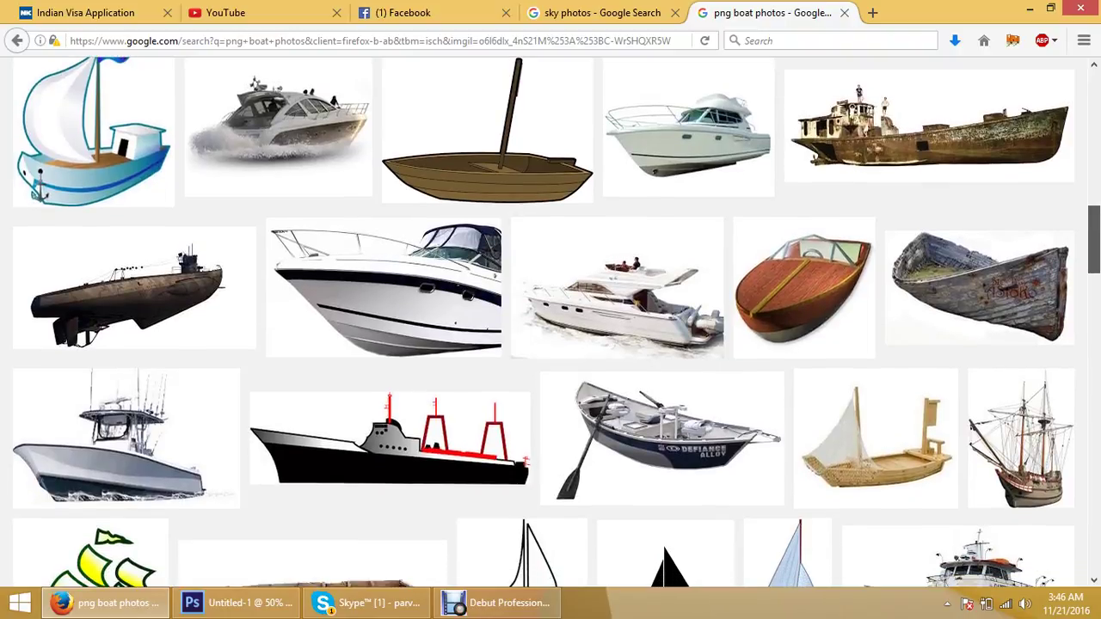
pyautogui.scroll(-2, 550, 323)
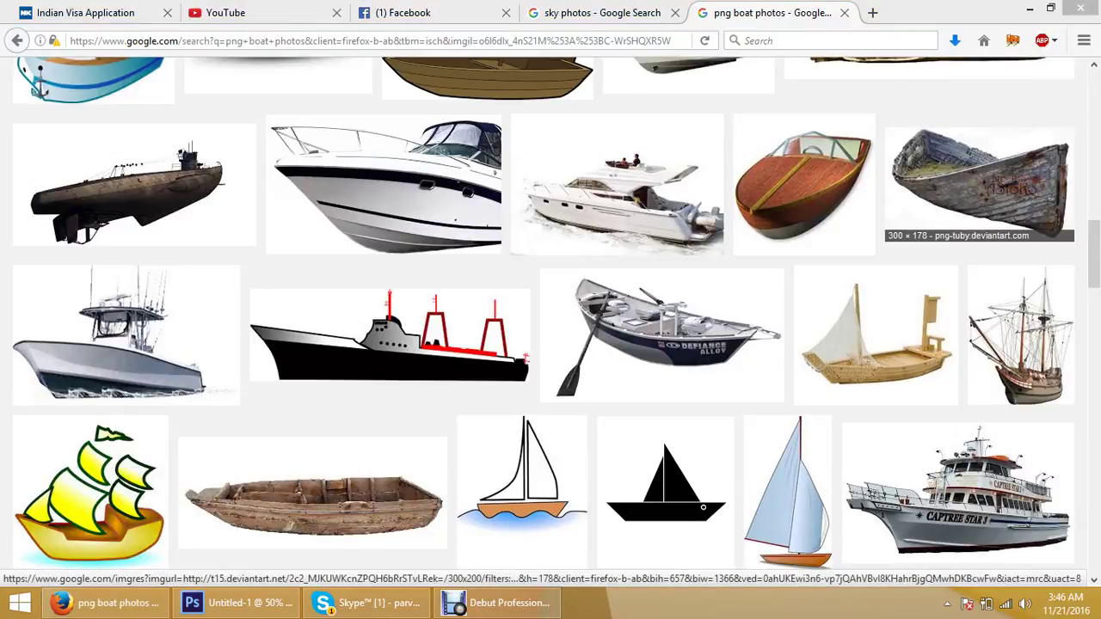
# Preview the weathered wooden rowboat PNG (300 × 178) from DeviantArt
pyautogui.click(978, 181)
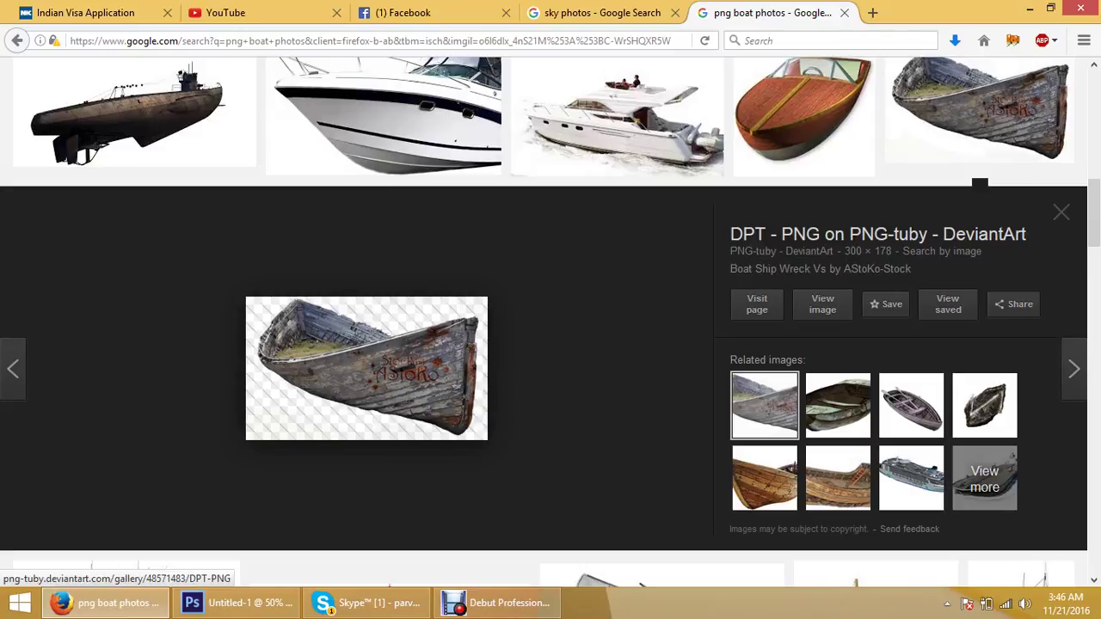
# Save the grey wrecked boat PNG into the png all folder
pyautogui.rightClick(427, 359)
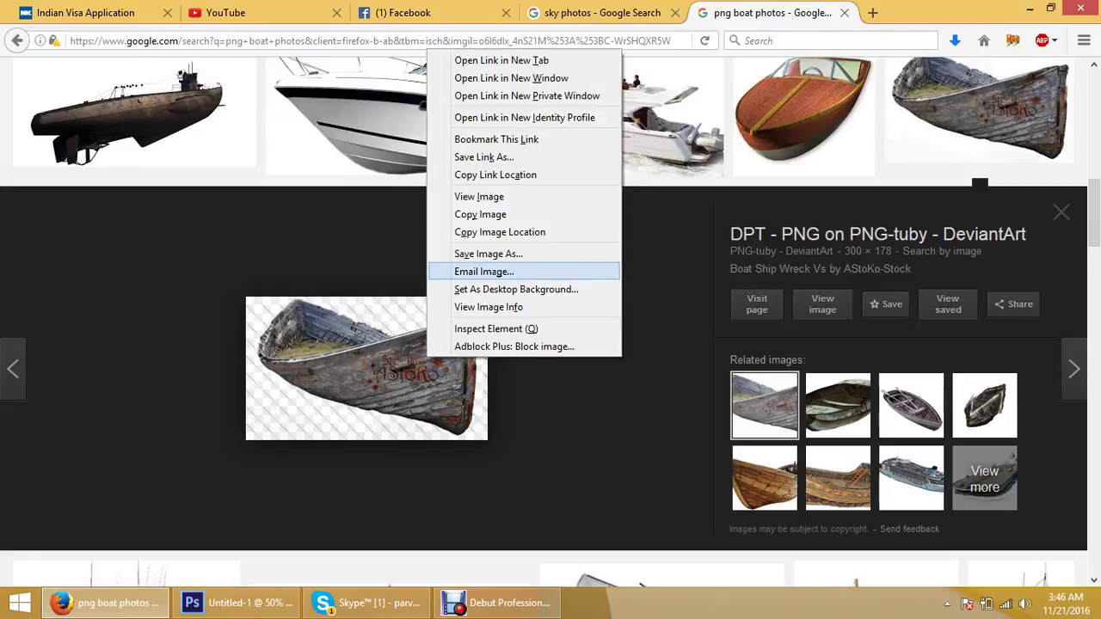
pyautogui.click(487, 254)
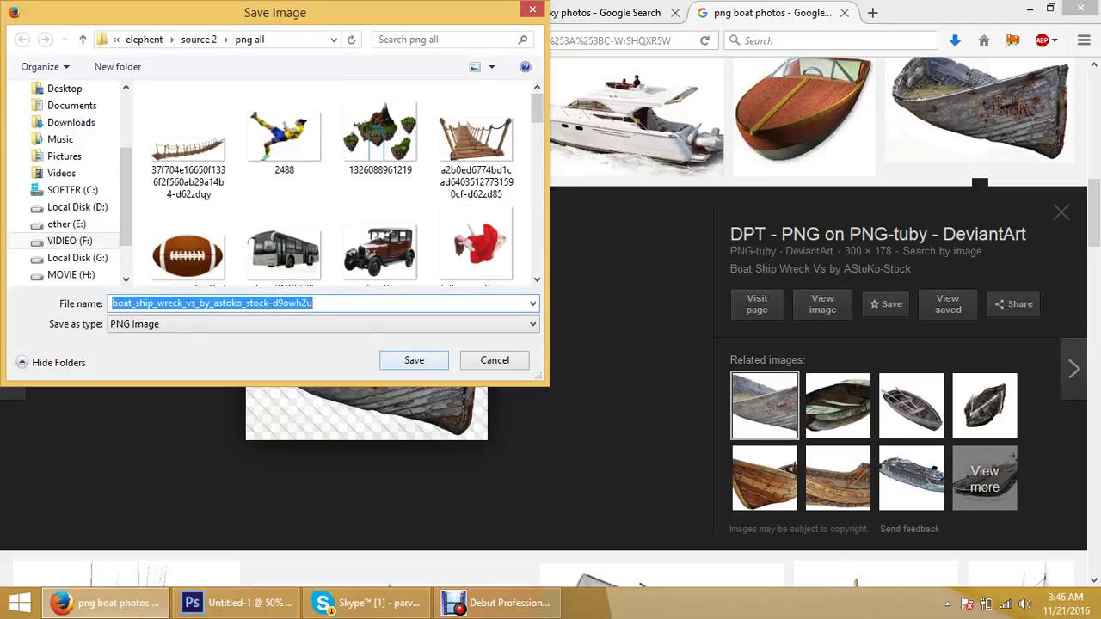
pyautogui.click(413, 361)
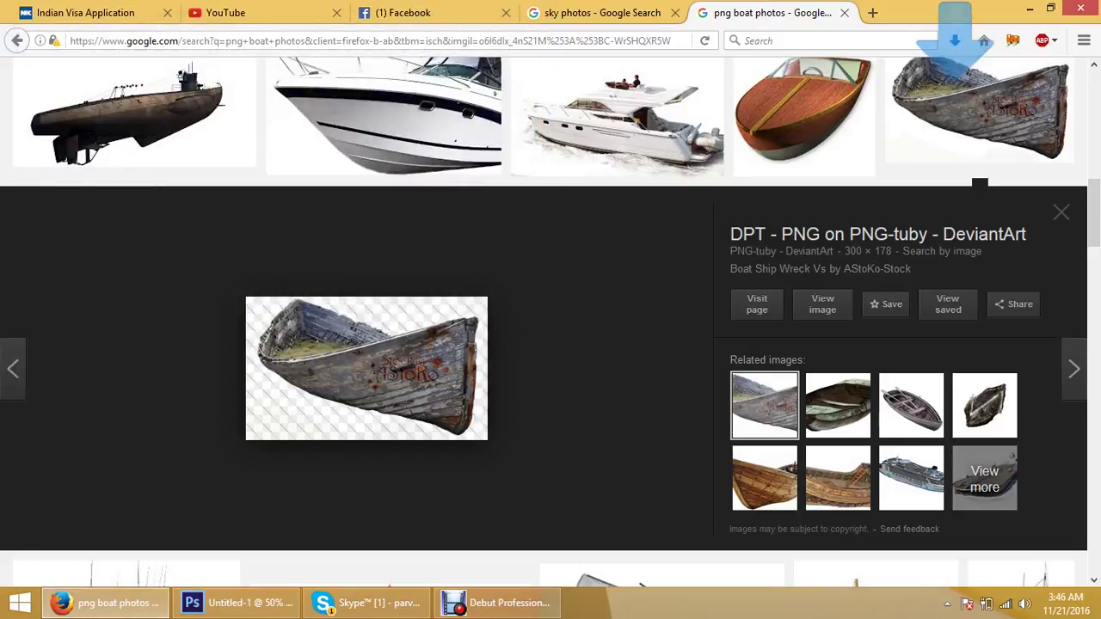
# Pick the small wooden boat from Related images and save it to png all too
pyautogui.click(765, 477)
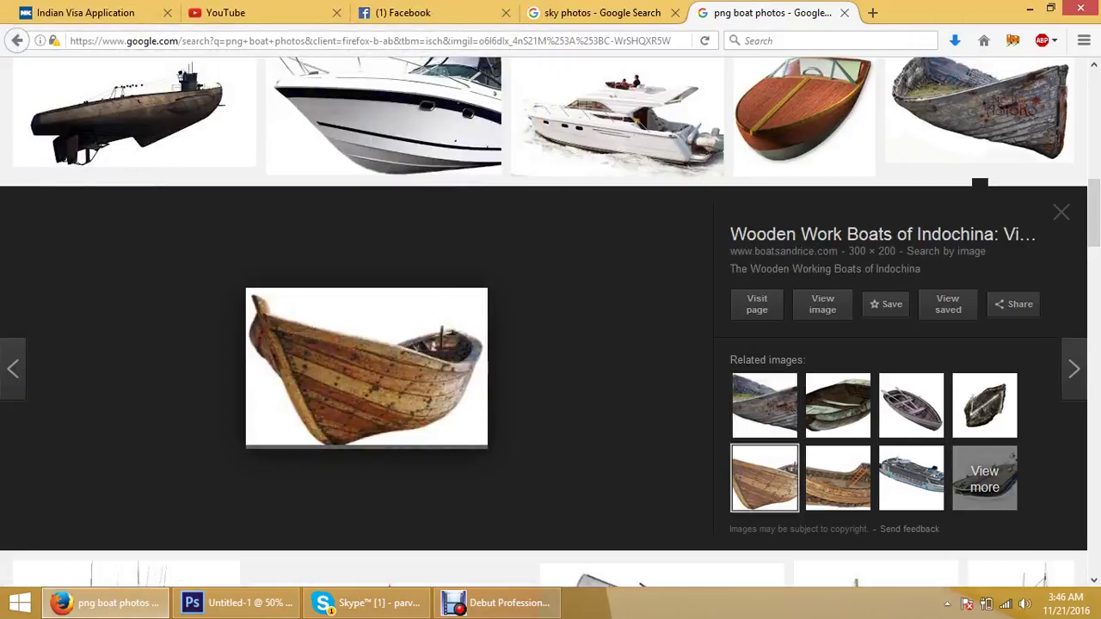
pyautogui.click(838, 478)
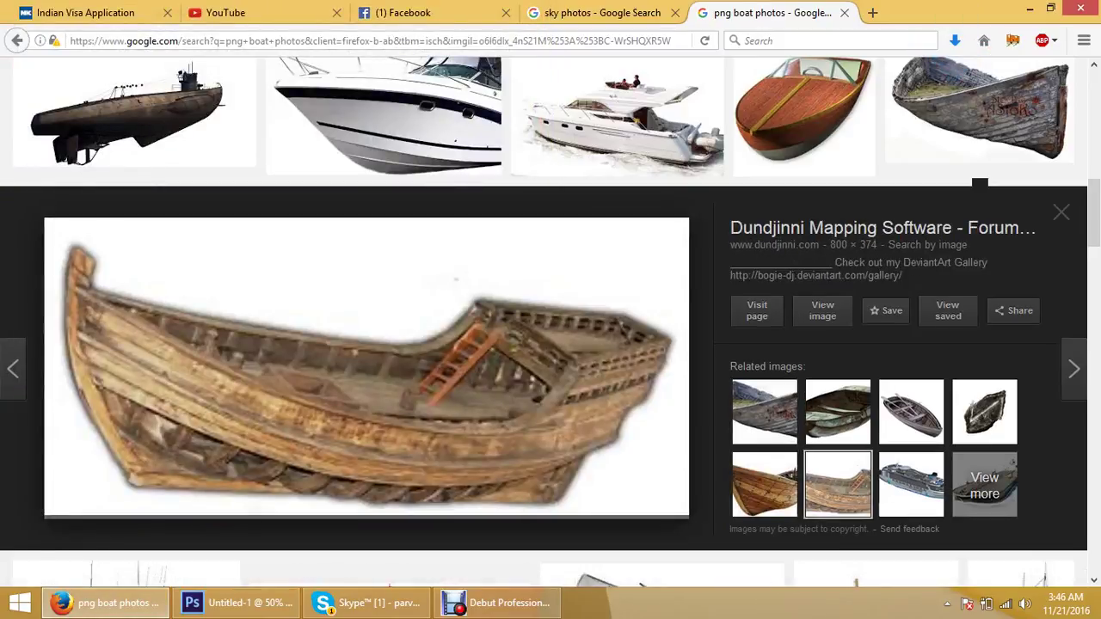
pyautogui.click(765, 477)
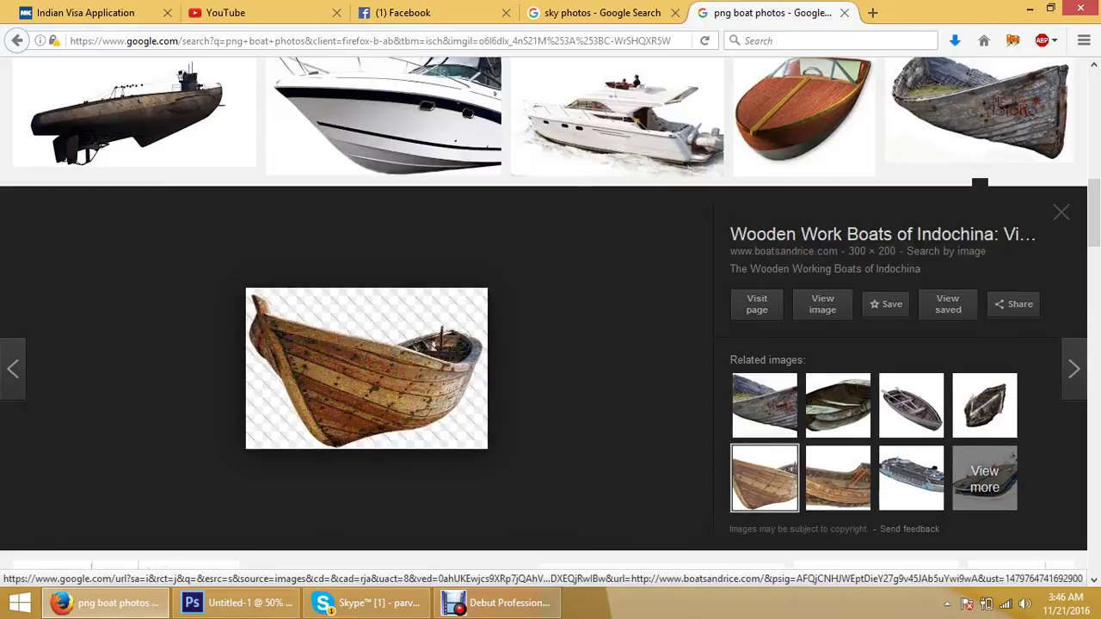
pyautogui.rightClick(385, 354)
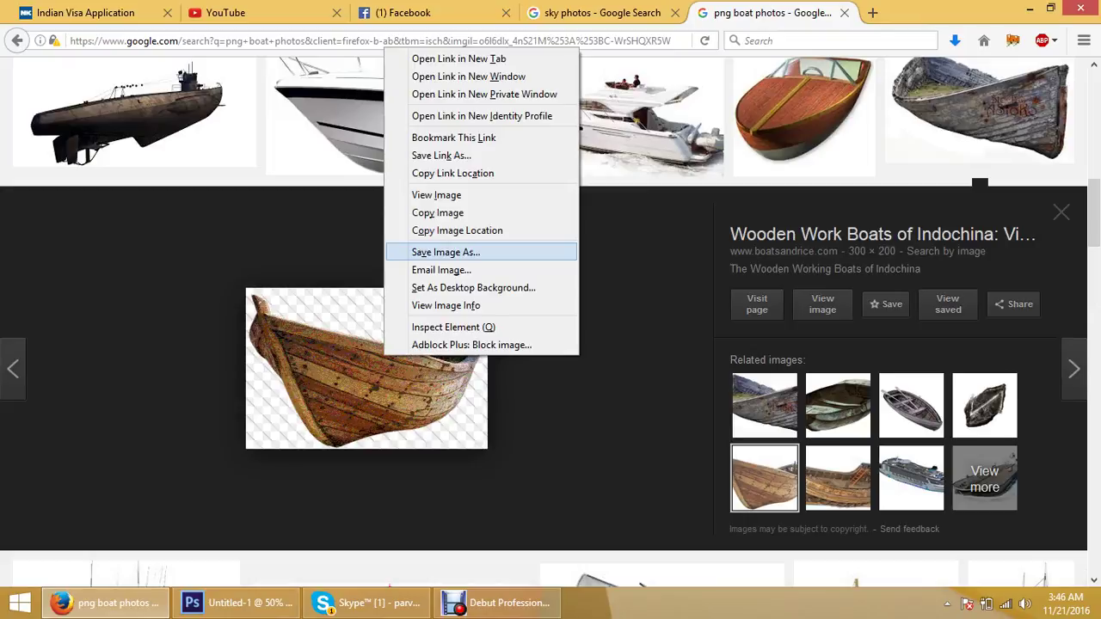
pyautogui.click(446, 252)
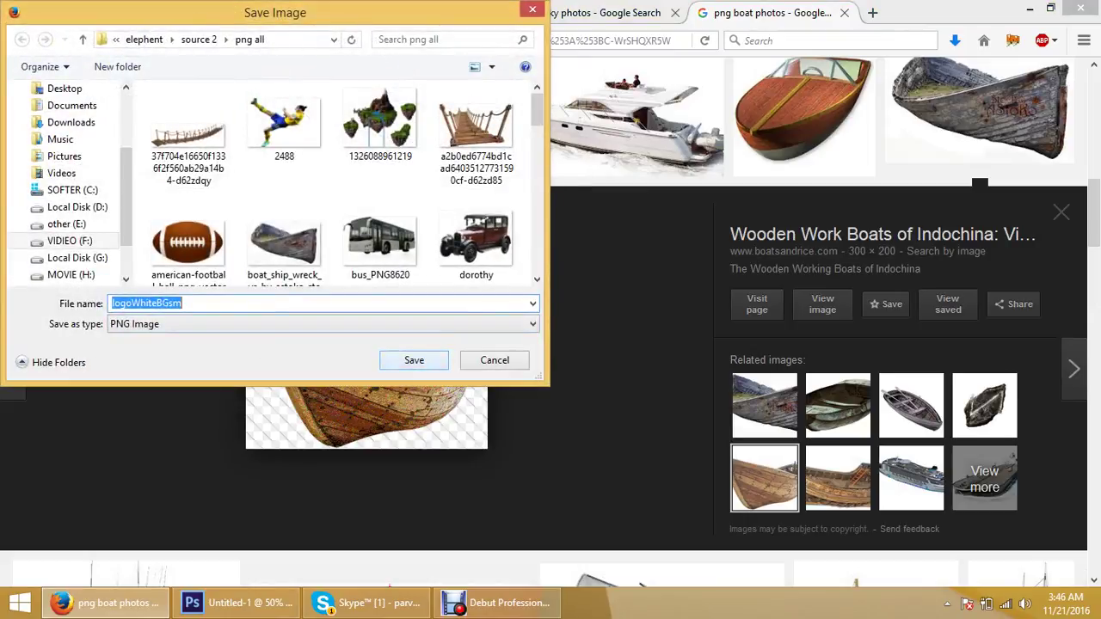
pyautogui.press('Return')
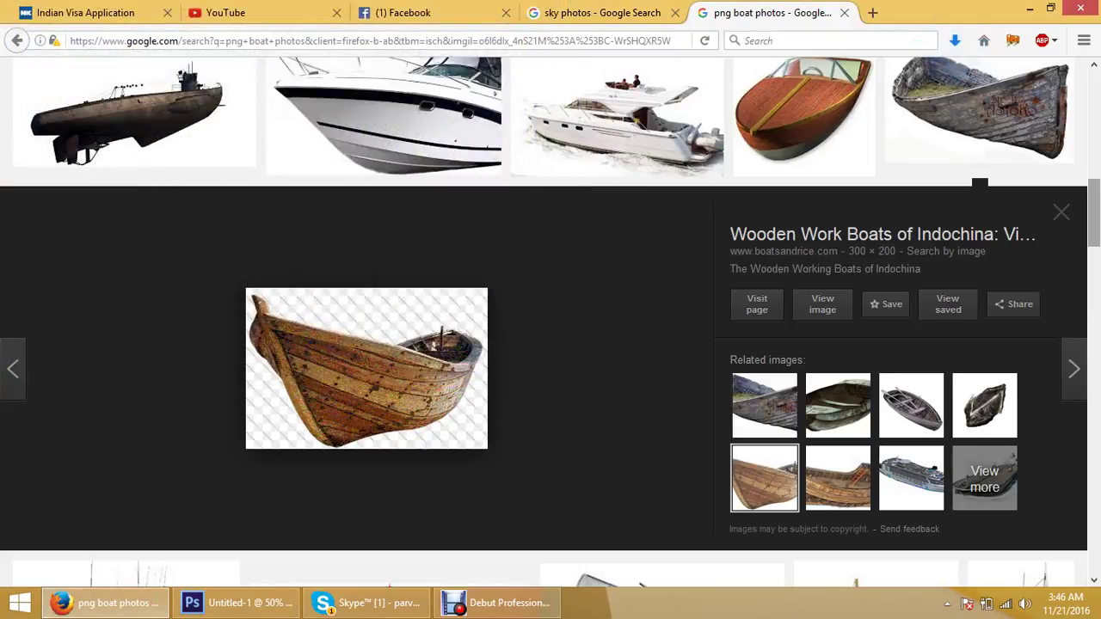
# Return to Firefox and show the full related-images grid for the small wooden boat
pyautogui.scroll(-8, 550, 344)
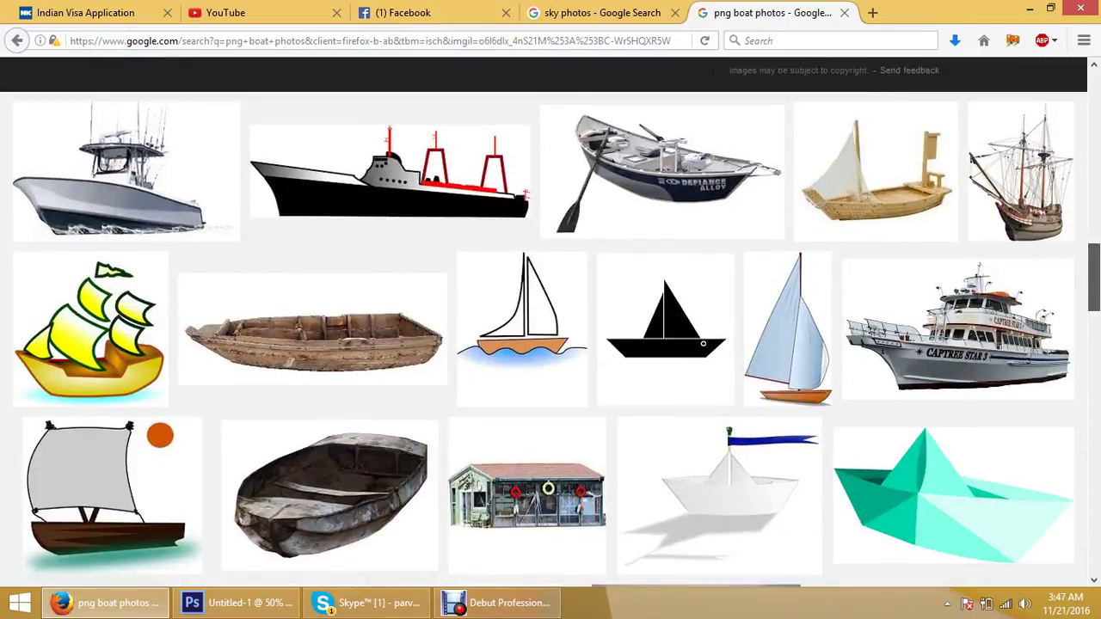
pyautogui.scroll(4, 551, 344)
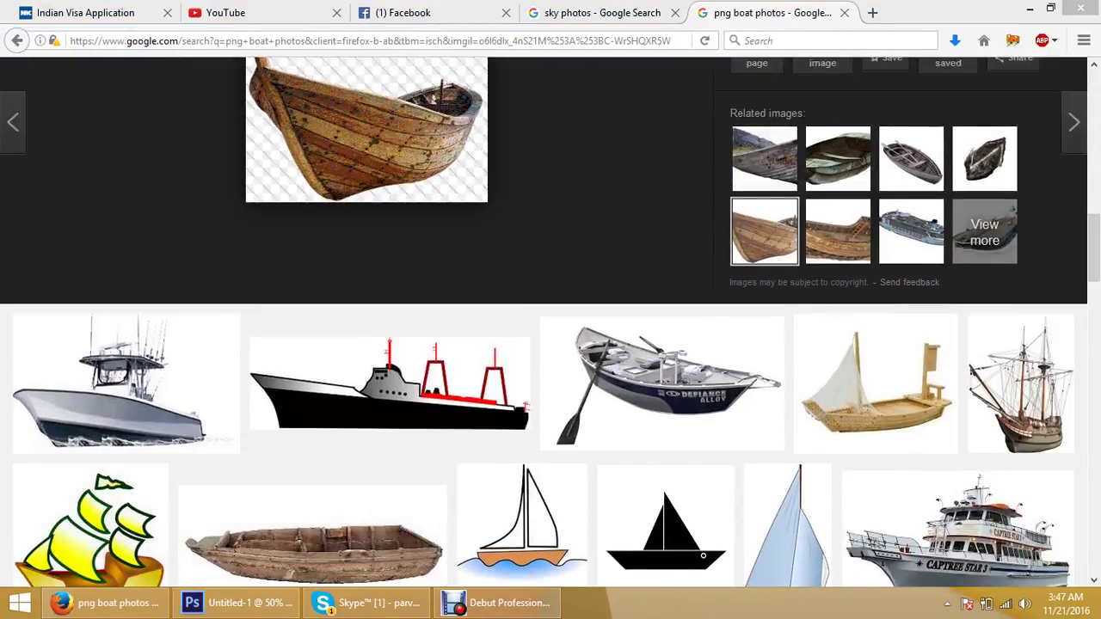
pyautogui.click(1076, 317)
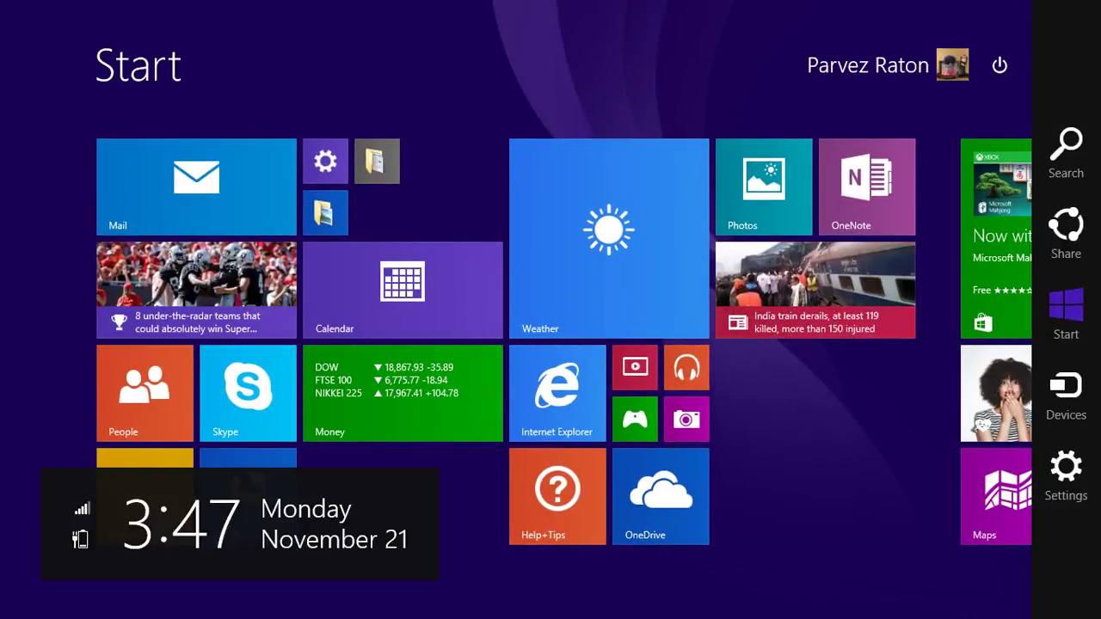
pyautogui.click(144, 497)
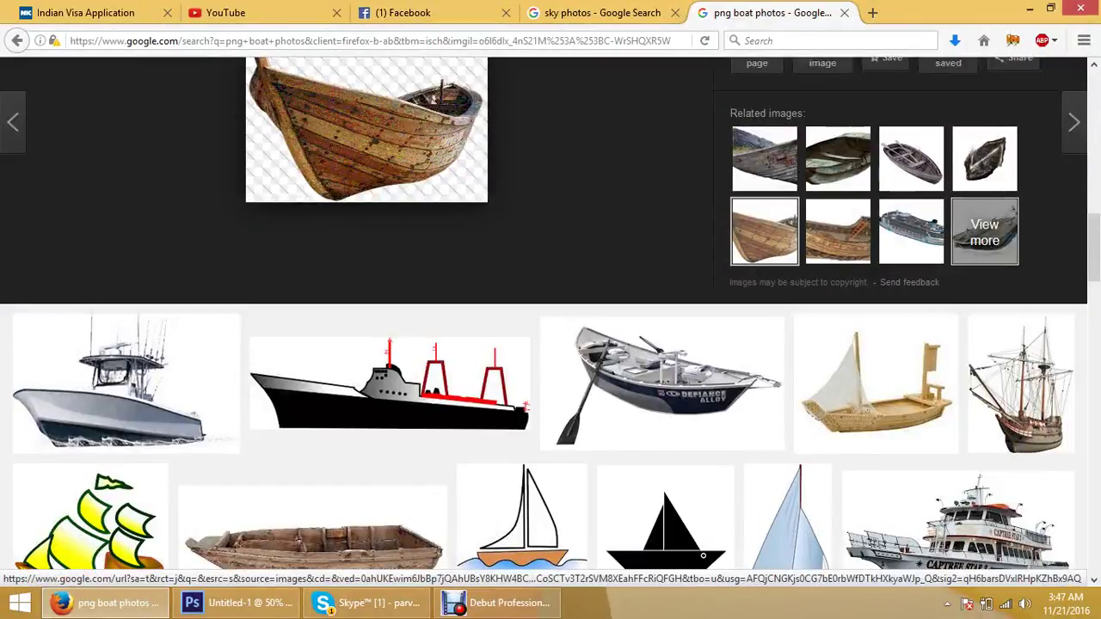
pyautogui.click(984, 232)
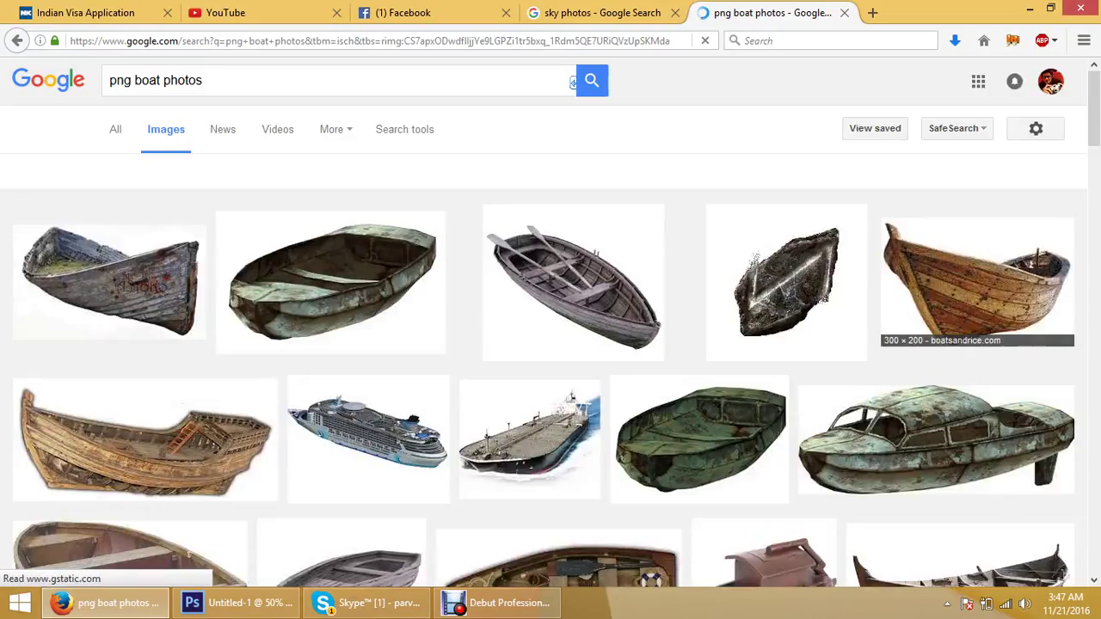
# Scroll down through the related 'png boat photos' results, previewing one image along the way
pyautogui.scroll(-3, 572, 82)
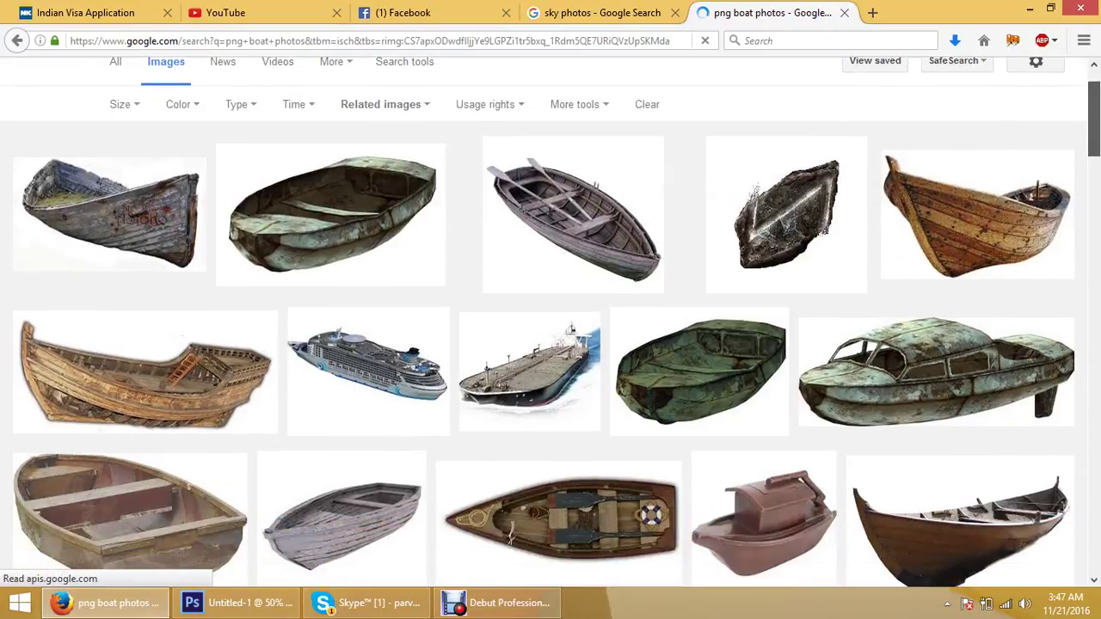
pyautogui.scroll(-3, 550, 318)
pyautogui.scroll(-2, 550, 319)
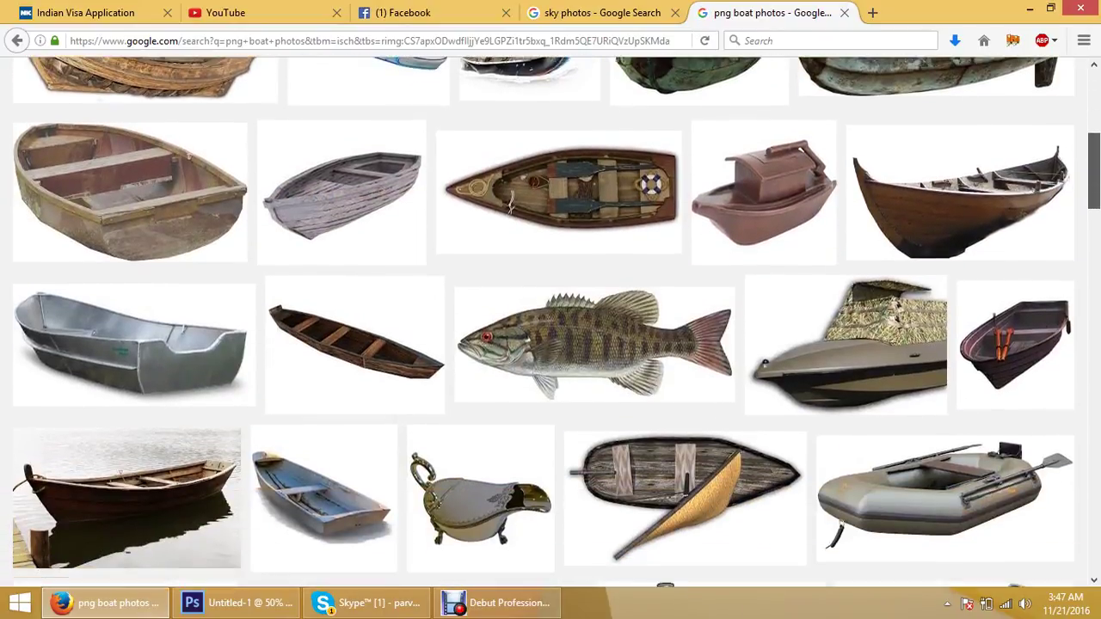
pyautogui.scroll(-2, 551, 322)
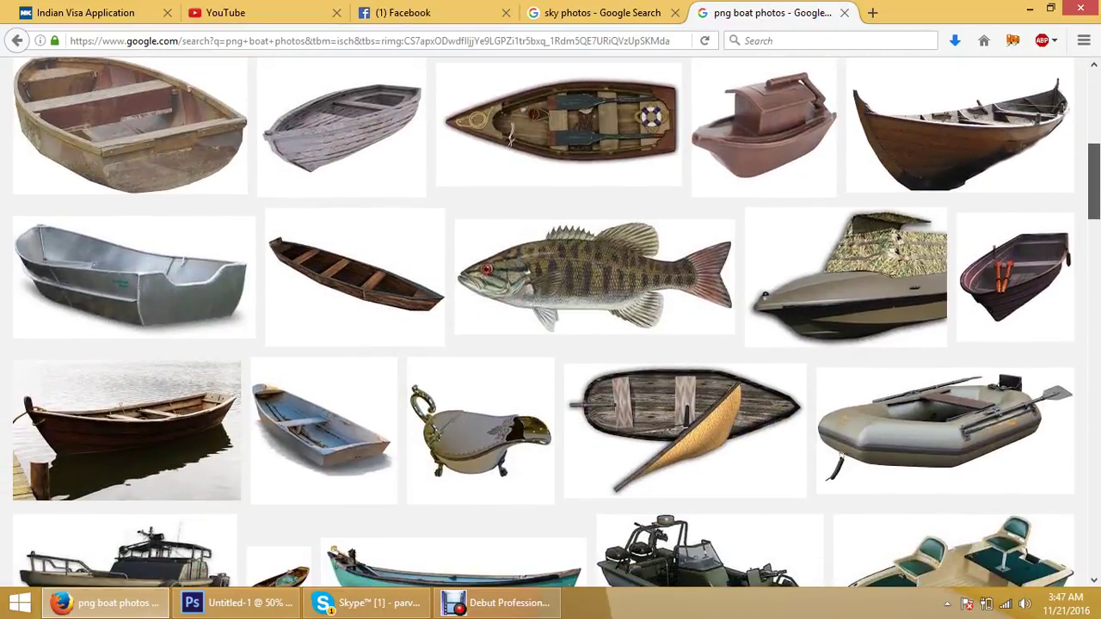
pyautogui.scroll(-2, 550, 323)
pyautogui.scroll(-1, 550, 323)
pyautogui.scroll(-2, 551, 323)
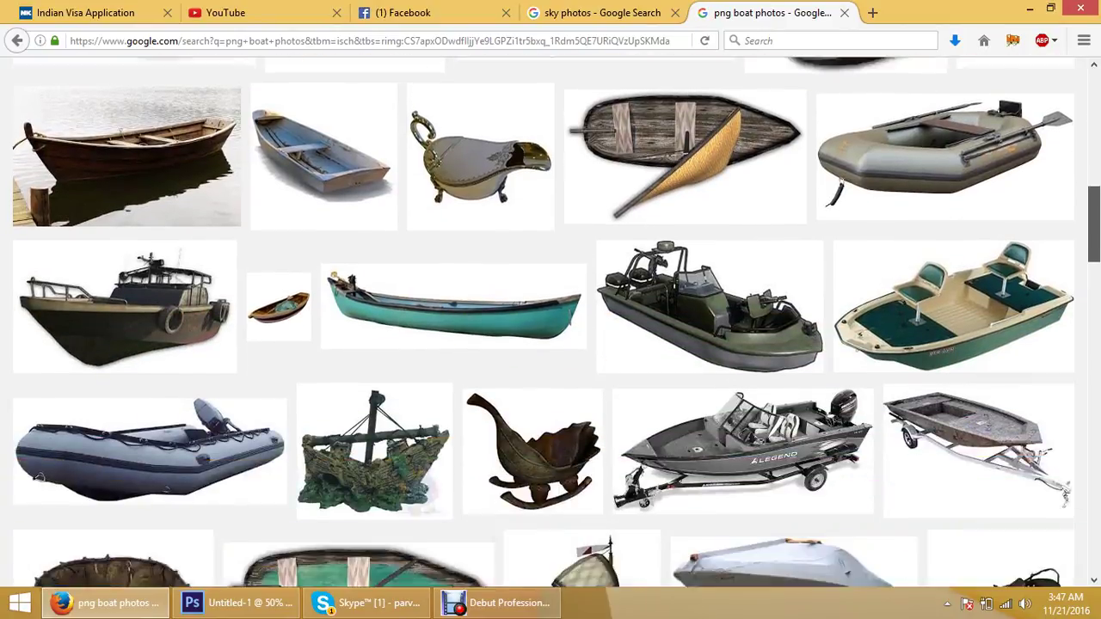
pyautogui.scroll(-2, 550, 322)
pyautogui.scroll(-1, 550, 323)
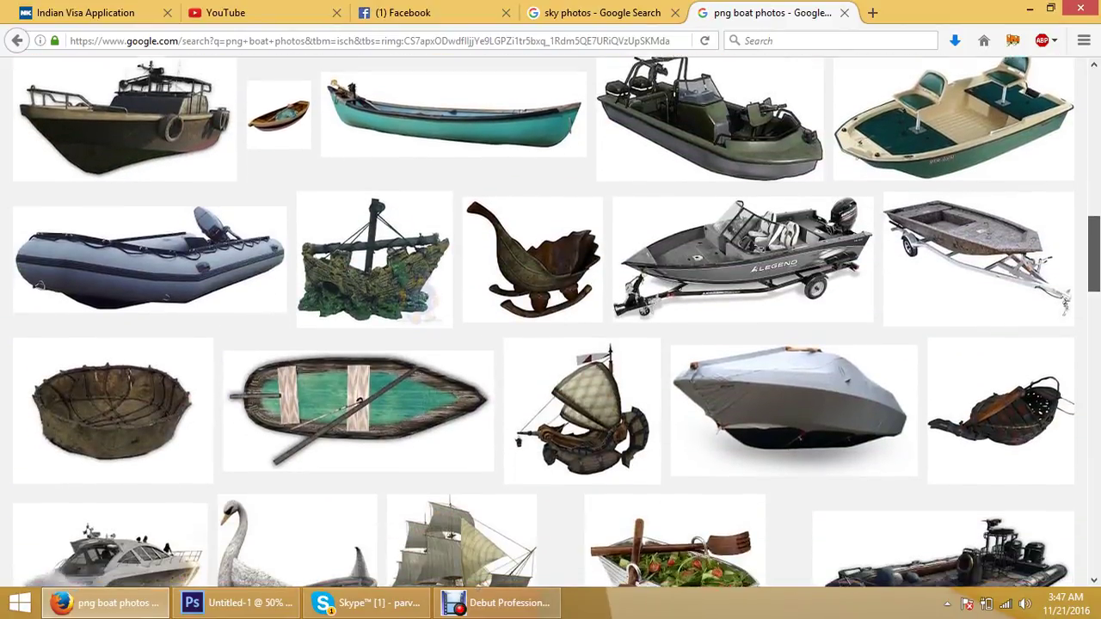
pyautogui.scroll(-2, 550, 323)
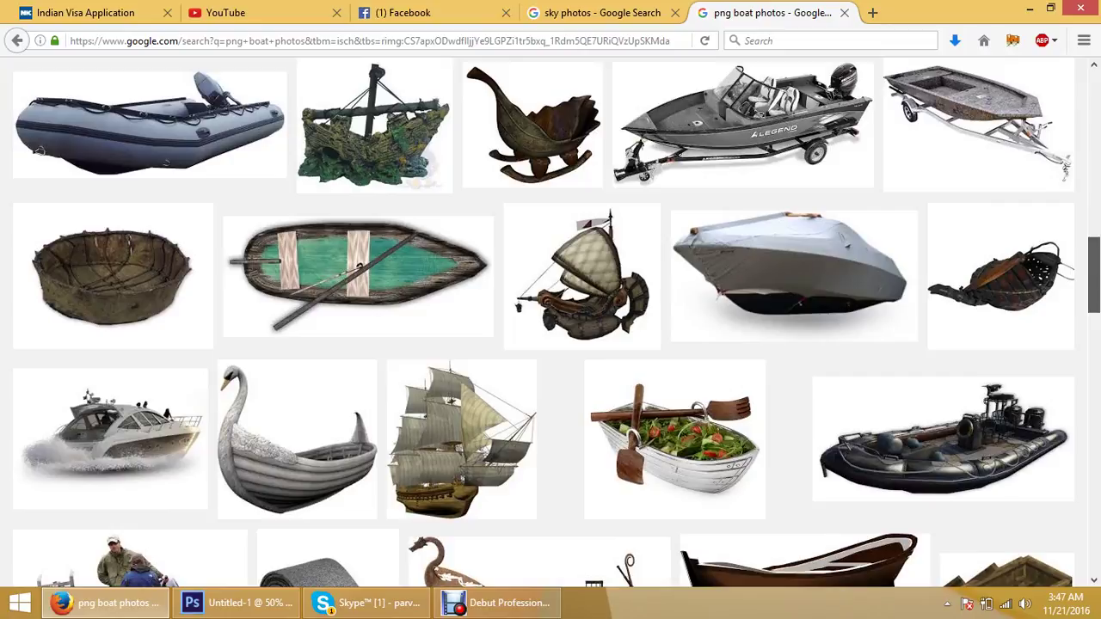
pyautogui.scroll(-3, 550, 323)
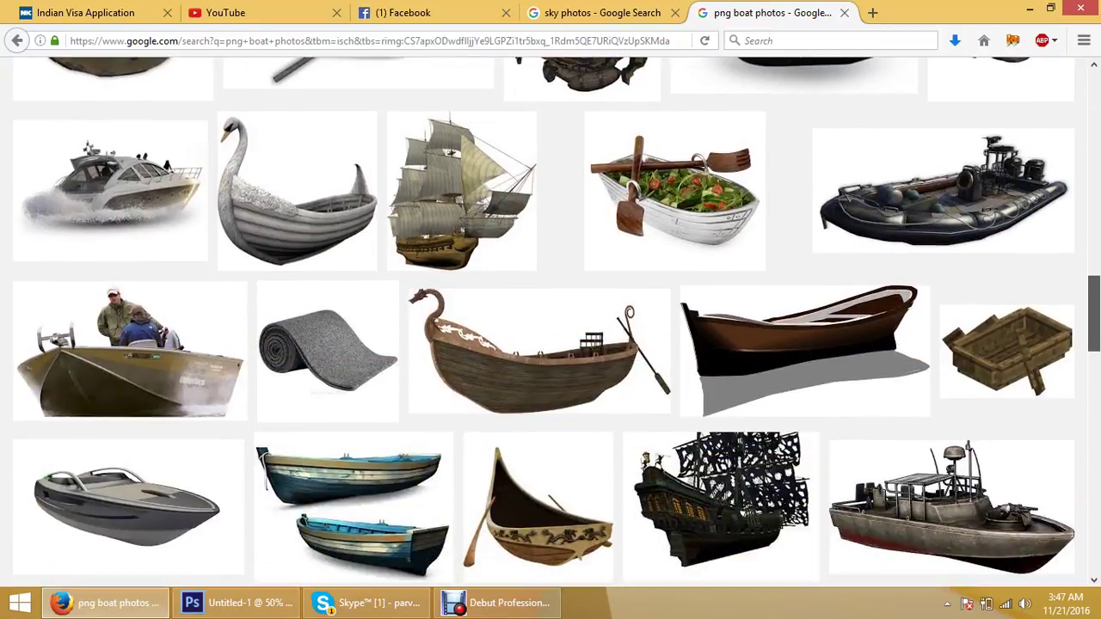
pyautogui.scroll(-1, 550, 322)
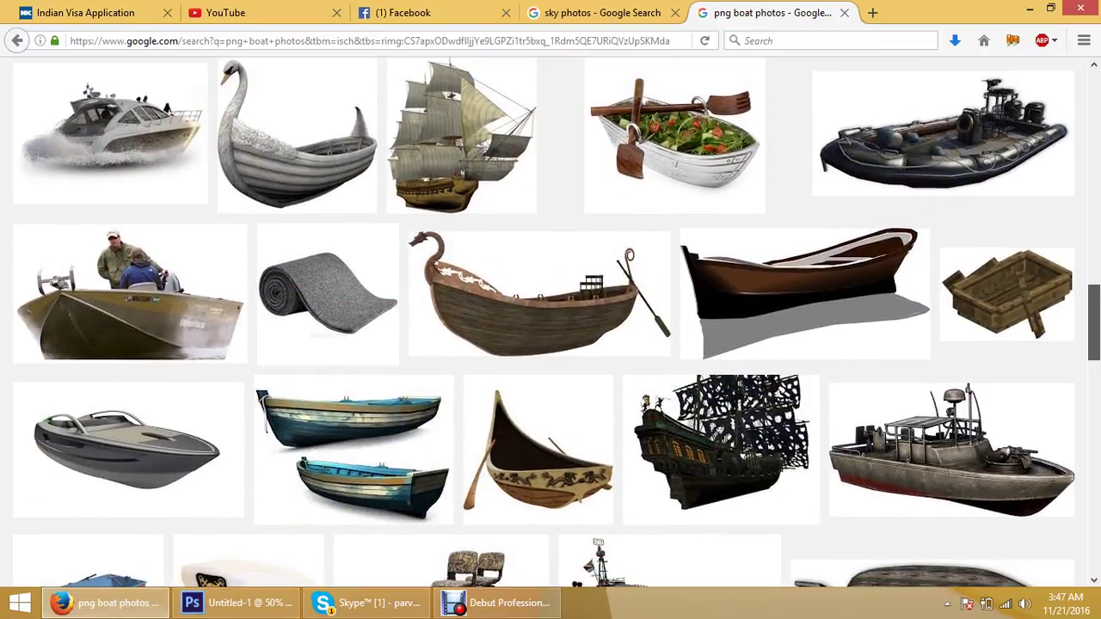
pyautogui.scroll(-1, 550, 322)
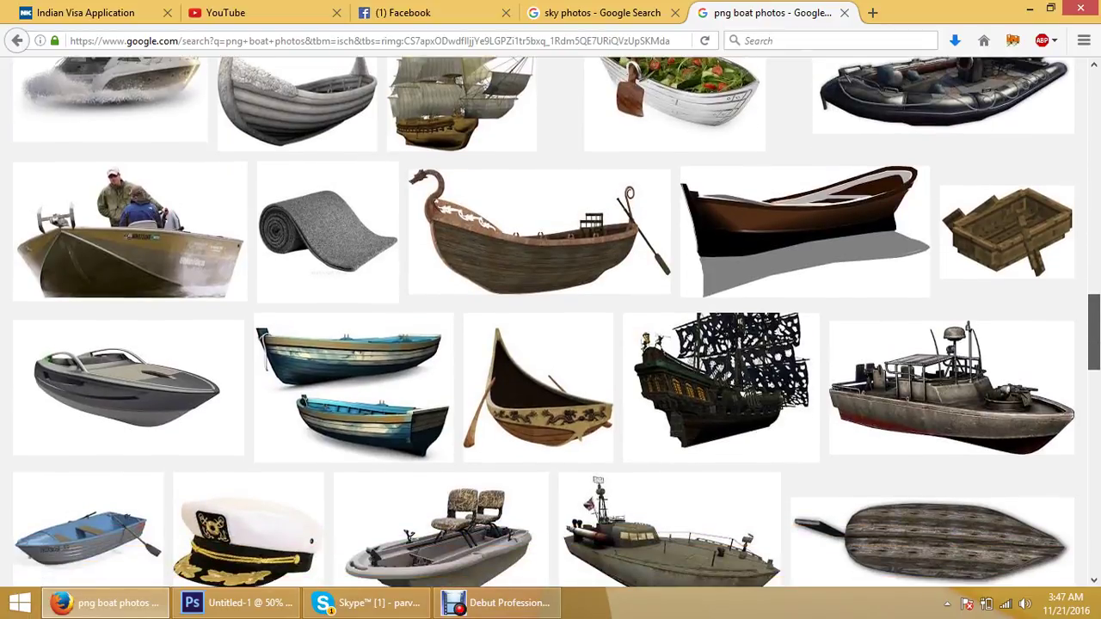
pyautogui.scroll(-2, 551, 323)
pyautogui.scroll(-2, 550, 323)
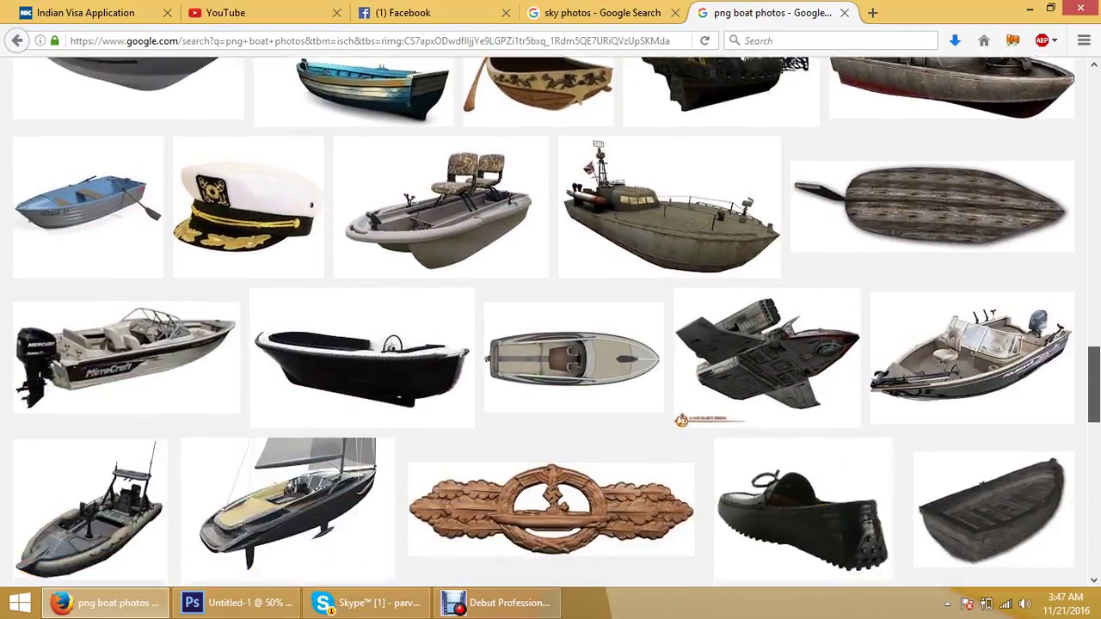
pyautogui.scroll(-2, 550, 323)
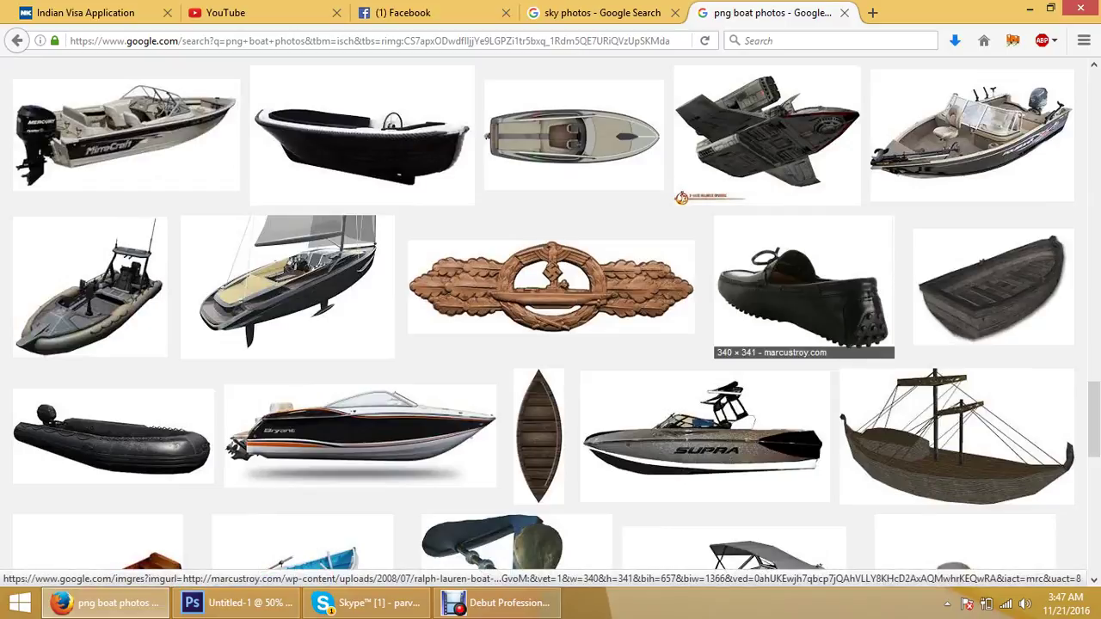
pyautogui.click(803, 288)
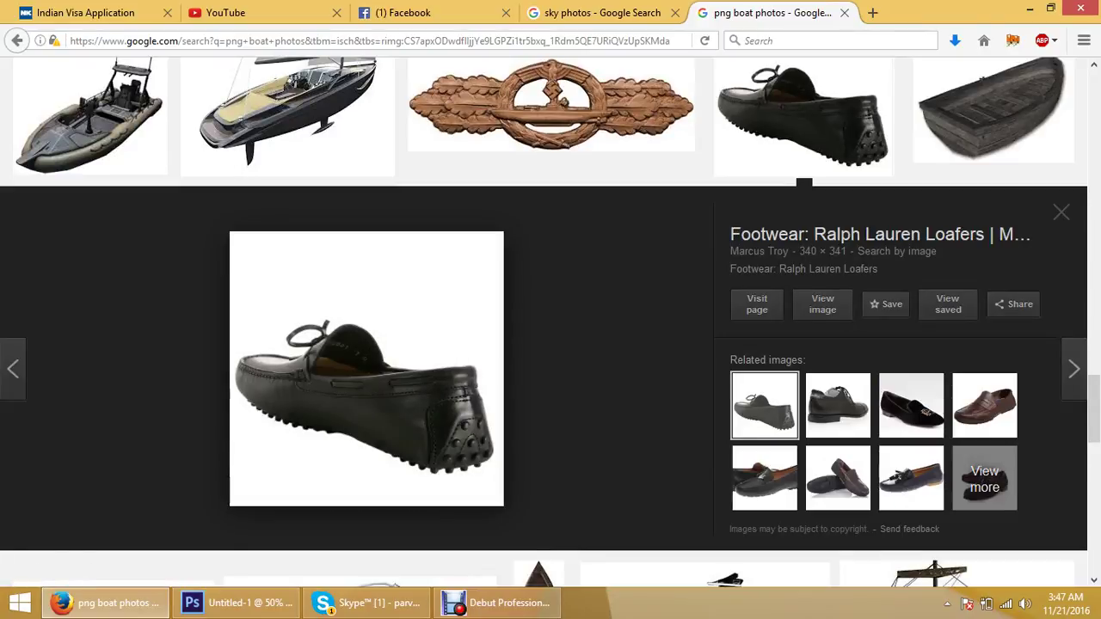
pyautogui.scroll(-2, 550, 324)
pyautogui.scroll(-8, 551, 324)
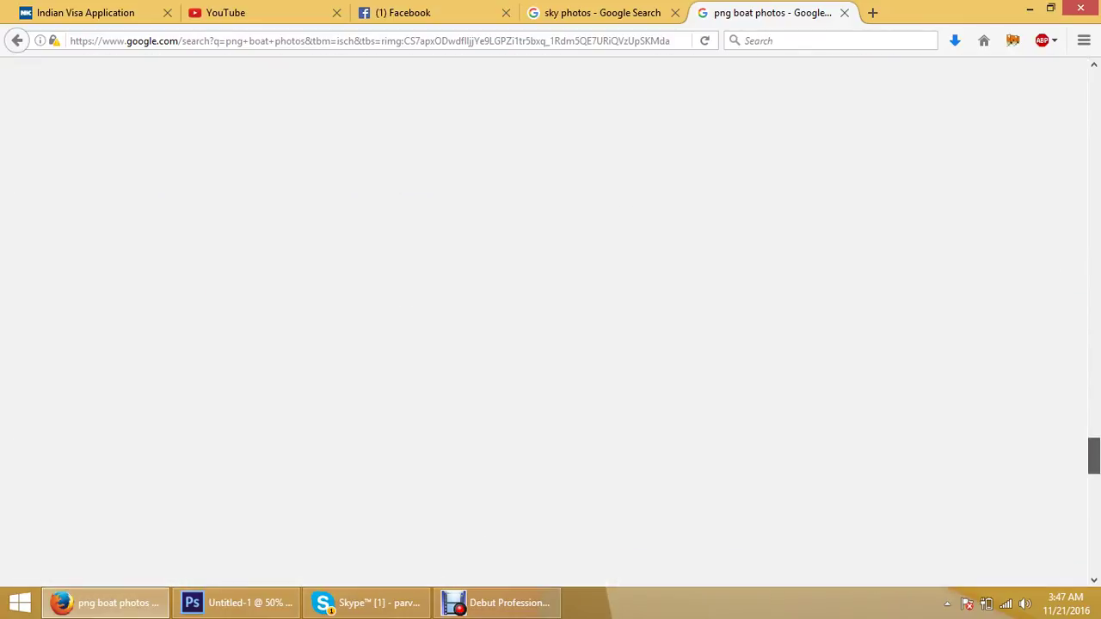
pyautogui.scroll(-5, 550, 324)
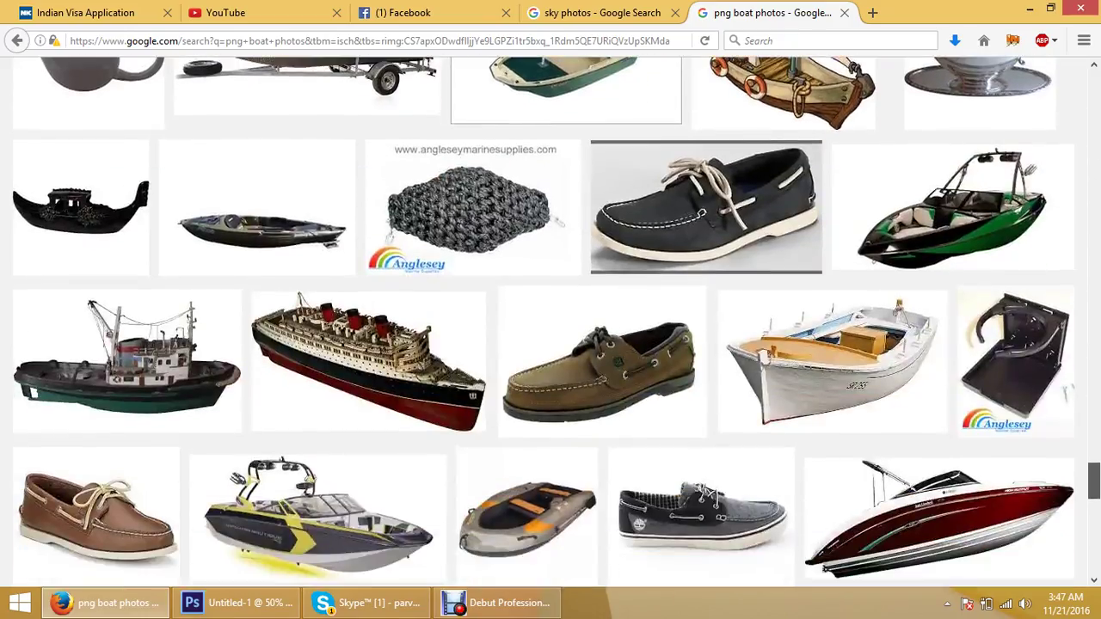
pyautogui.scroll(-3, 550, 324)
pyautogui.scroll(-3, 551, 324)
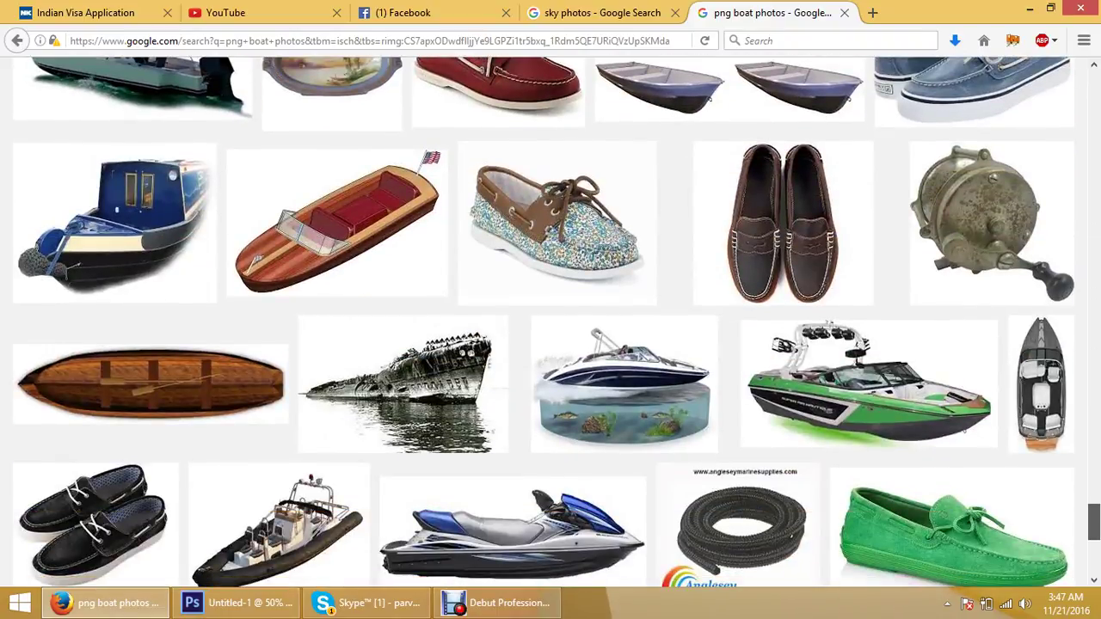
pyautogui.scroll(-5, 551, 323)
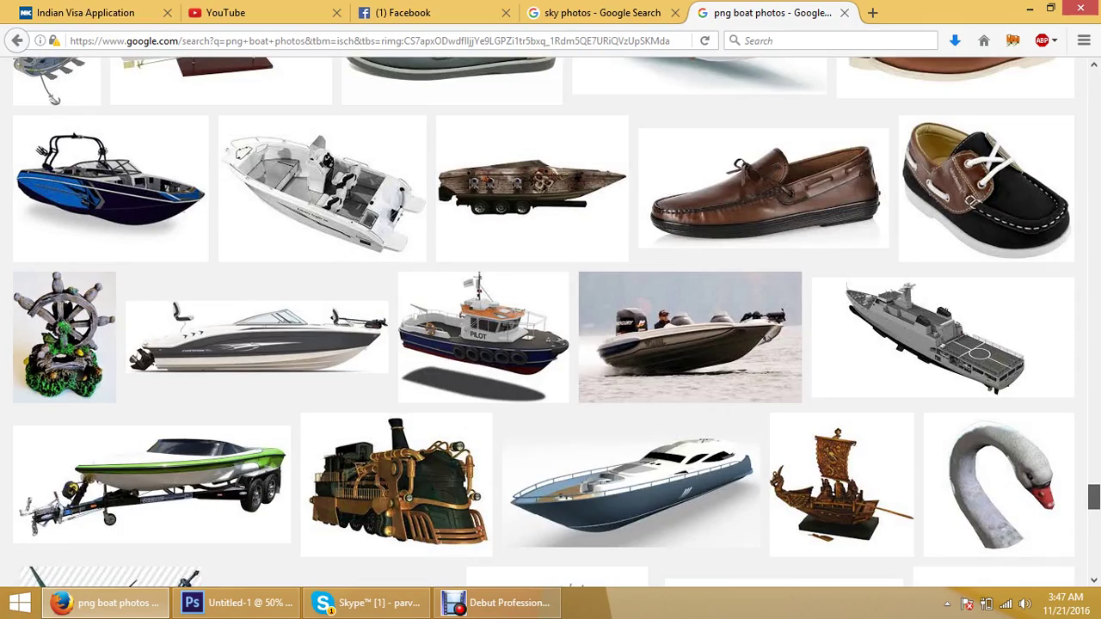
# Scroll back up to the top of the image results
pyautogui.scroll(5, 550, 324)
pyautogui.scroll(5, 551, 323)
pyautogui.scroll(5, 550, 323)
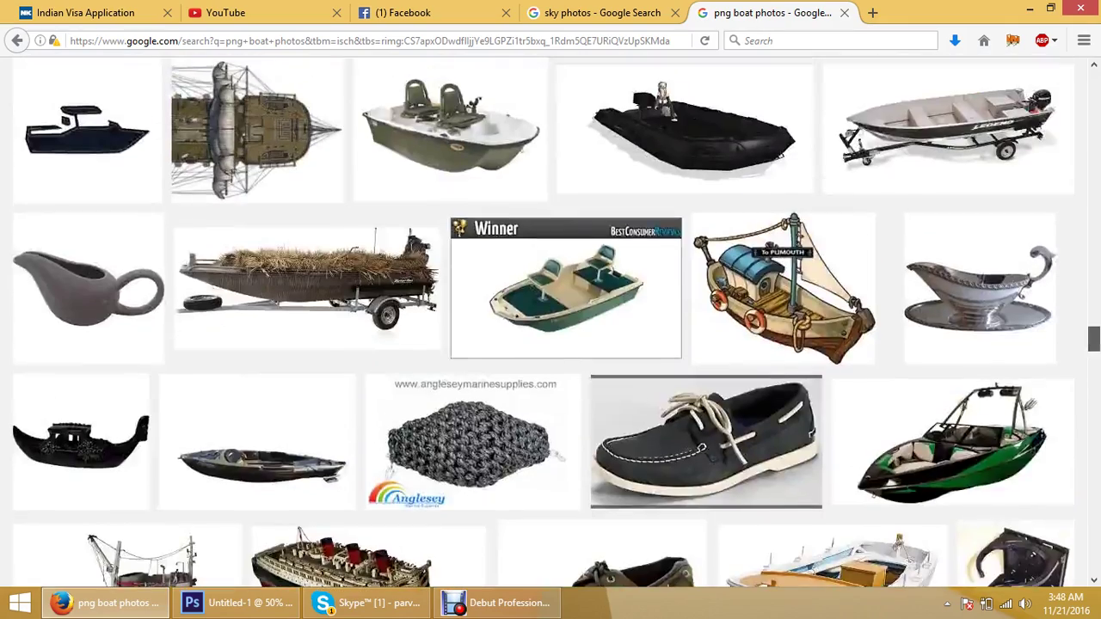
pyautogui.scroll(5, 551, 323)
pyautogui.scroll(5, 971, 459)
pyautogui.scroll(5, 971, 459)
pyautogui.scroll(5, 972, 460)
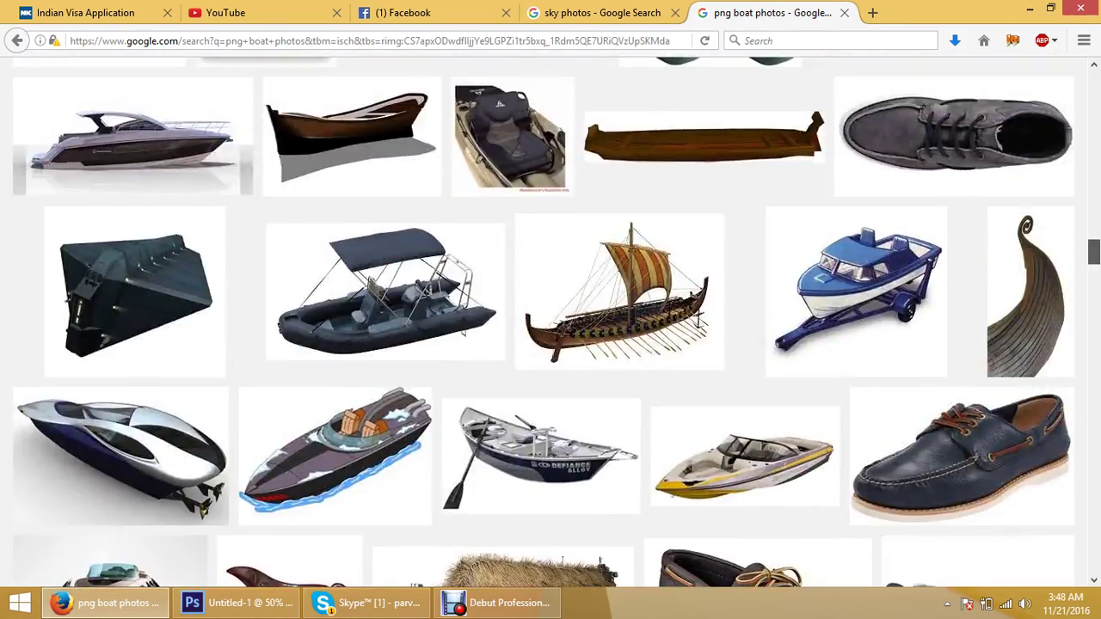
pyautogui.click(971, 459)
pyautogui.scroll(3, 550, 324)
pyautogui.scroll(5, 550, 323)
pyautogui.scroll(3, 551, 324)
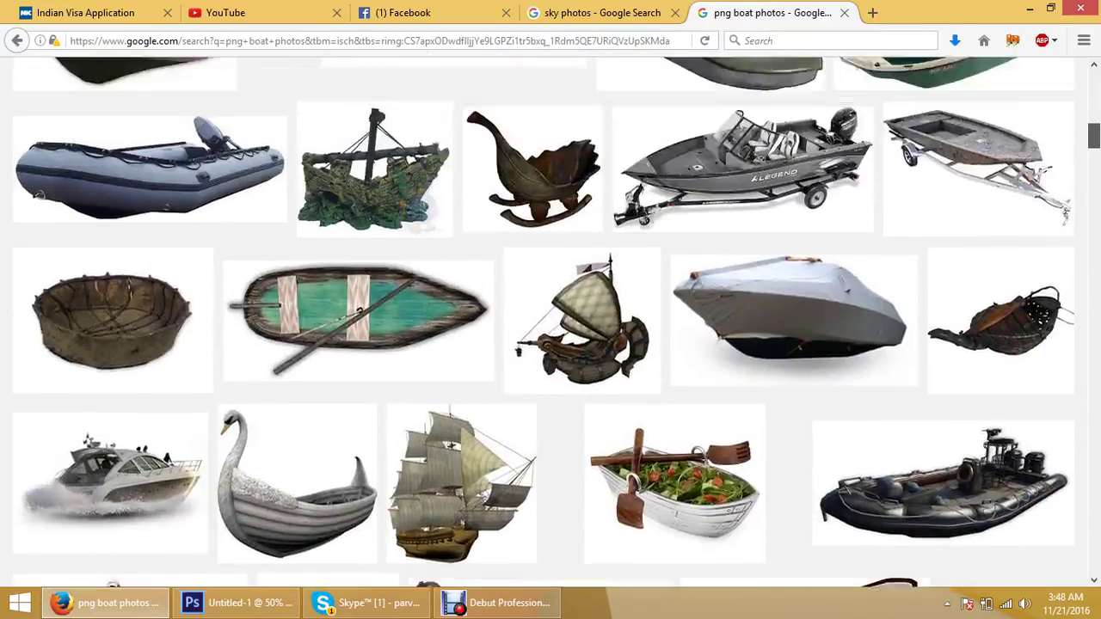
pyautogui.scroll(3, 551, 323)
pyautogui.scroll(5, 550, 323)
pyautogui.scroll(5, 550, 323)
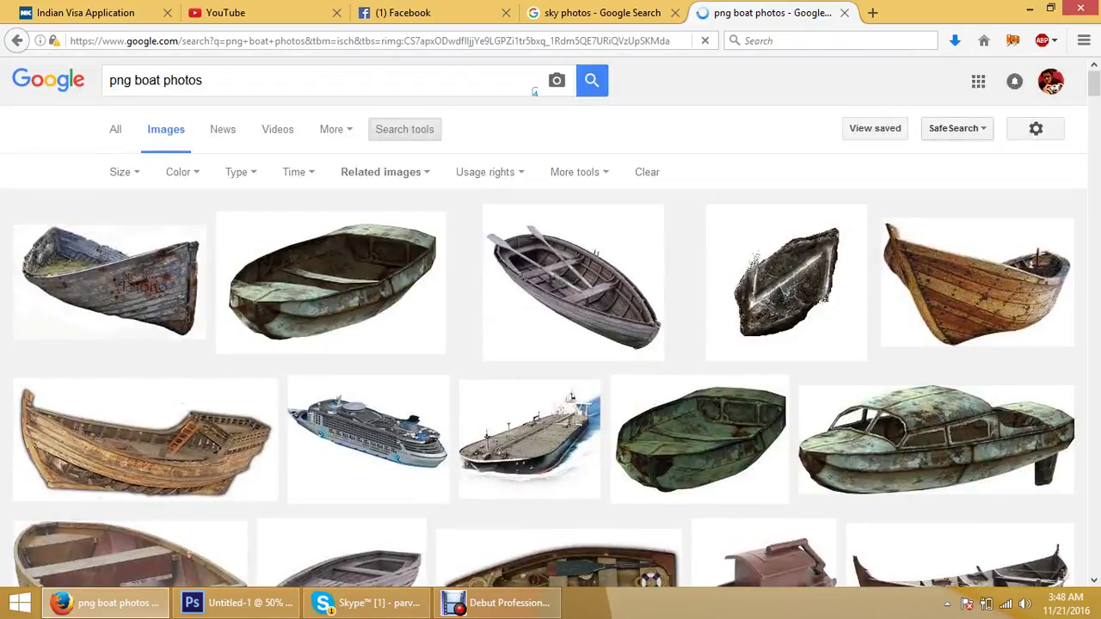
# Switch back to the Photoshop composite and open File > Place on the source 2 folder
pyautogui.click(232, 602)
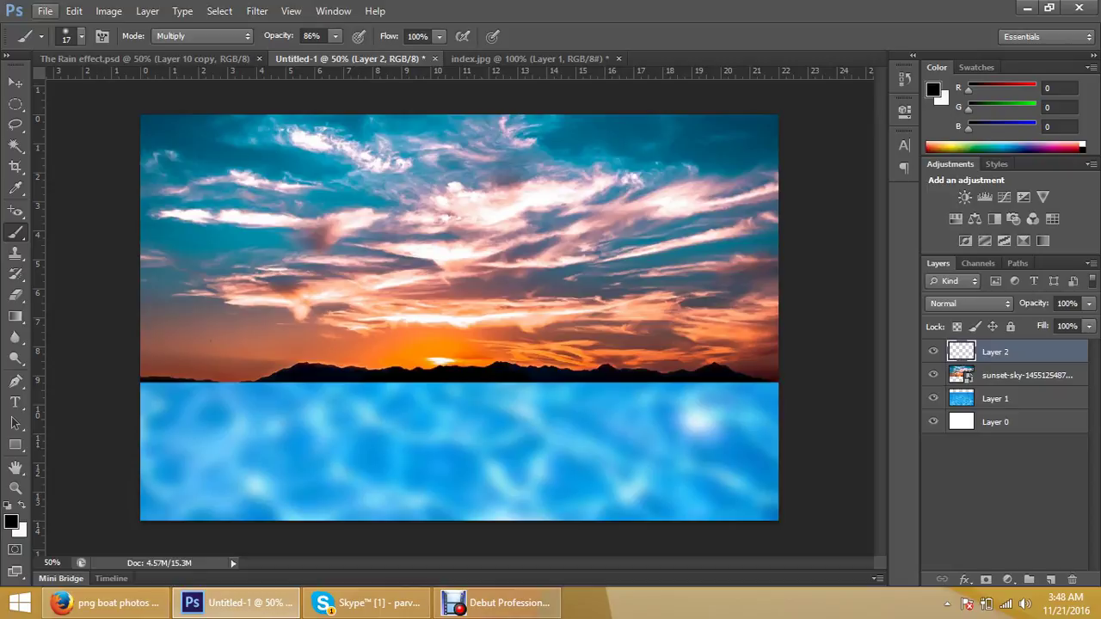
pyautogui.click(45, 11)
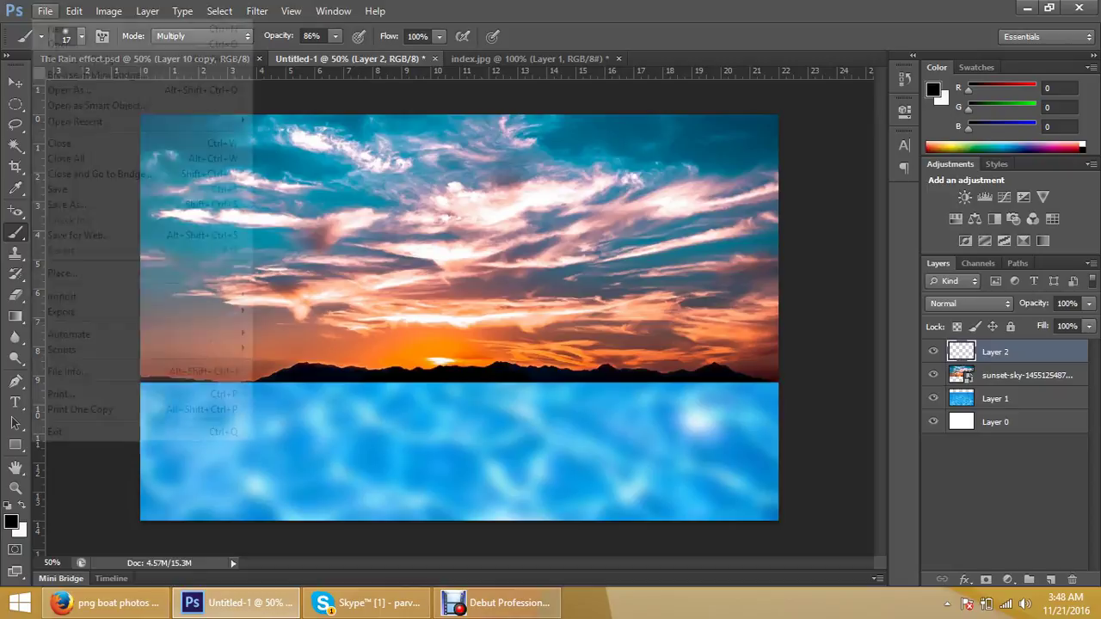
pyautogui.click(44, 10)
pyautogui.click(219, 10)
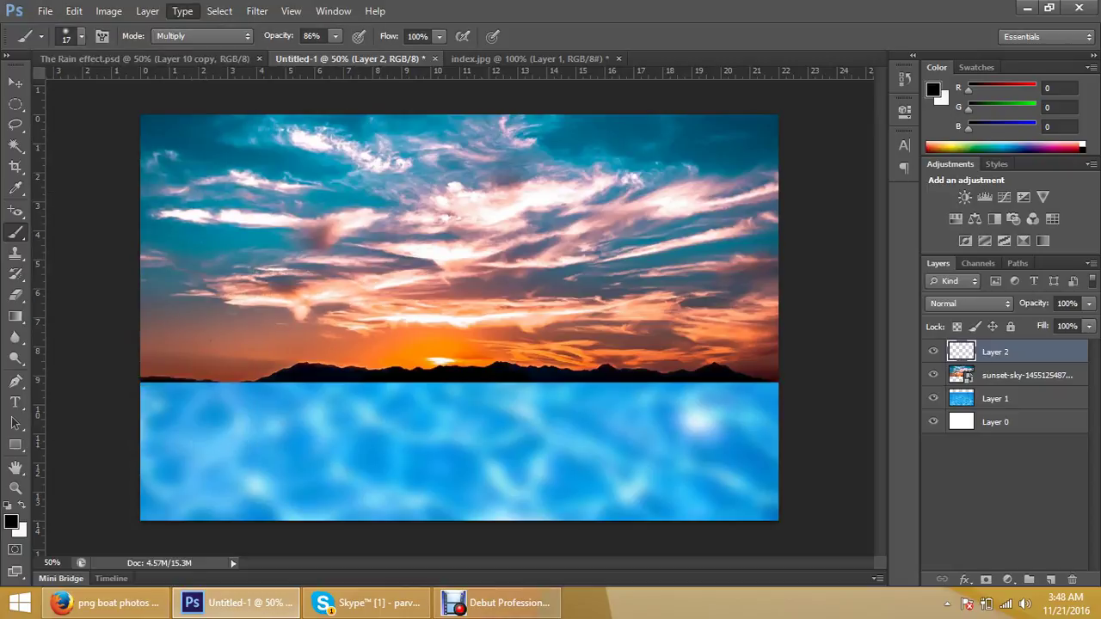
pyautogui.click(147, 11)
pyautogui.click(45, 10)
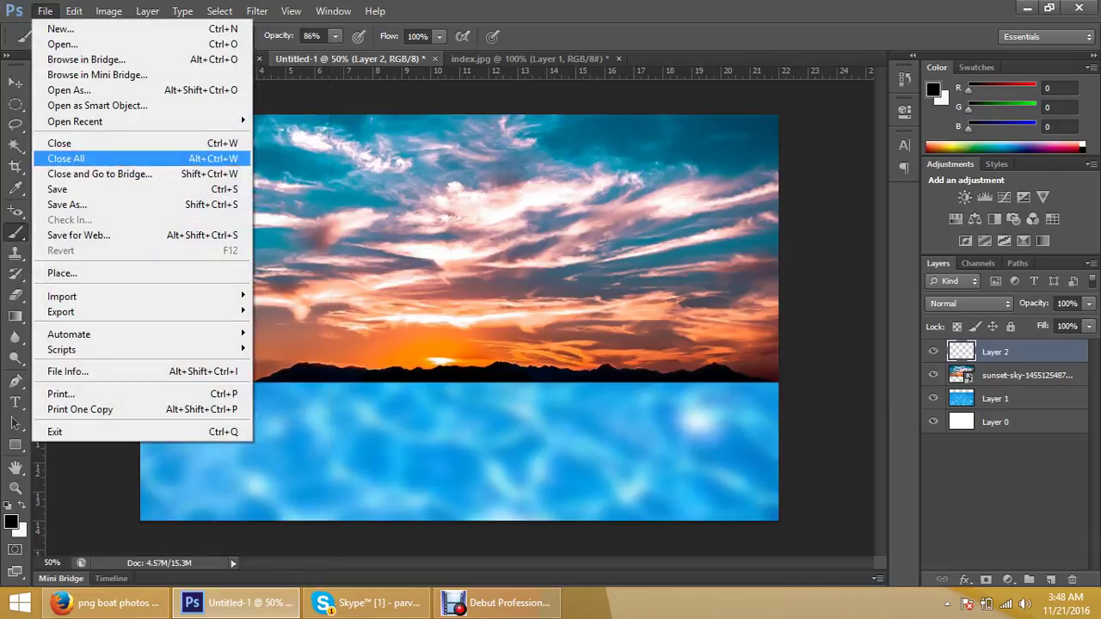
pyautogui.click(62, 272)
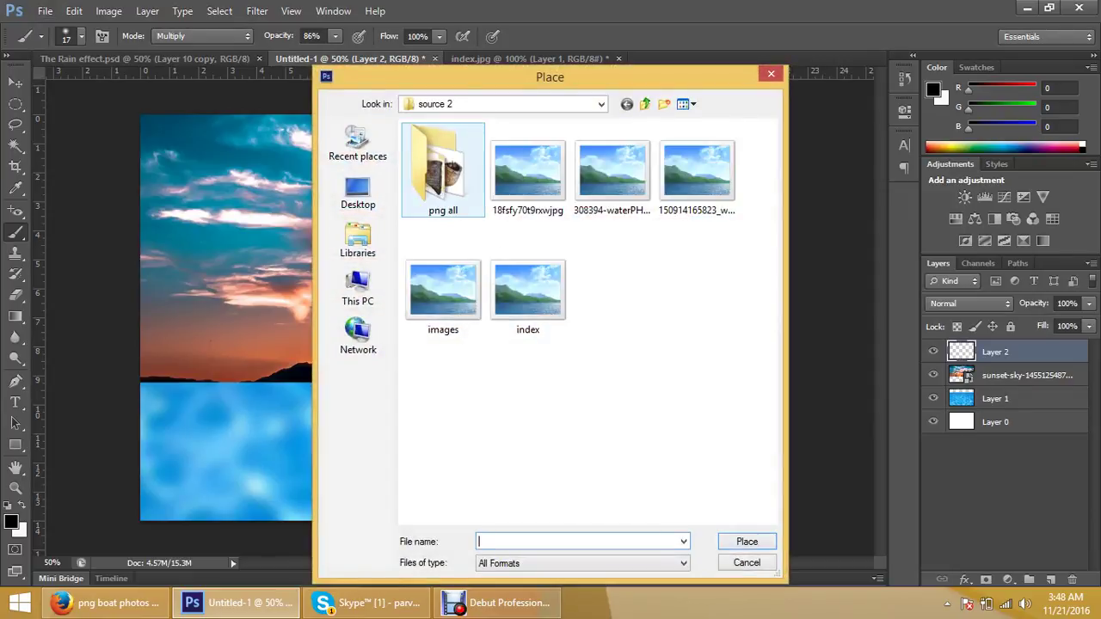
# Place the boat_ship_wreck image from the png all folder into the composite
pyautogui.doubleClick(443, 198)
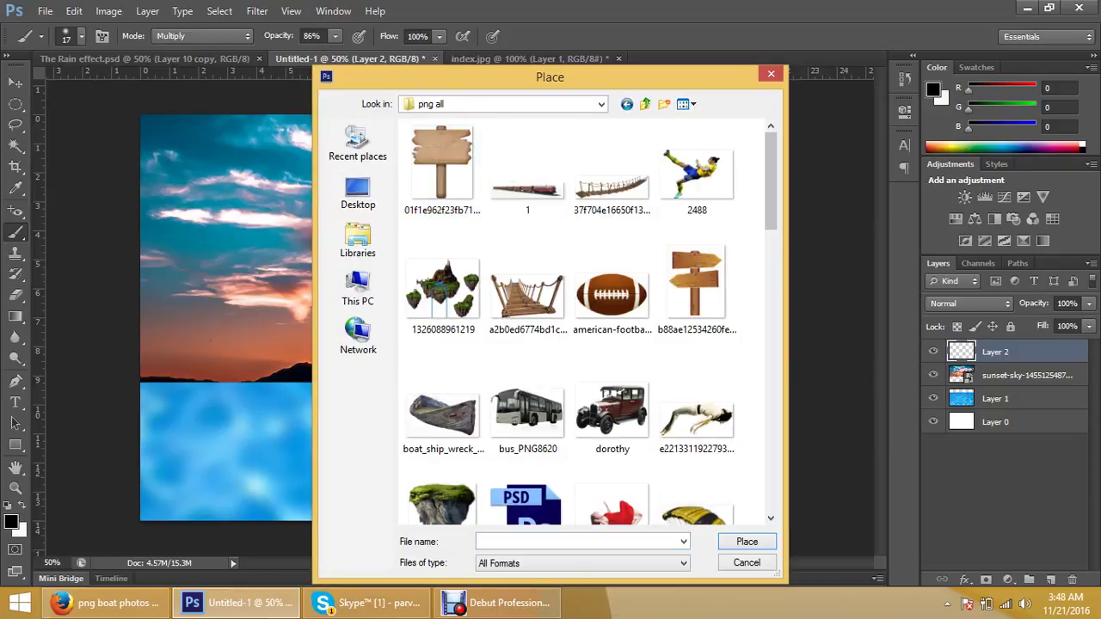
pyautogui.scroll(-3, 585, 322)
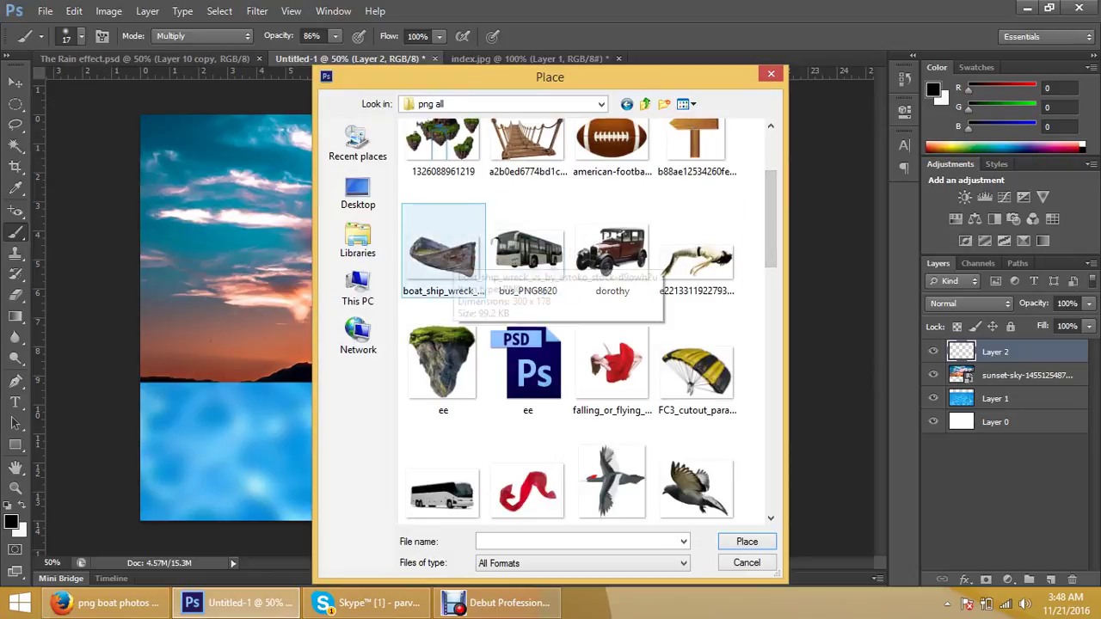
pyautogui.doubleClick(443, 256)
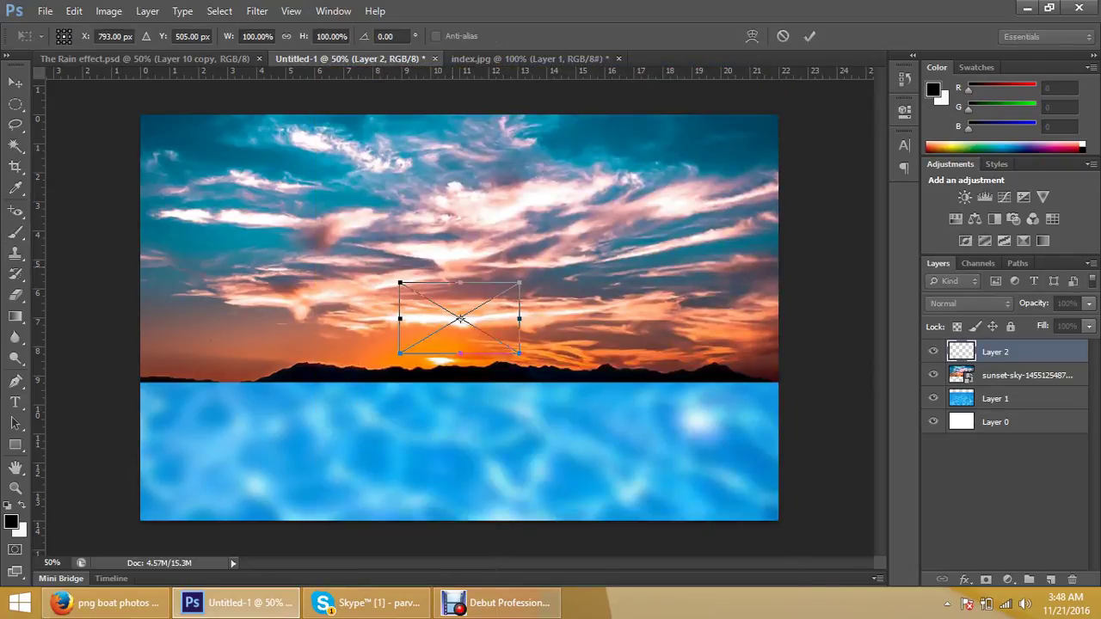
# Position the wrecked boat on the left of the water at about 186% scale and commit
pyautogui.moveTo(468, 297); pyautogui.dragTo(426, 436)
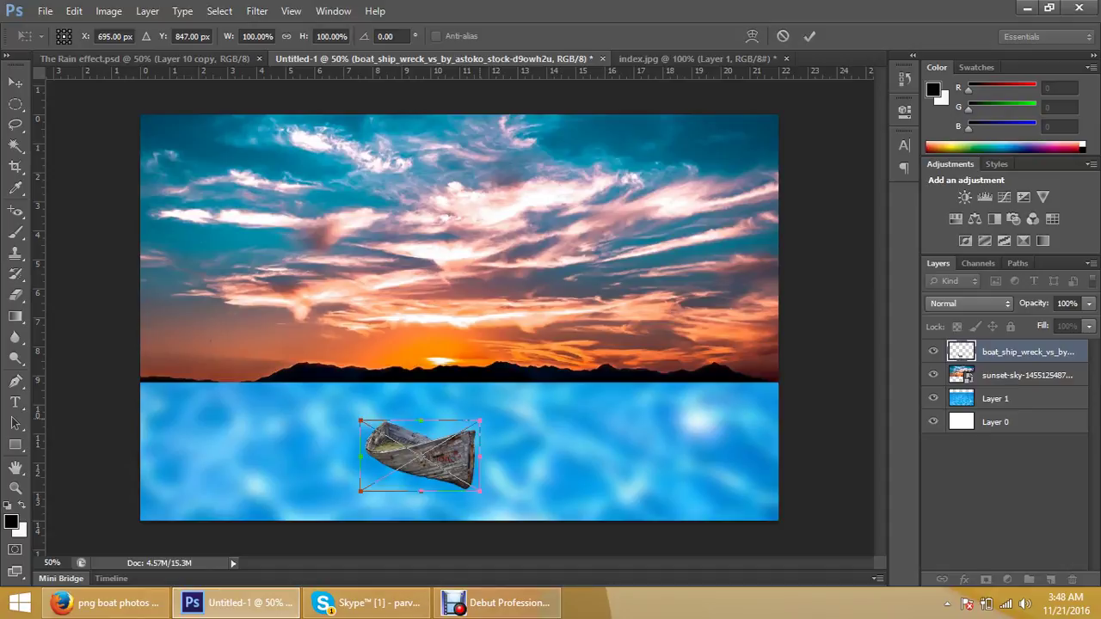
pyautogui.moveTo(479, 421); pyautogui.dragTo(533, 390)
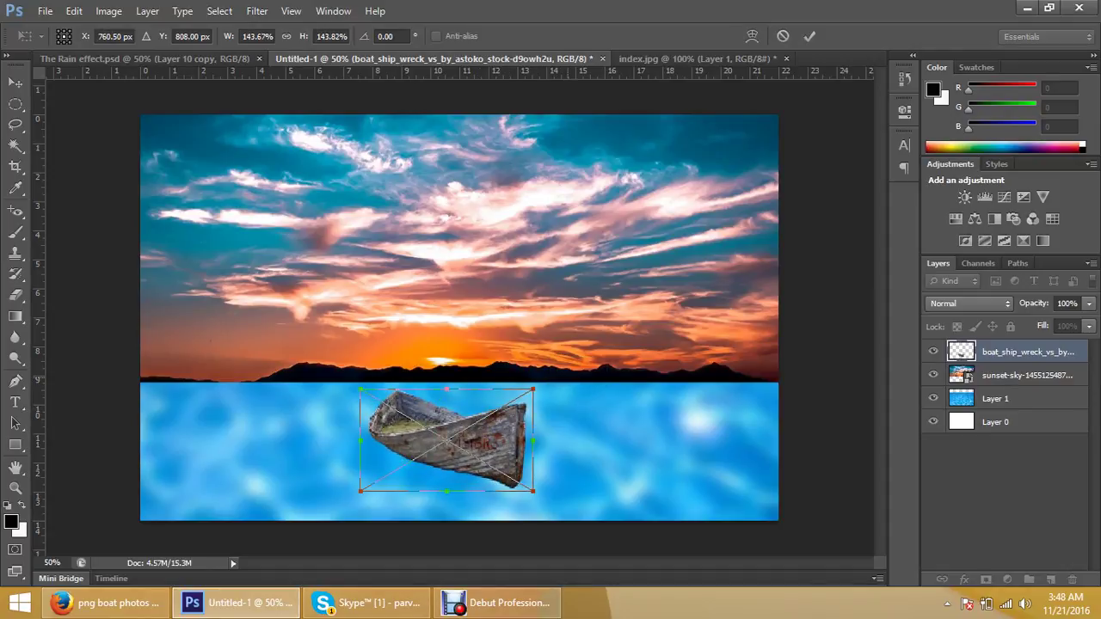
pyautogui.moveTo(529, 402)
pyautogui.mouseDown()
pyautogui.moveTo(323, 375)
pyautogui.moveTo(523, 246)
pyautogui.moveTo(430, 362)
pyautogui.mouseUp()
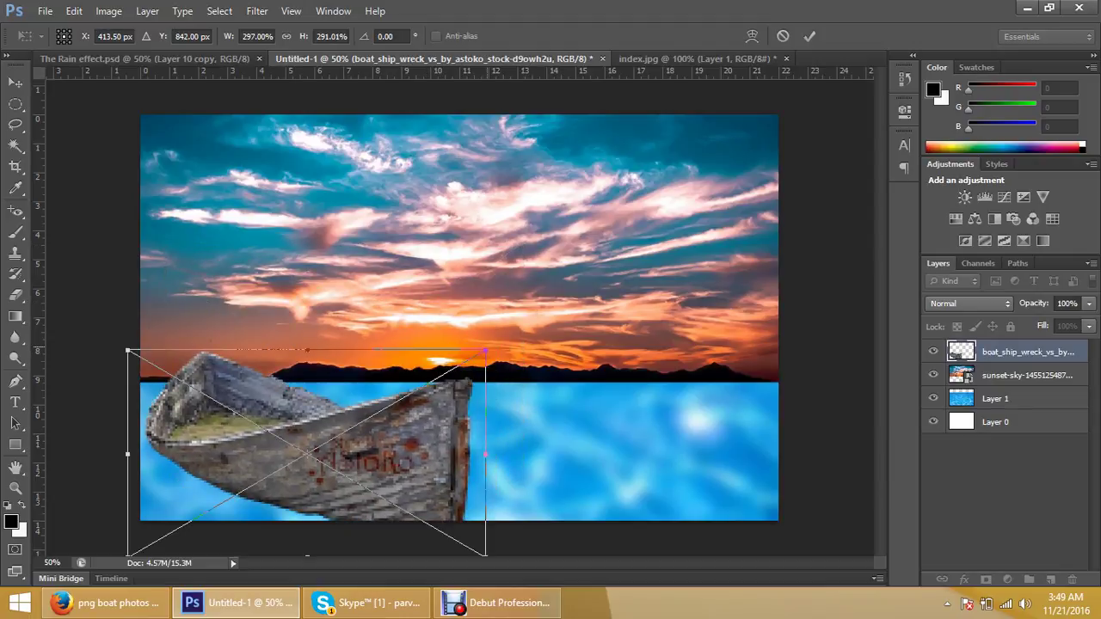
pyautogui.moveTo(486, 351)
pyautogui.mouseDown()
pyautogui.moveTo(465, 381)
pyautogui.moveTo(352, 428)
pyautogui.moveTo(403, 379)
pyautogui.mouseUp()
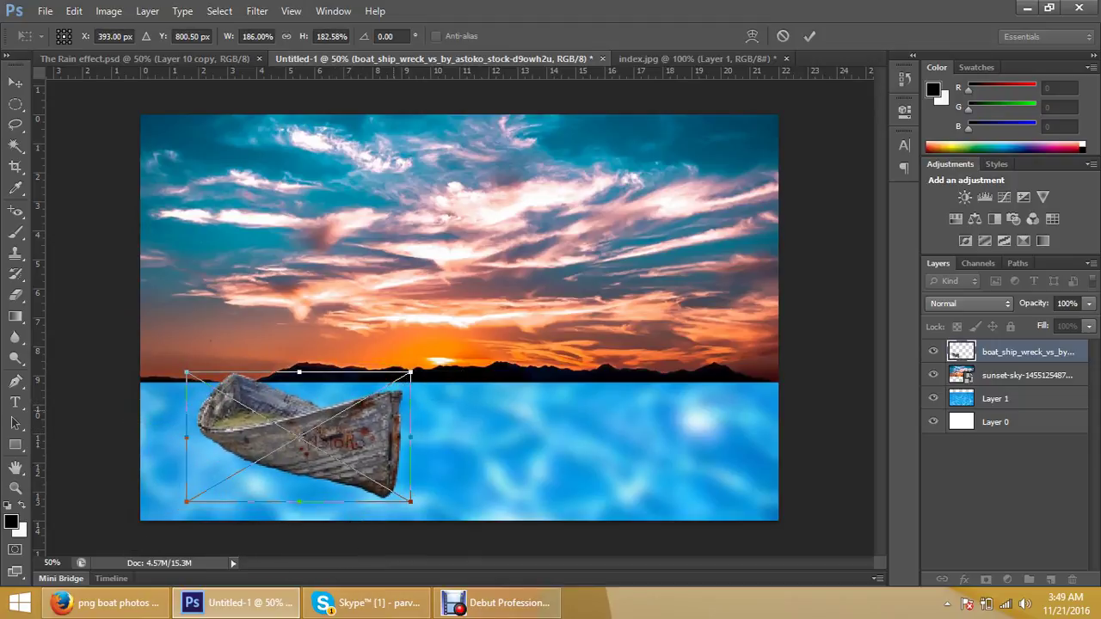
pyautogui.press('Return')
# Rasterize the wrecked boat layer, then delete it to leave only sky and water
pyautogui.click(396, 395)
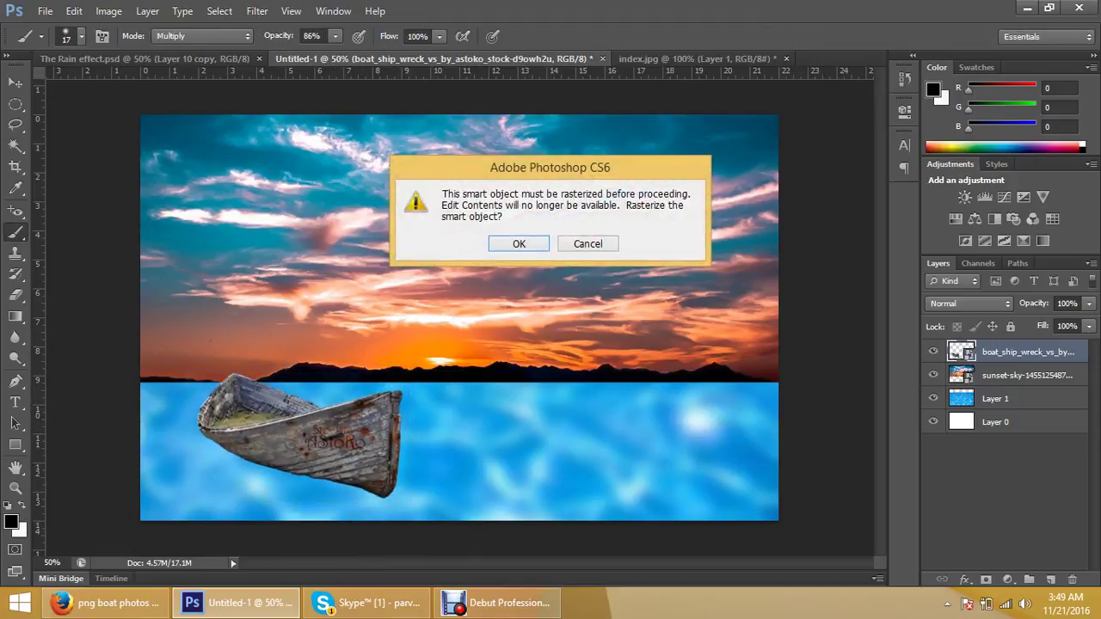
pyautogui.press('Return')
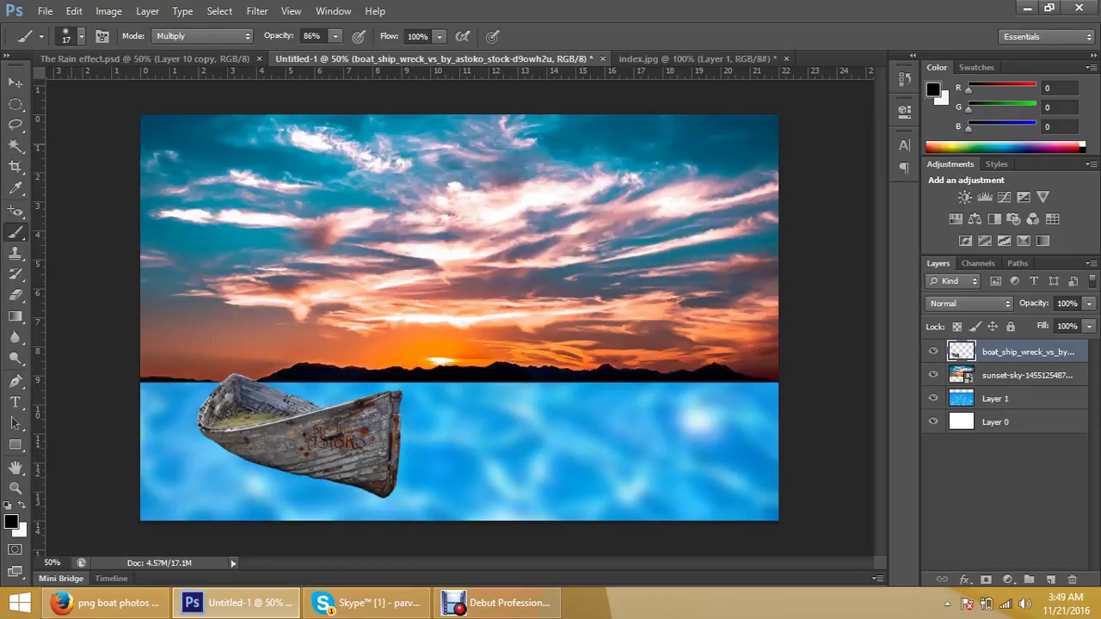
pyautogui.press('v')
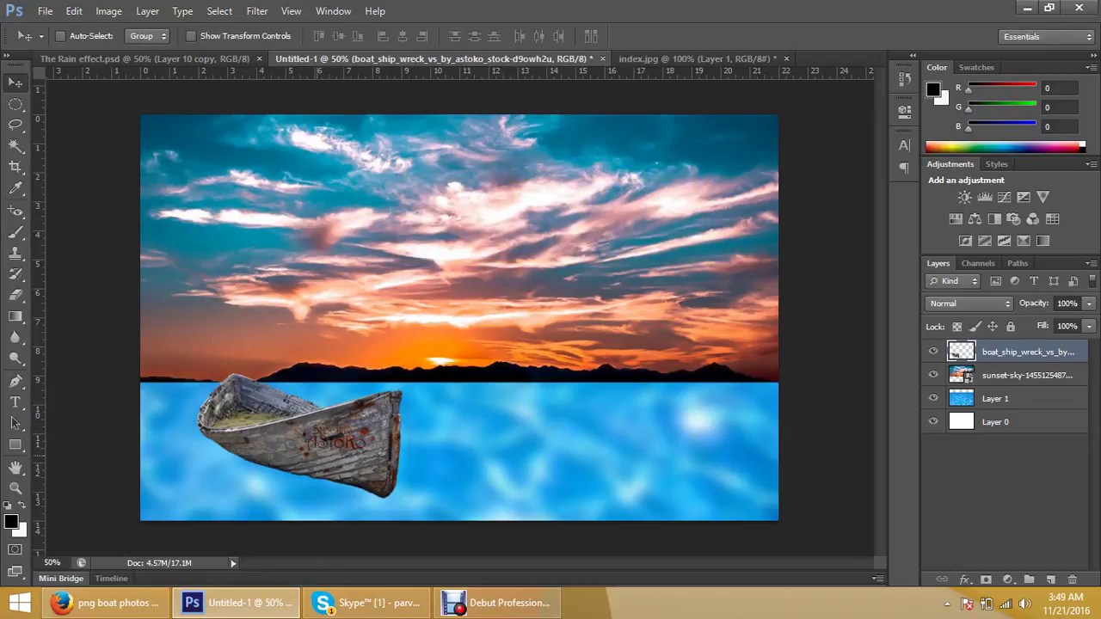
pyautogui.moveTo(323, 403); pyautogui.dragTo(383, 378)
pyautogui.press('Delete')
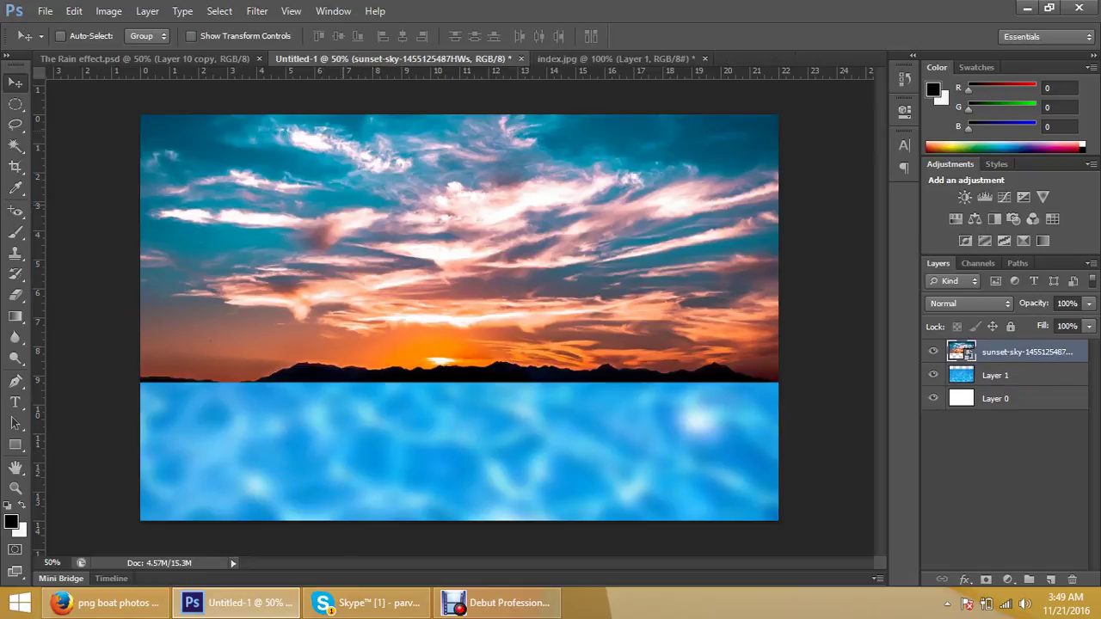
# In the Open dialog, scroll through the png all folder and select the old-car image
pyautogui.click(45, 11)
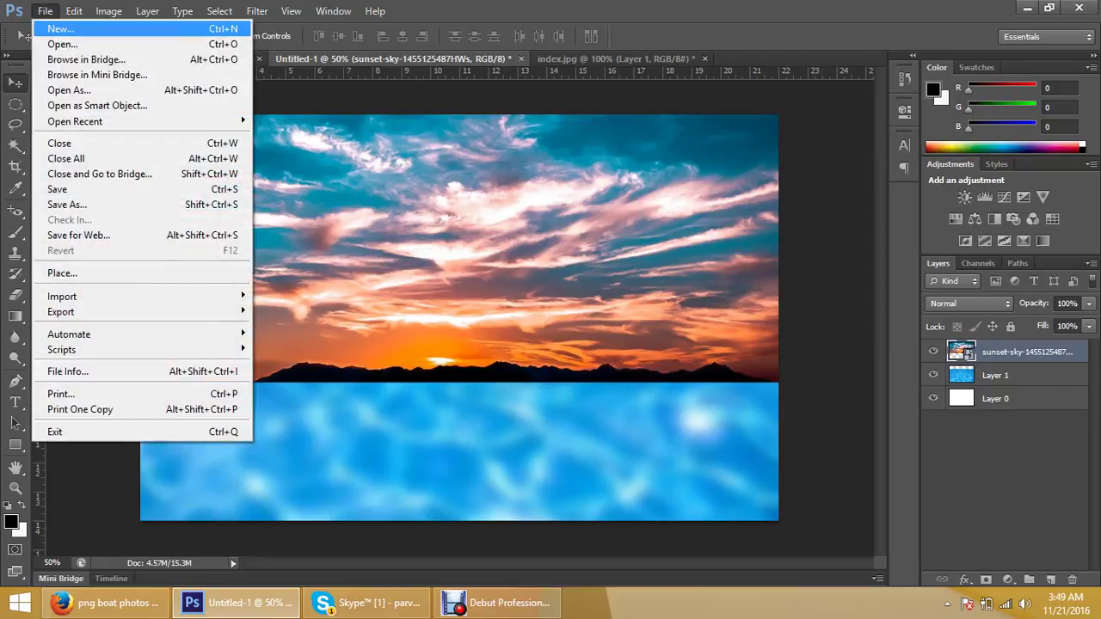
pyautogui.click(60, 43)
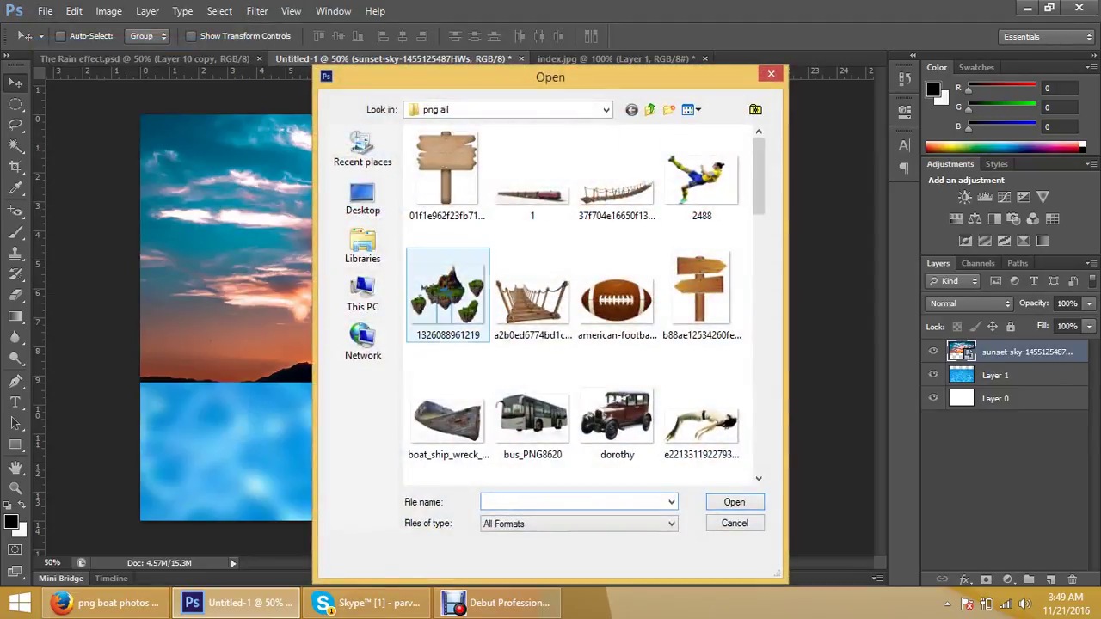
pyautogui.scroll(-3, 587, 306)
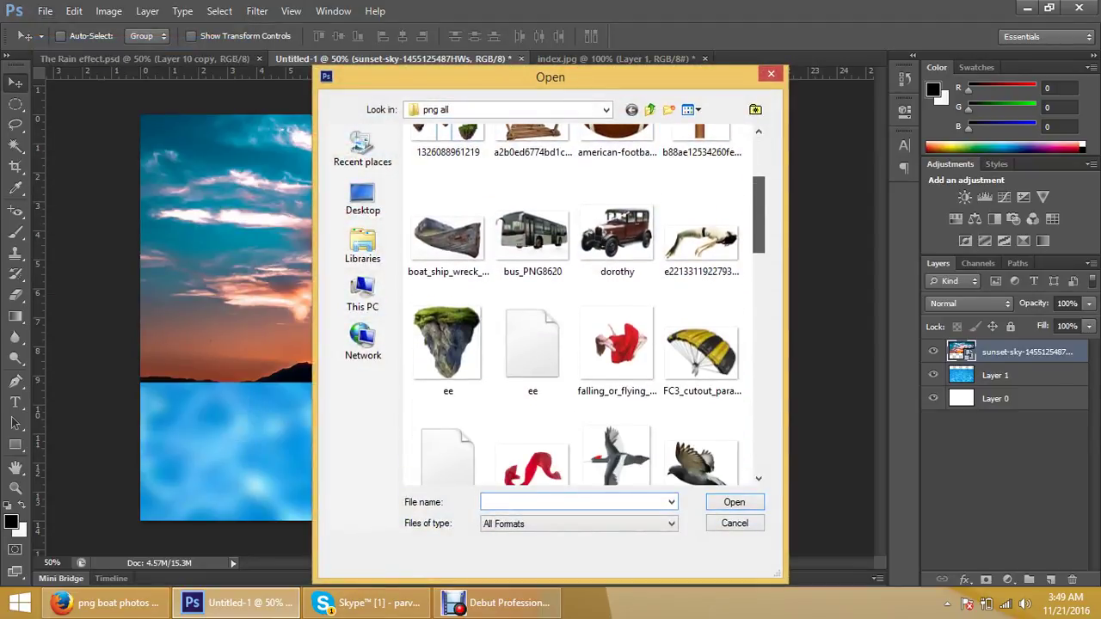
pyautogui.scroll(-1, 586, 306)
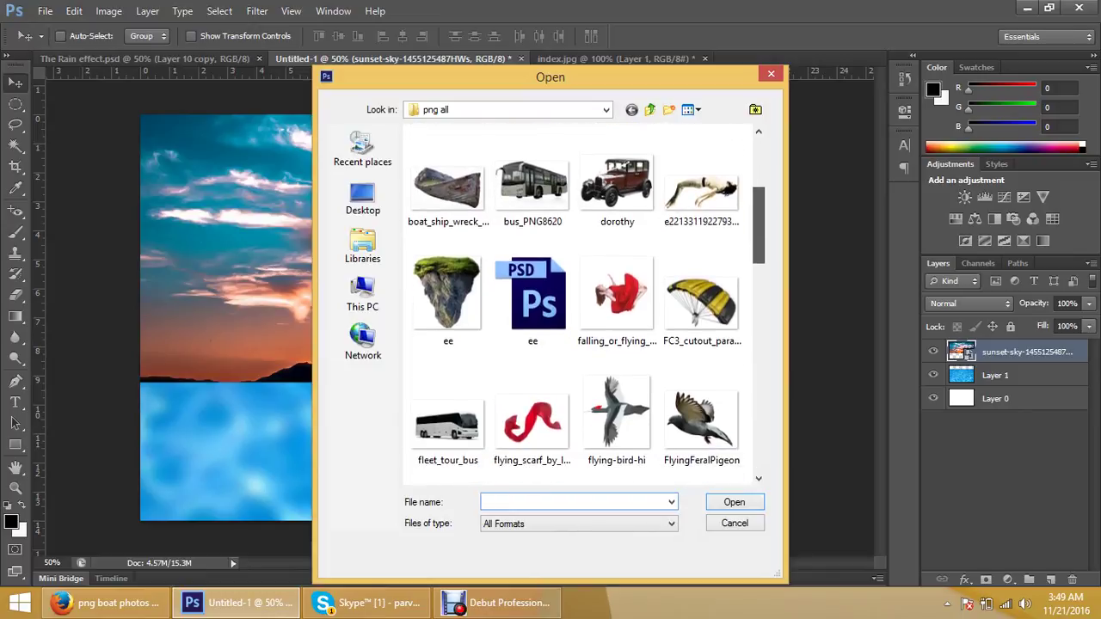
pyautogui.scroll(-1, 586, 305)
pyautogui.scroll(-3, 586, 305)
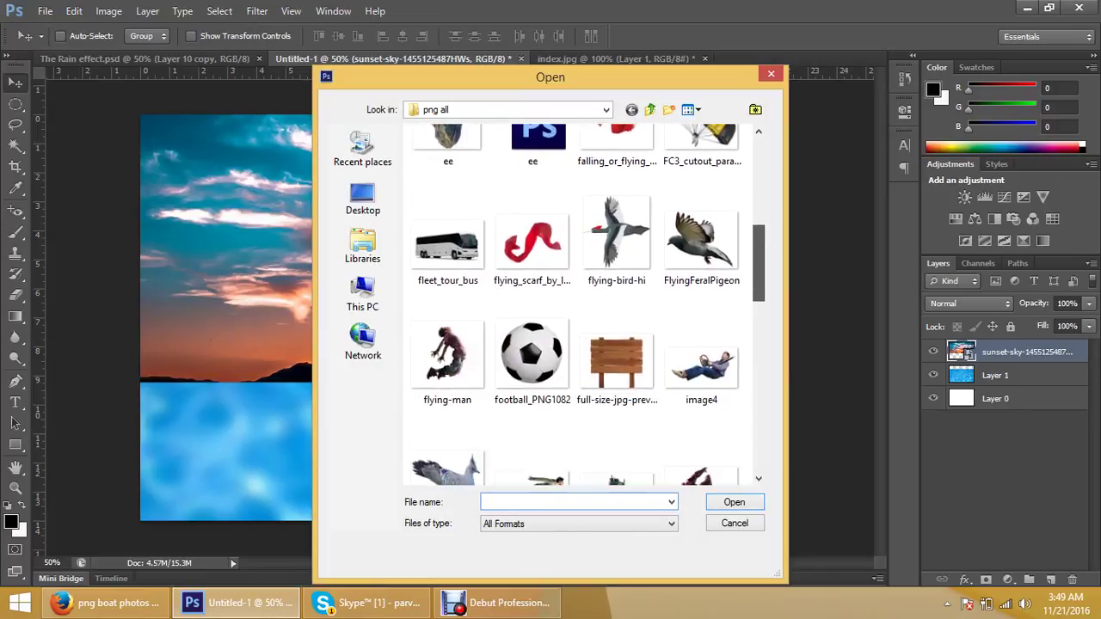
pyautogui.scroll(-1, 587, 305)
pyautogui.scroll(-1, 587, 305)
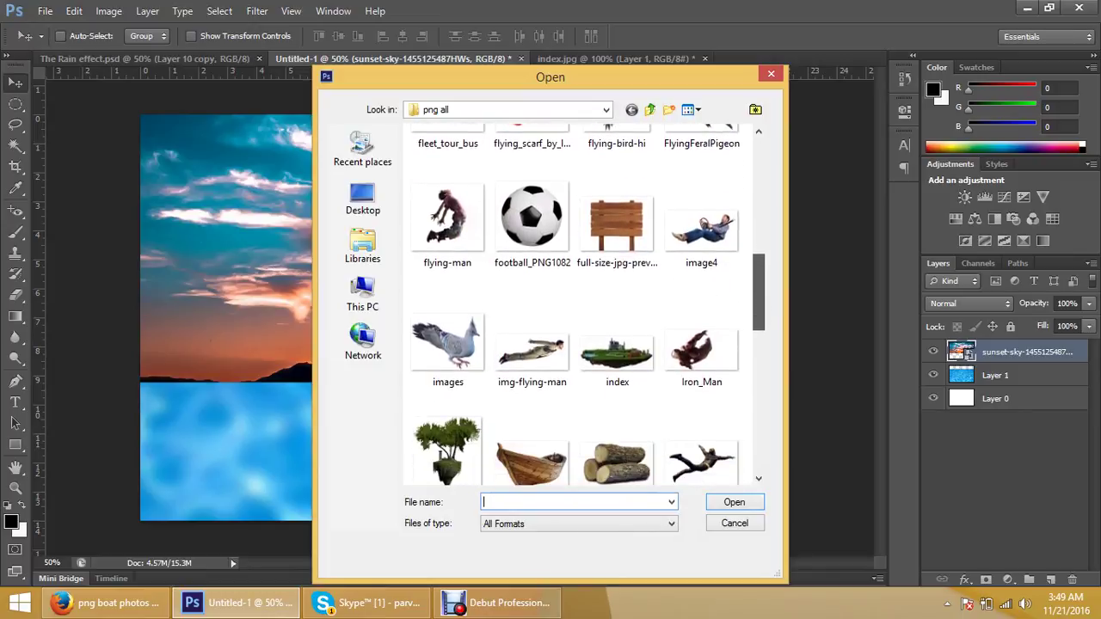
pyautogui.scroll(-1, 587, 305)
pyautogui.scroll(-2, 587, 305)
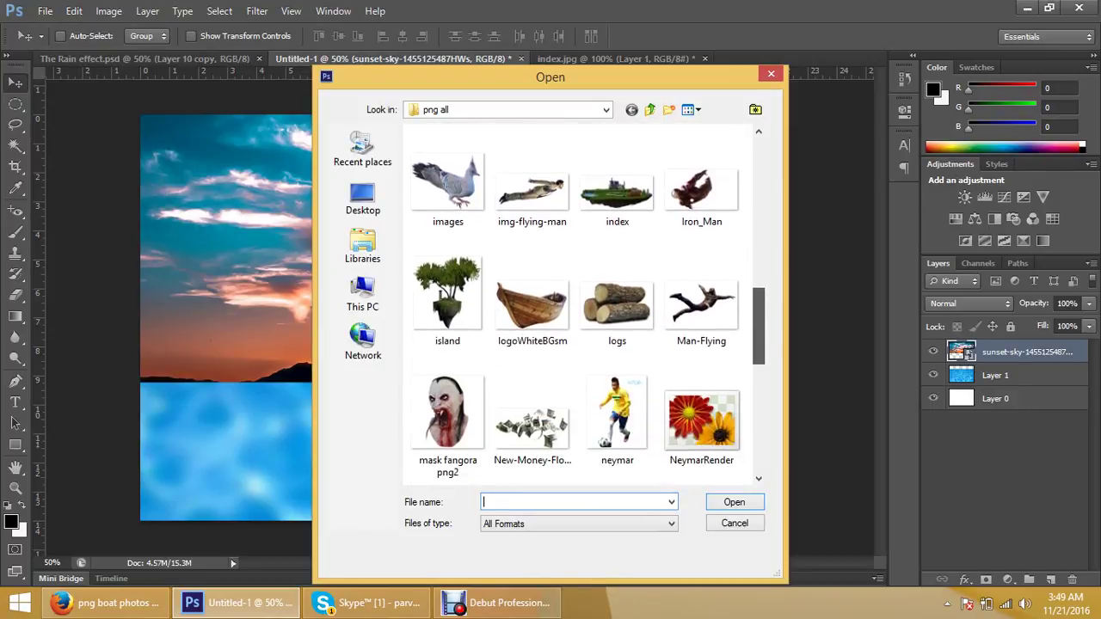
pyautogui.scroll(-1, 586, 306)
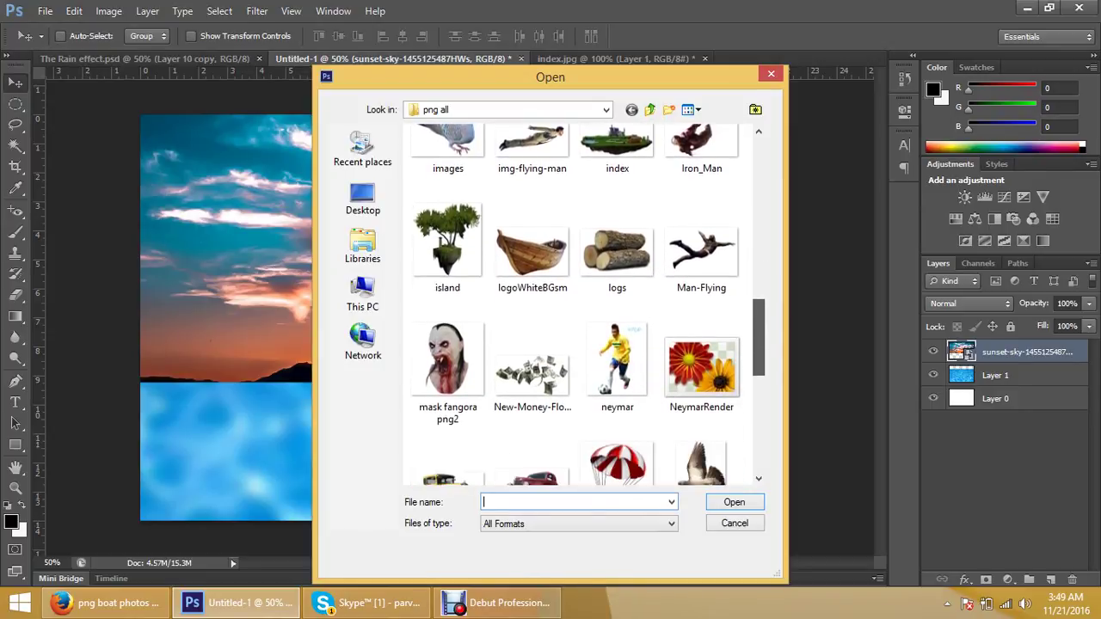
pyautogui.scroll(-1, 587, 306)
pyautogui.scroll(-1, 586, 305)
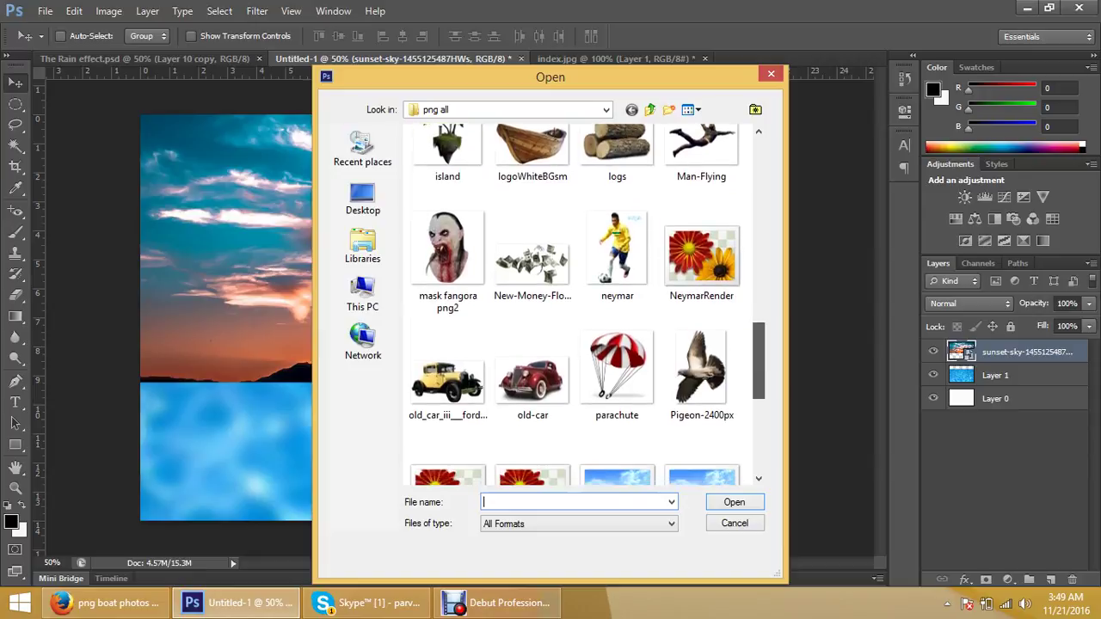
pyautogui.scroll(-1, 586, 305)
pyautogui.scroll(-1, 586, 306)
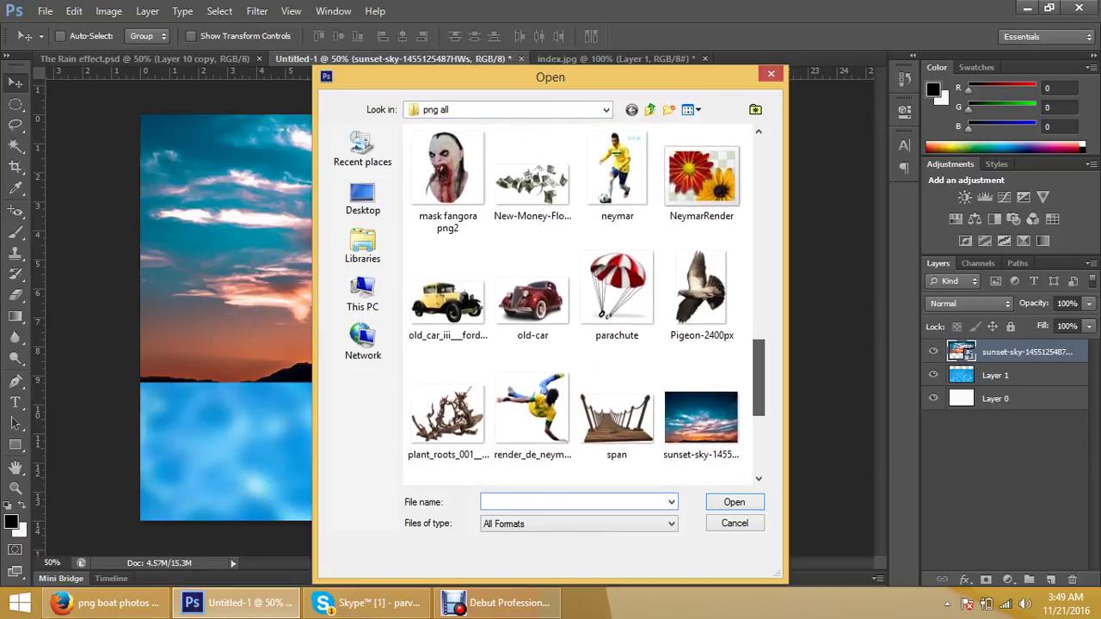
pyautogui.click(535, 301)
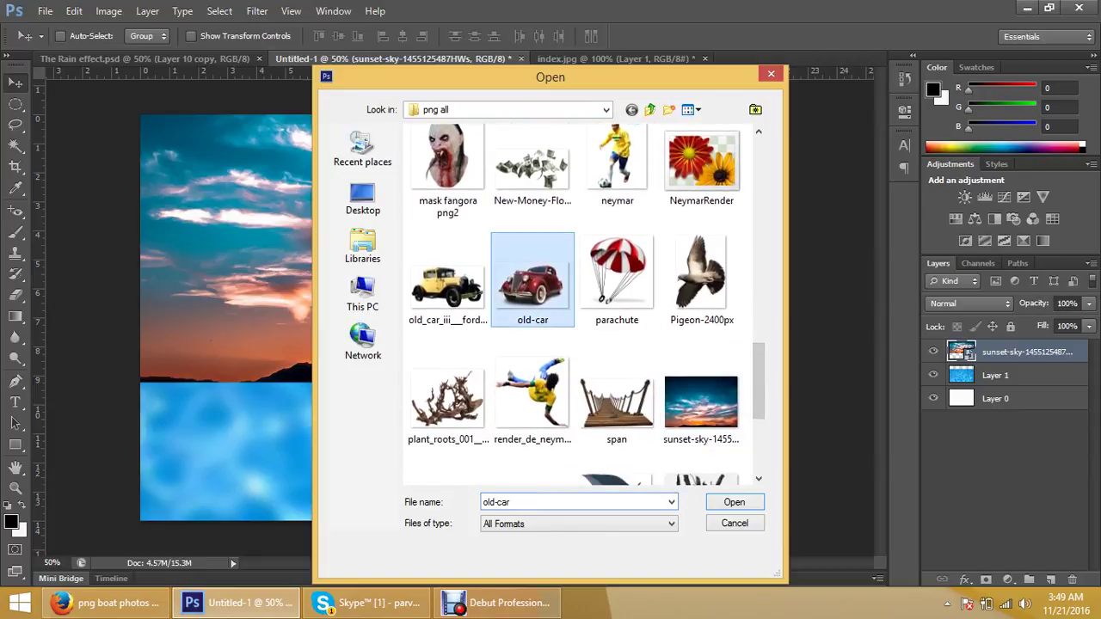
# Open old-car.png and drag the car into Untitled-1 as a new layer resting on the water
pyautogui.press('Return')
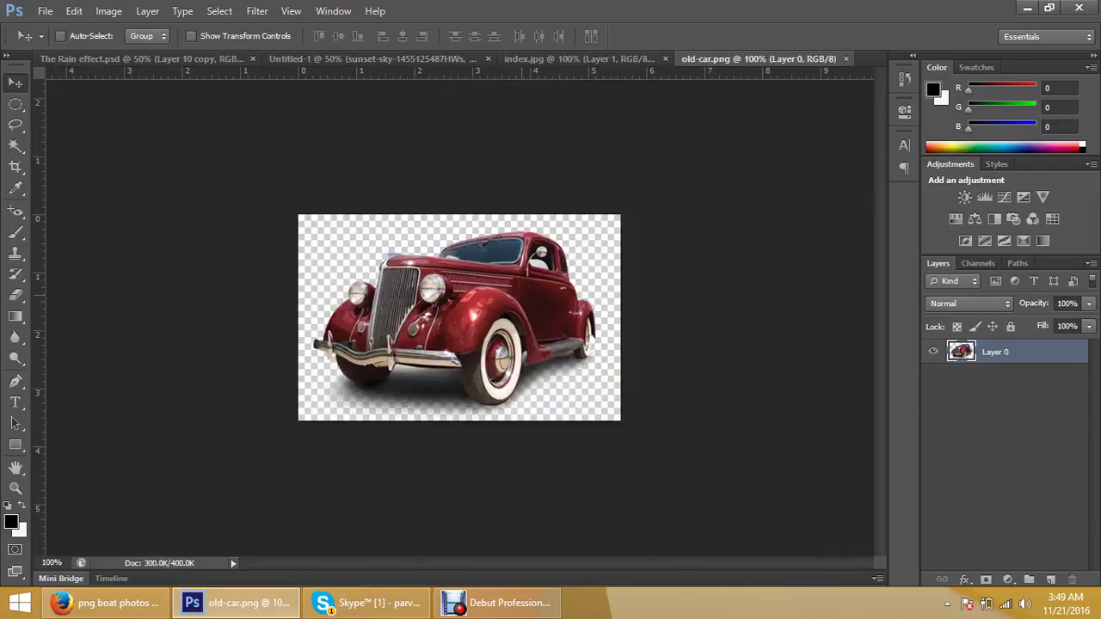
pyautogui.moveTo(550, 275); pyautogui.dragTo(353, 94)
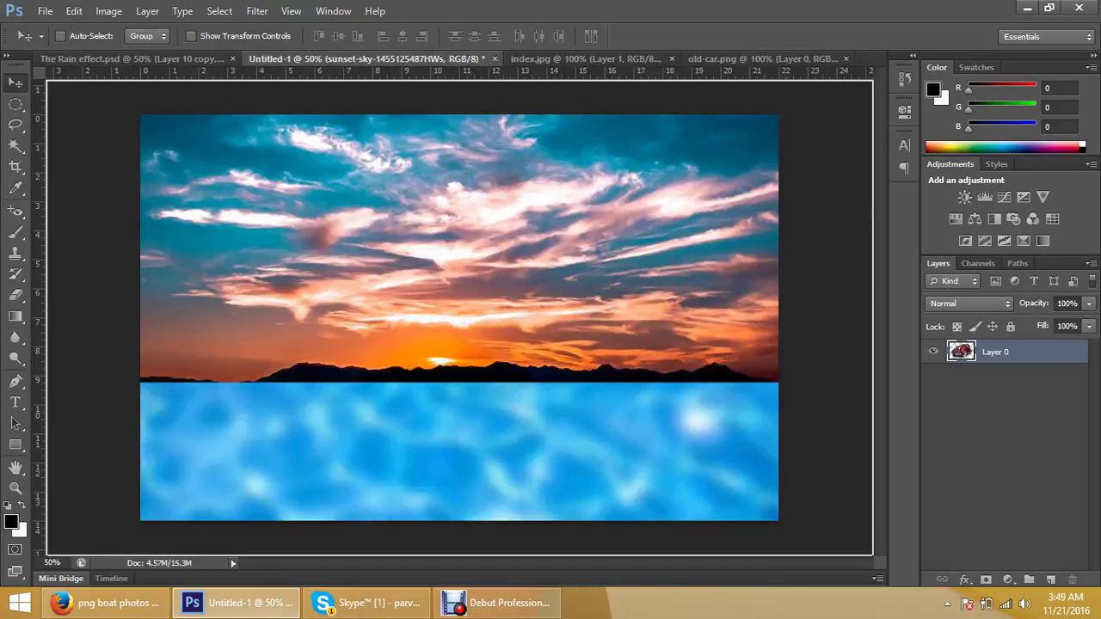
pyautogui.moveTo(352, 94); pyautogui.dragTo(293, 258)
pyautogui.moveTo(336, 223)
pyautogui.mouseDown()
pyautogui.moveTo(383, 419)
pyautogui.moveTo(506, 394)
pyautogui.mouseUp()
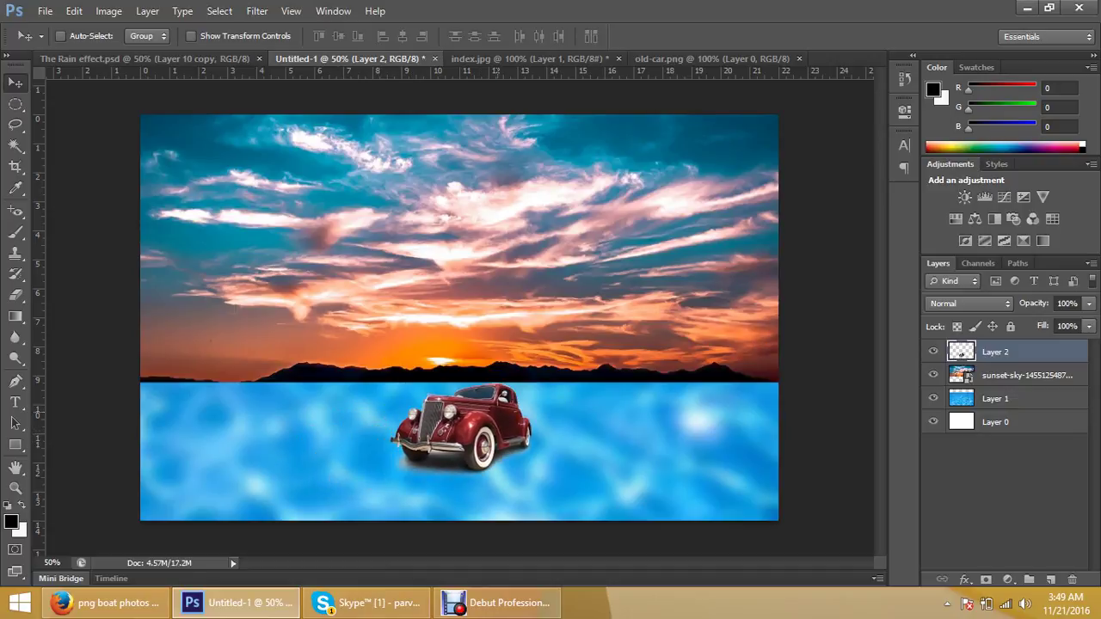
pyautogui.hotkey('ctrl', 't')
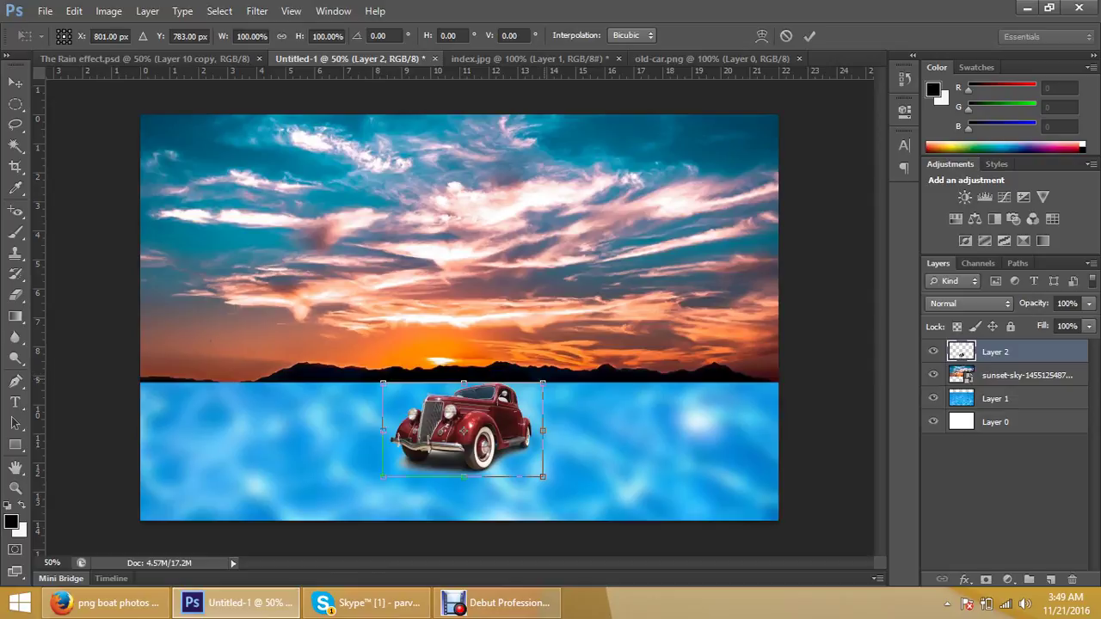
# Scale the red car to about 208%, commit, and nudge it to sit centred on the water
pyautogui.moveTo(543, 382); pyautogui.dragTo(585, 359)
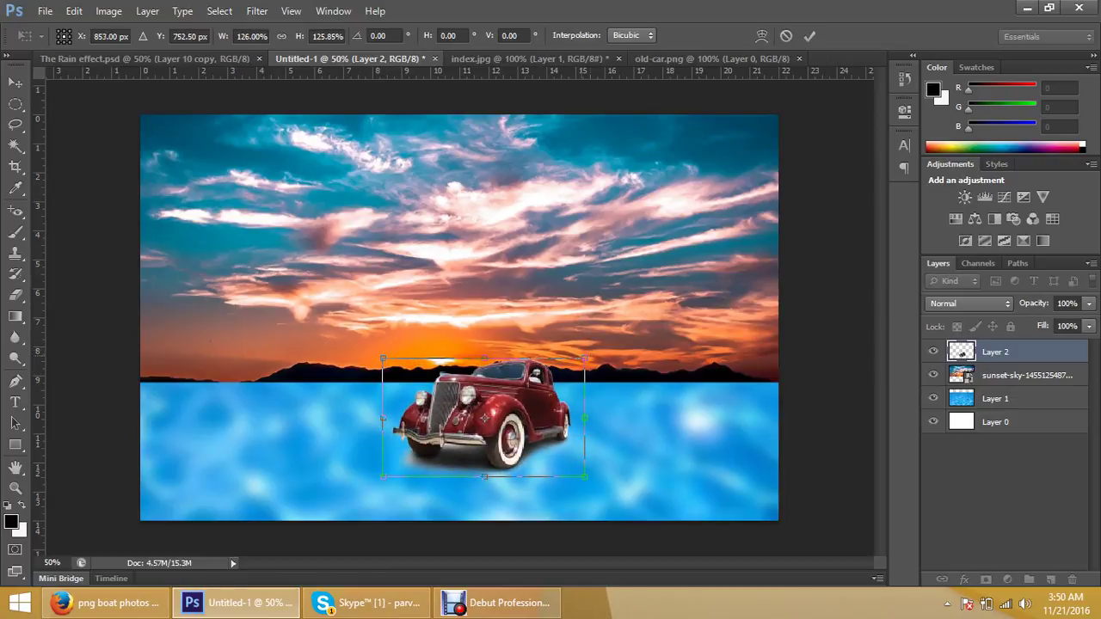
pyautogui.moveTo(585, 358); pyautogui.dragTo(688, 298)
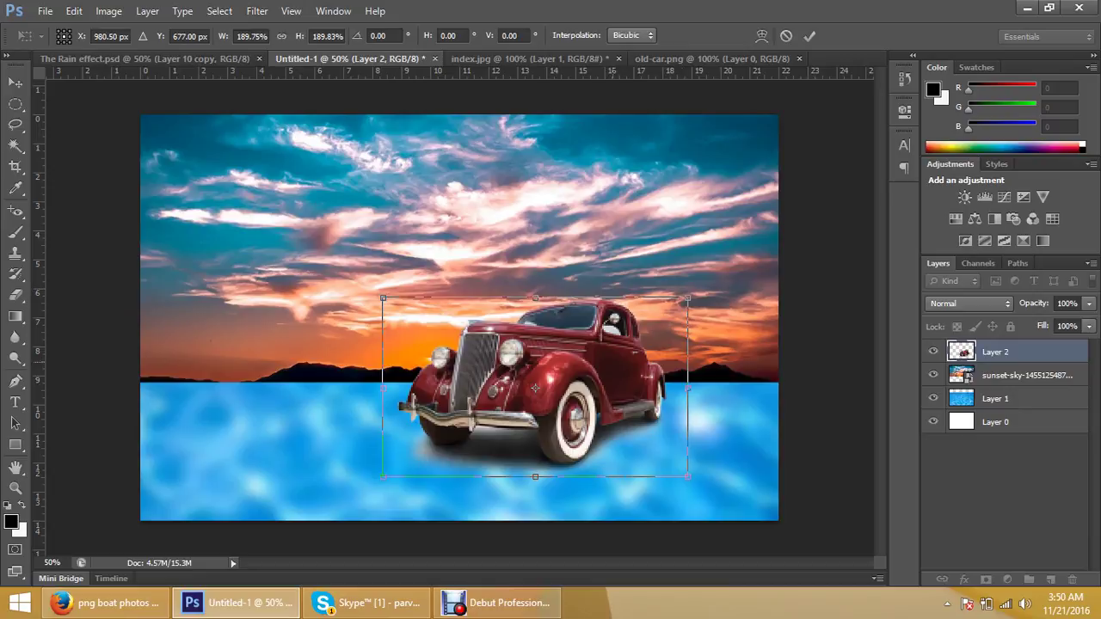
pyautogui.moveTo(620, 334)
pyautogui.mouseDown()
pyautogui.moveTo(686, 327)
pyautogui.moveTo(641, 344)
pyautogui.moveTo(630, 327)
pyautogui.mouseUp()
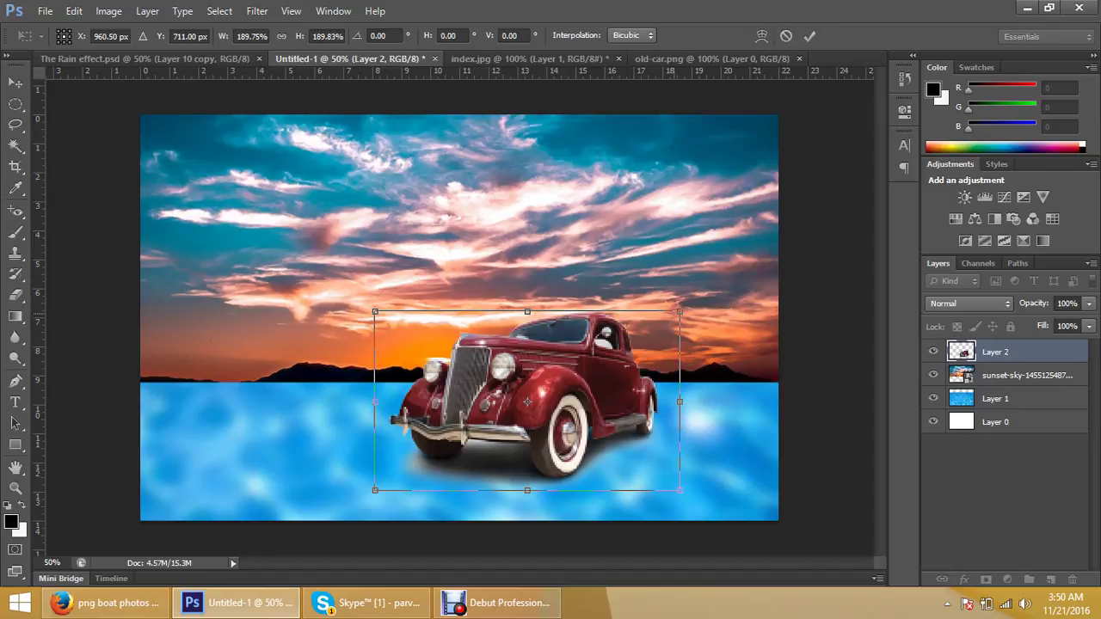
pyautogui.moveTo(679, 312); pyautogui.dragTo(709, 294)
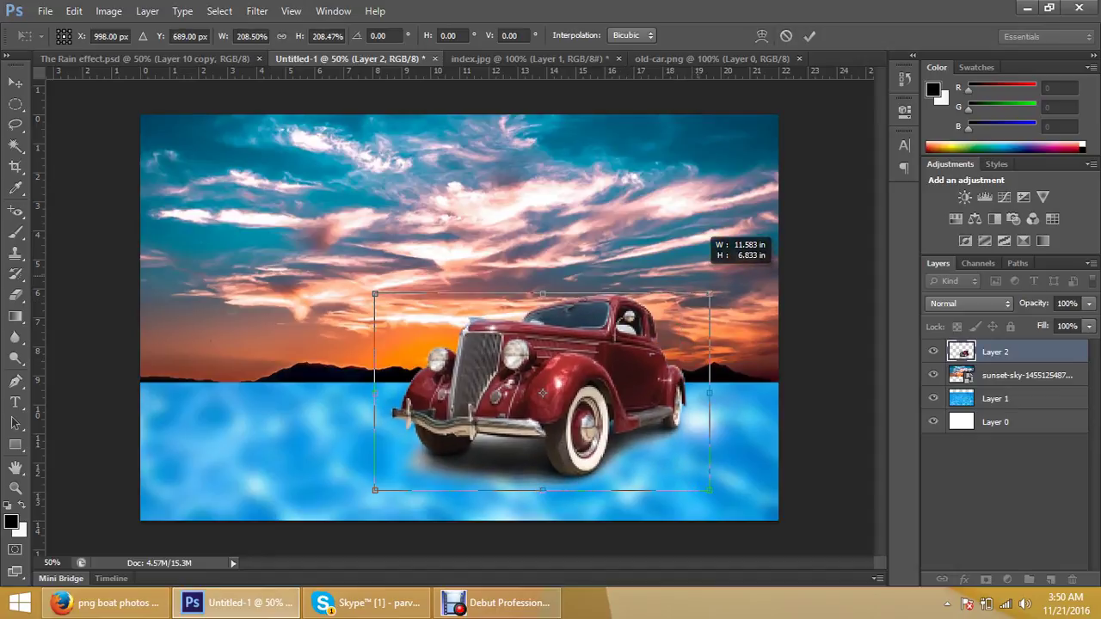
pyautogui.press('Return')
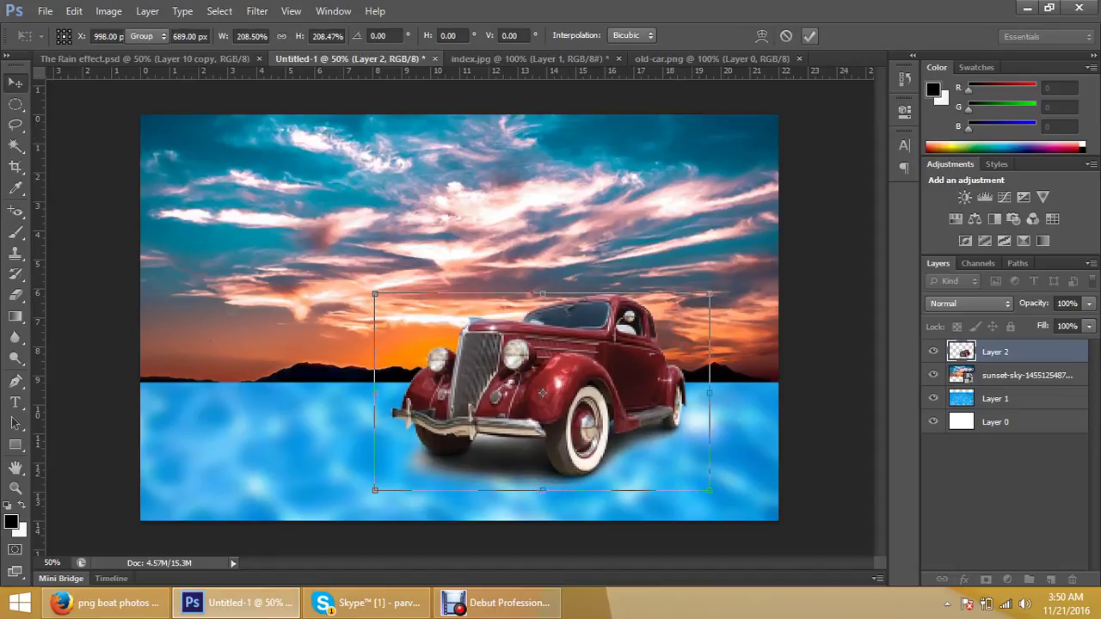
pyautogui.moveTo(637, 351)
pyautogui.mouseDown()
pyautogui.moveTo(627, 337)
pyautogui.moveTo(641, 313)
pyautogui.mouseUp()
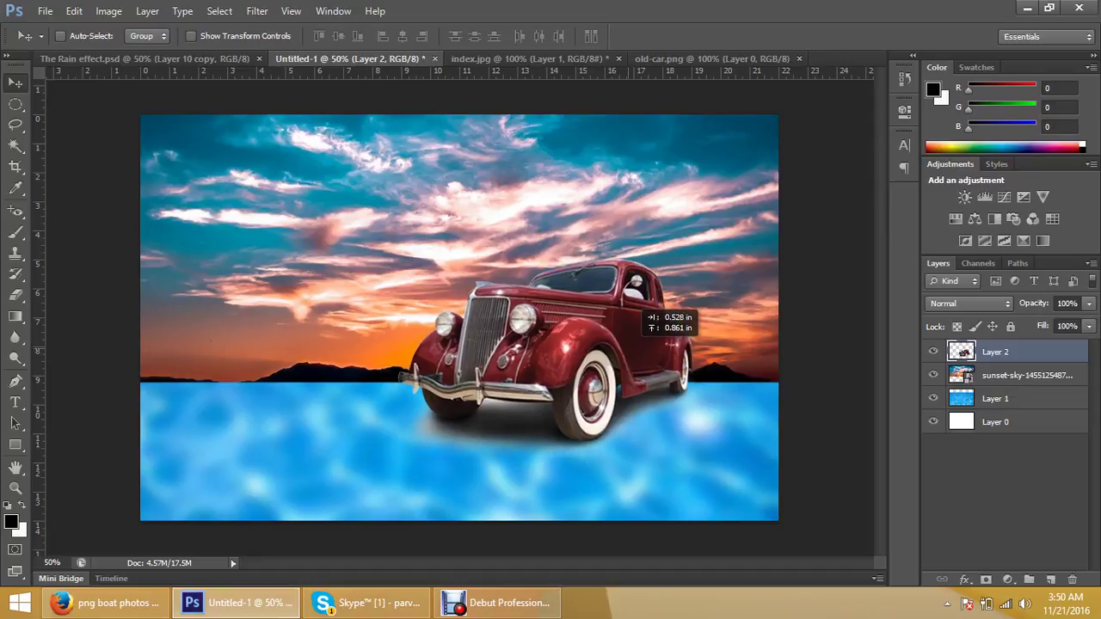
pyautogui.moveTo(641, 313)
pyautogui.mouseDown()
pyautogui.moveTo(641, 341)
pyautogui.moveTo(624, 317)
pyautogui.mouseUp()
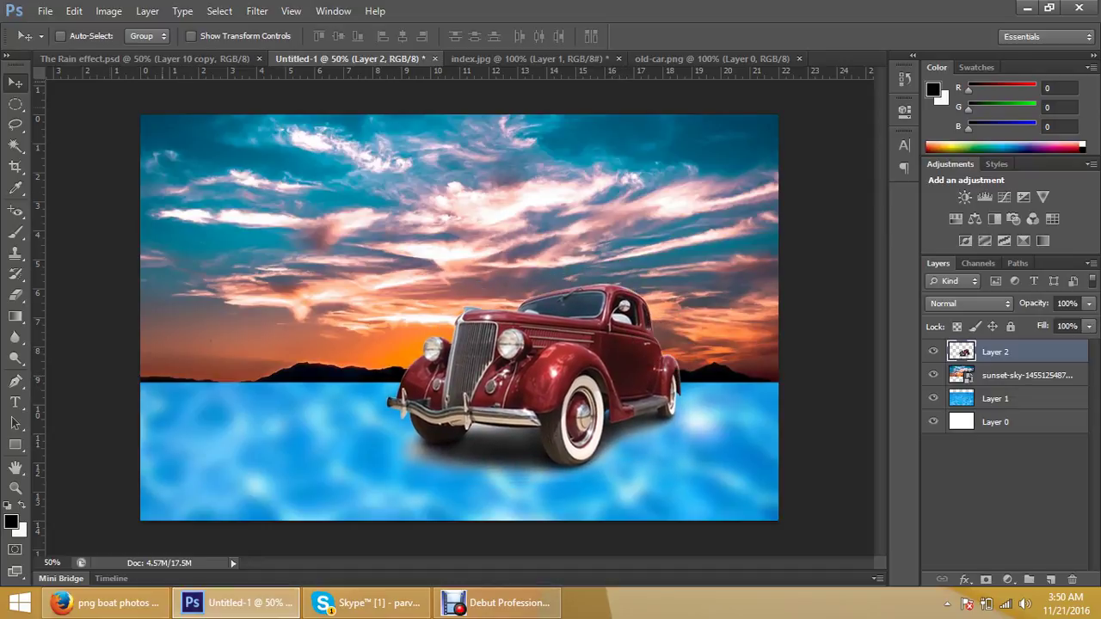
# In the Open dialog, go up two folder levels to the elephent folder
pyautogui.click(45, 11)
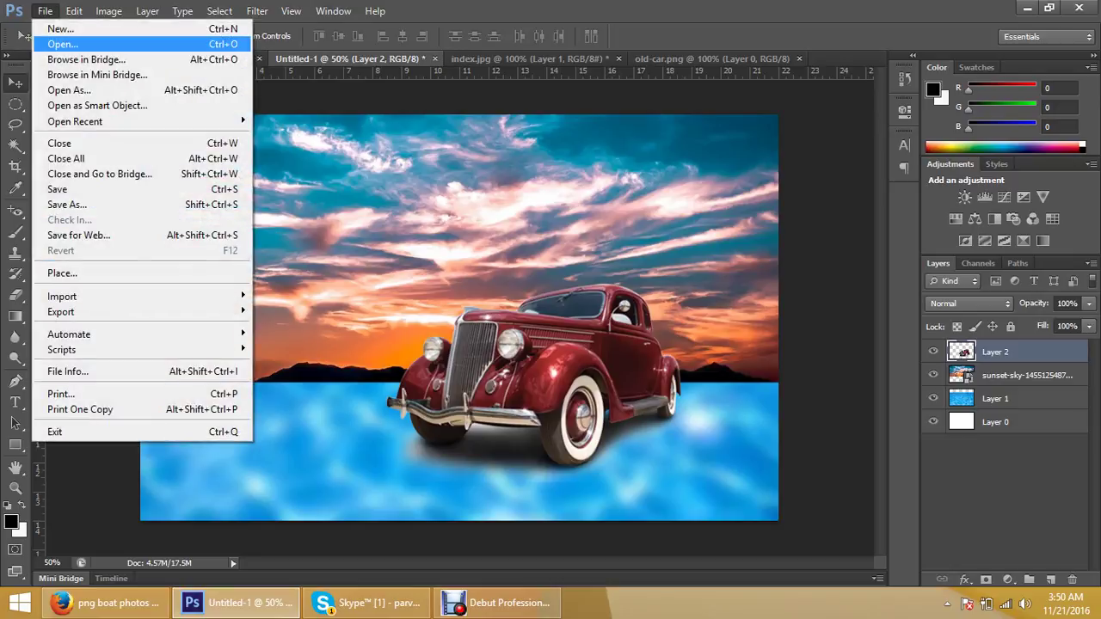
pyautogui.click(65, 44)
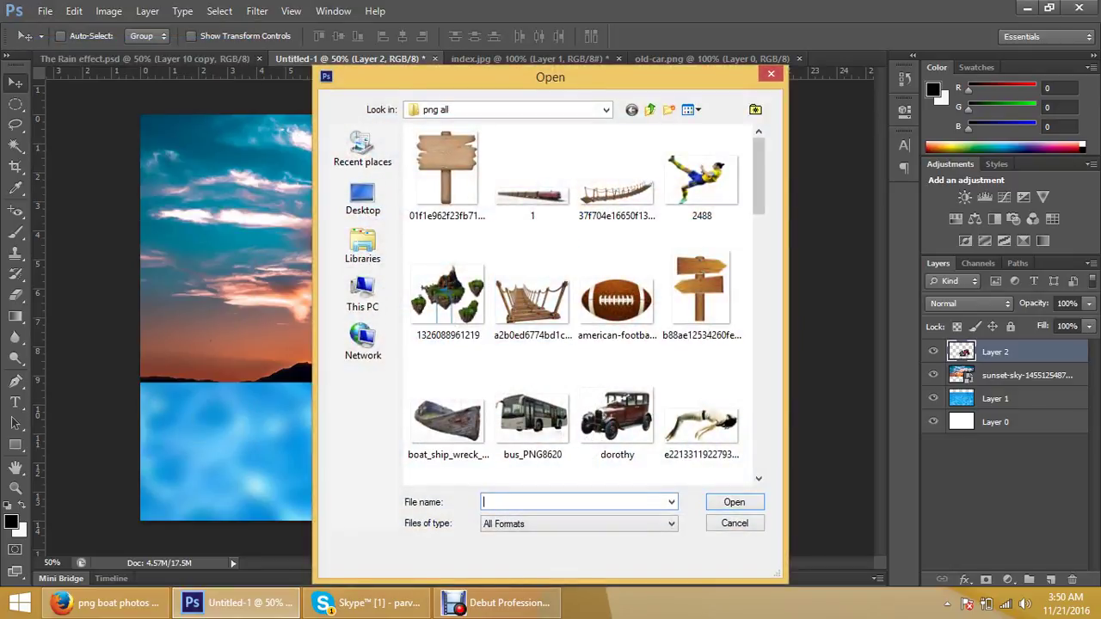
pyautogui.scroll(-3, 585, 301)
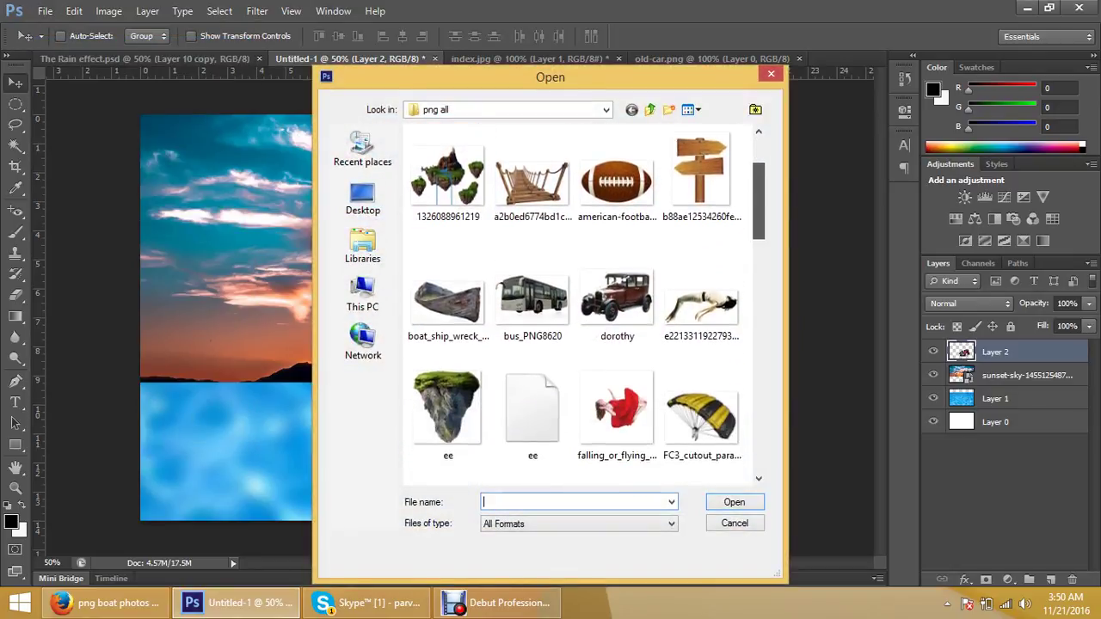
pyautogui.scroll(-2, 585, 301)
pyautogui.scroll(-1, 585, 301)
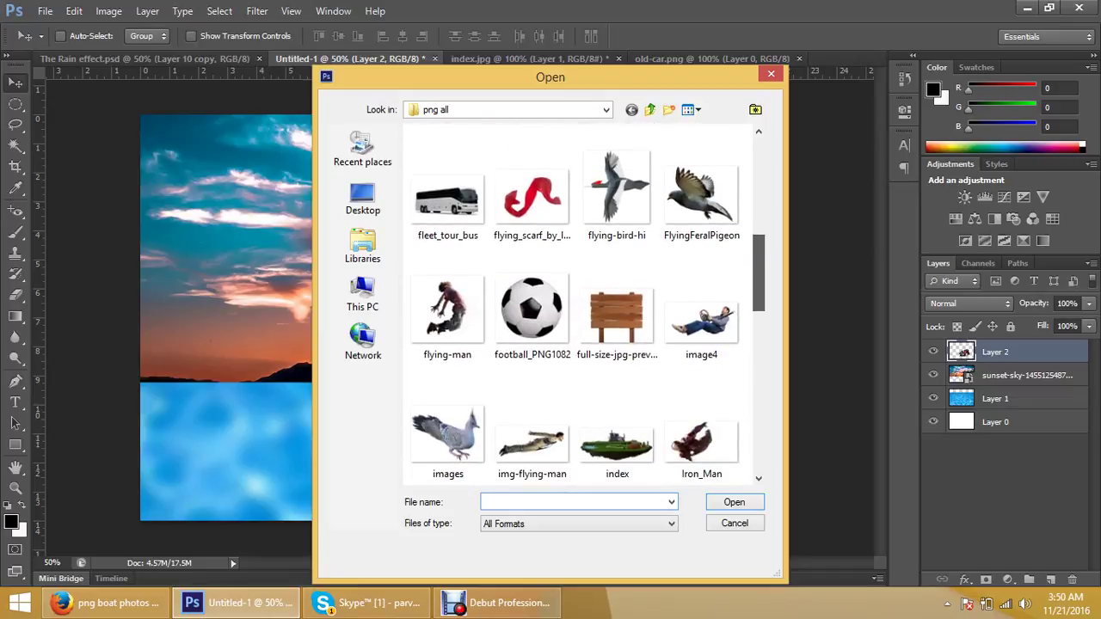
pyautogui.scroll(-1, 585, 301)
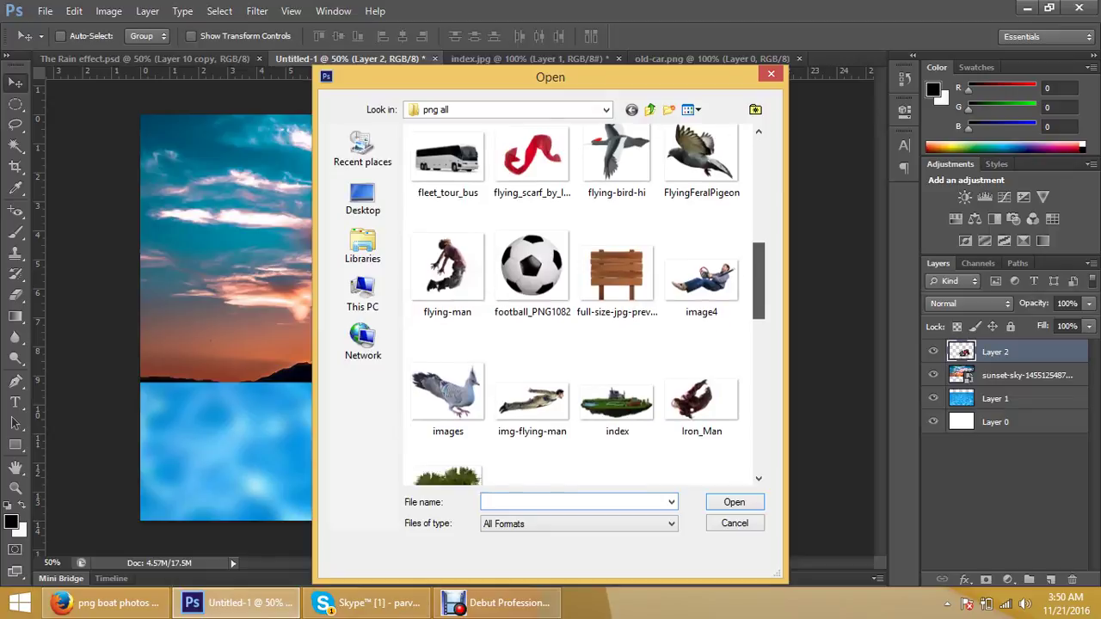
pyautogui.scroll(-3, 585, 301)
pyautogui.scroll(-3, 585, 301)
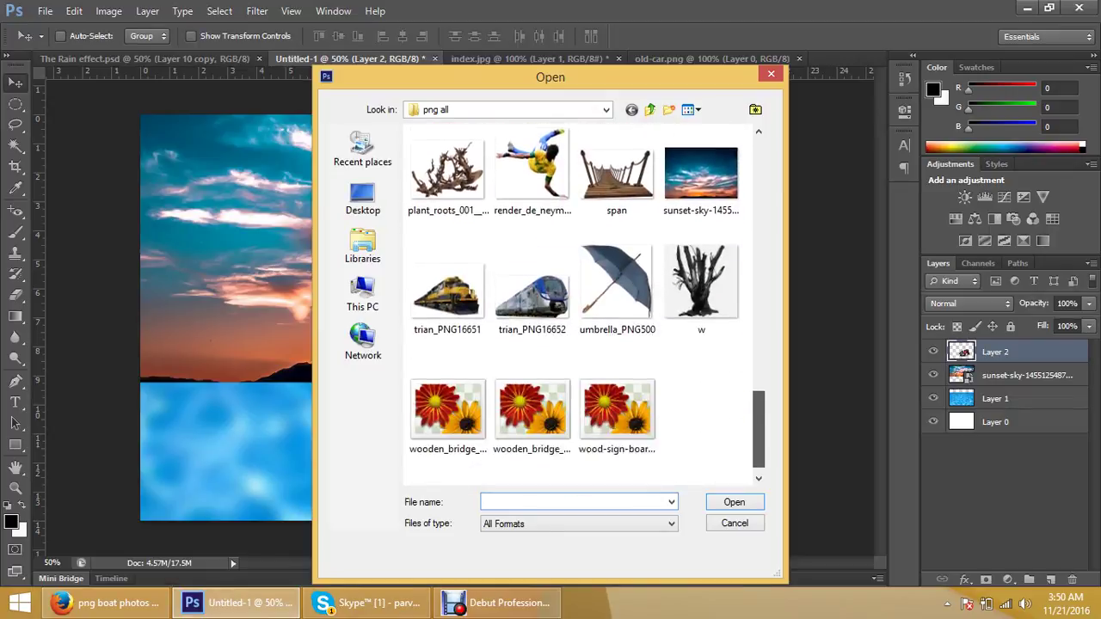
pyautogui.scroll(5, 585, 301)
pyautogui.scroll(5, 585, 301)
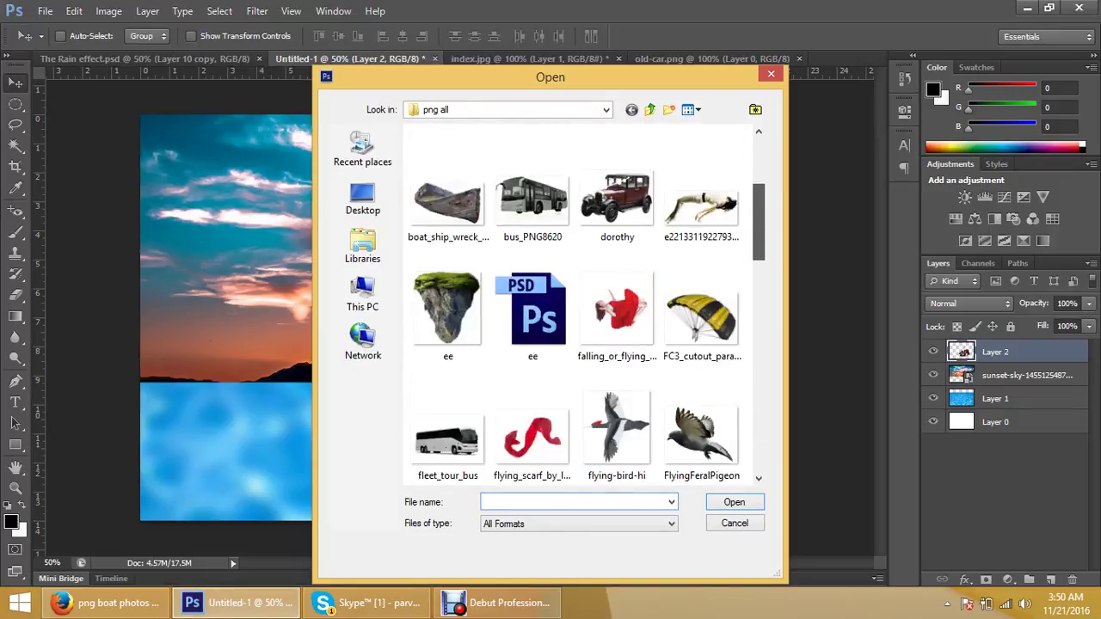
pyautogui.scroll(2, 585, 301)
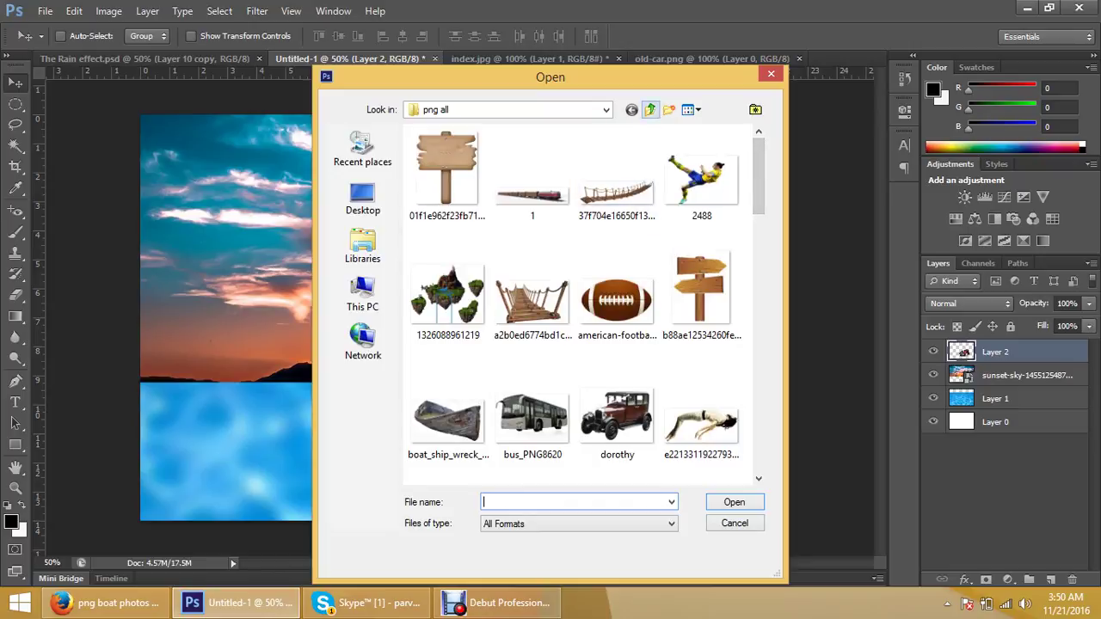
pyautogui.click(650, 109)
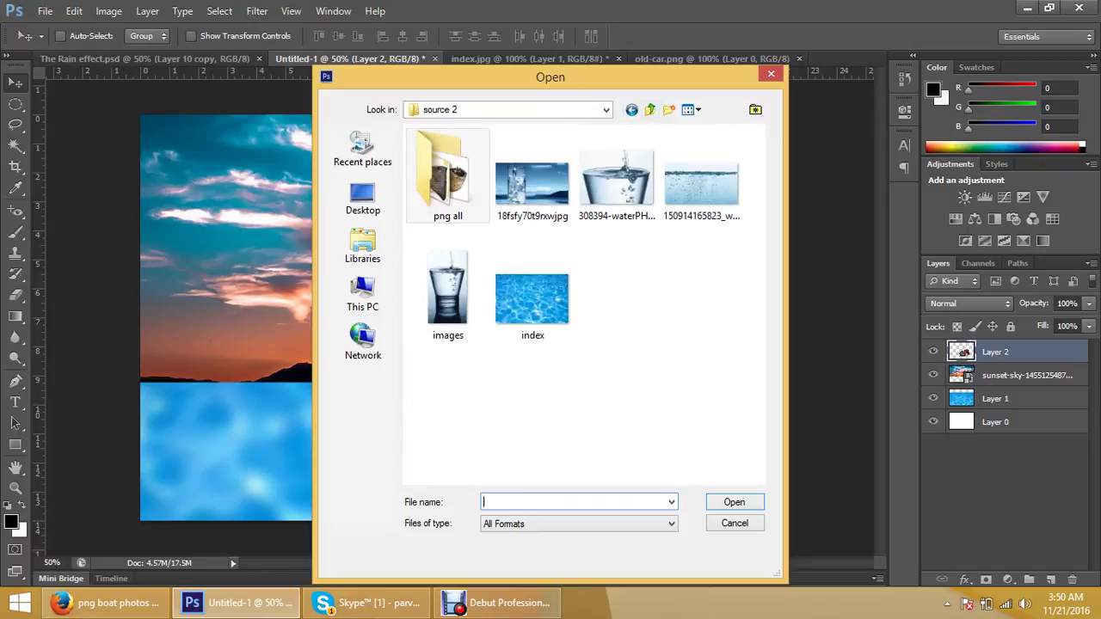
pyautogui.click(651, 109)
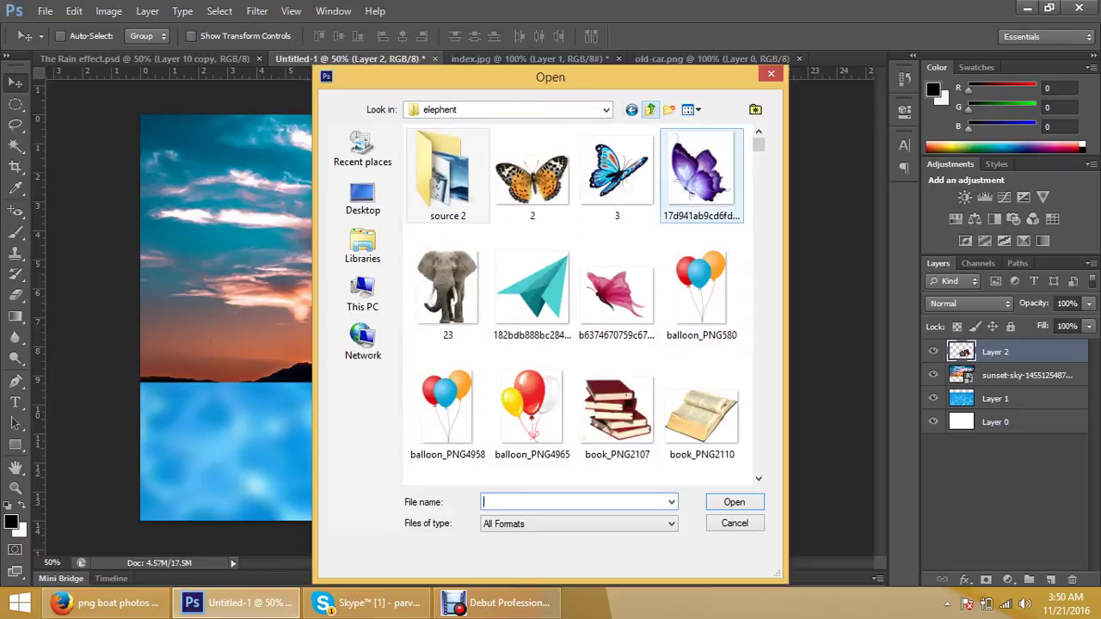
# Scroll down to sitting_man_PNG11468, the seated woman in a black hat, and open it
pyautogui.scroll(-5, 580, 301)
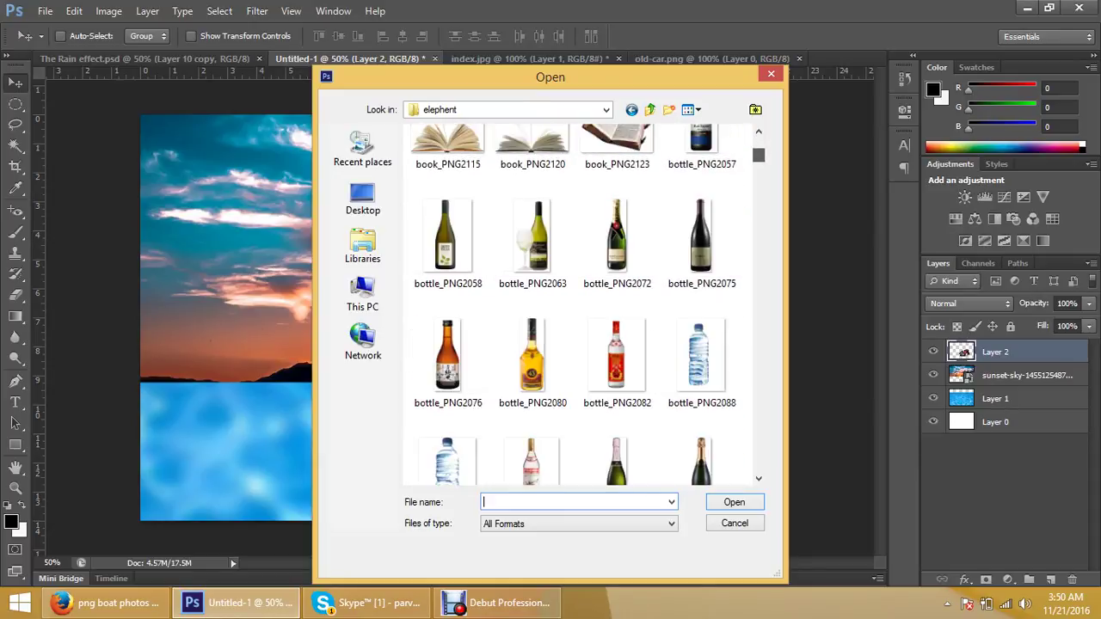
pyautogui.scroll(-5, 580, 301)
pyautogui.scroll(-3, 580, 306)
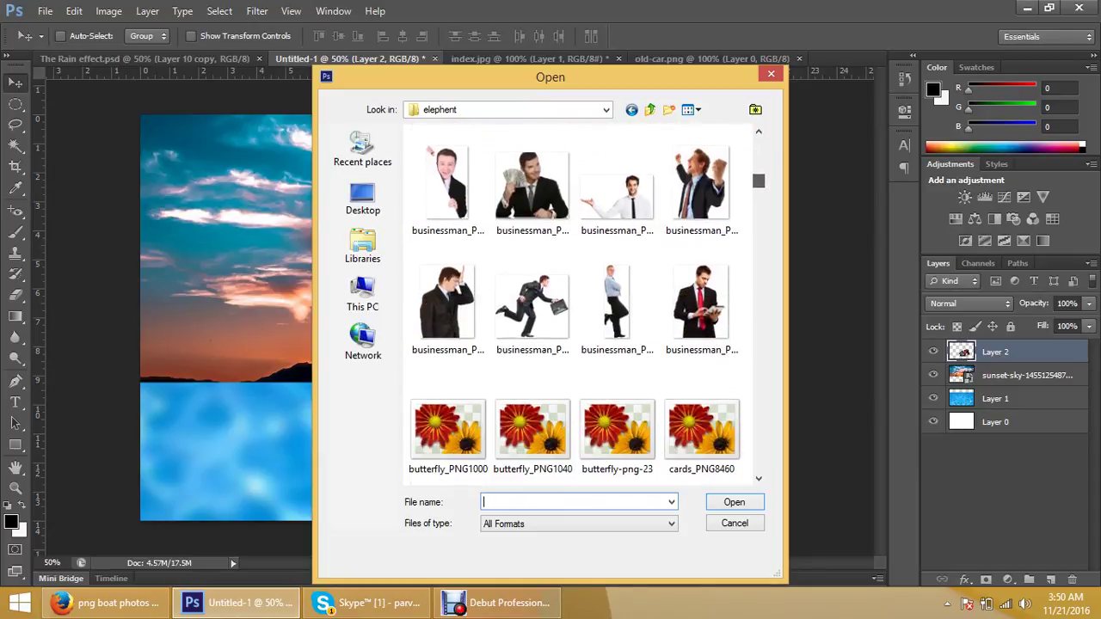
pyautogui.scroll(-2, 670, 397)
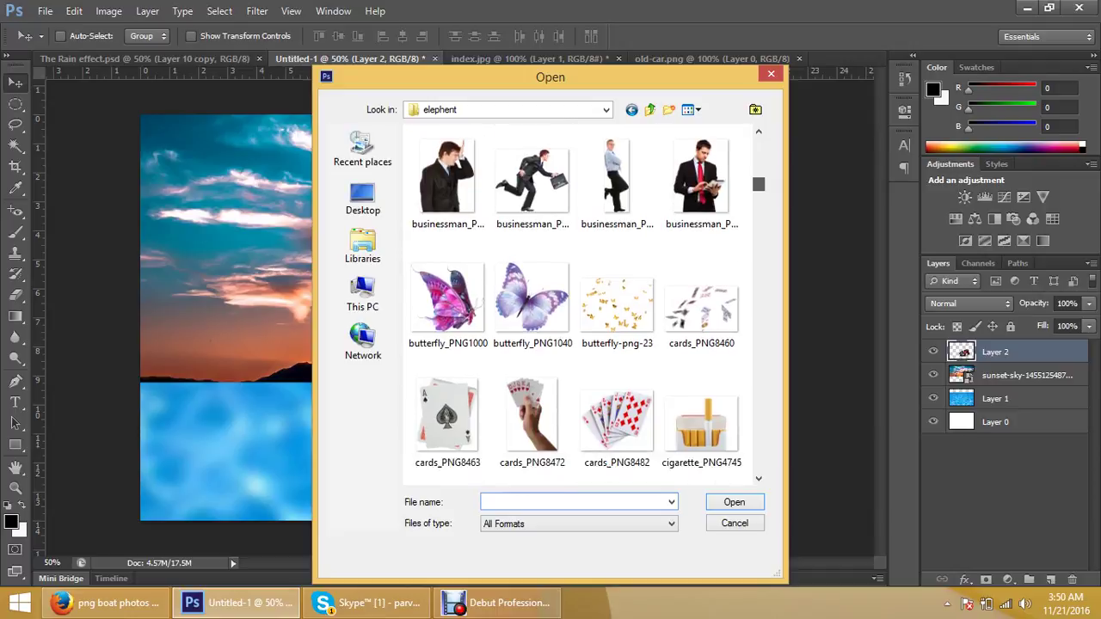
pyautogui.scroll(-3, 670, 396)
pyautogui.scroll(-3, 670, 396)
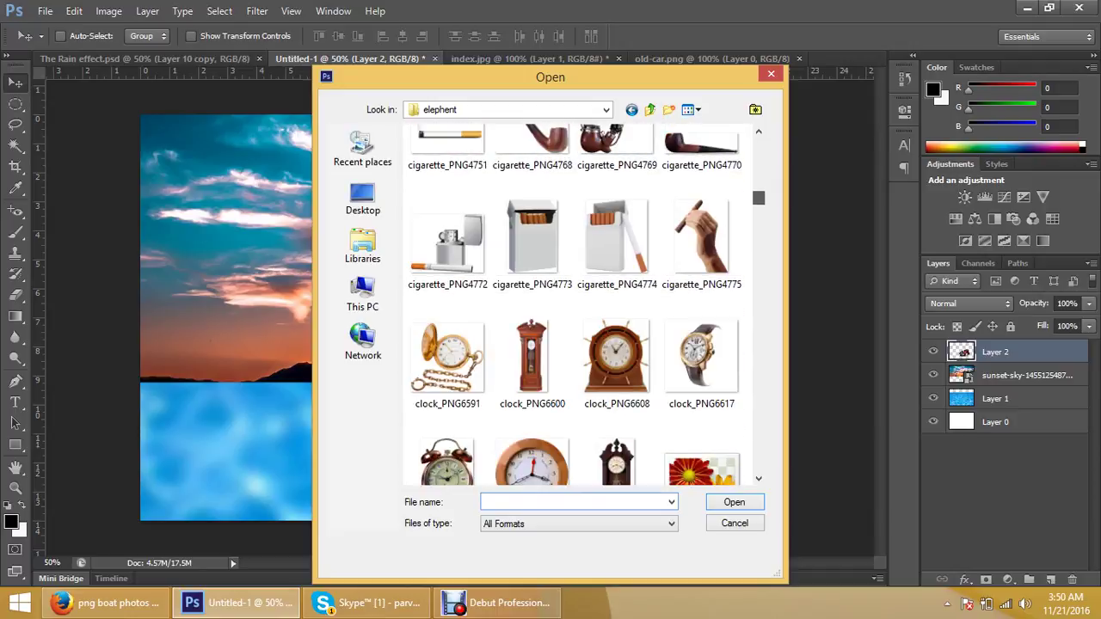
pyautogui.scroll(-2, 670, 396)
pyautogui.scroll(-1, 577, 306)
pyautogui.scroll(-2, 576, 305)
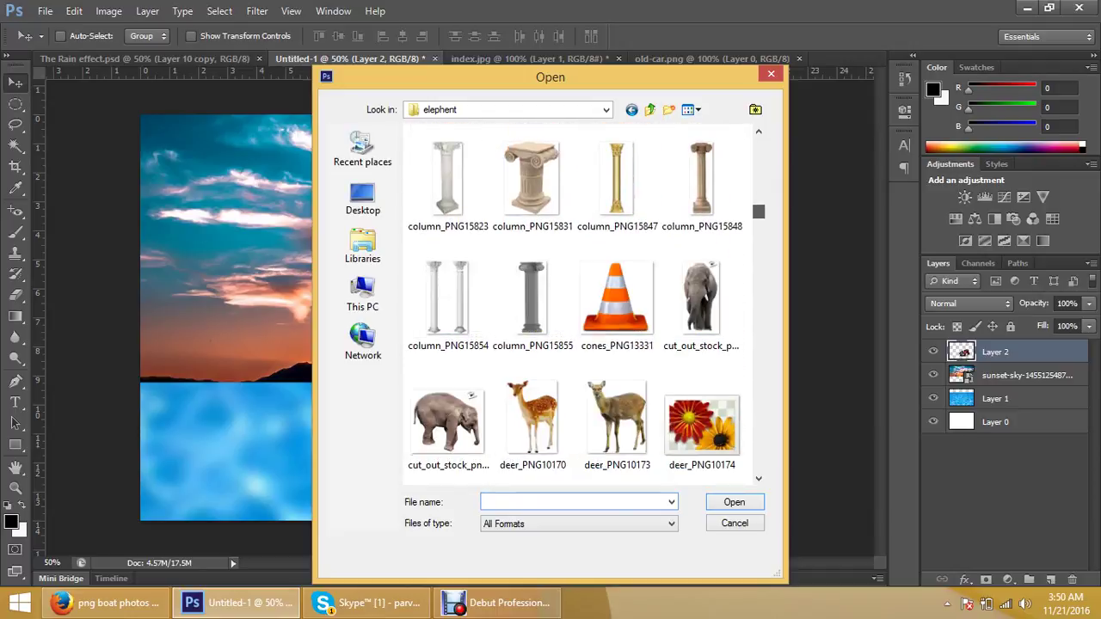
pyautogui.scroll(-3, 576, 305)
pyautogui.scroll(-3, 575, 305)
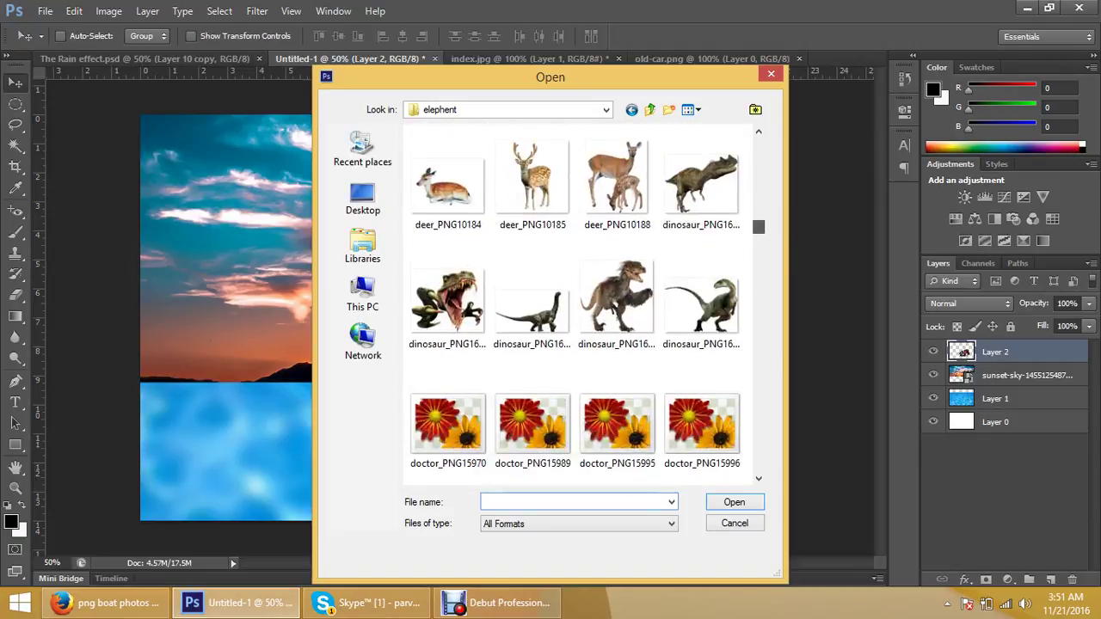
pyautogui.scroll(-1, 576, 305)
pyautogui.scroll(-3, 577, 305)
pyautogui.scroll(-1, 576, 305)
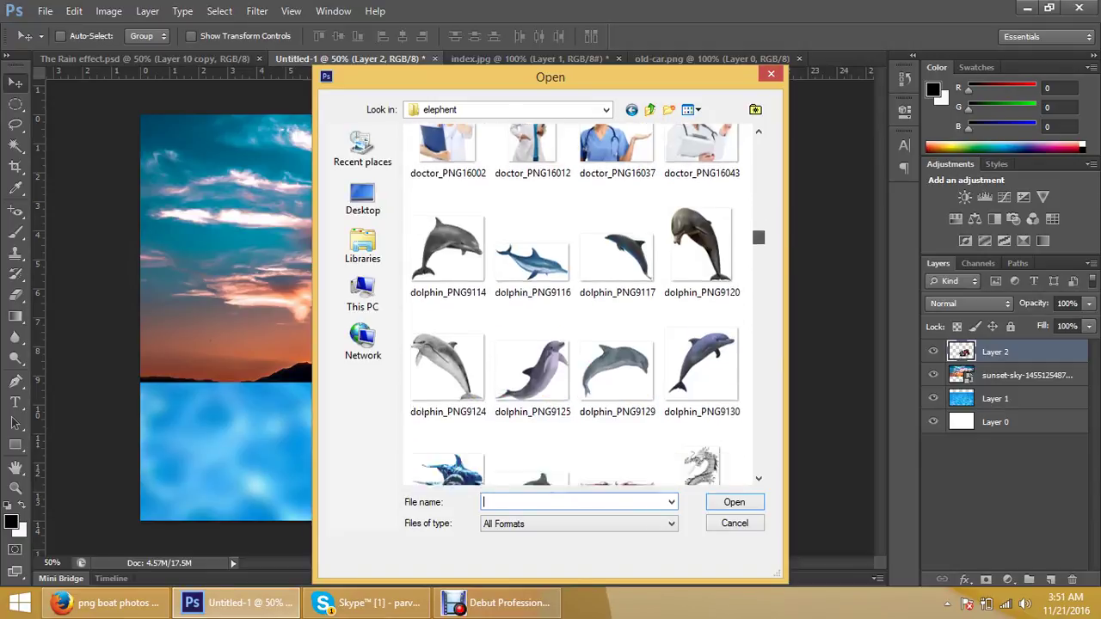
pyautogui.scroll(-3, 576, 305)
pyautogui.scroll(-3, 576, 305)
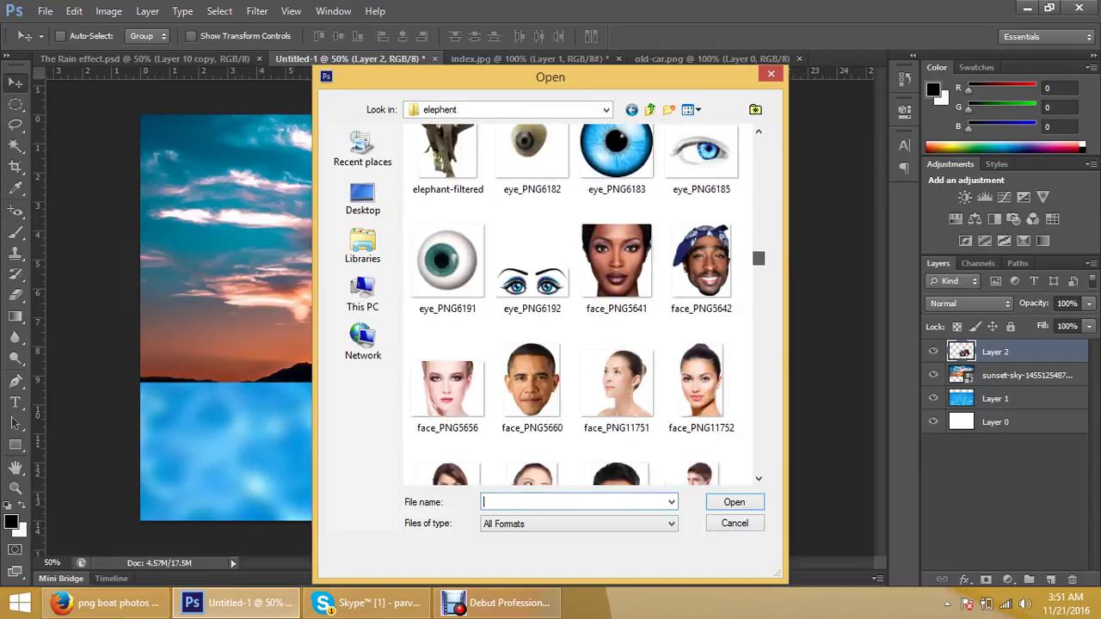
pyautogui.scroll(-3, 576, 305)
pyautogui.scroll(-2, 576, 305)
pyautogui.scroll(-2, 576, 306)
pyautogui.scroll(-3, 577, 305)
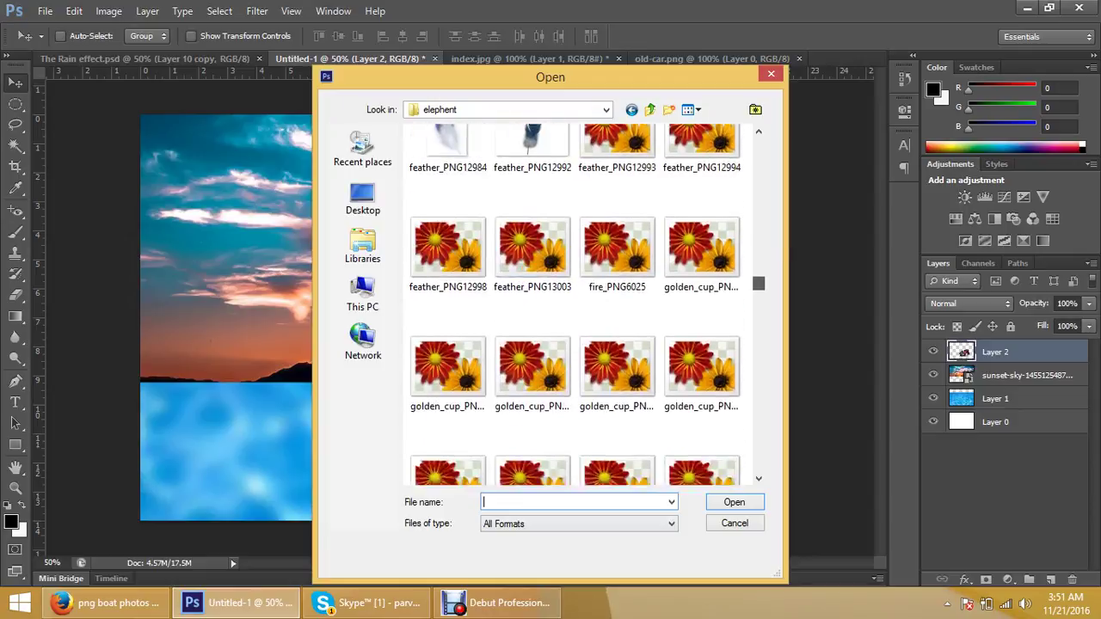
pyautogui.scroll(-2, 576, 305)
pyautogui.scroll(-3, 577, 306)
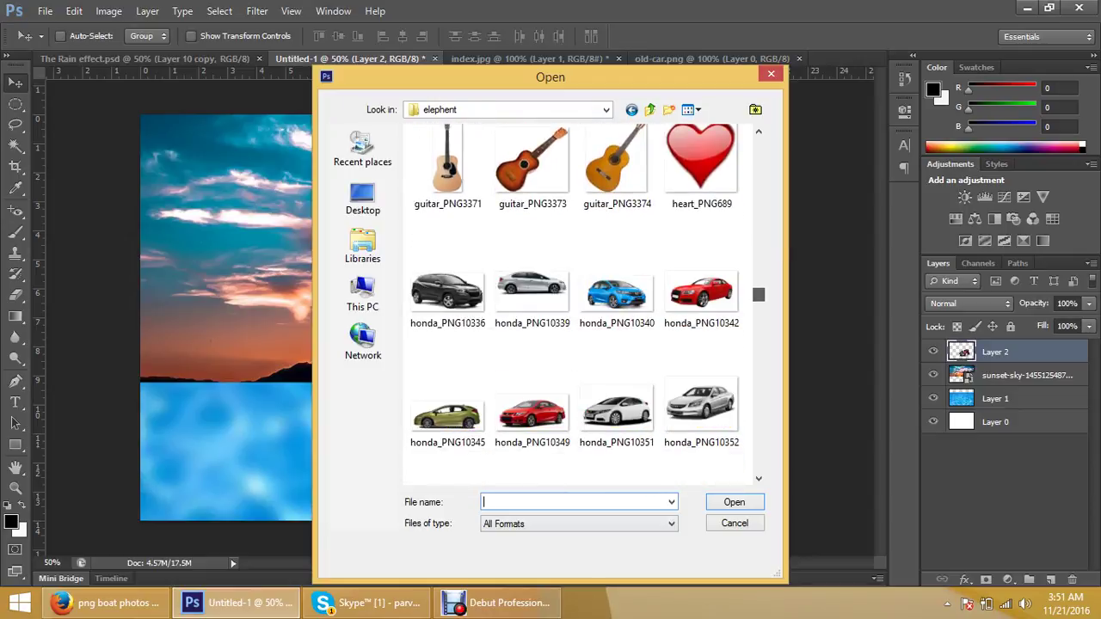
pyautogui.scroll(-2, 576, 305)
pyautogui.scroll(-2, 576, 306)
pyautogui.scroll(-1, 576, 305)
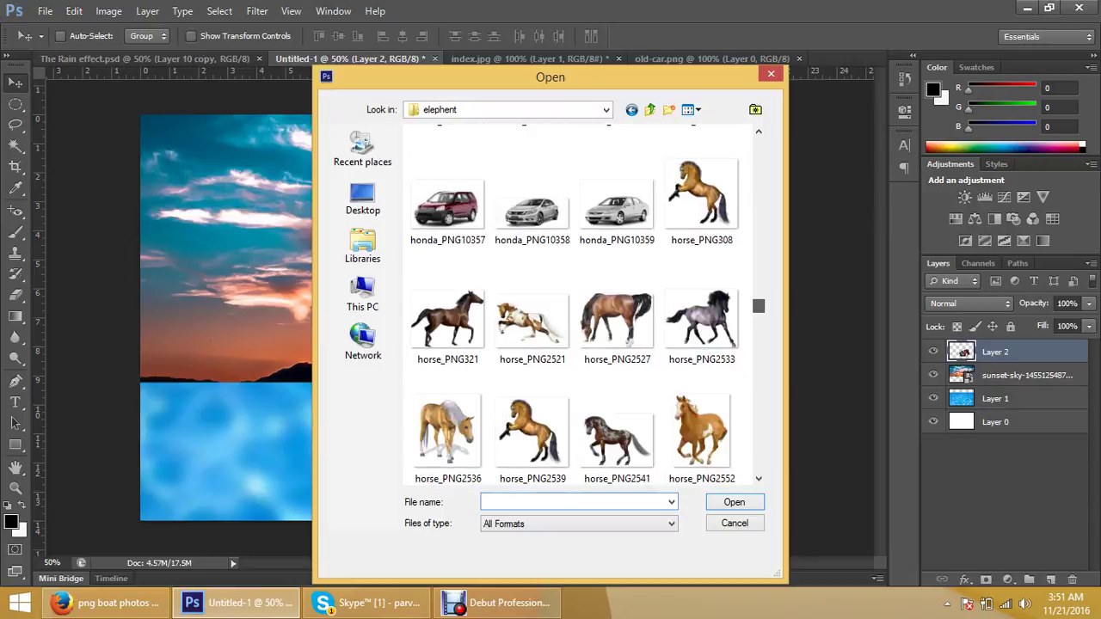
pyautogui.scroll(-2, 577, 305)
pyautogui.scroll(-3, 577, 305)
pyautogui.scroll(-1, 576, 306)
pyautogui.scroll(-2, 576, 306)
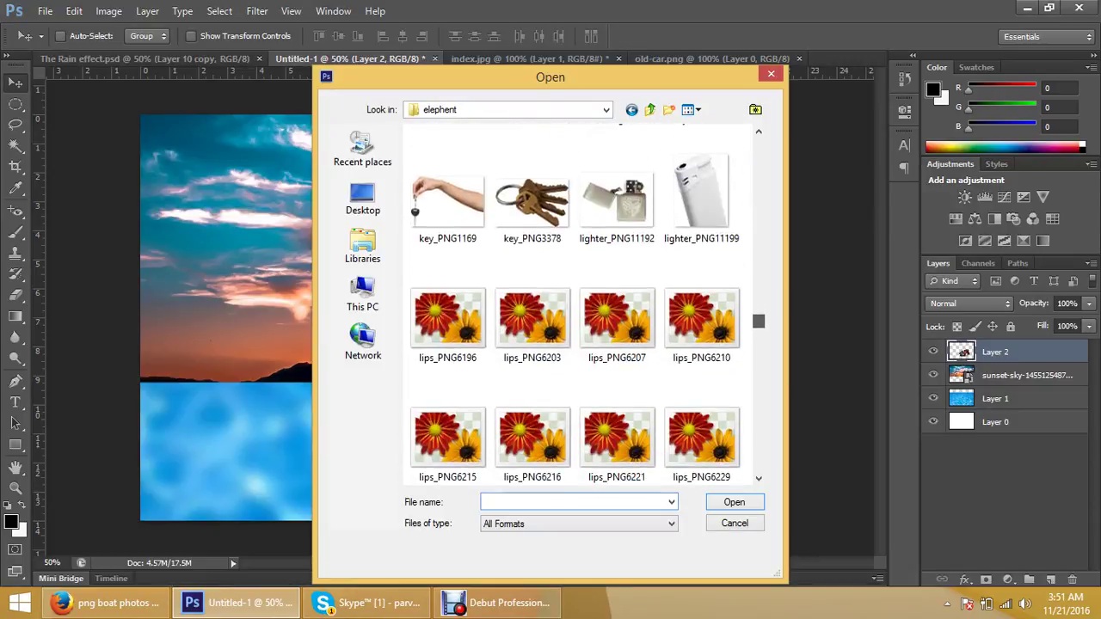
pyautogui.scroll(-3, 576, 305)
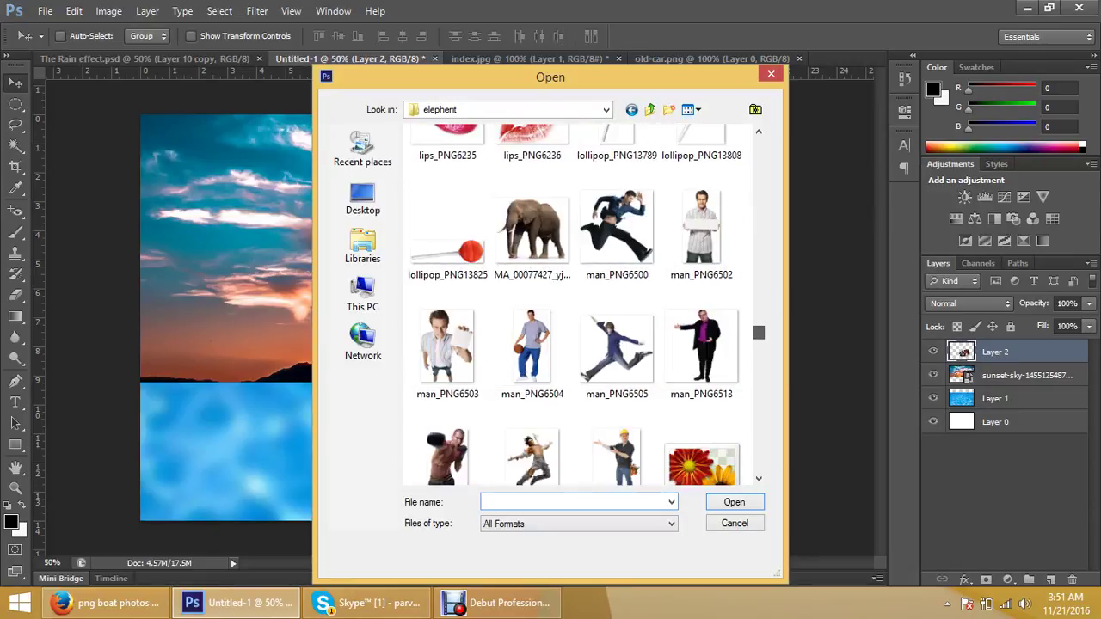
pyautogui.scroll(-2, 576, 306)
pyautogui.scroll(-2, 576, 305)
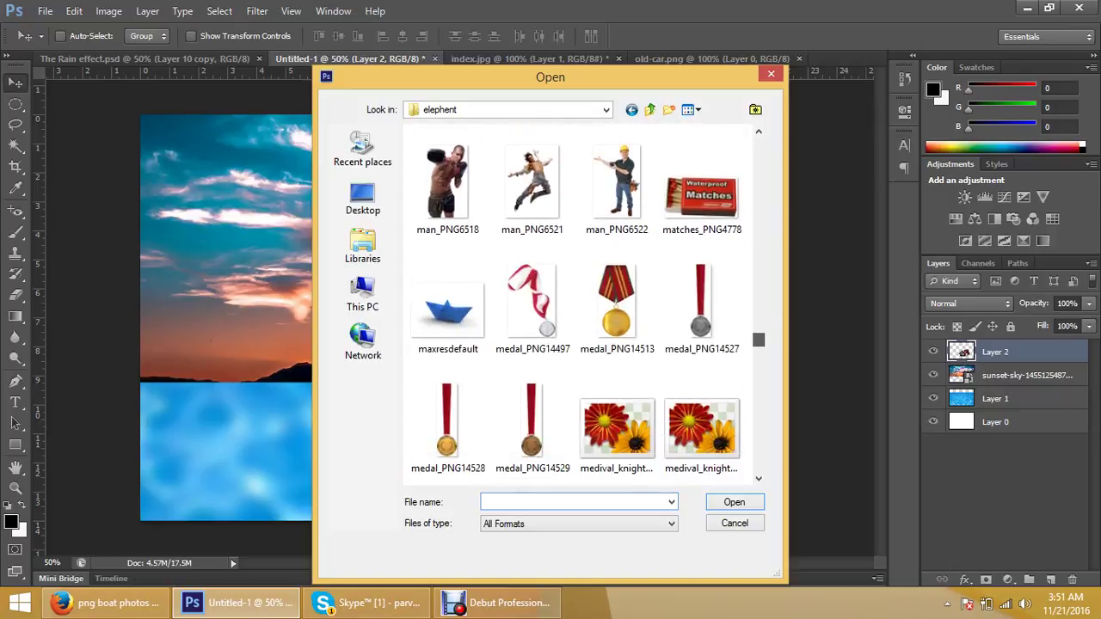
pyautogui.scroll(-2, 576, 306)
pyautogui.scroll(-1, 576, 306)
pyautogui.scroll(-3, 577, 305)
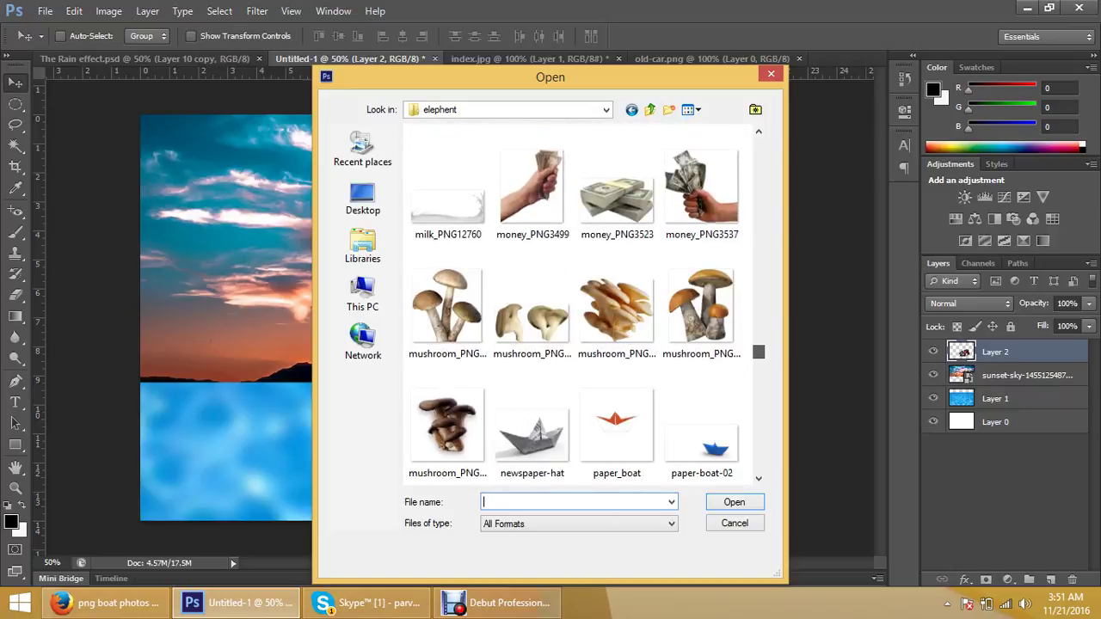
pyautogui.scroll(-2, 576, 305)
pyautogui.scroll(-2, 577, 305)
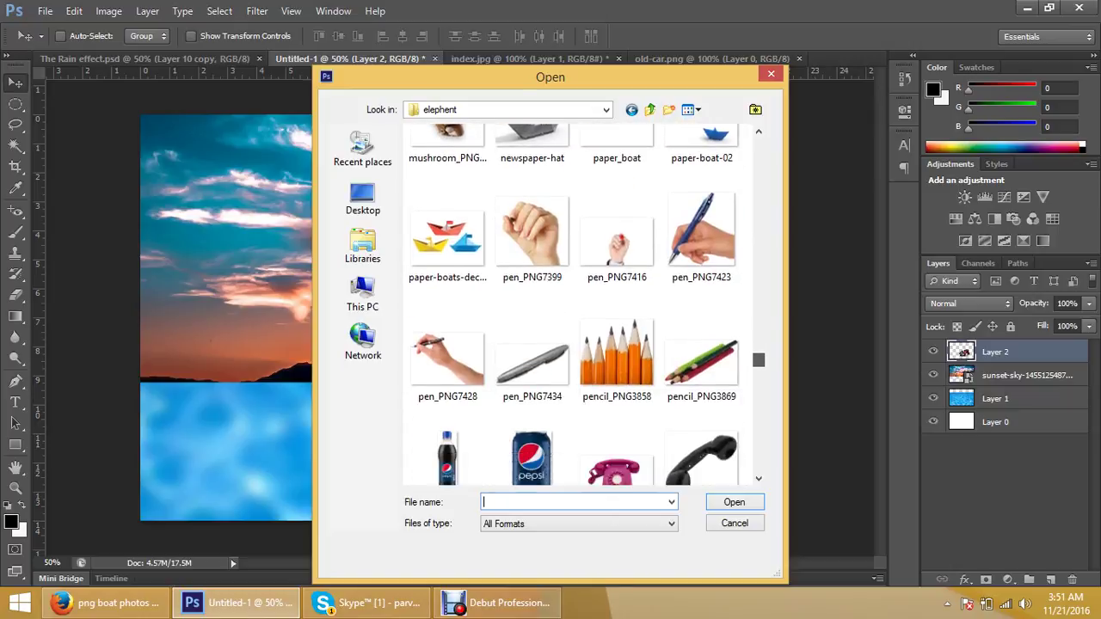
pyautogui.scroll(-2, 576, 305)
pyautogui.scroll(-3, 576, 305)
pyautogui.scroll(-1, 576, 306)
pyautogui.scroll(-3, 577, 305)
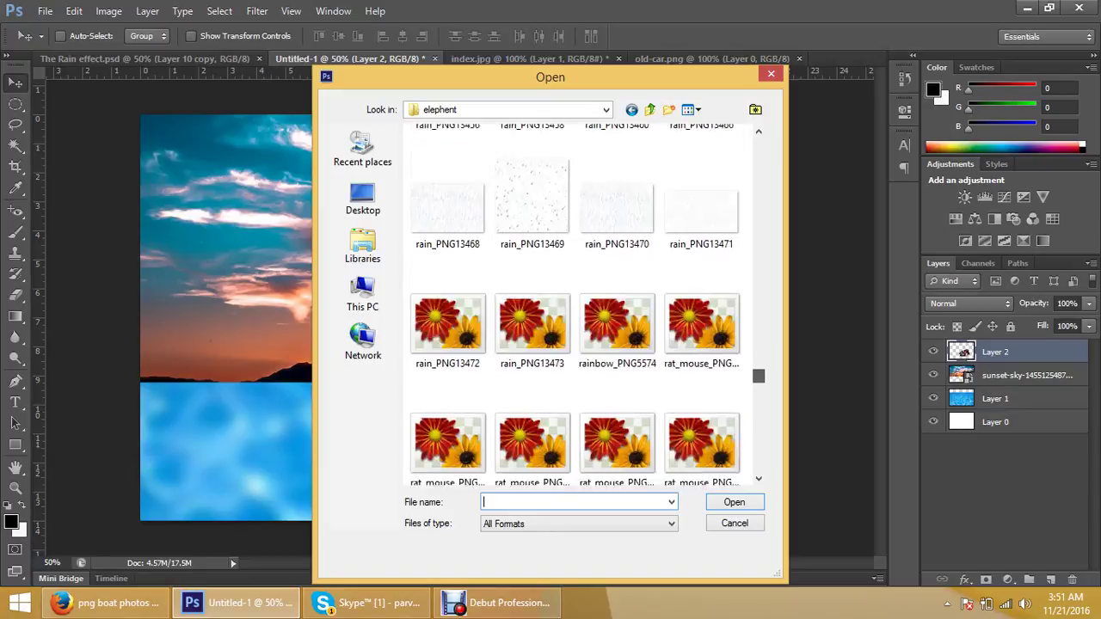
pyautogui.scroll(-3, 576, 305)
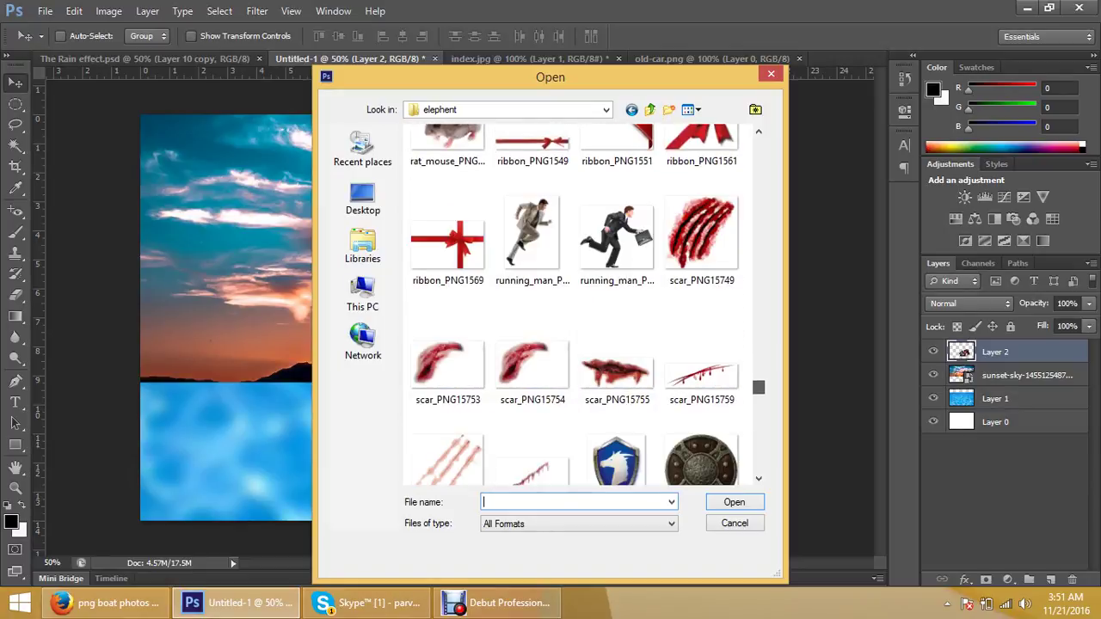
pyautogui.scroll(-2, 577, 306)
pyautogui.scroll(-2, 576, 305)
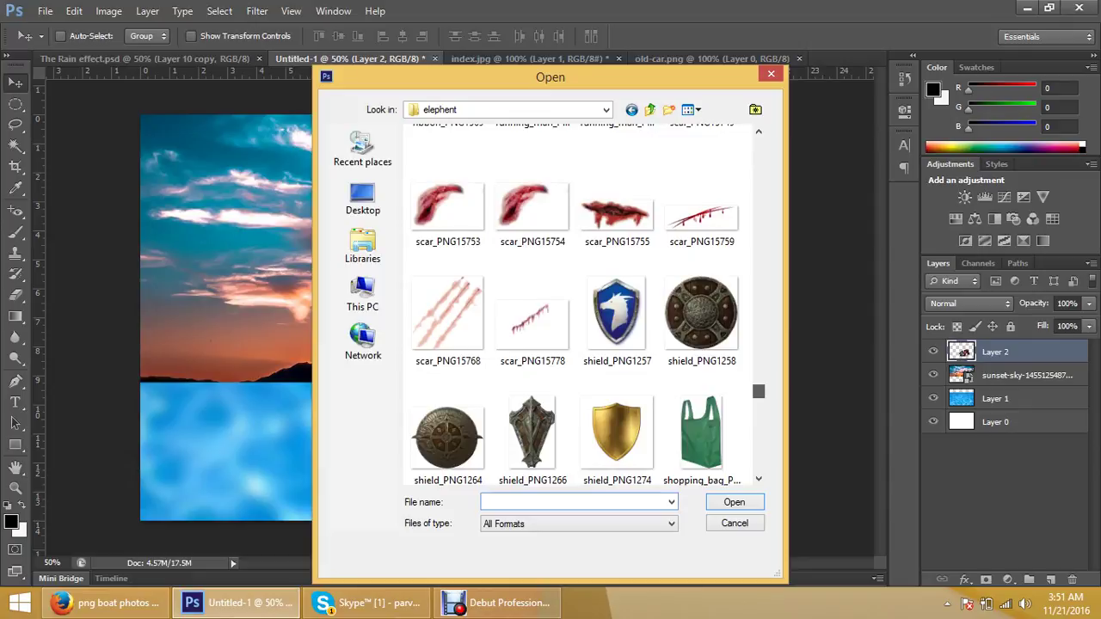
pyautogui.scroll(-3, 577, 306)
pyautogui.scroll(-1, 576, 305)
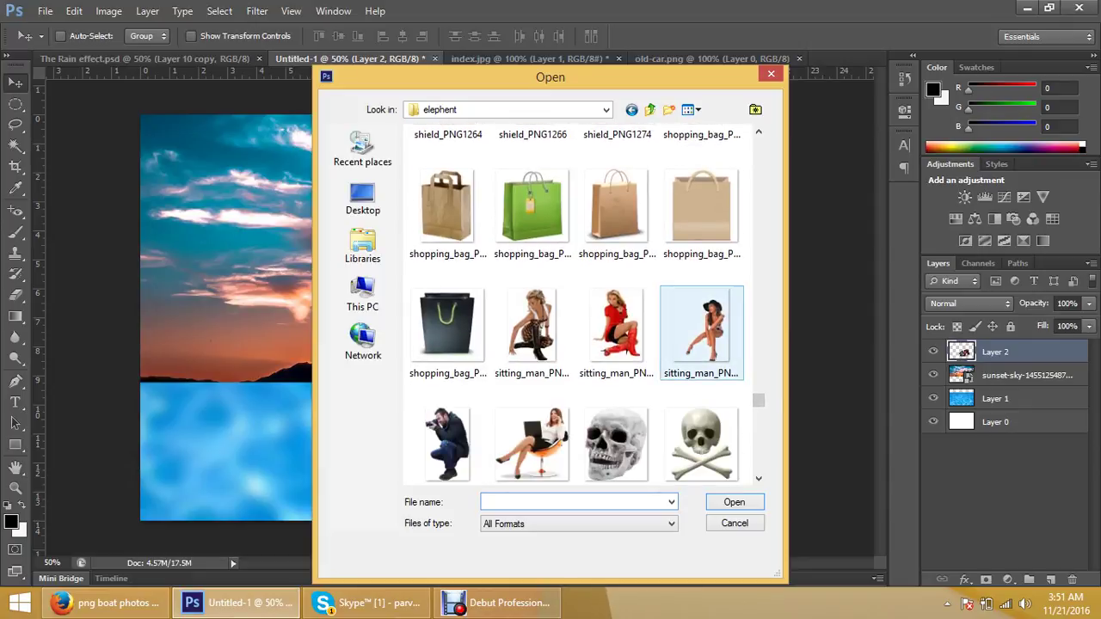
pyautogui.click(712, 340)
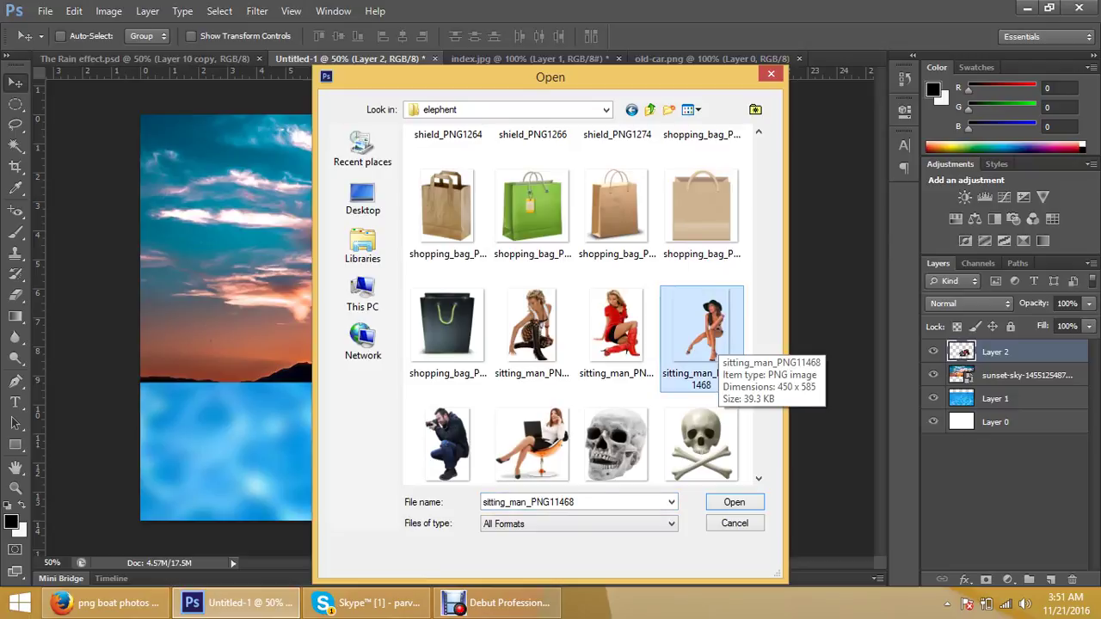
pyautogui.press('Escape')
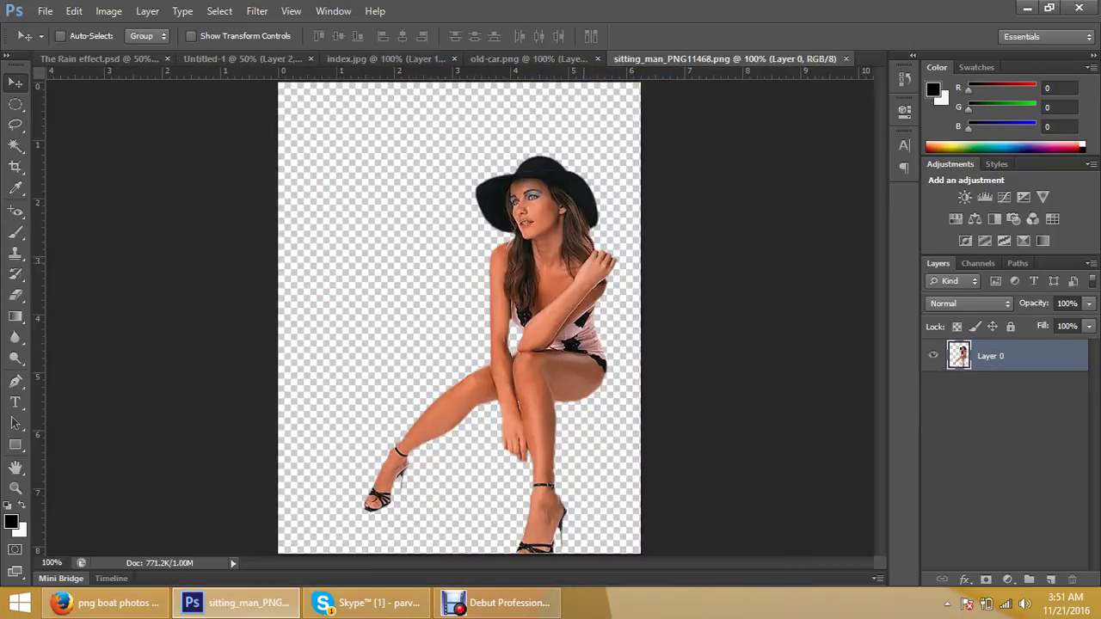
# Shift the black-hat woman left in her canvas and close the old-car.png document
pyautogui.moveTo(595, 224); pyautogui.dragTo(504, 223)
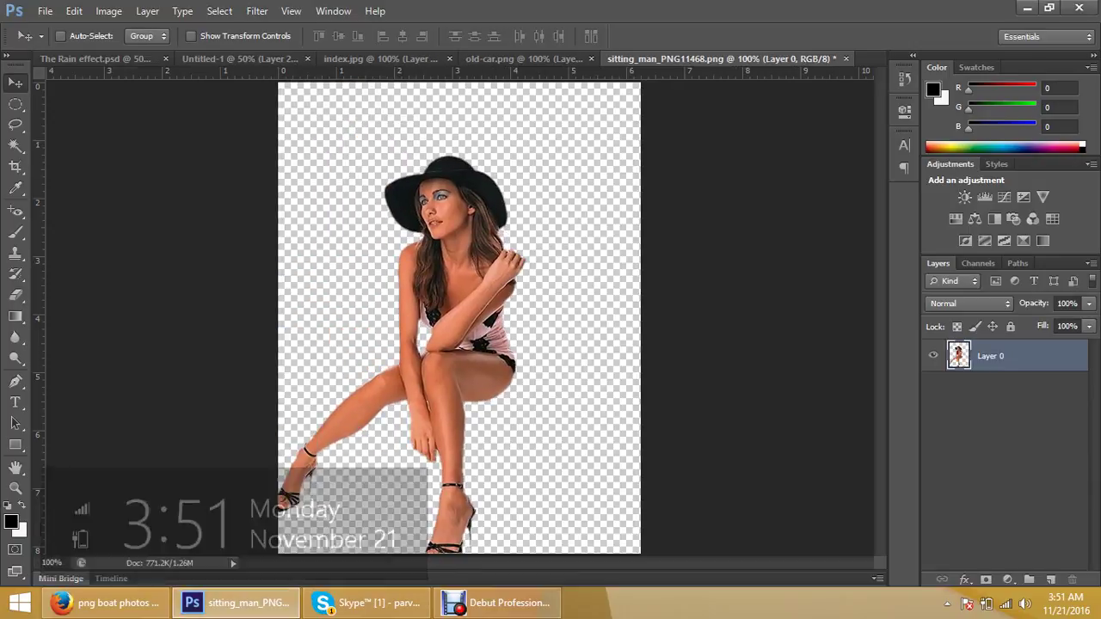
pyautogui.click(525, 58)
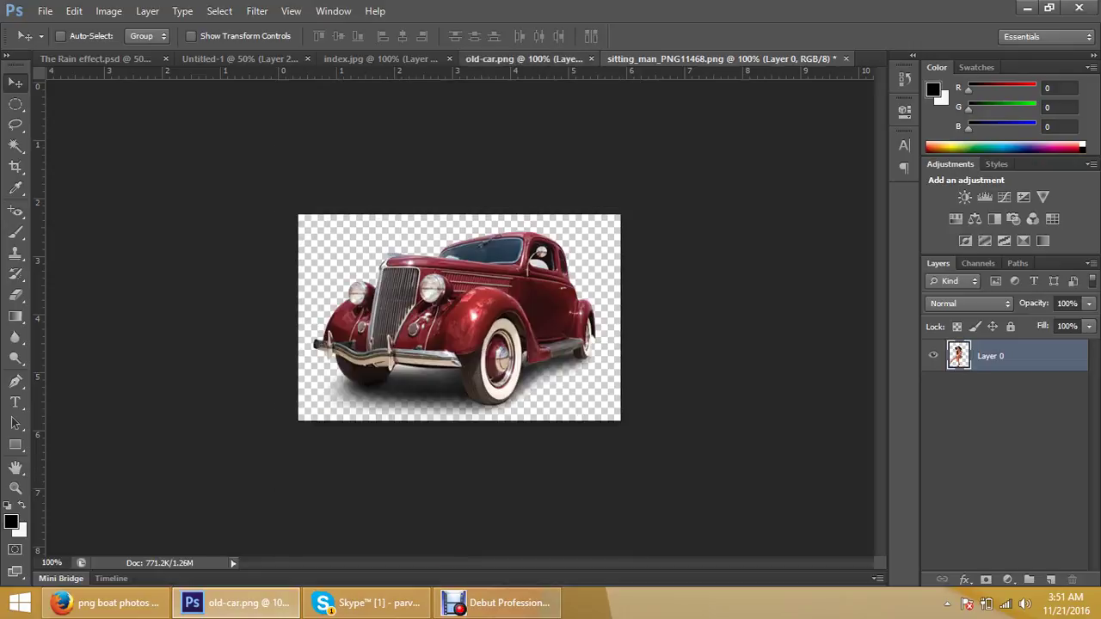
pyautogui.click(685, 58)
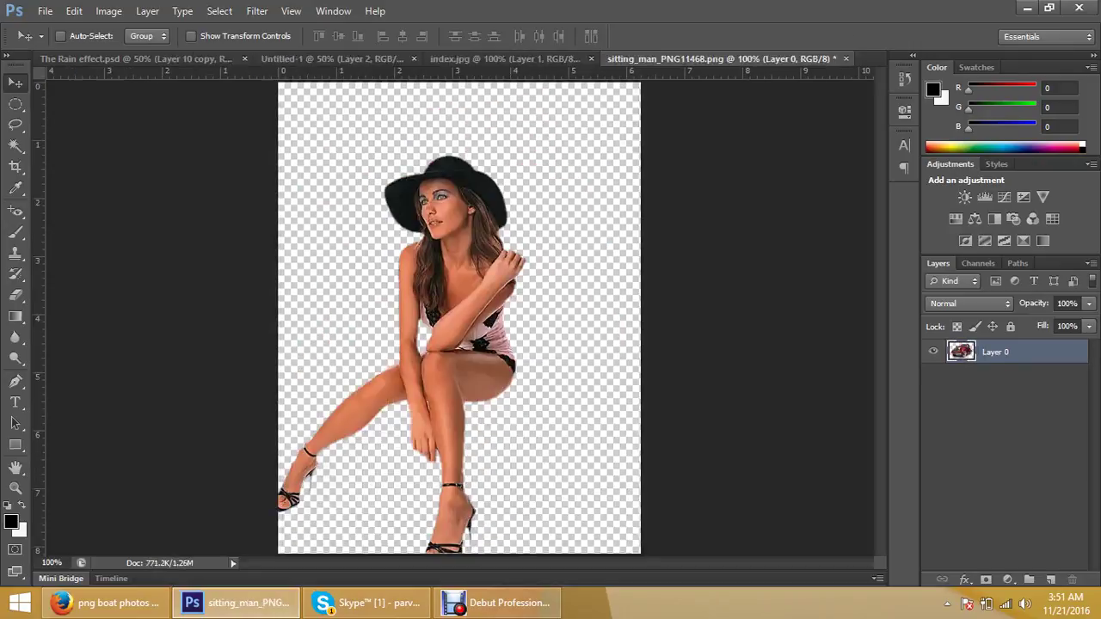
# Bring up File > Open and cancel it without opening anything
pyautogui.click(44, 10)
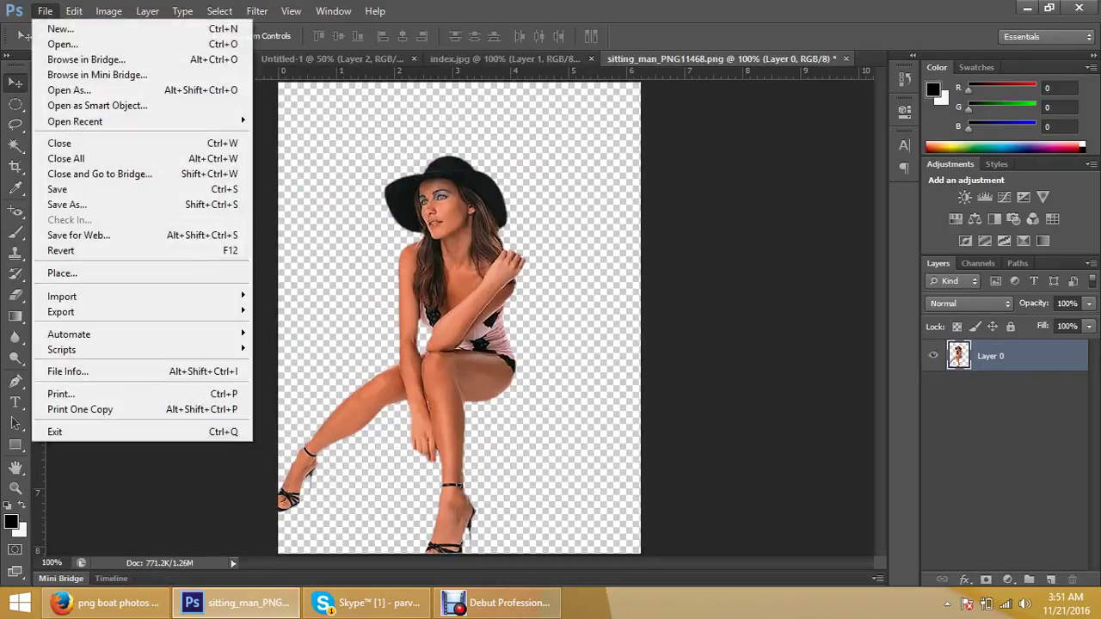
pyautogui.click(52, 40)
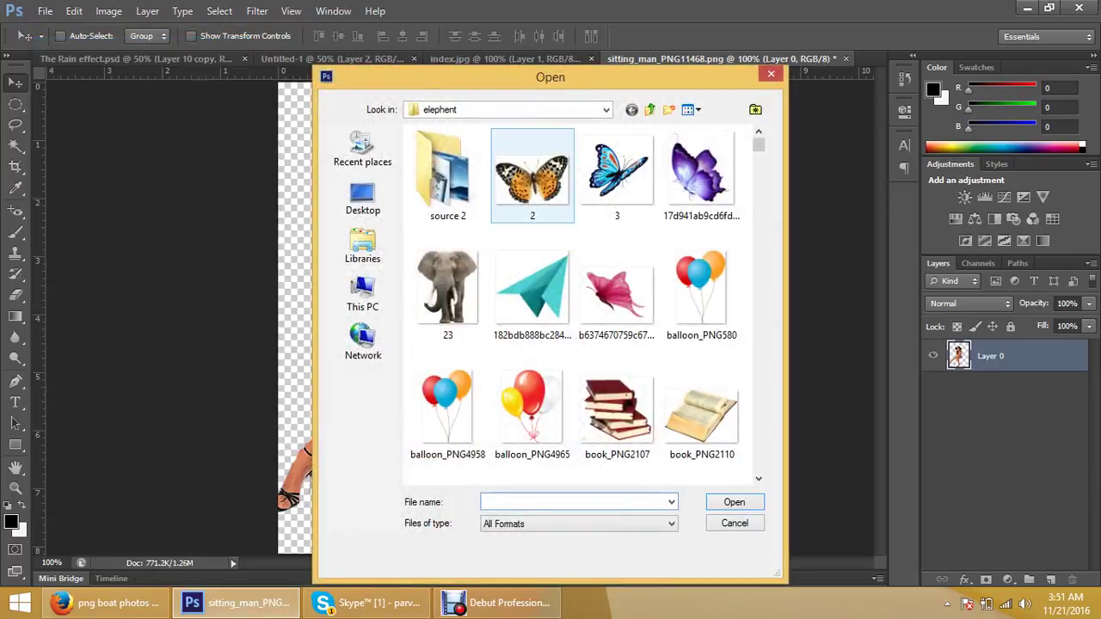
pyautogui.press('Escape')
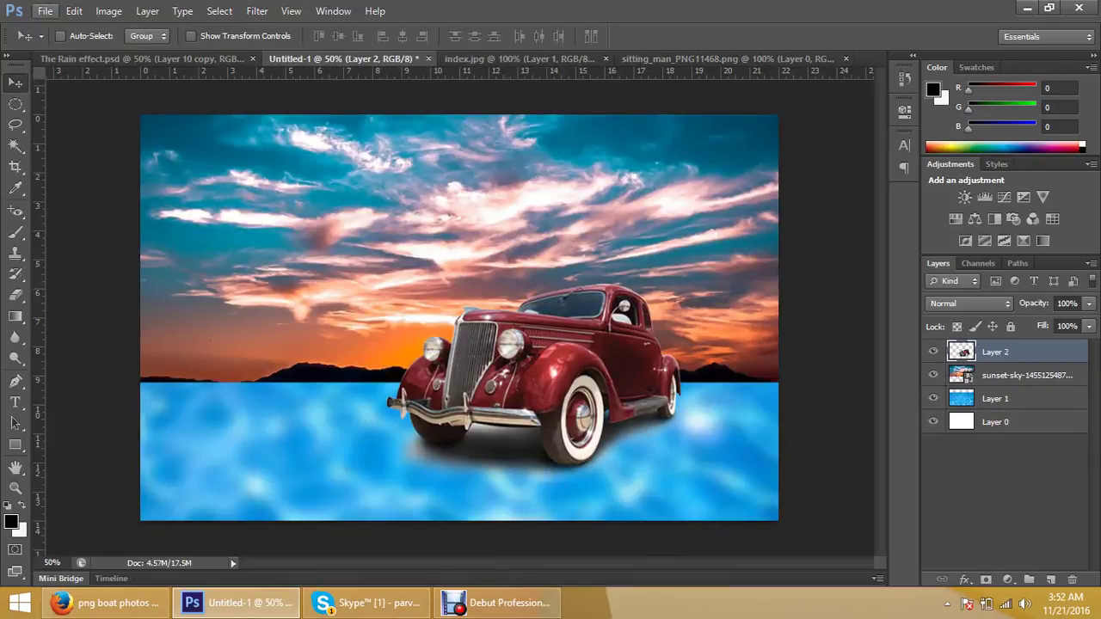
pyautogui.click(45, 11)
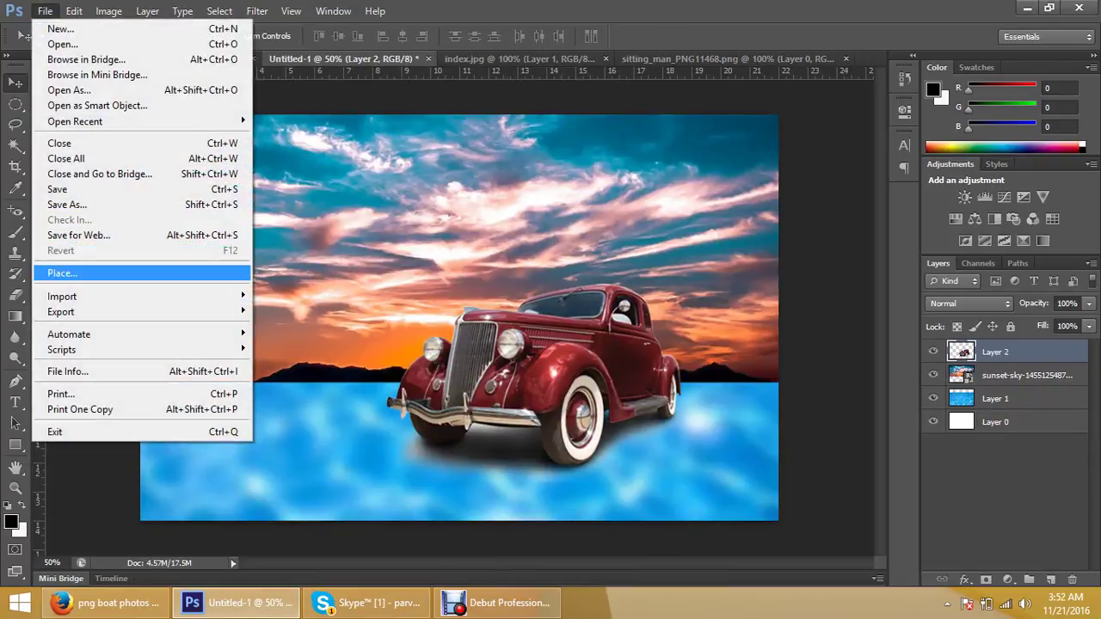
# Use File > Place to put sitting_man_PNG11467, the woman in red, into Untitled-1
pyautogui.click(62, 273)
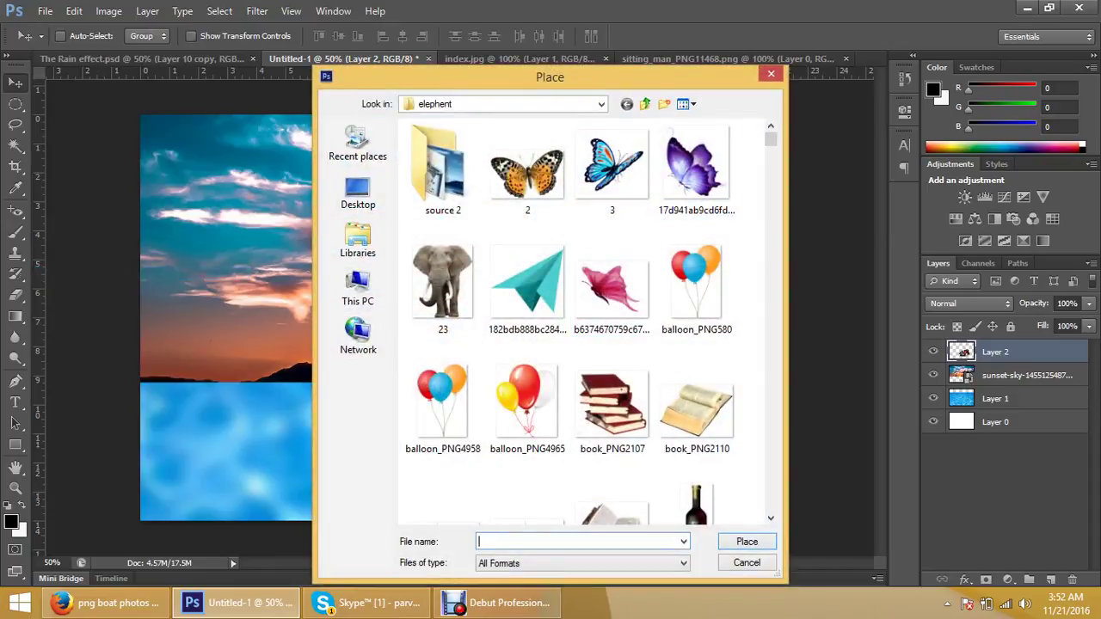
pyautogui.scroll(-3, 585, 319)
pyautogui.scroll(-10, 585, 318)
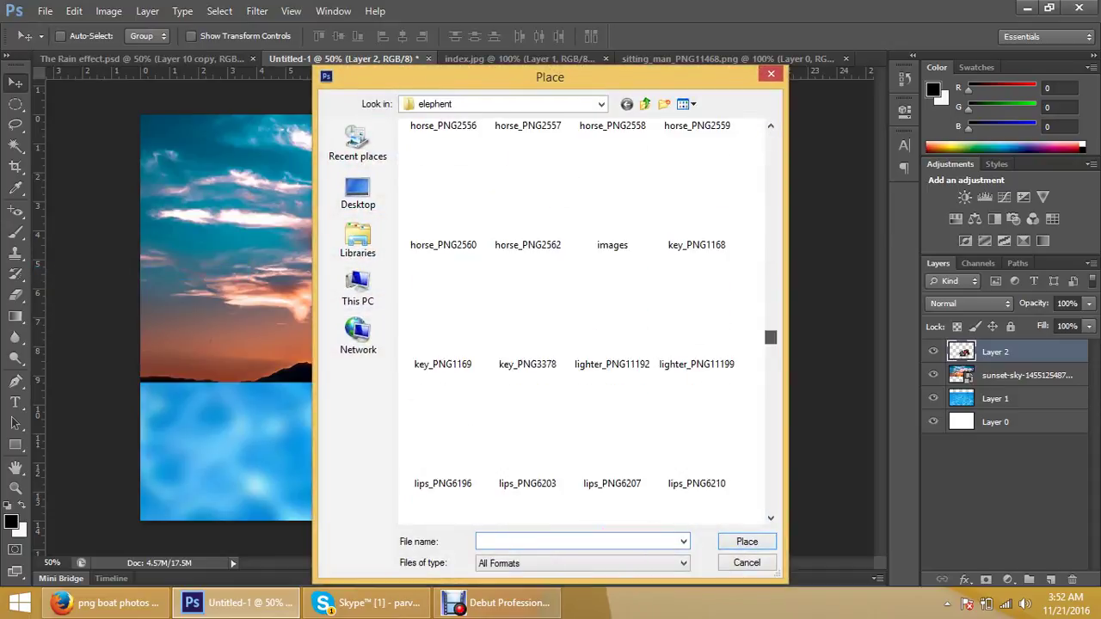
pyautogui.scroll(-10, 585, 318)
pyautogui.scroll(-10, 585, 318)
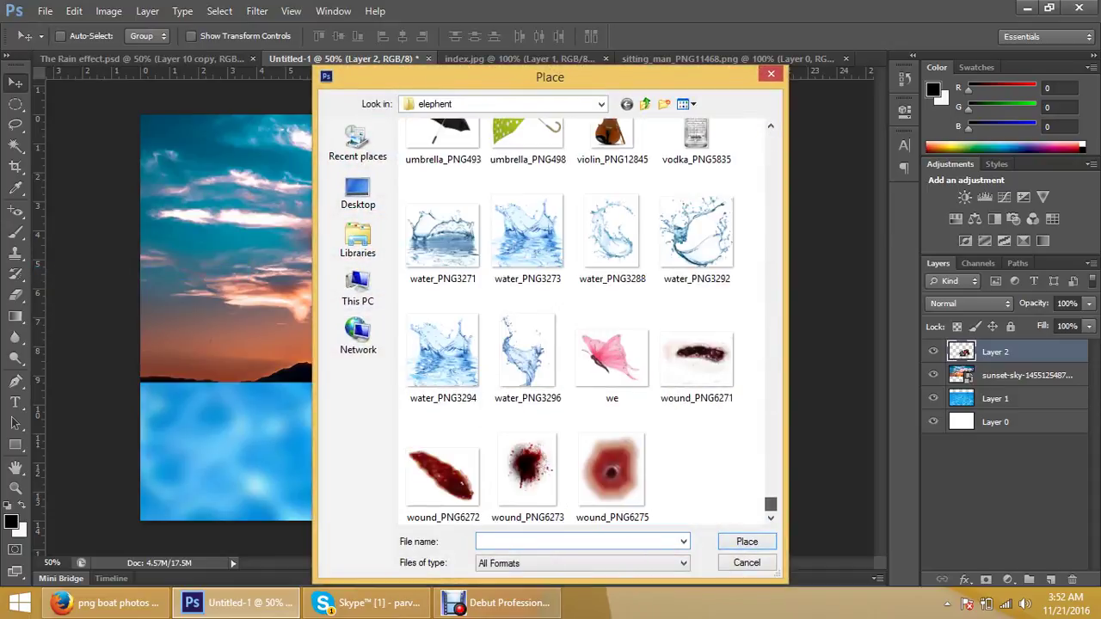
pyautogui.scroll(10, 584, 319)
pyautogui.scroll(2, 584, 318)
pyautogui.scroll(2, 585, 318)
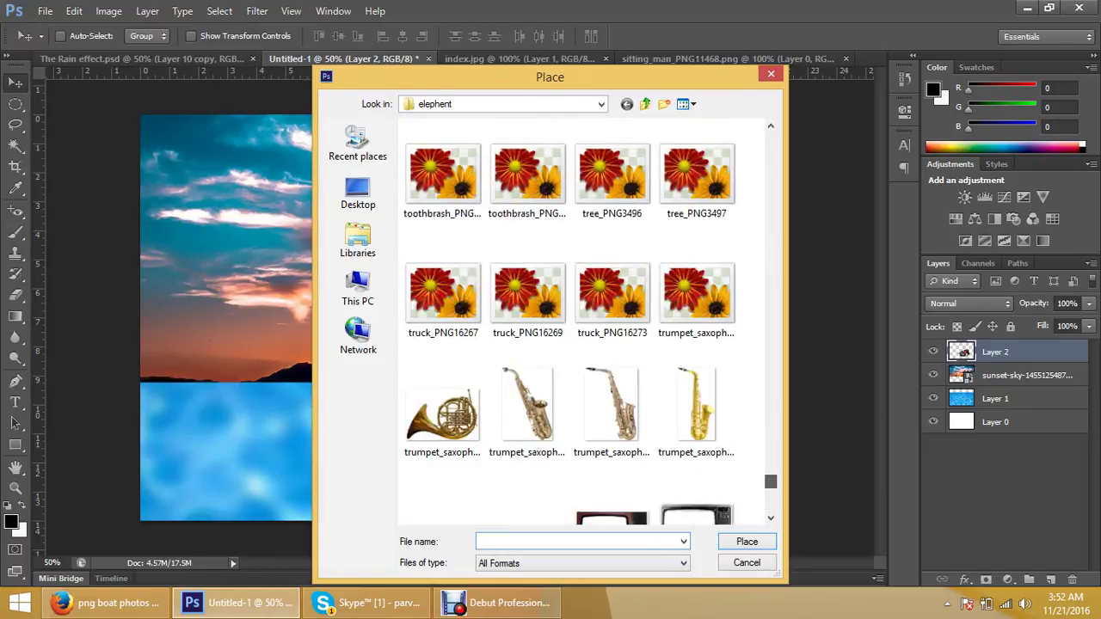
pyautogui.scroll(2, 585, 318)
pyautogui.scroll(1, 585, 318)
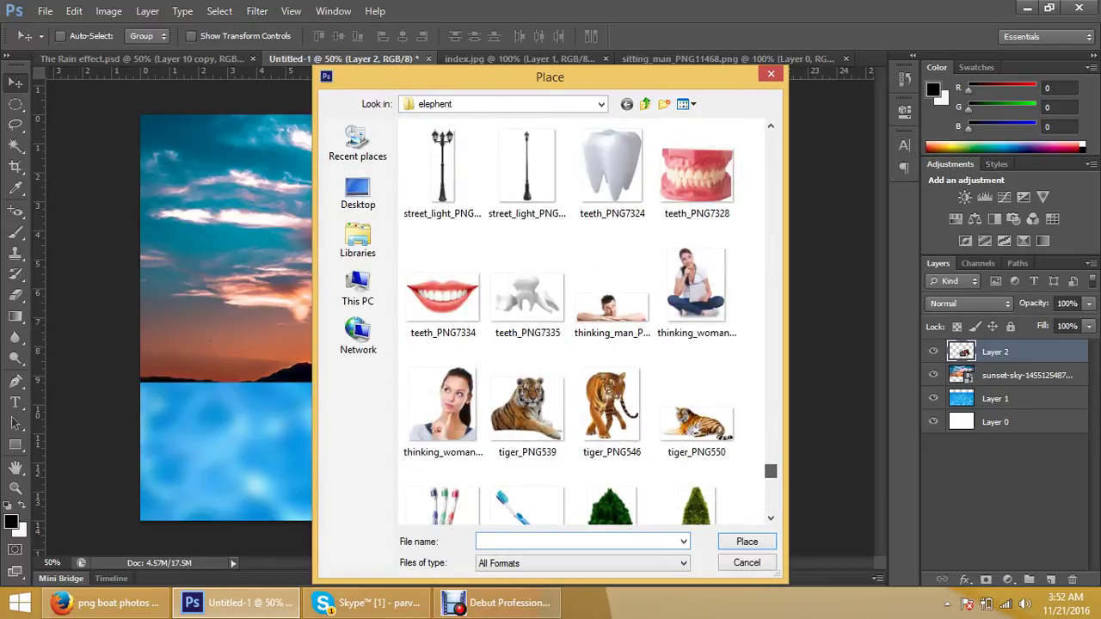
pyautogui.scroll(1, 585, 318)
pyautogui.scroll(2, 585, 318)
pyautogui.scroll(2, 585, 318)
pyautogui.scroll(2, 585, 318)
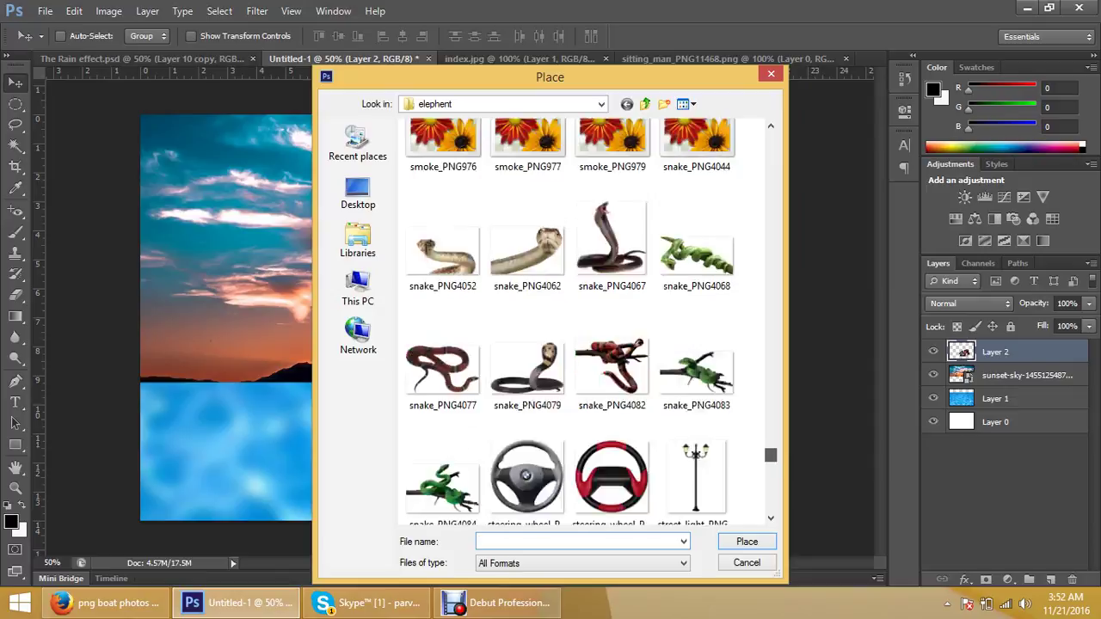
pyautogui.scroll(4, 584, 318)
pyautogui.scroll(1, 585, 318)
pyautogui.scroll(2, 570, 323)
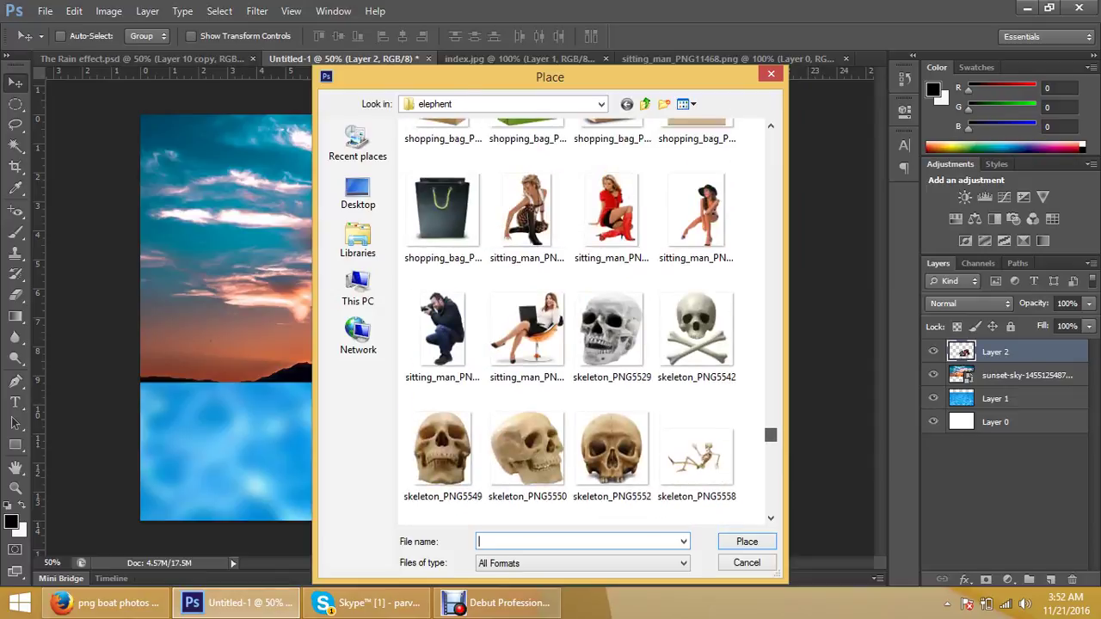
pyautogui.scroll(1, 570, 323)
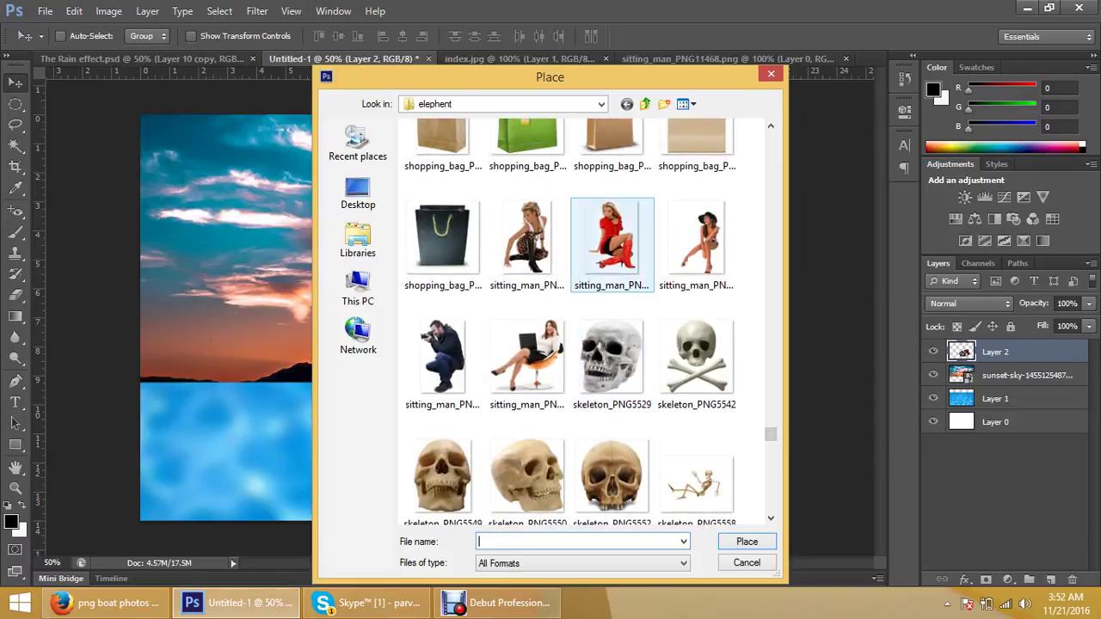
pyautogui.click(611, 241)
pyautogui.press('Escape')
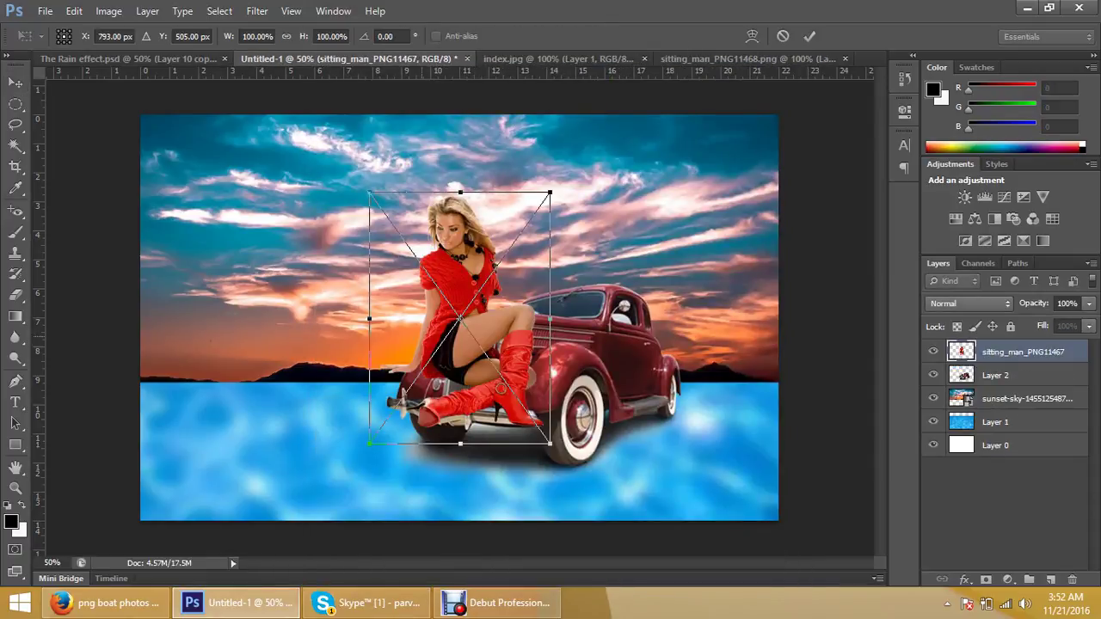
# Scale the woman in red to about 59.5%, perch her on the car's fender, and commit
pyautogui.moveTo(491, 253); pyautogui.dragTo(494, 337)
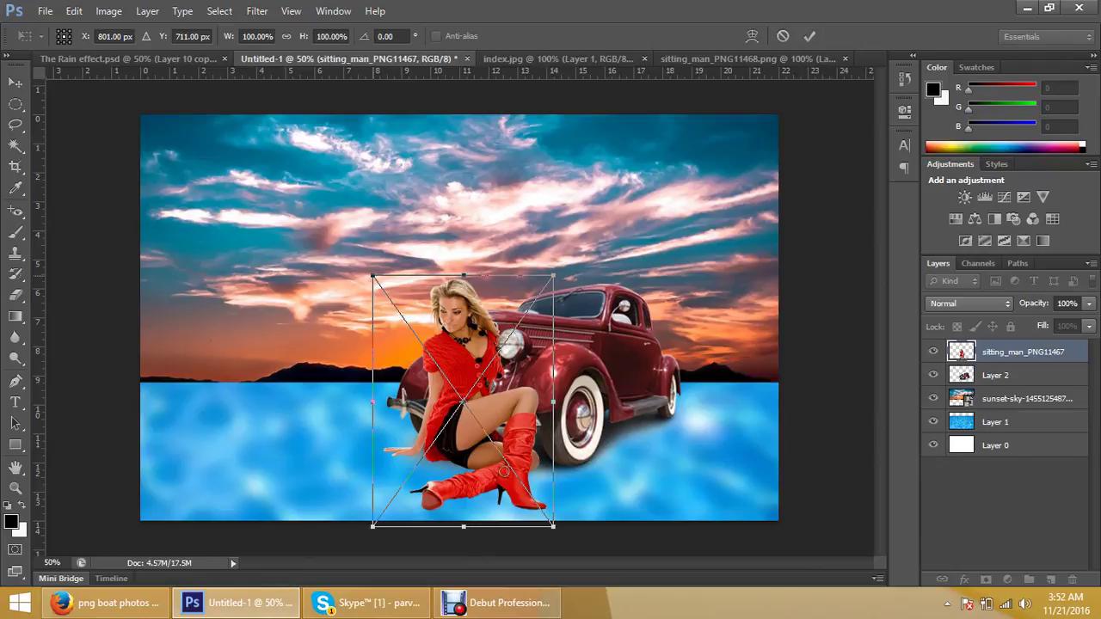
pyautogui.moveTo(372, 276); pyautogui.dragTo(414, 332)
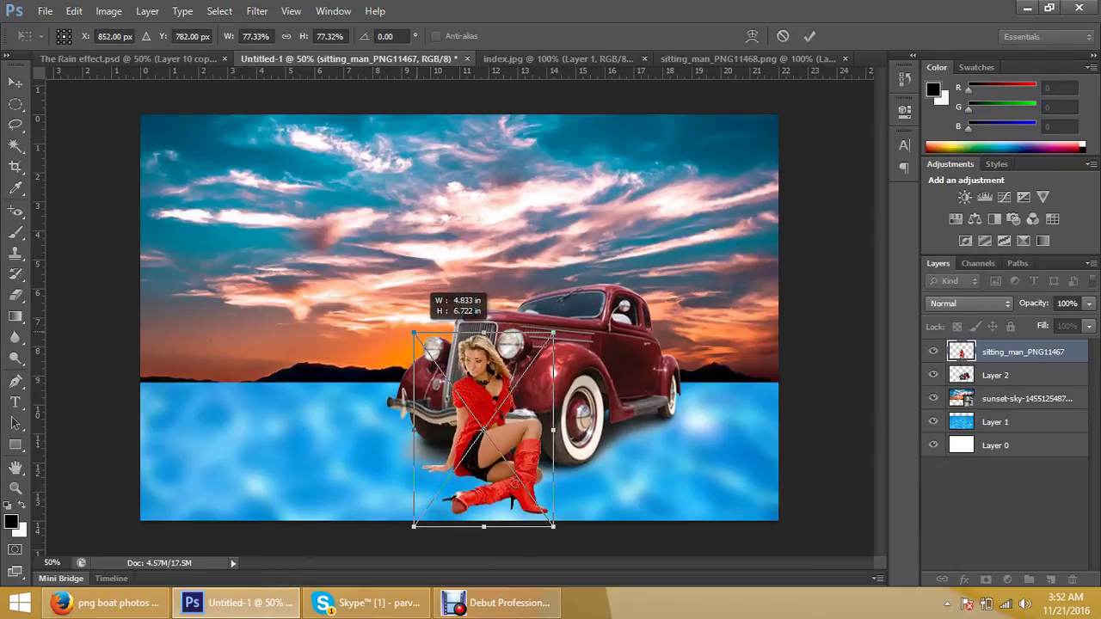
pyautogui.moveTo(520, 390); pyautogui.dragTo(512, 361)
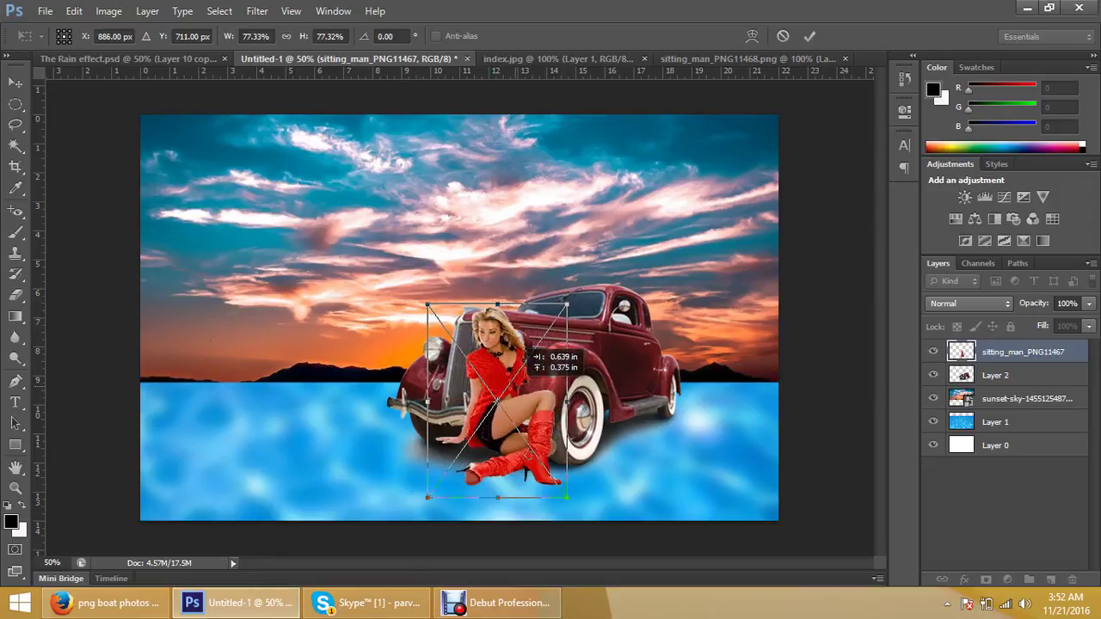
pyautogui.moveTo(513, 364)
pyautogui.mouseDown()
pyautogui.moveTo(625, 365)
pyautogui.moveTo(556, 360)
pyautogui.moveTo(469, 214)
pyautogui.moveTo(576, 228)
pyautogui.moveTo(573, 258)
pyautogui.mouseUp()
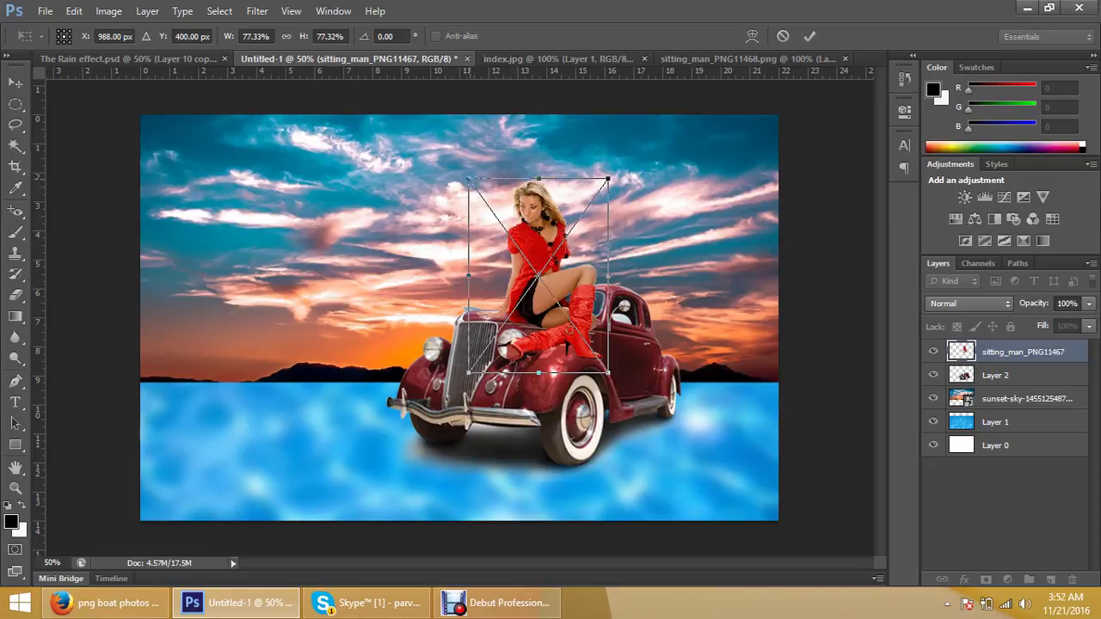
pyautogui.moveTo(469, 180); pyautogui.dragTo(501, 225)
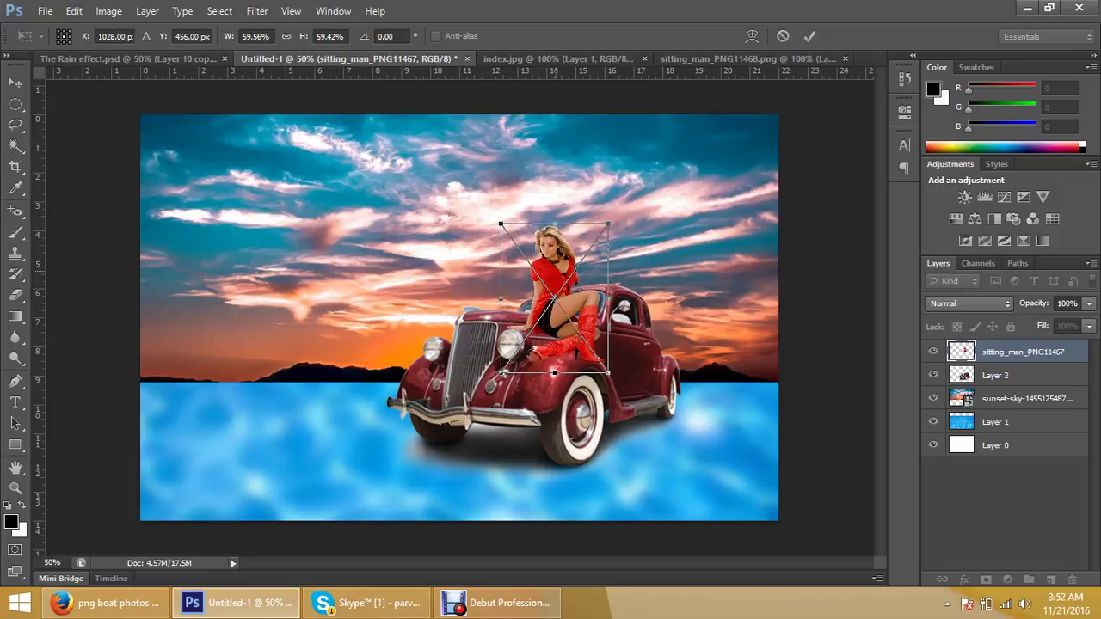
pyautogui.moveTo(569, 242)
pyautogui.mouseDown()
pyautogui.moveTo(520, 251)
pyautogui.moveTo(531, 252)
pyautogui.mouseUp()
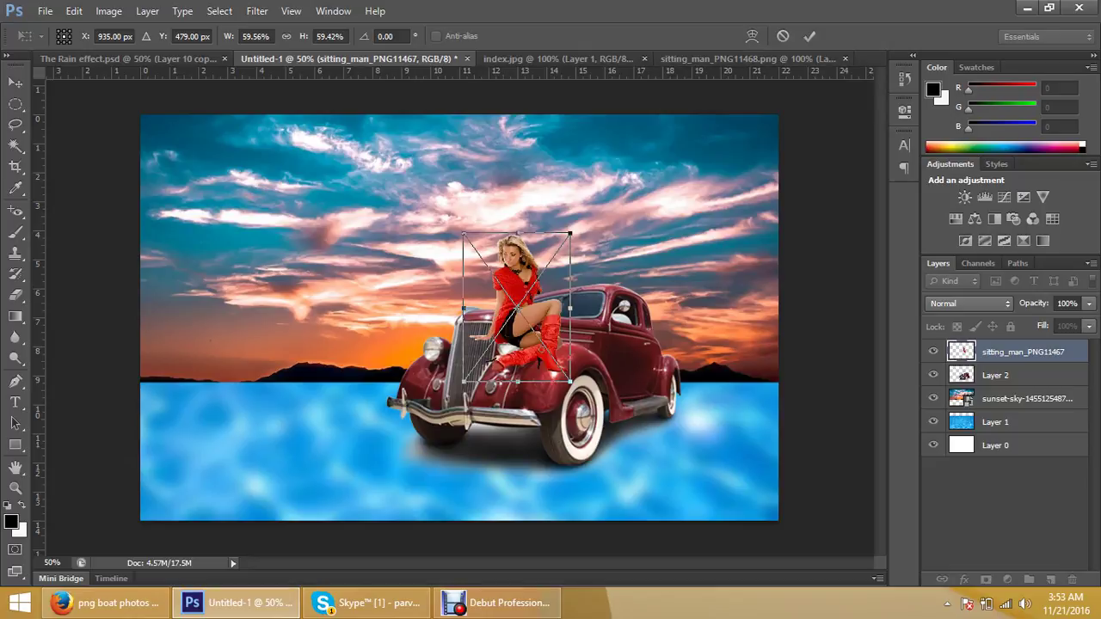
pyautogui.click(809, 37)
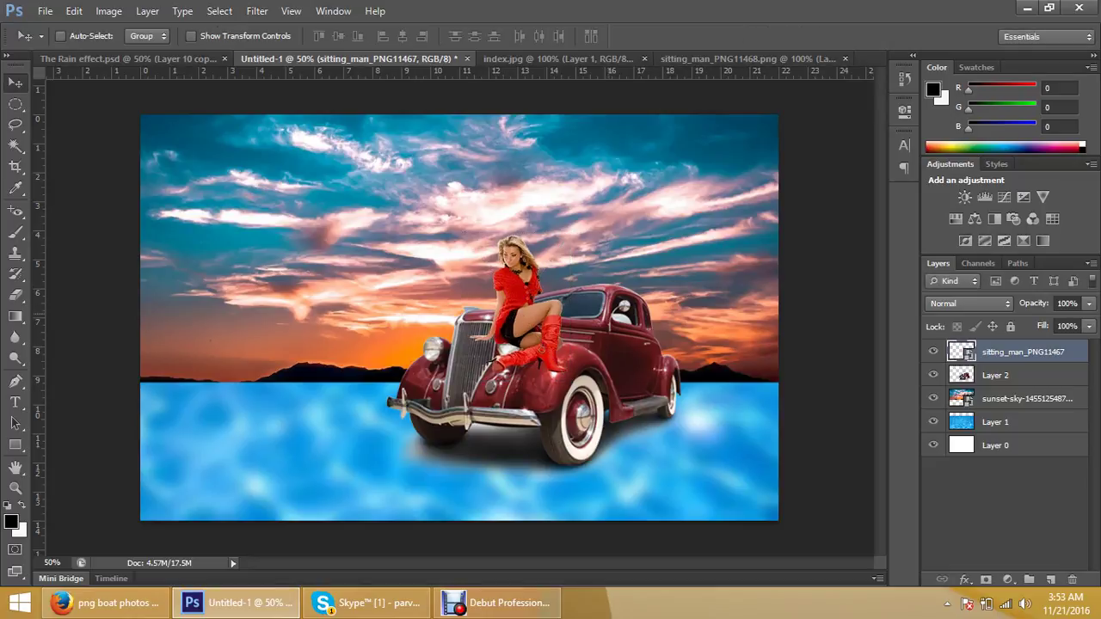
# Select Layer 2 and lower the car slightly on the water
pyautogui.rightClick(609, 319)
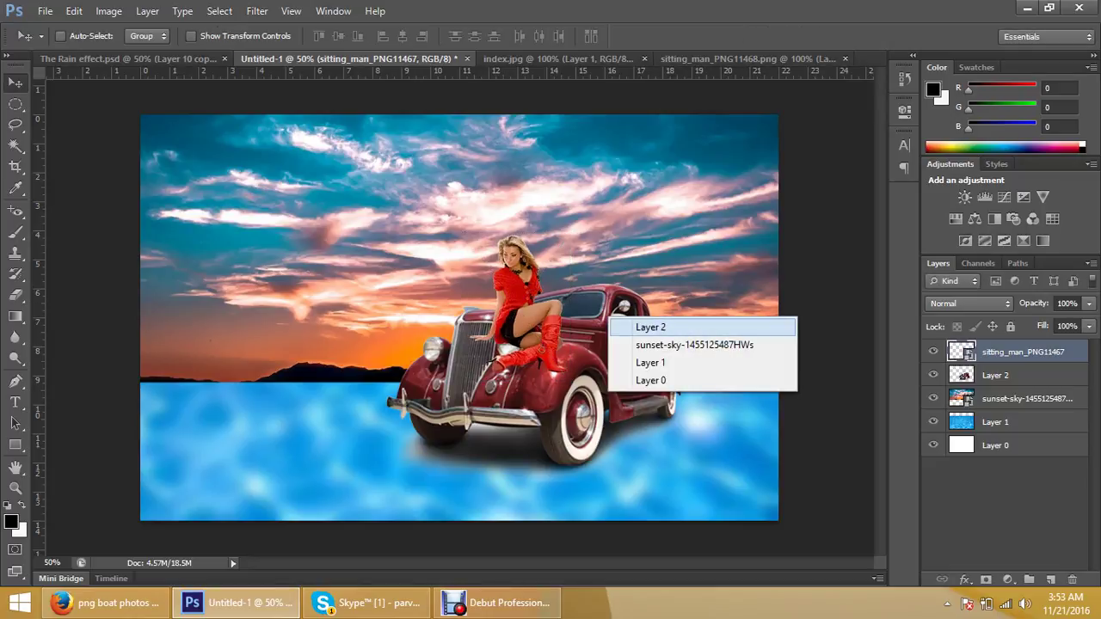
pyautogui.click(649, 327)
pyautogui.moveTo(629, 284)
pyautogui.mouseDown()
pyautogui.moveTo(631, 334)
pyautogui.moveTo(635, 313)
pyautogui.mouseUp()
# Select the woman's layer and raise her slightly onto the car's hood
pyautogui.rightClick(527, 307)
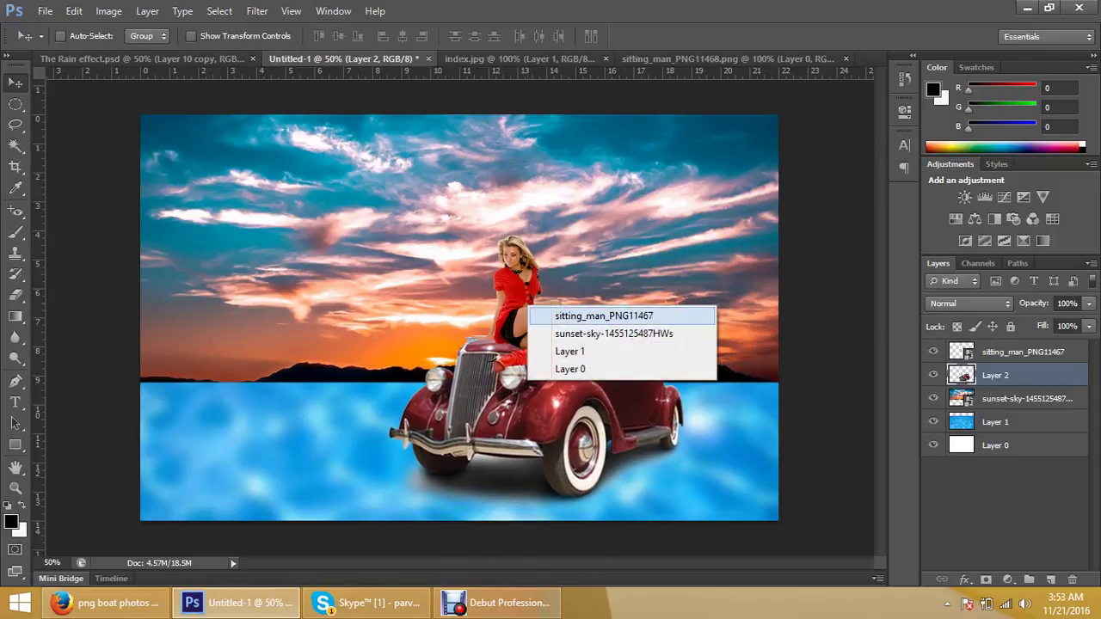
pyautogui.click(602, 315)
pyautogui.moveTo(538, 284)
pyautogui.mouseDown()
pyautogui.moveTo(533, 271)
pyautogui.moveTo(542, 277)
pyautogui.mouseUp()
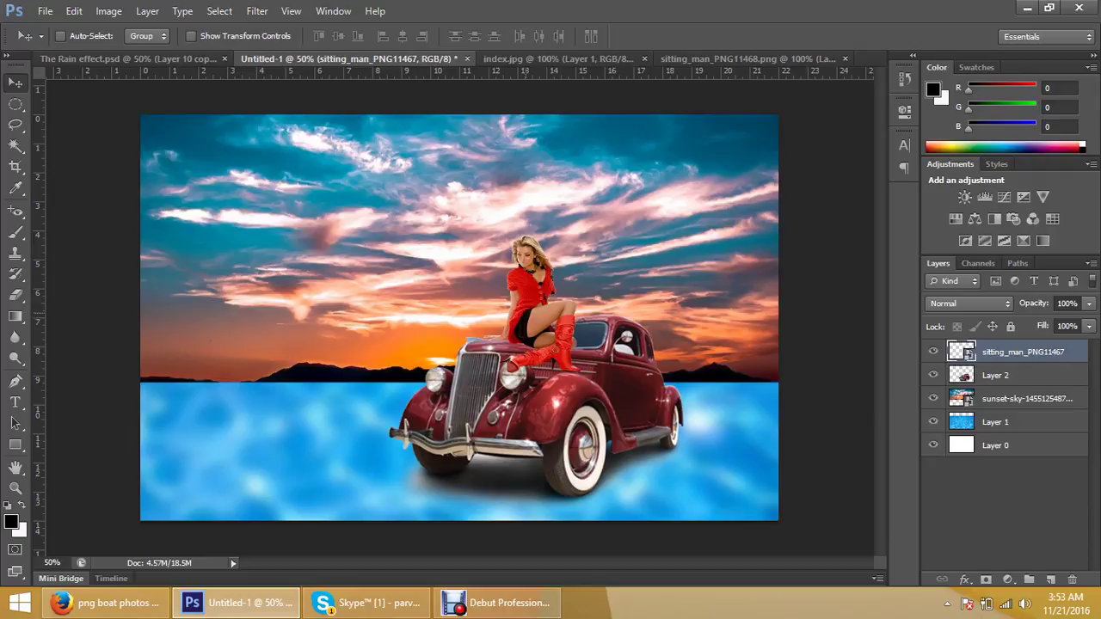
pyautogui.hotkey('ctrl', 't')
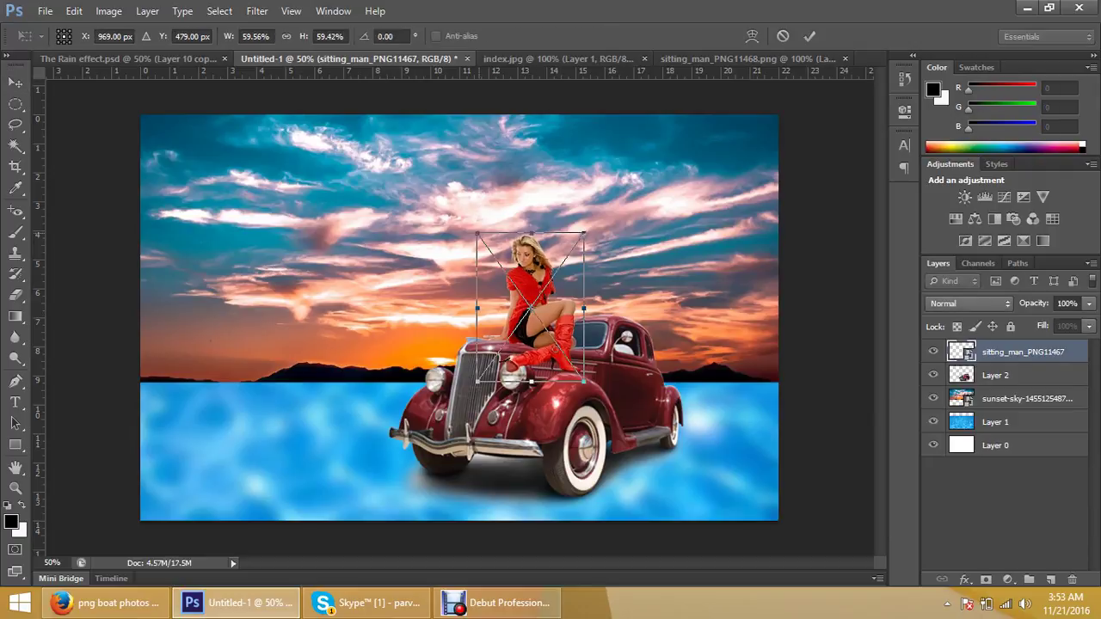
# Rescale the woman in red to about 79%, seat her upright on the hood, and commit
pyautogui.moveTo(478, 232); pyautogui.dragTo(464, 216)
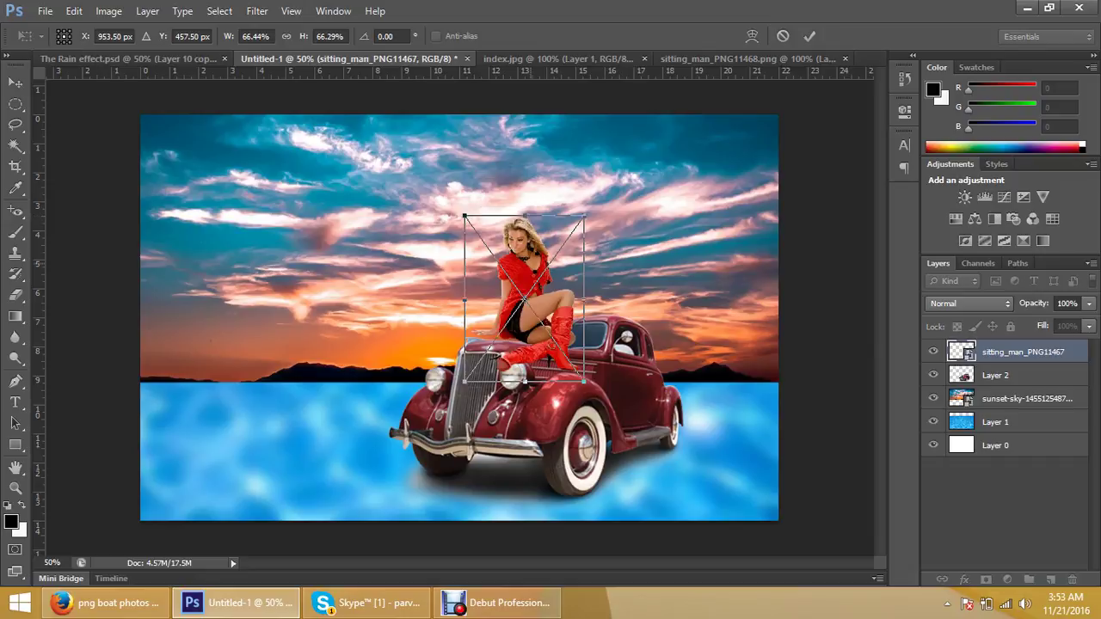
pyautogui.moveTo(540, 233)
pyautogui.mouseDown()
pyautogui.moveTo(555, 225)
pyautogui.moveTo(547, 239)
pyautogui.mouseUp()
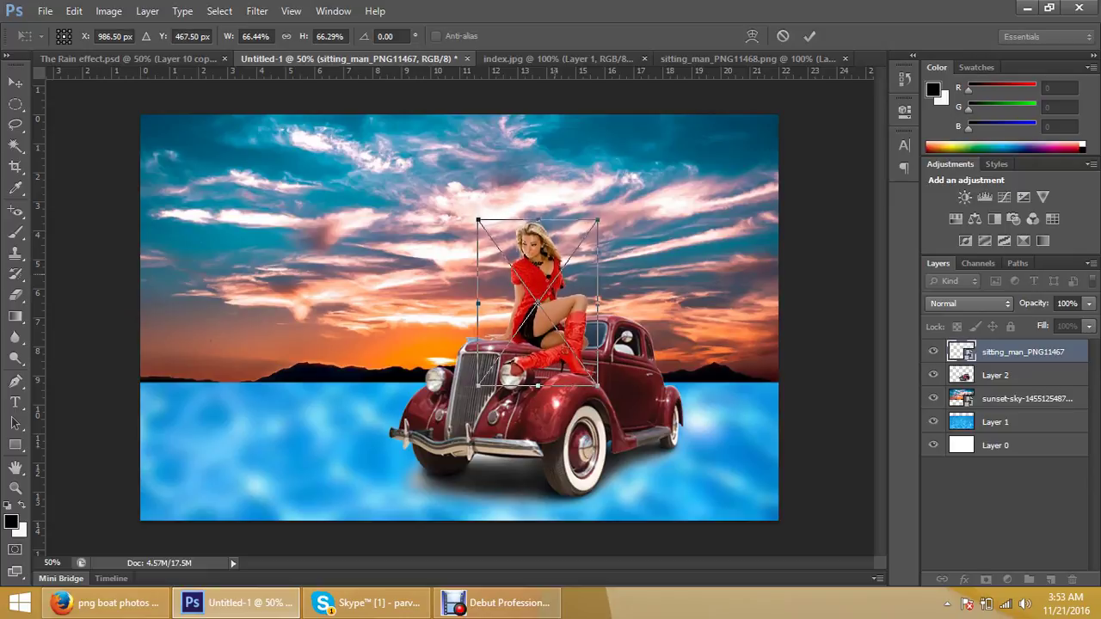
pyautogui.moveTo(547, 239); pyautogui.dragTo(550, 247)
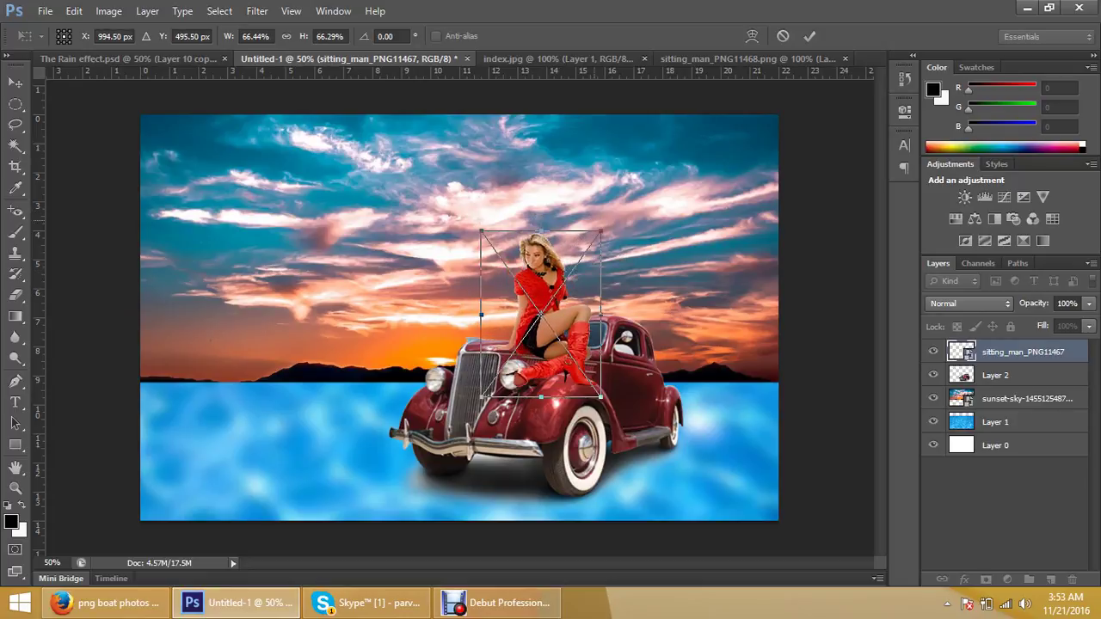
pyautogui.moveTo(600, 231); pyautogui.dragTo(582, 256)
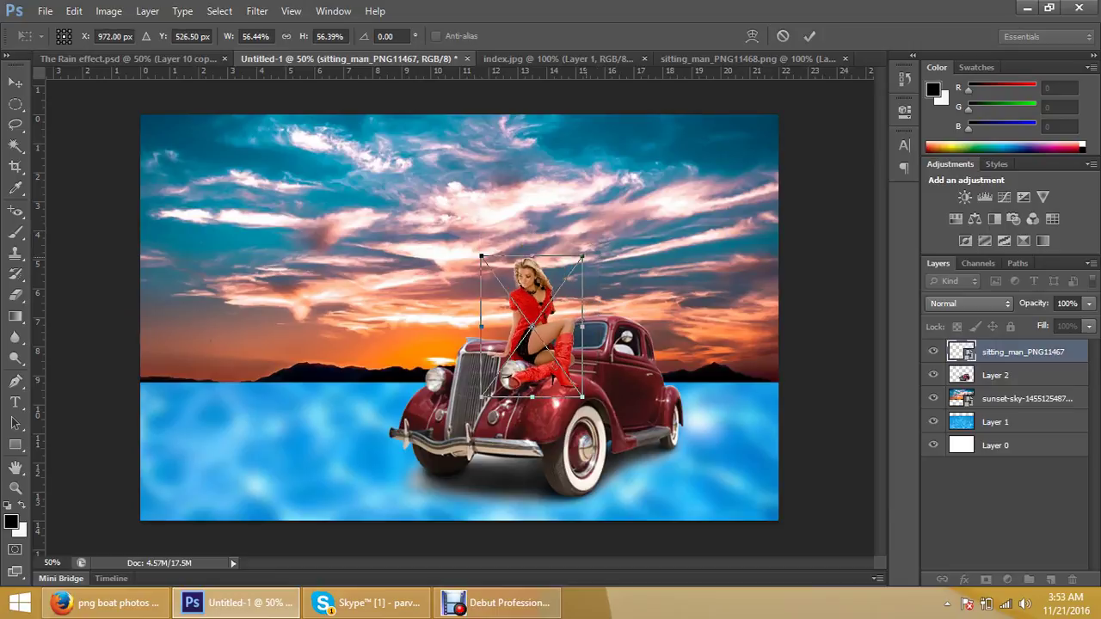
pyautogui.moveTo(553, 289); pyautogui.dragTo(561, 277)
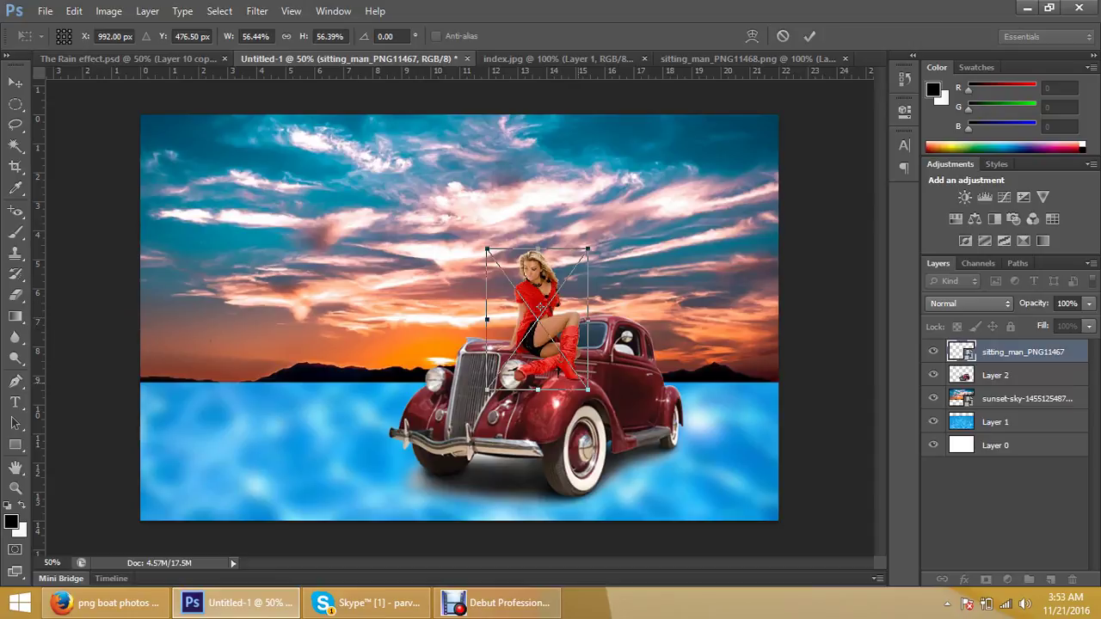
pyautogui.moveTo(588, 390); pyautogui.dragTo(630, 445)
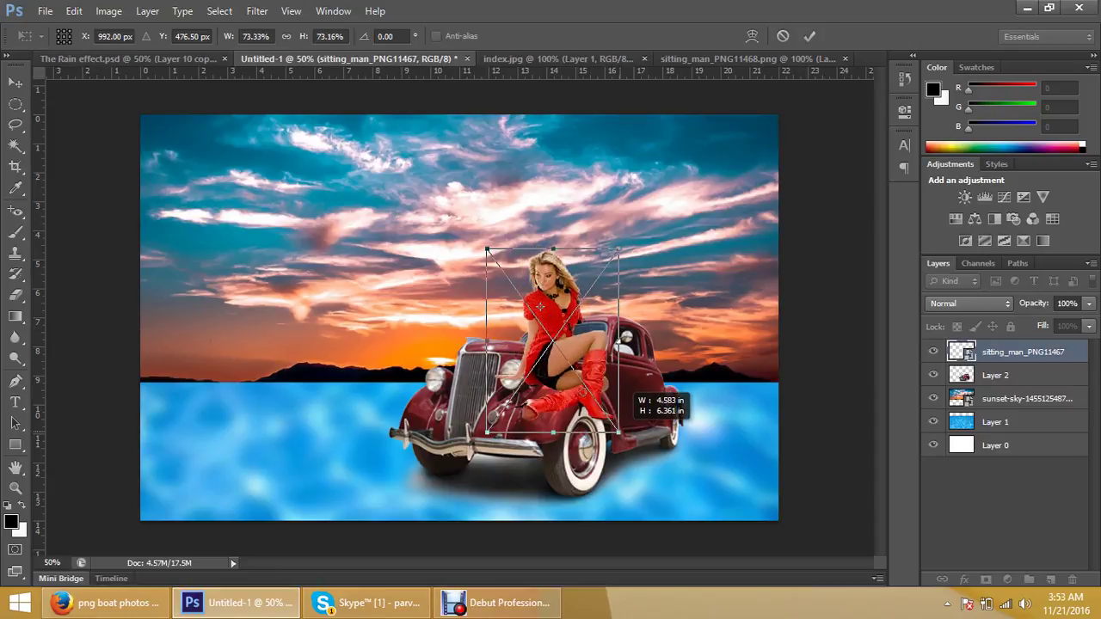
pyautogui.moveTo(603, 377); pyautogui.dragTo(573, 332)
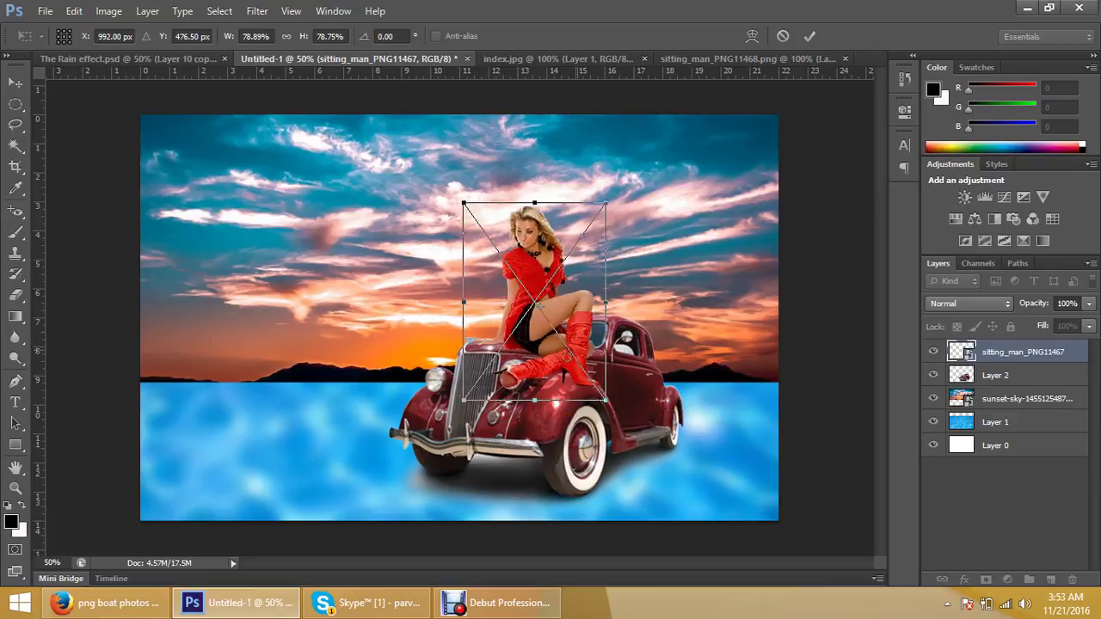
pyautogui.moveTo(581, 292)
pyautogui.mouseDown()
pyautogui.moveTo(588, 282)
pyautogui.moveTo(594, 316)
pyautogui.mouseUp()
pyautogui.click(810, 36)
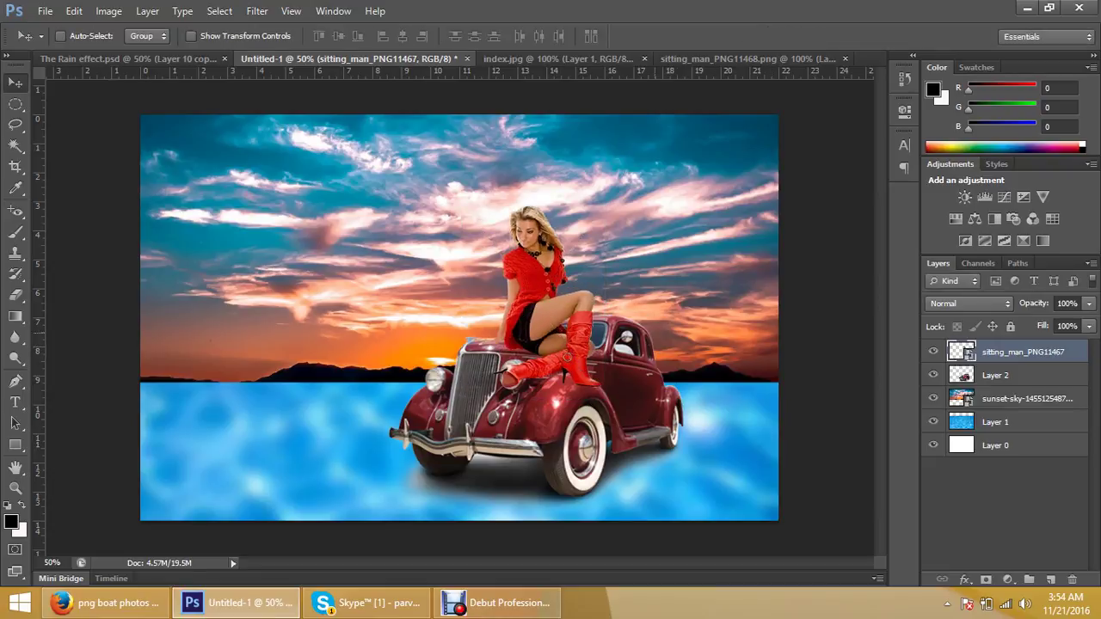
# Rescale the car on Layer 2 to about 104%, reposition it under the woman, and commit
pyautogui.rightClick(614, 348)
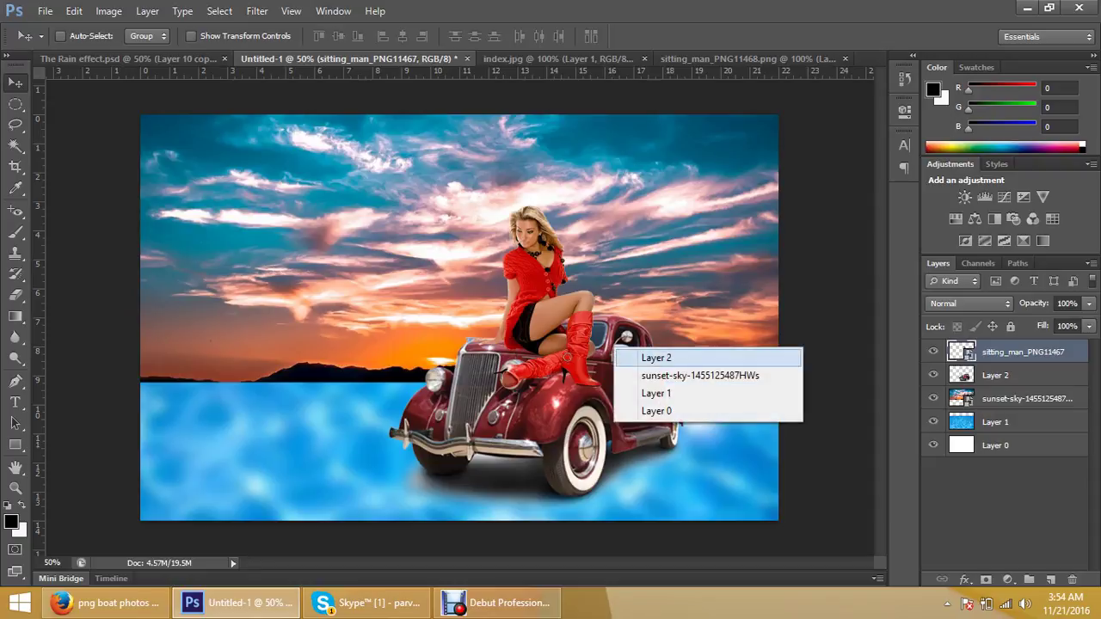
pyautogui.click(657, 358)
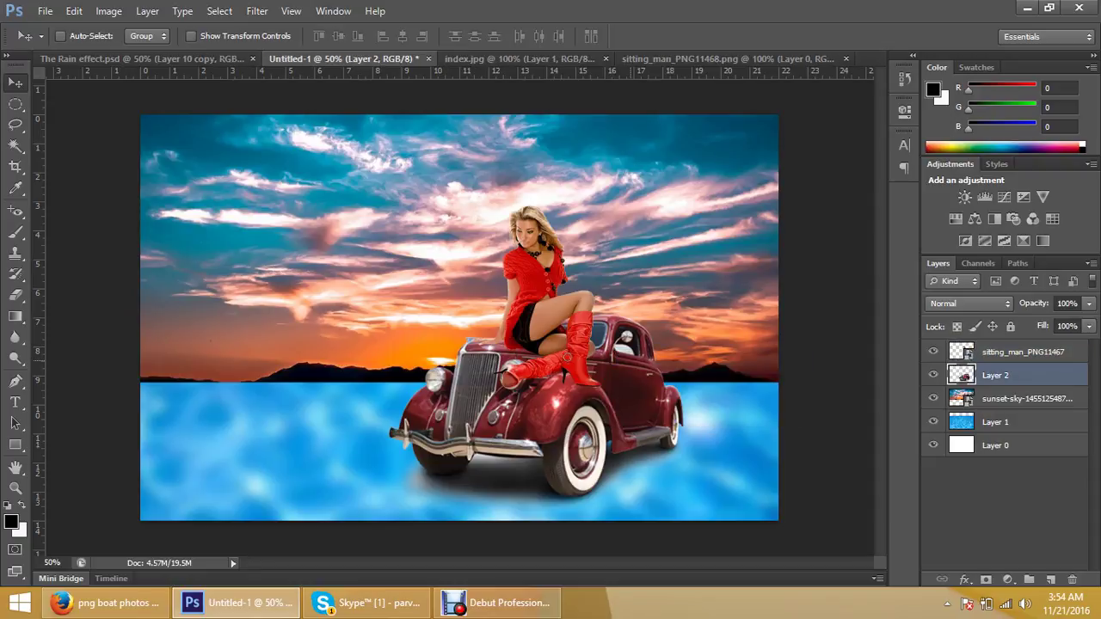
pyautogui.hotkey('ctrl', 't')
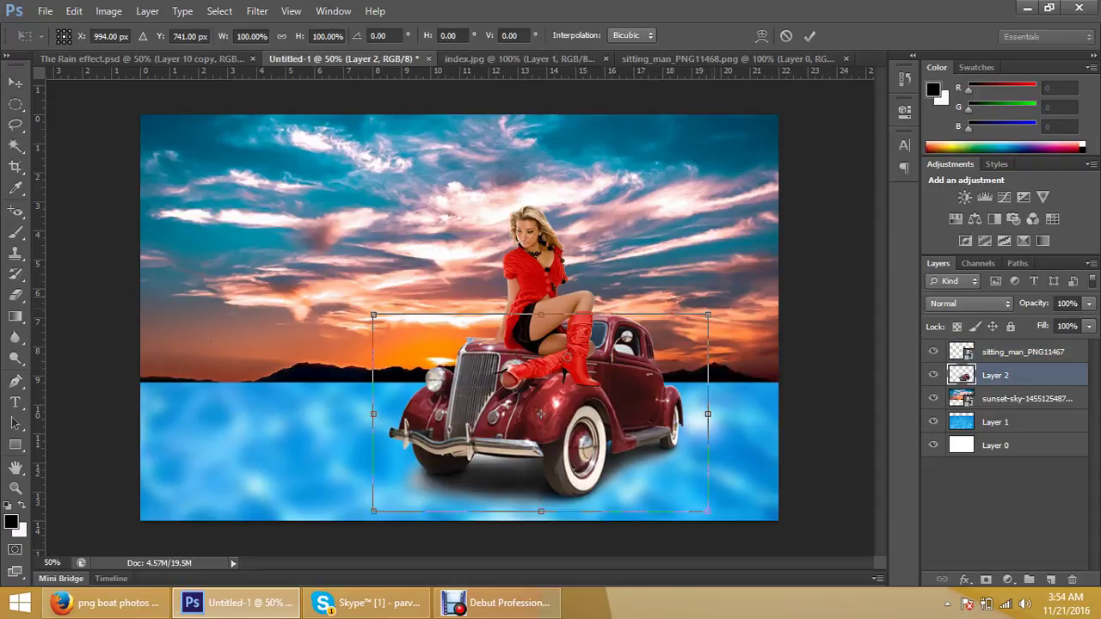
pyautogui.moveTo(707, 315); pyautogui.dragTo(777, 274)
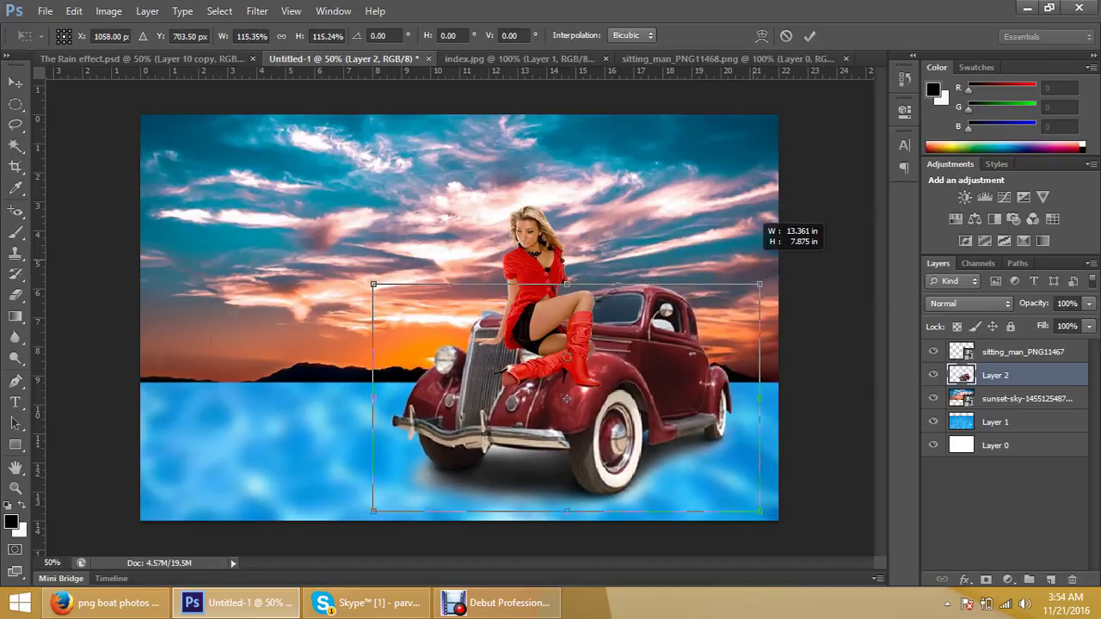
pyautogui.moveTo(777, 274); pyautogui.dragTo(750, 290)
pyautogui.moveTo(685, 320); pyautogui.dragTo(656, 319)
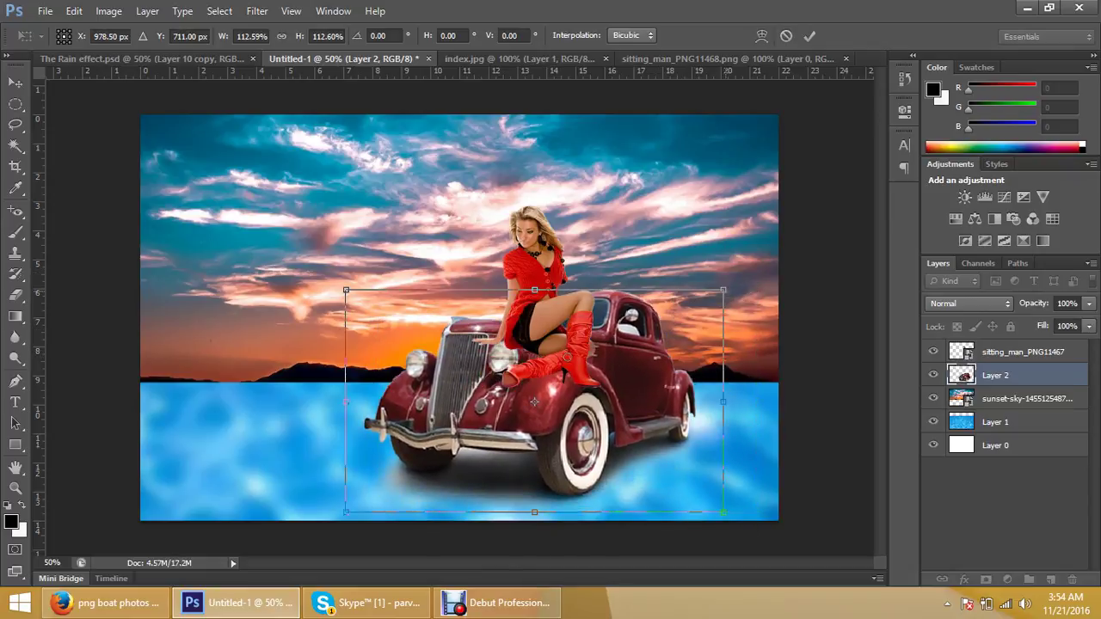
pyautogui.moveTo(723, 291); pyautogui.dragTo(694, 306)
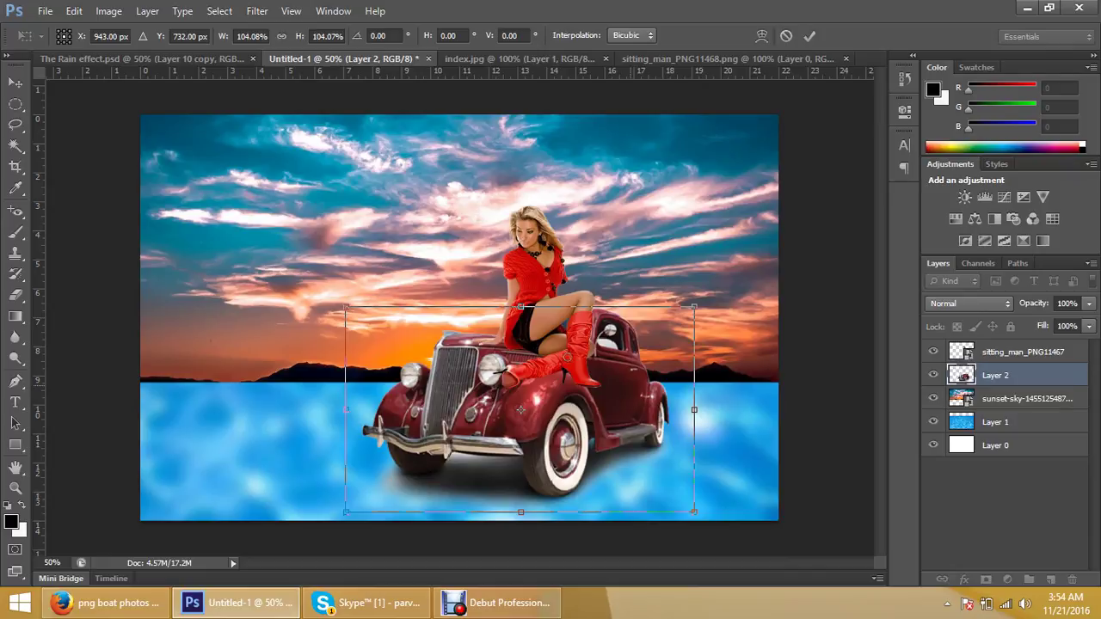
pyautogui.moveTo(626, 331); pyautogui.dragTo(641, 340)
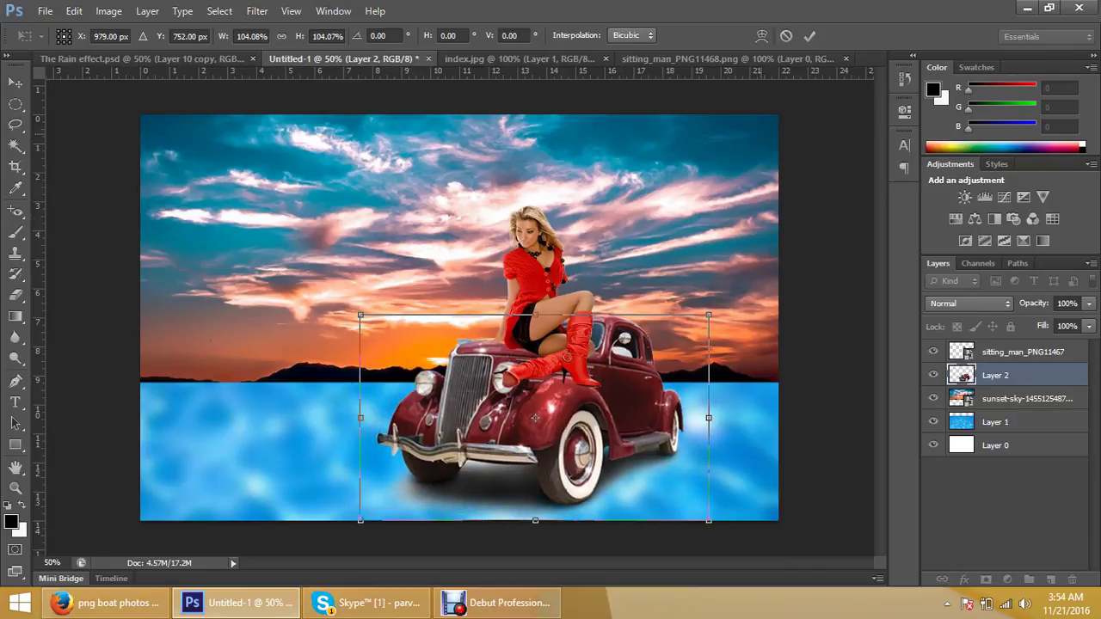
pyautogui.click(810, 36)
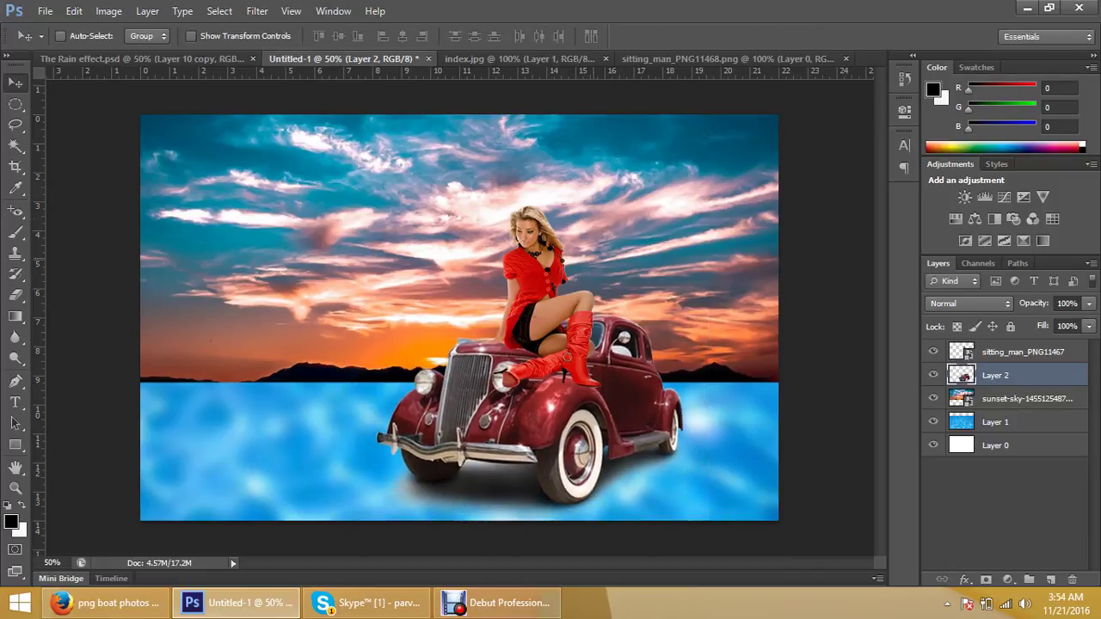
# Try the woman in red beside and on the car, then set her aside on the water
pyautogui.rightClick(534, 270)
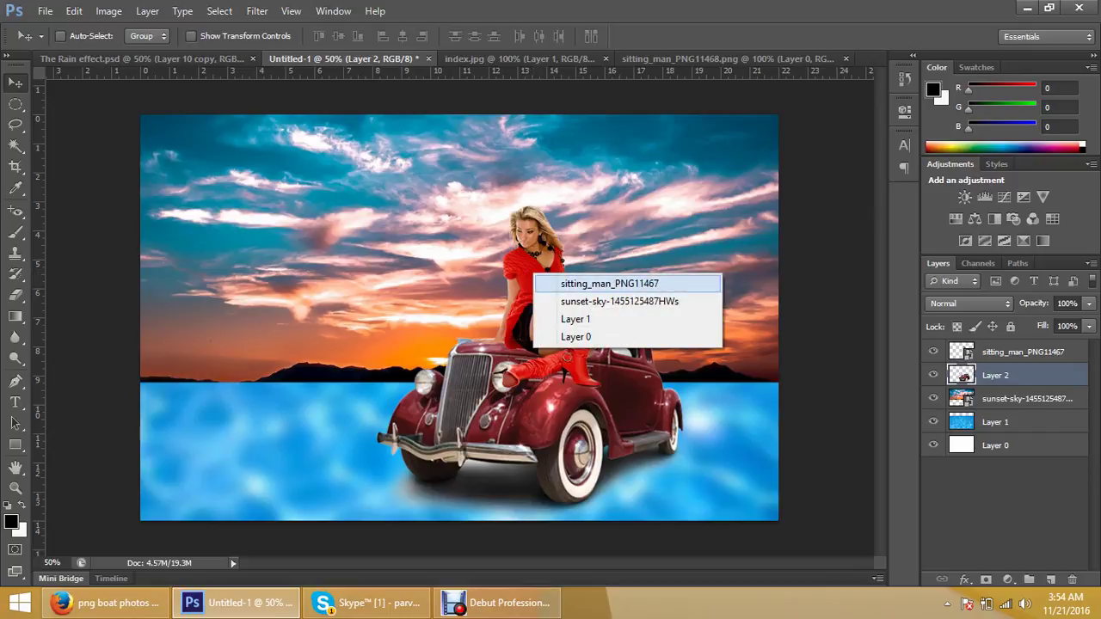
pyautogui.click(585, 280)
pyautogui.moveTo(551, 219); pyautogui.dragTo(486, 357)
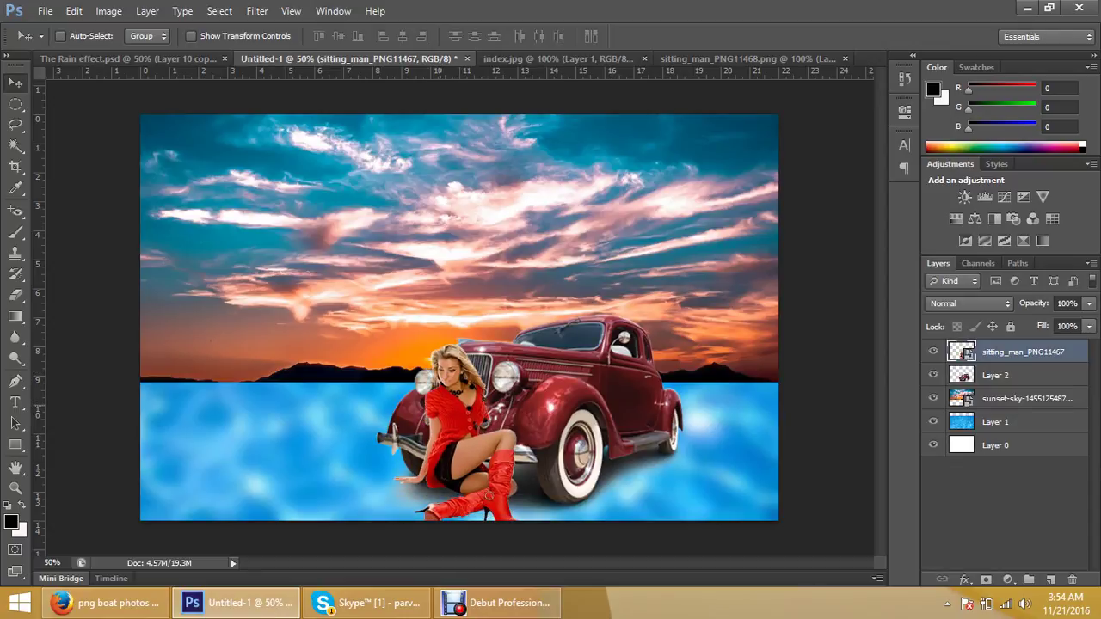
pyautogui.moveTo(485, 357)
pyautogui.mouseDown()
pyautogui.moveTo(555, 219)
pyautogui.moveTo(544, 220)
pyautogui.mouseUp()
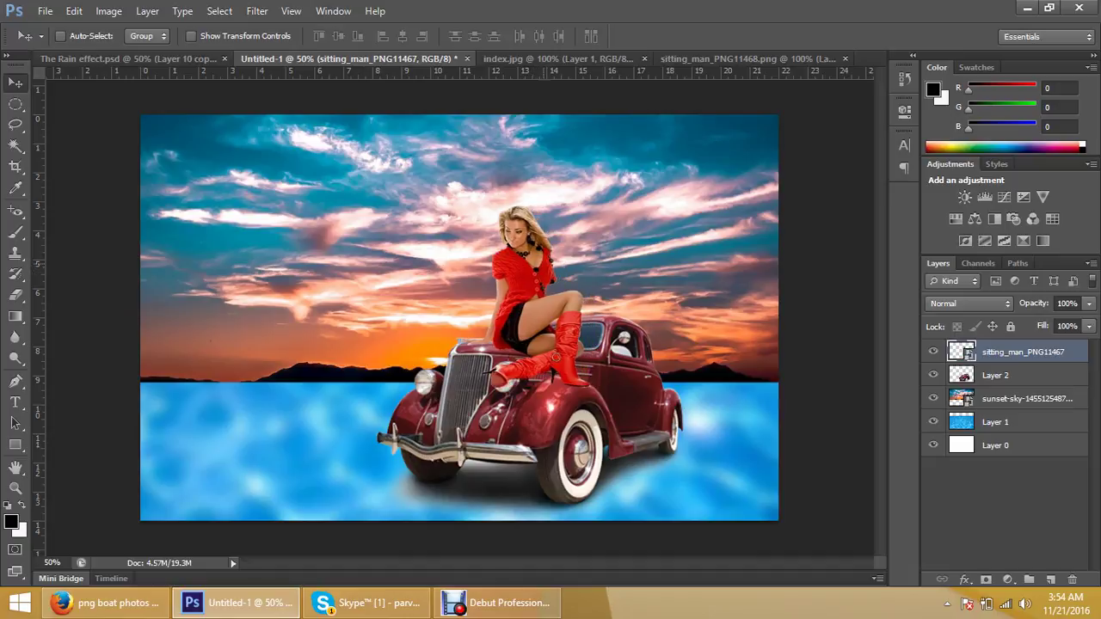
pyautogui.moveTo(544, 221); pyautogui.dragTo(278, 259)
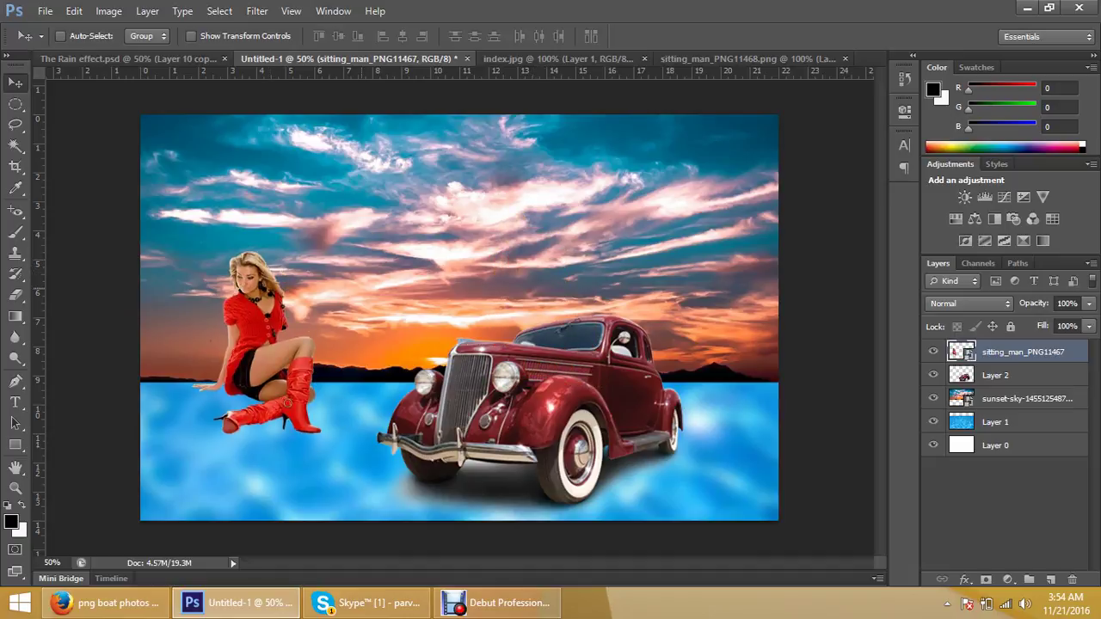
# Raise the red car's layer, Layer 2, slightly up and to the right
pyautogui.rightClick(469, 347)
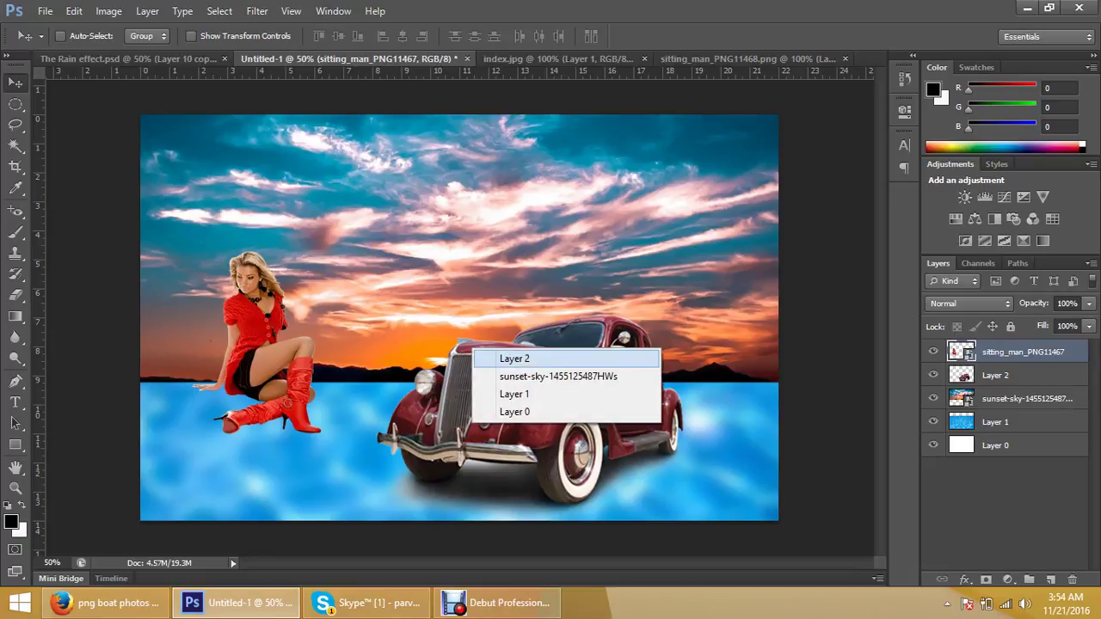
pyautogui.click(499, 357)
pyautogui.moveTo(537, 369); pyautogui.dragTo(544, 337)
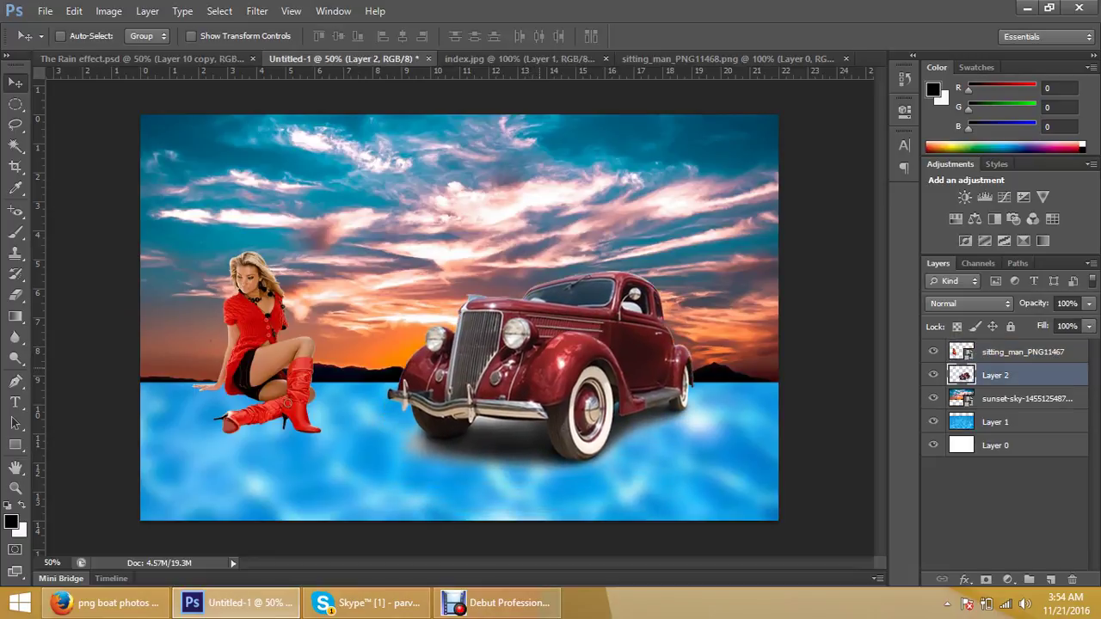
pyautogui.moveTo(547, 335)
pyautogui.mouseDown()
pyautogui.moveTo(557, 320)
pyautogui.moveTo(555, 330)
pyautogui.mouseUp()
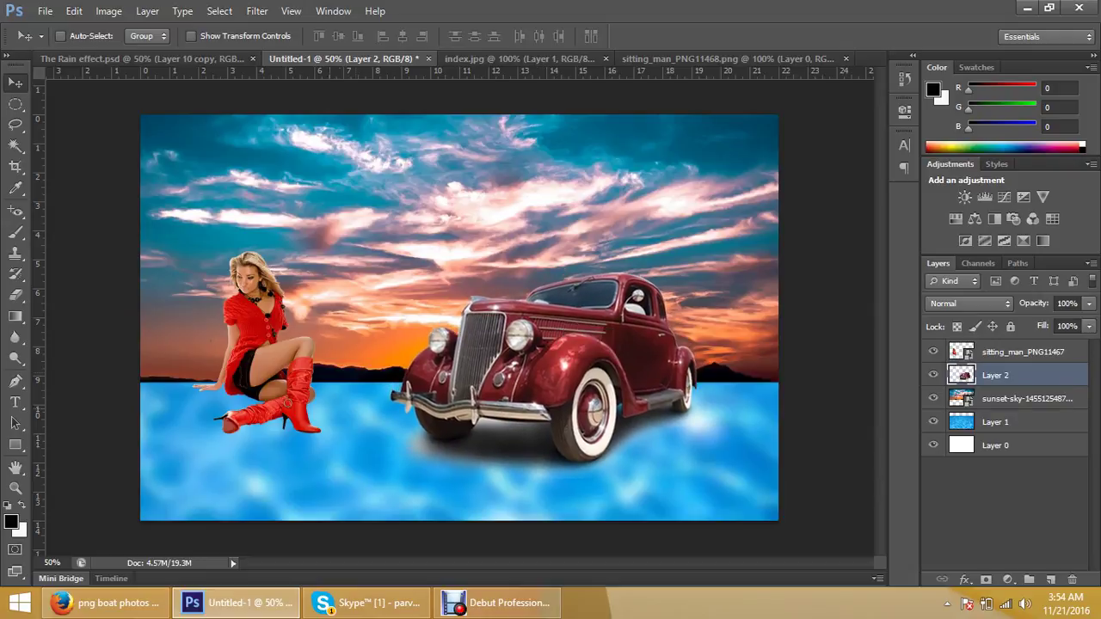
# Seat the woman in red low against the car's front grille
pyautogui.rightClick(262, 354)
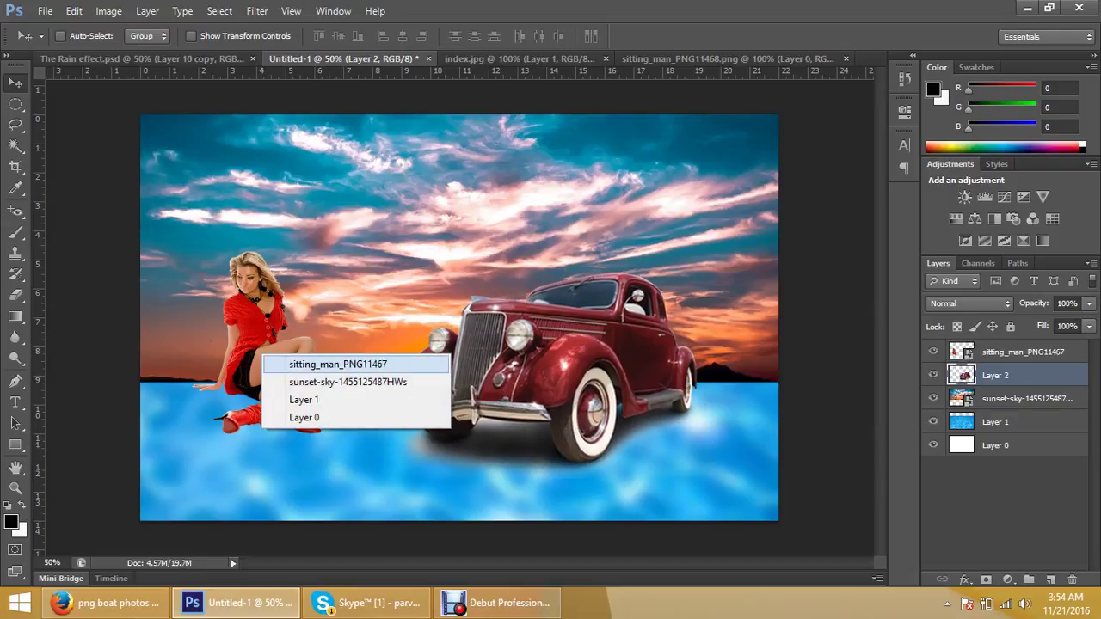
pyautogui.click(338, 364)
pyautogui.moveTo(280, 307)
pyautogui.mouseDown()
pyautogui.moveTo(495, 345)
pyautogui.moveTo(496, 361)
pyautogui.mouseUp()
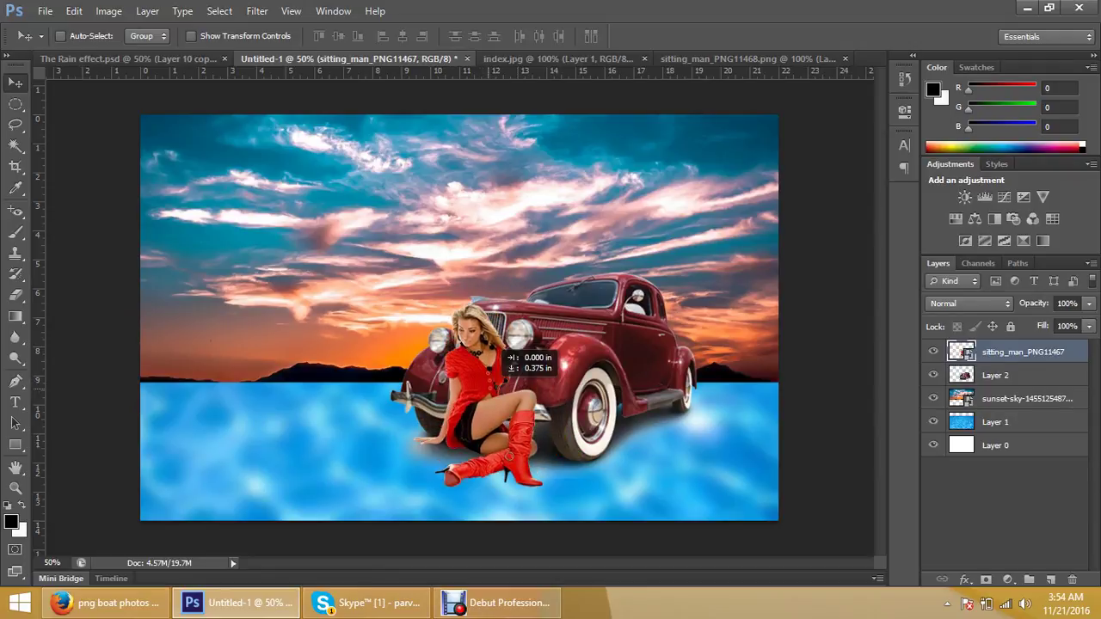
pyautogui.moveTo(503, 354); pyautogui.dragTo(512, 354)
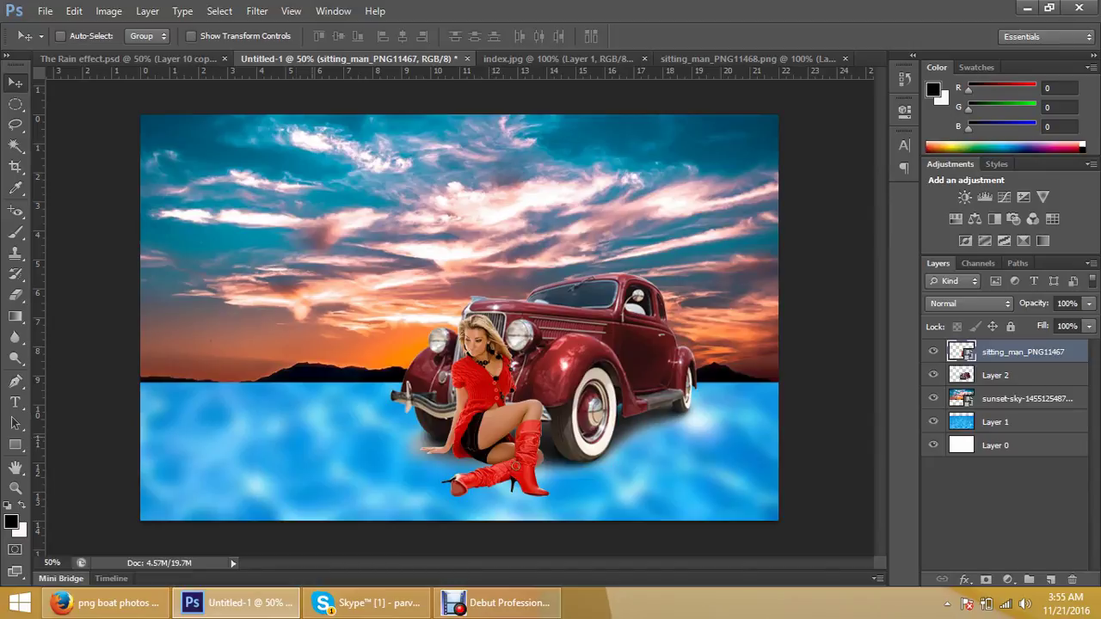
# Select the water layer, Layer 1, and open its Blending Options in Layer Style
pyautogui.rightClick(318, 434)
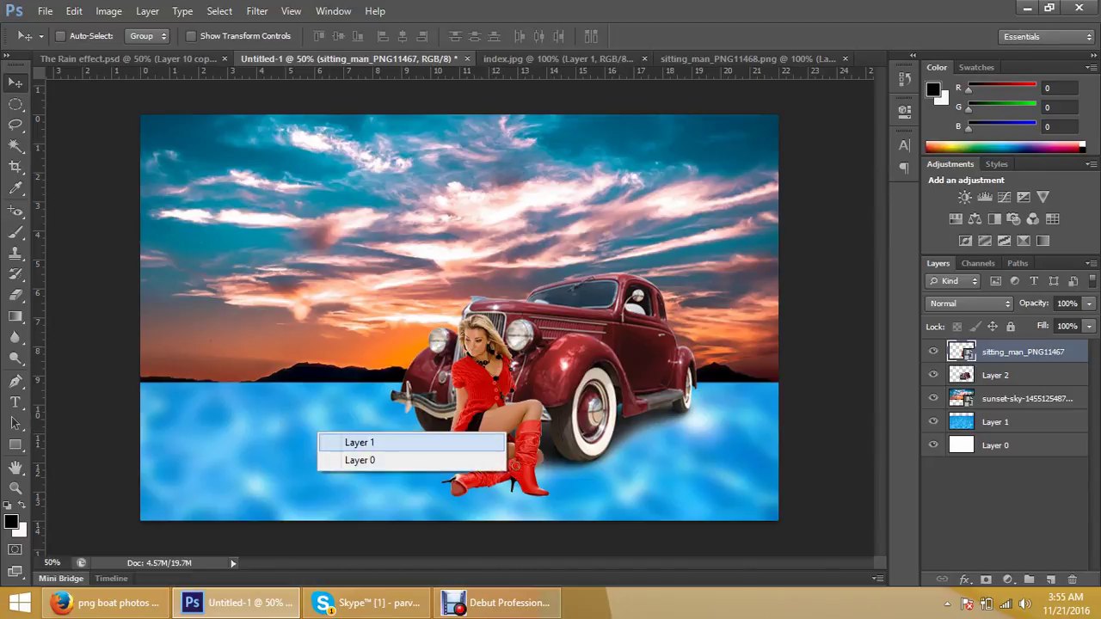
pyautogui.click(360, 442)
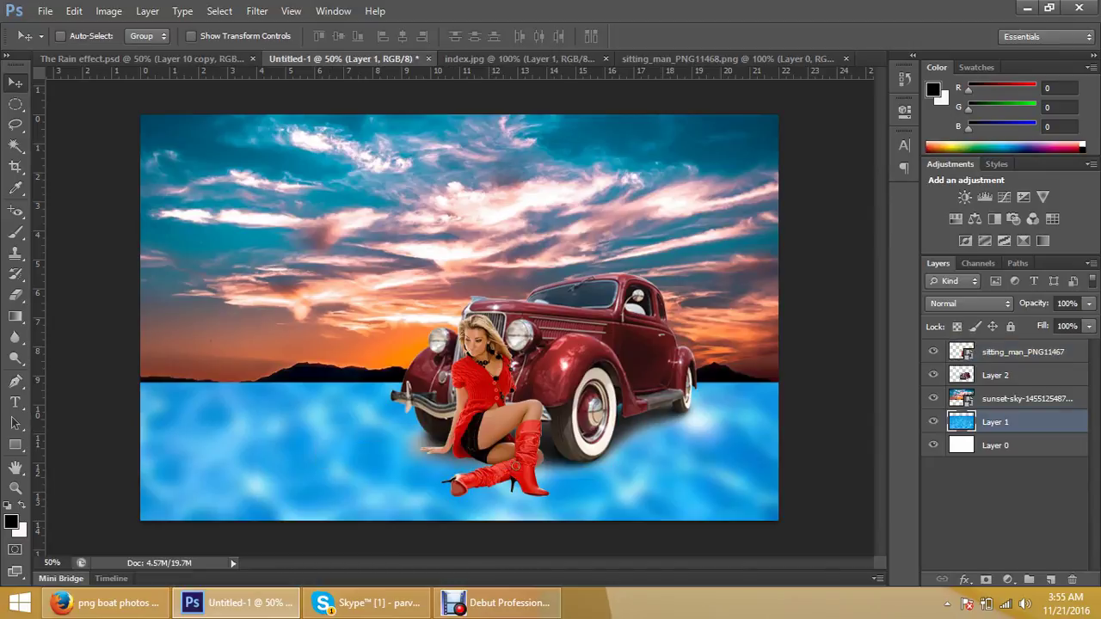
pyautogui.rightClick(1003, 422)
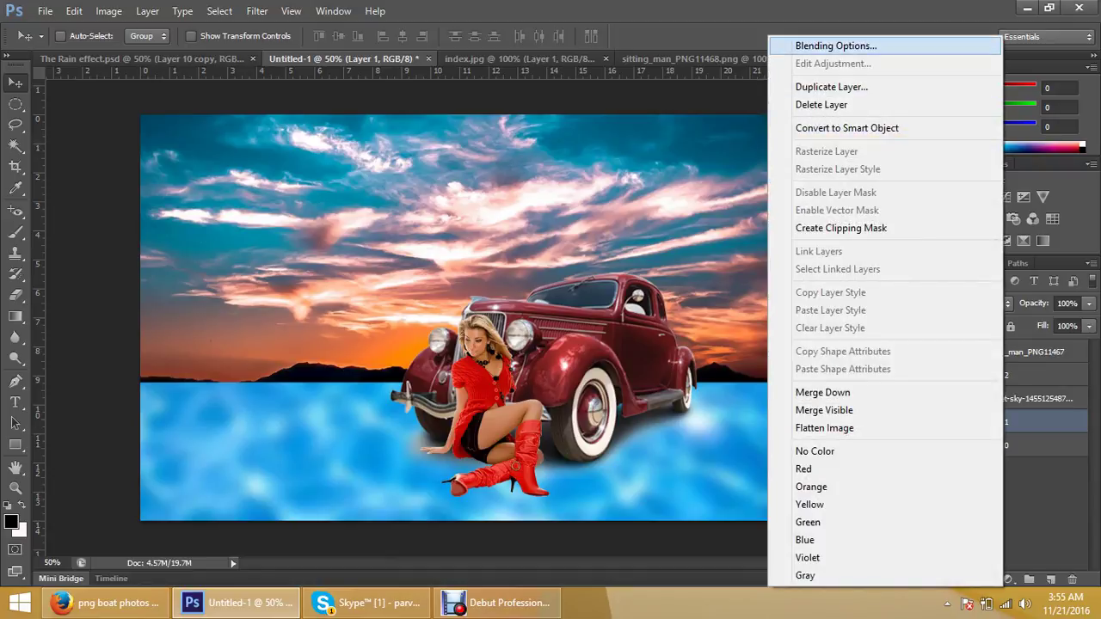
pyautogui.click(834, 45)
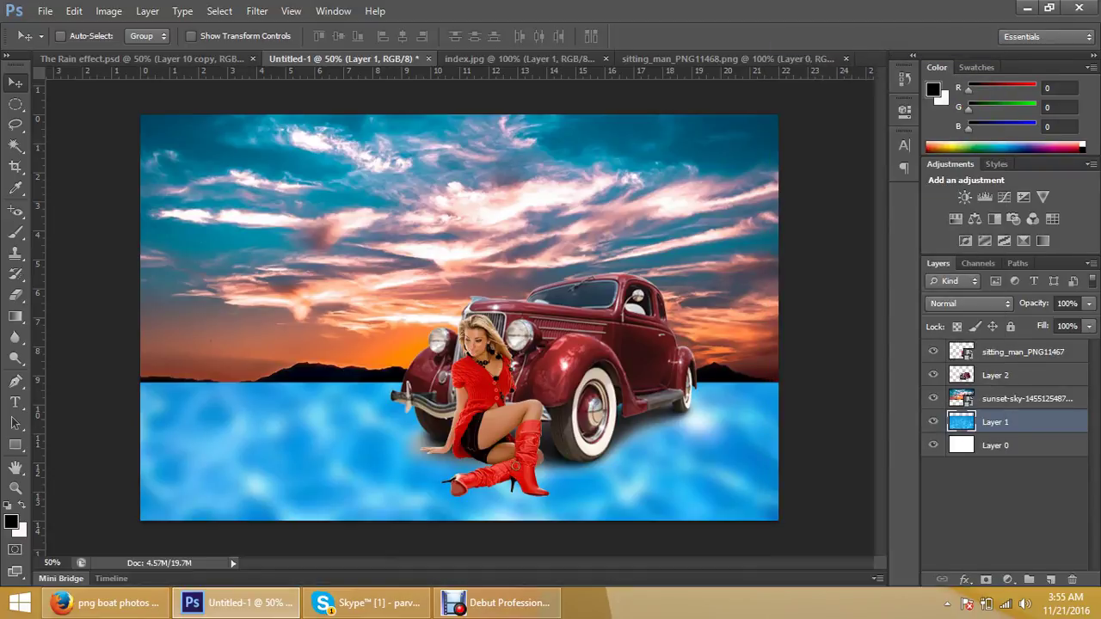
pyautogui.click(1065, 301)
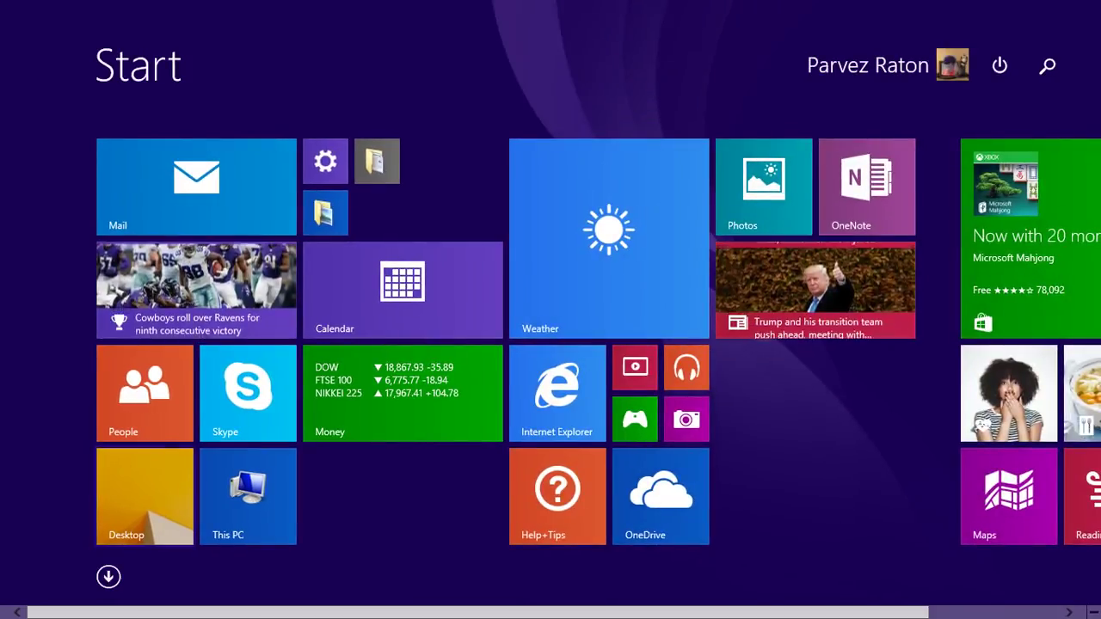
pyautogui.press('super')
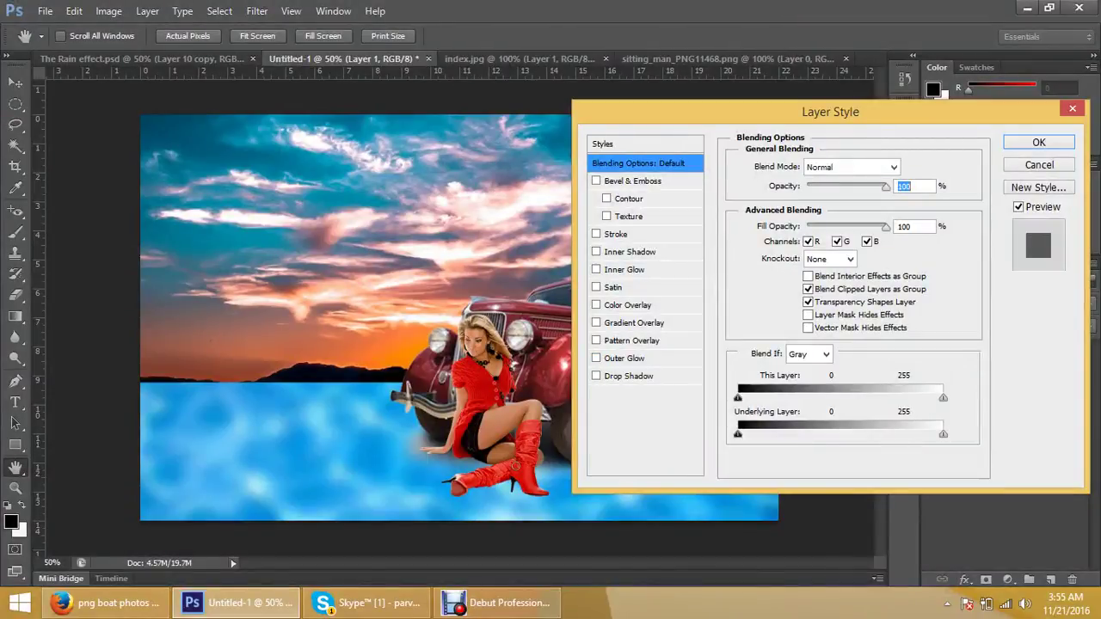
# Add a Gradient Overlay to the water and set its blend mode to Multiply
pyautogui.click(597, 322)
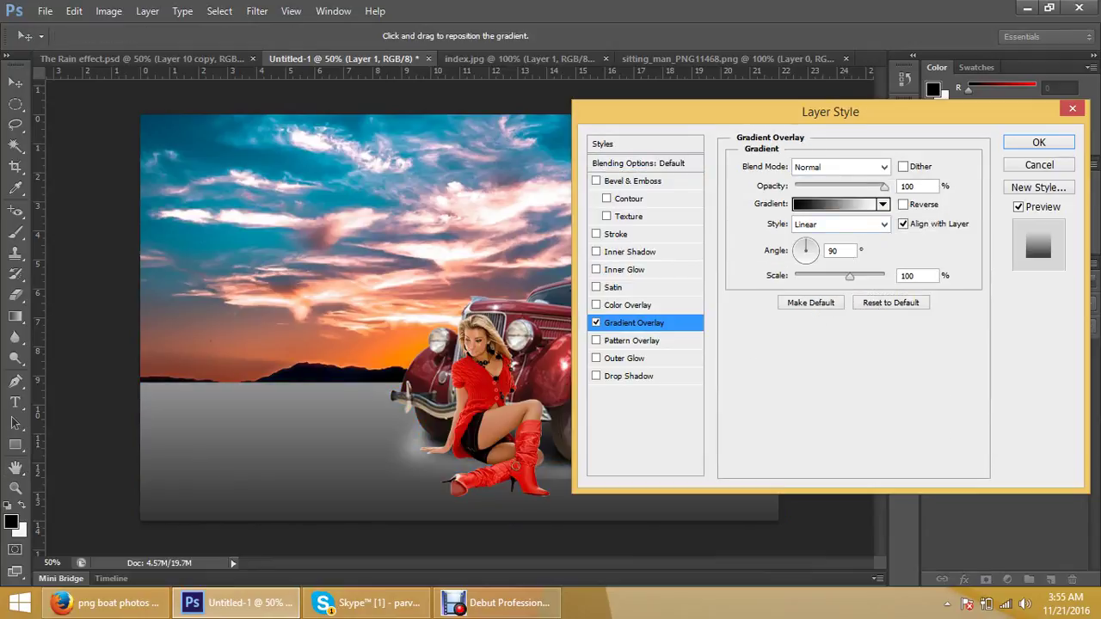
pyautogui.click(841, 166)
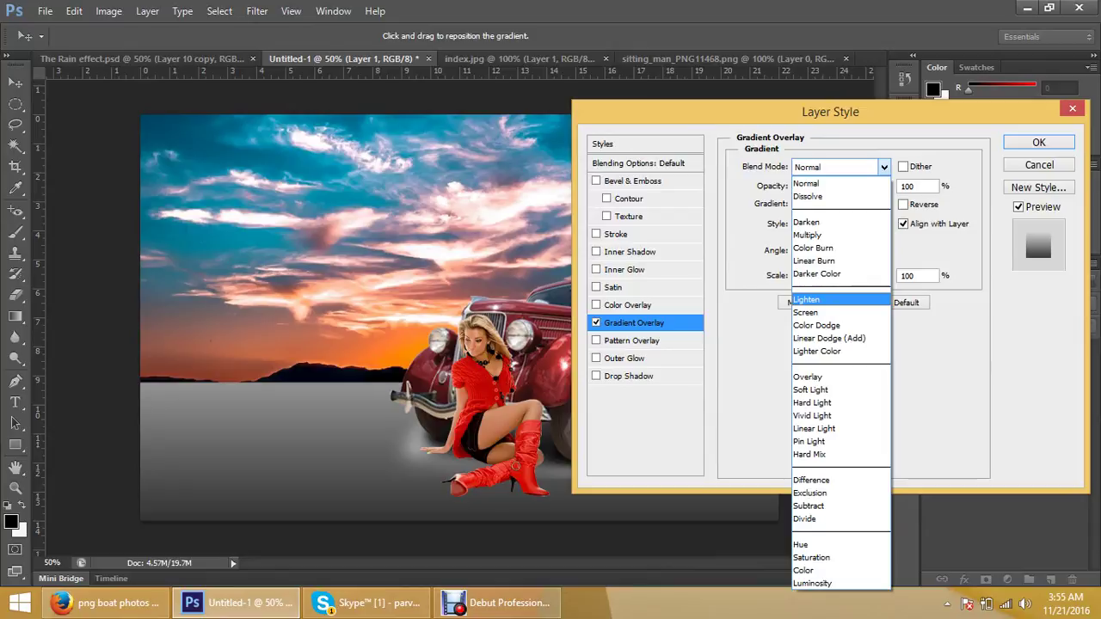
pyautogui.click(805, 300)
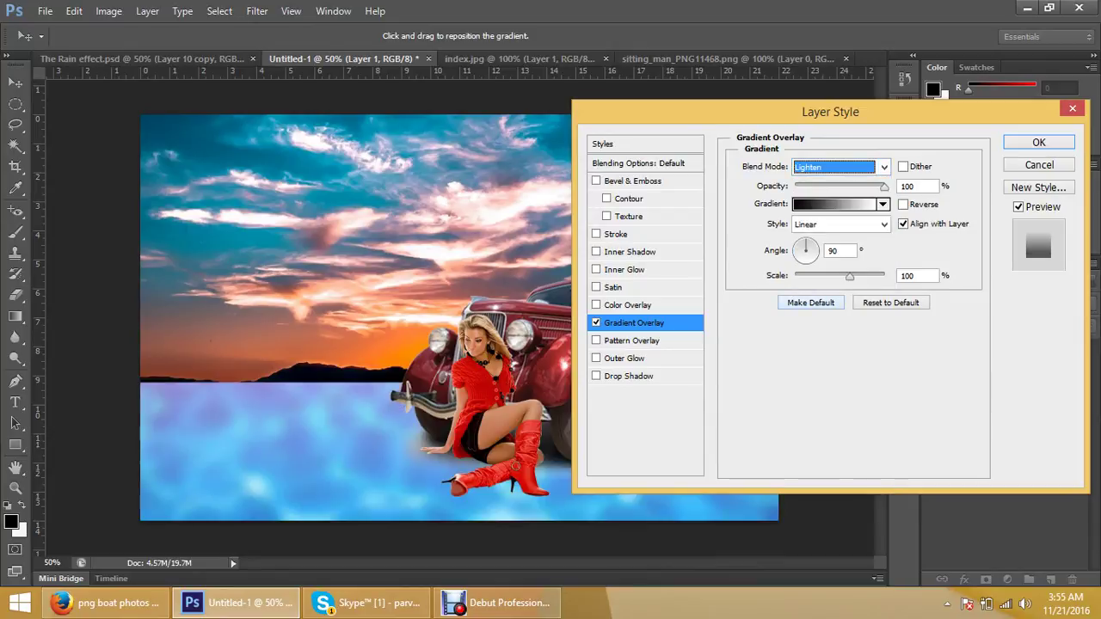
pyautogui.click(883, 167)
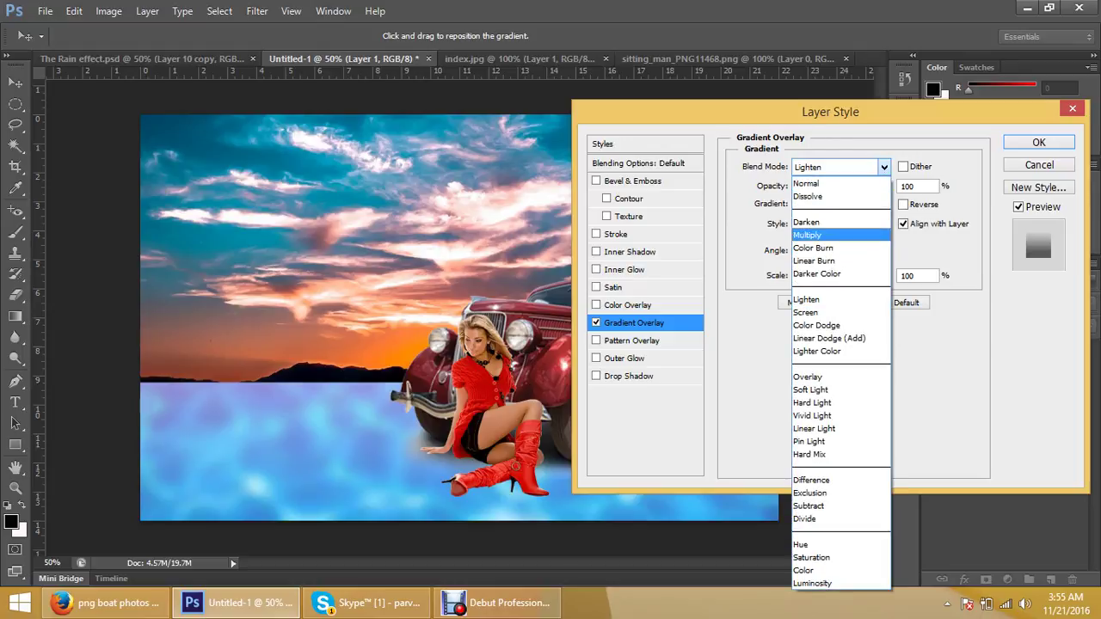
pyautogui.click(809, 235)
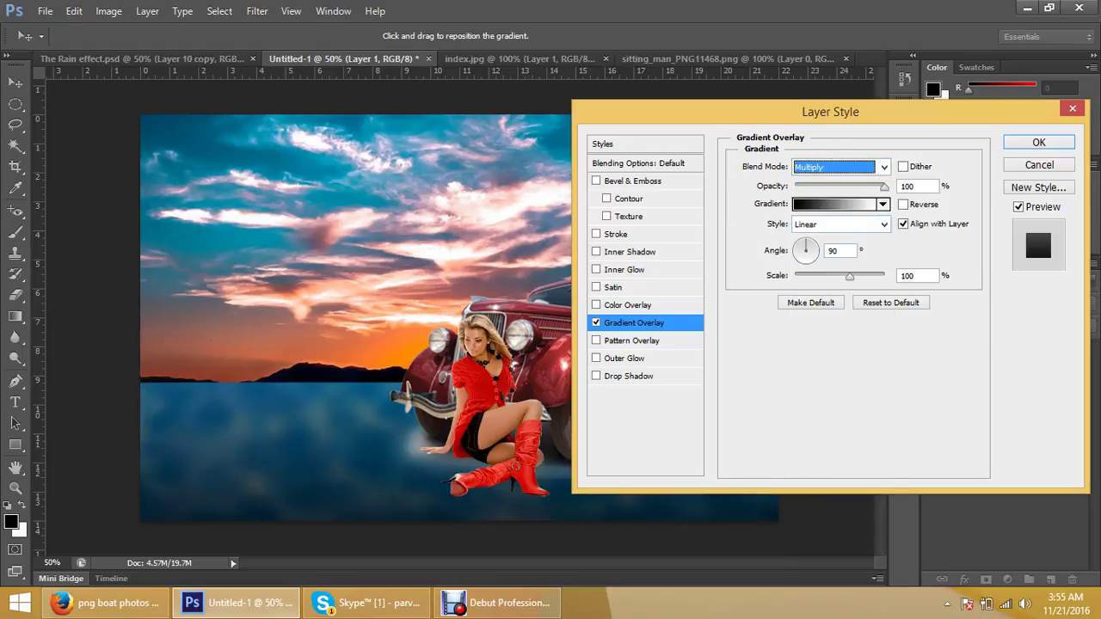
# Set the gradient overlay to 35% opacity and 114% scale, then apply it
pyautogui.press('Tab')
pyautogui.press('Down')
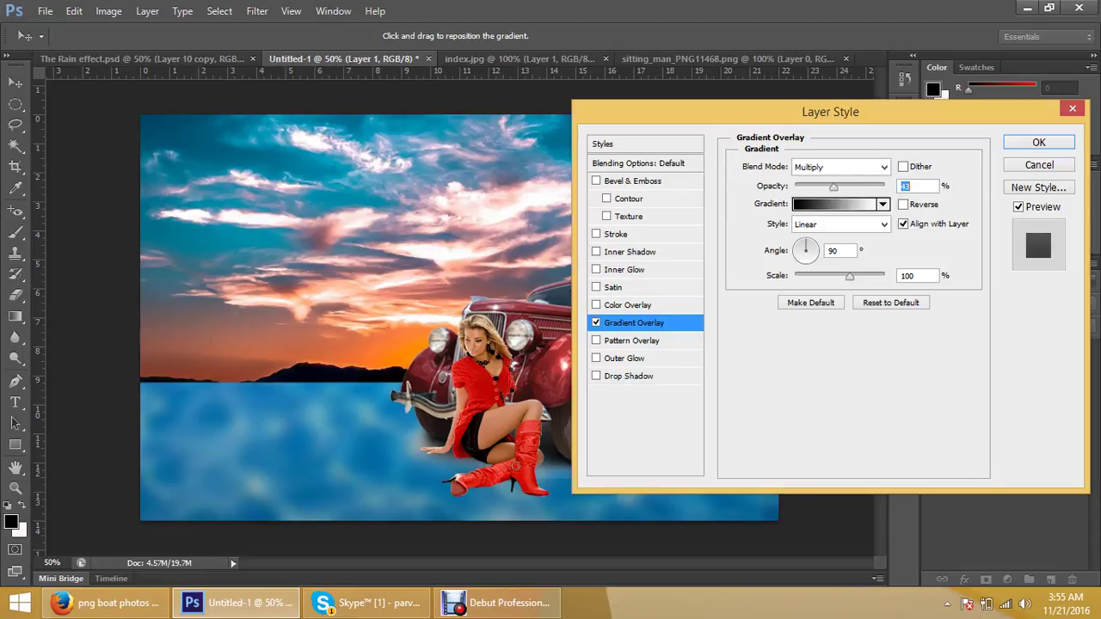
pyautogui.press('Up')
pyautogui.press('Up')
pyautogui.press('Up')
pyautogui.write('3')
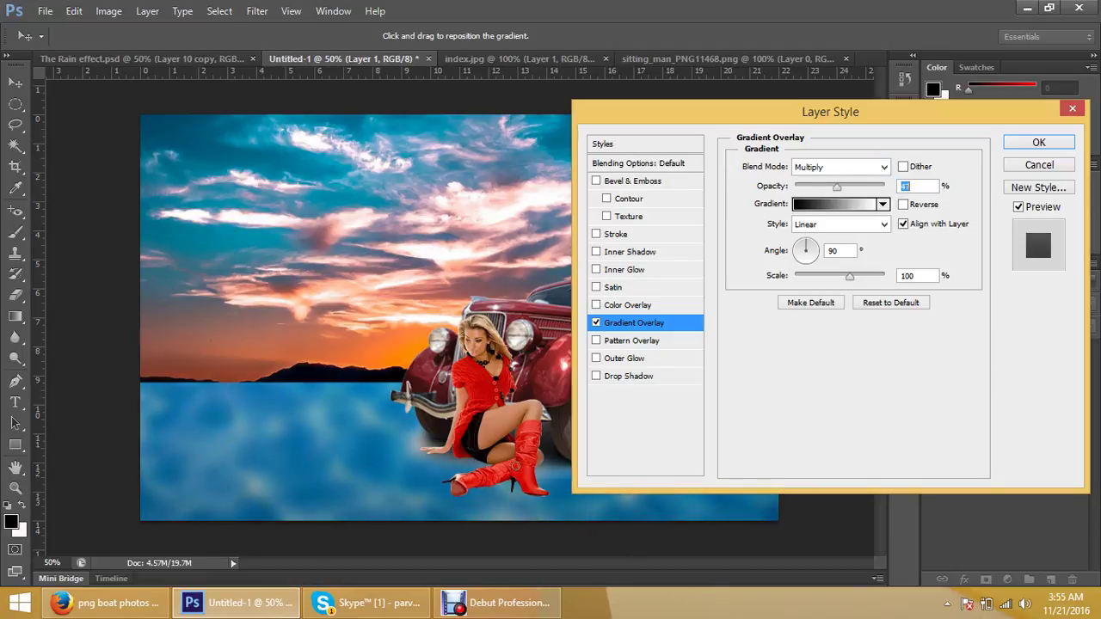
pyautogui.write('5')
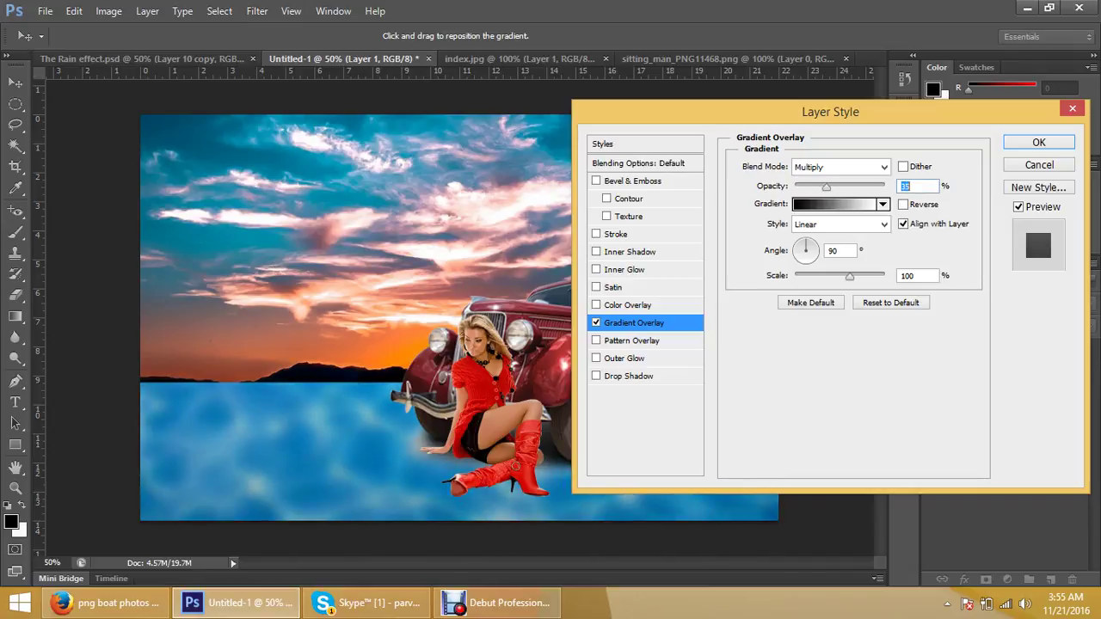
pyautogui.press('Tab')
pyautogui.press('Tab')
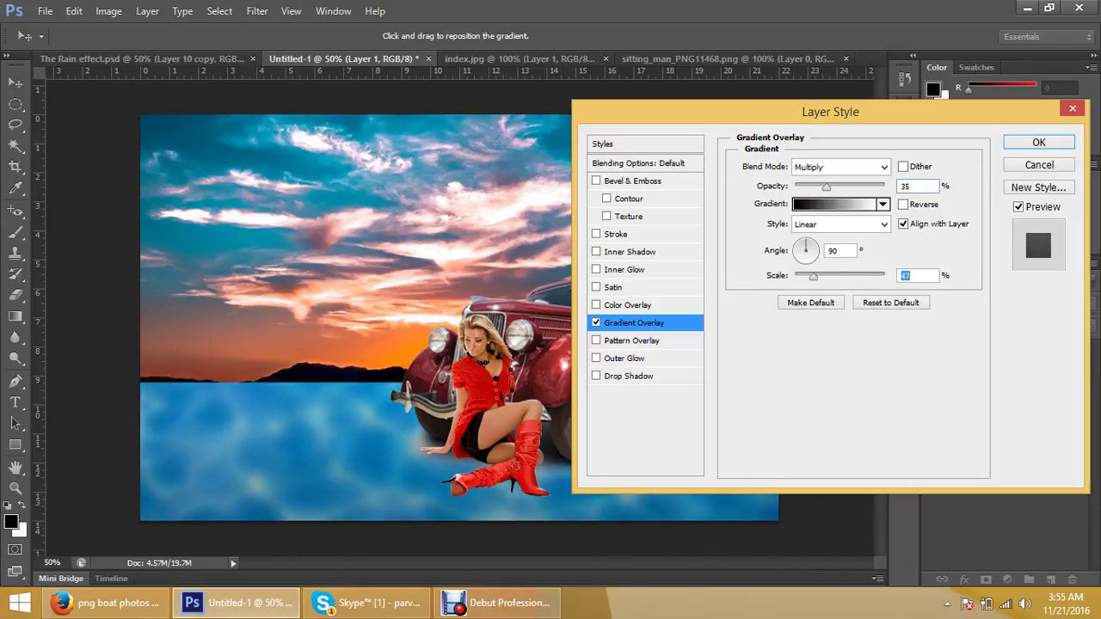
pyautogui.hotkey('shift', 'Down')
pyautogui.hotkey('shift', 'Down')
pyautogui.hotkey('shift', 'Down')
pyautogui.hotkey('shift', 'Up')
pyautogui.hotkey('shift', 'Up')
pyautogui.hotkey('shift', 'Up')
pyautogui.hotkey('shift', 'Up')
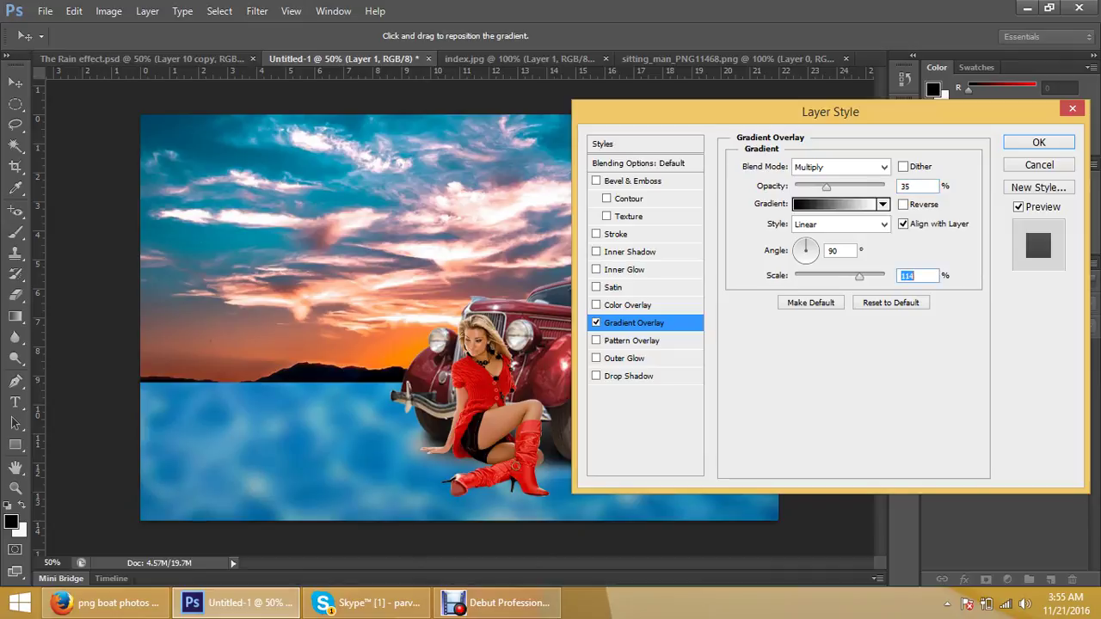
pyautogui.press('Return')
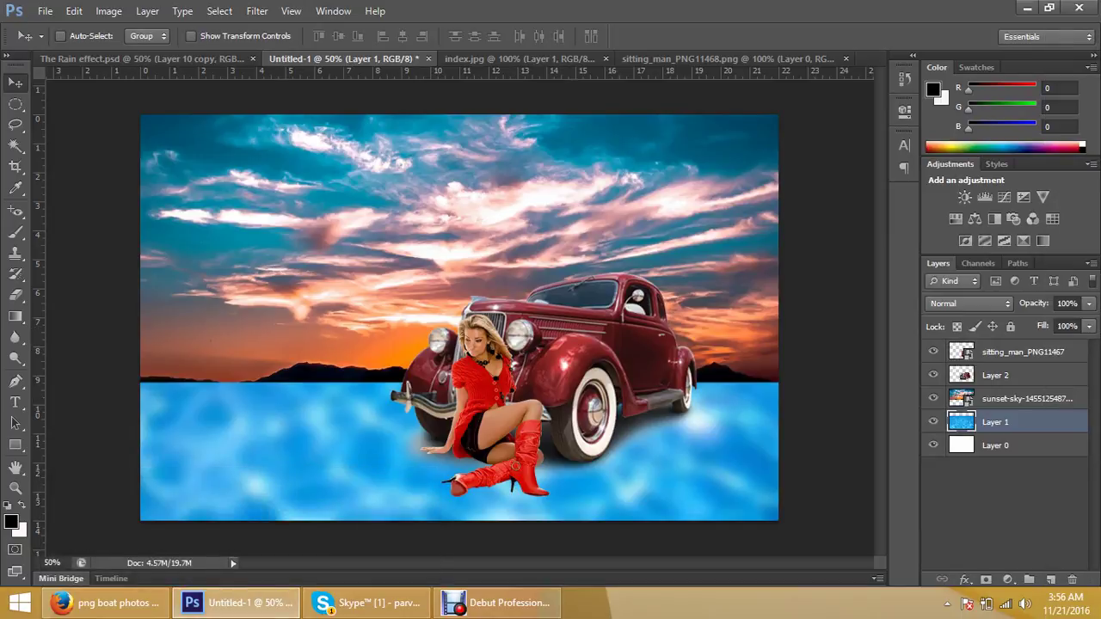
# Add a new empty layer directly above Layer 2
pyautogui.click(1022, 351)
pyautogui.click(995, 375)
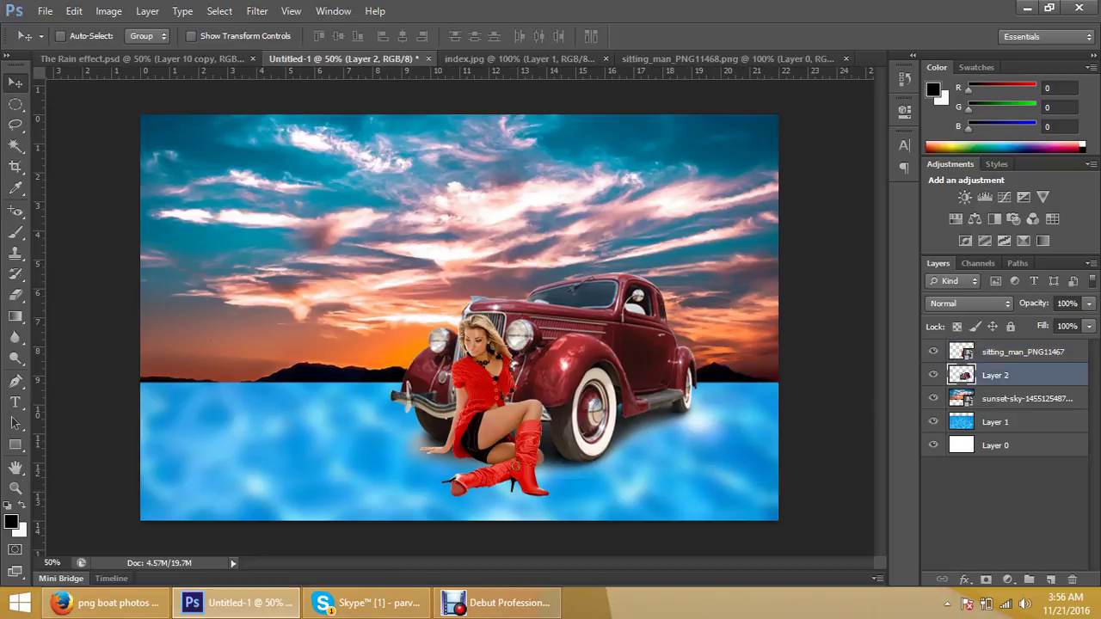
pyautogui.click(1051, 580)
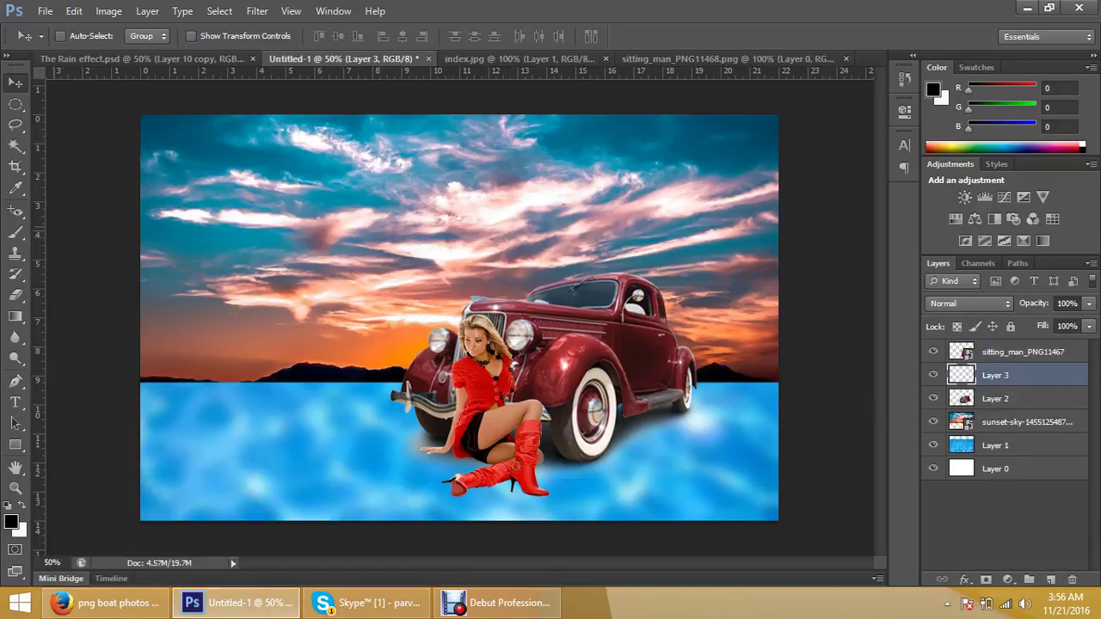
# With the Brush tool active, set the foreground colour to bright orange (R 253, G 132, B 60)
pyautogui.press('b')
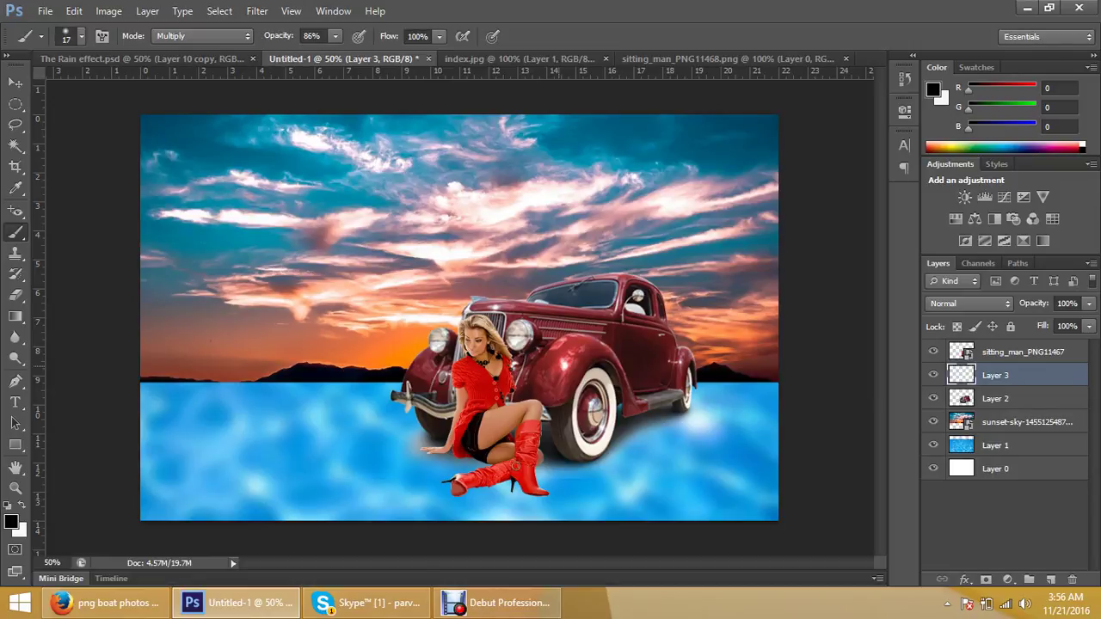
pyautogui.rightClick(522, 330)
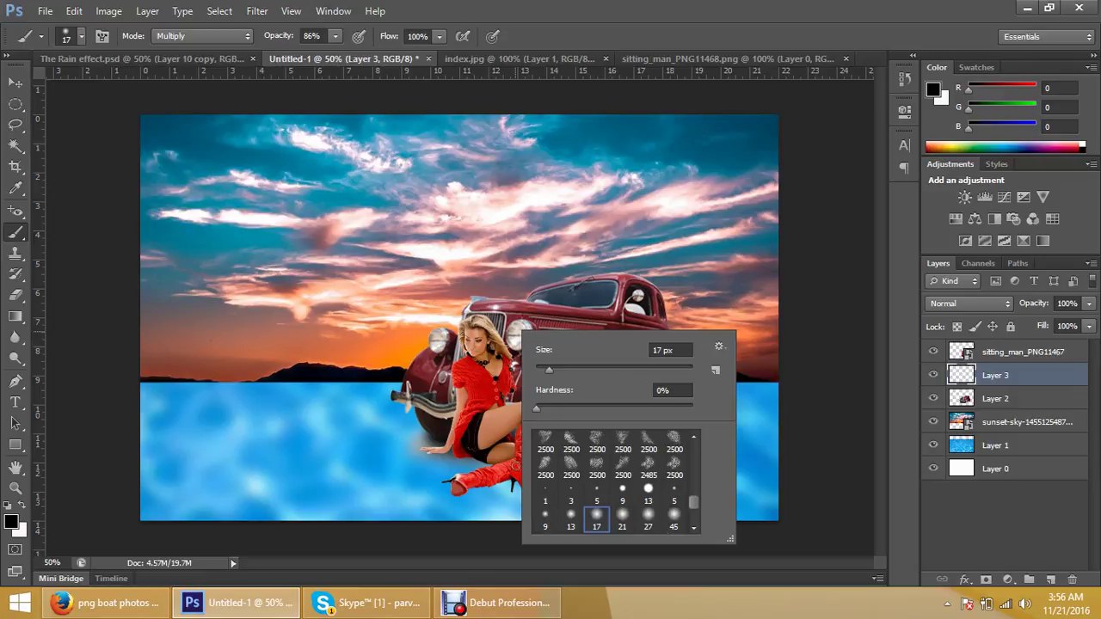
pyautogui.press('Escape')
pyautogui.click(10, 522)
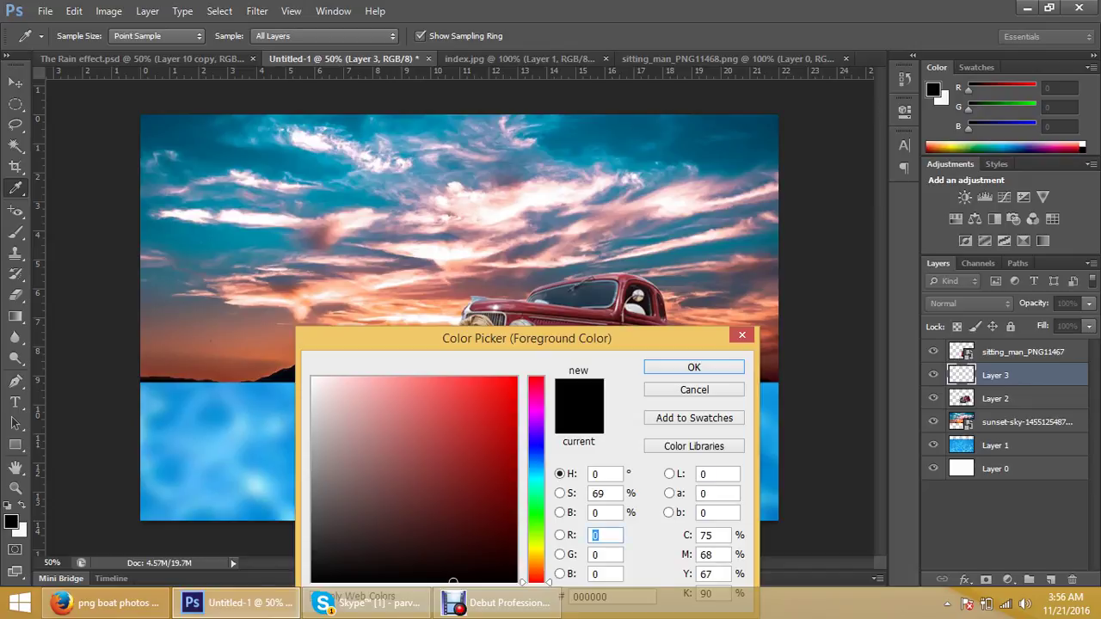
pyautogui.moveTo(526, 338); pyautogui.dragTo(513, 406)
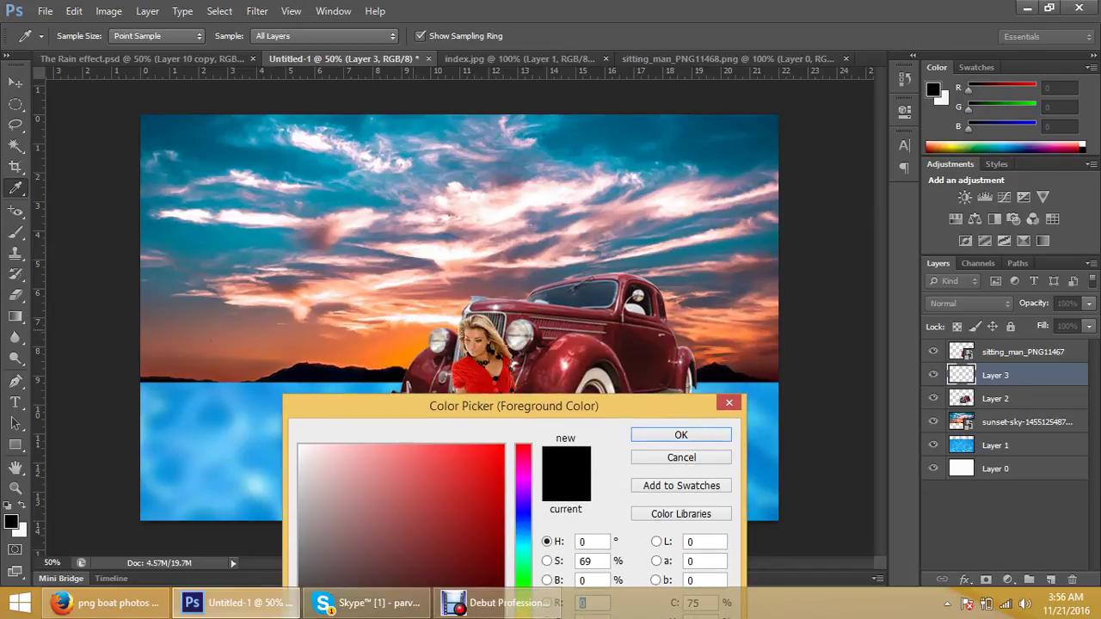
pyautogui.click(378, 361)
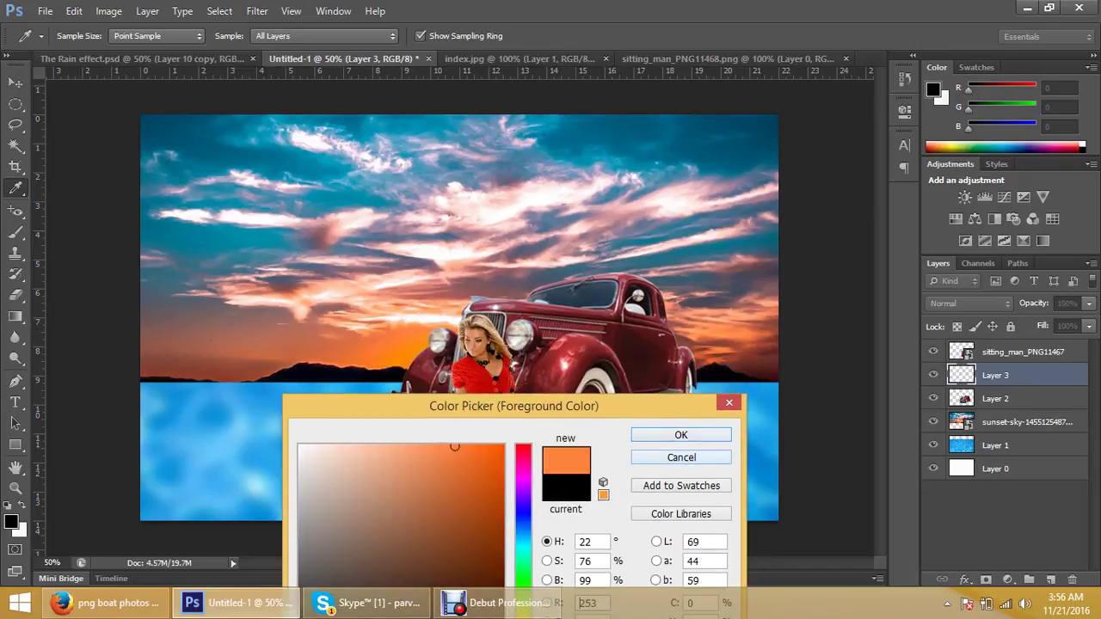
pyautogui.click(680, 436)
pyautogui.press('b')
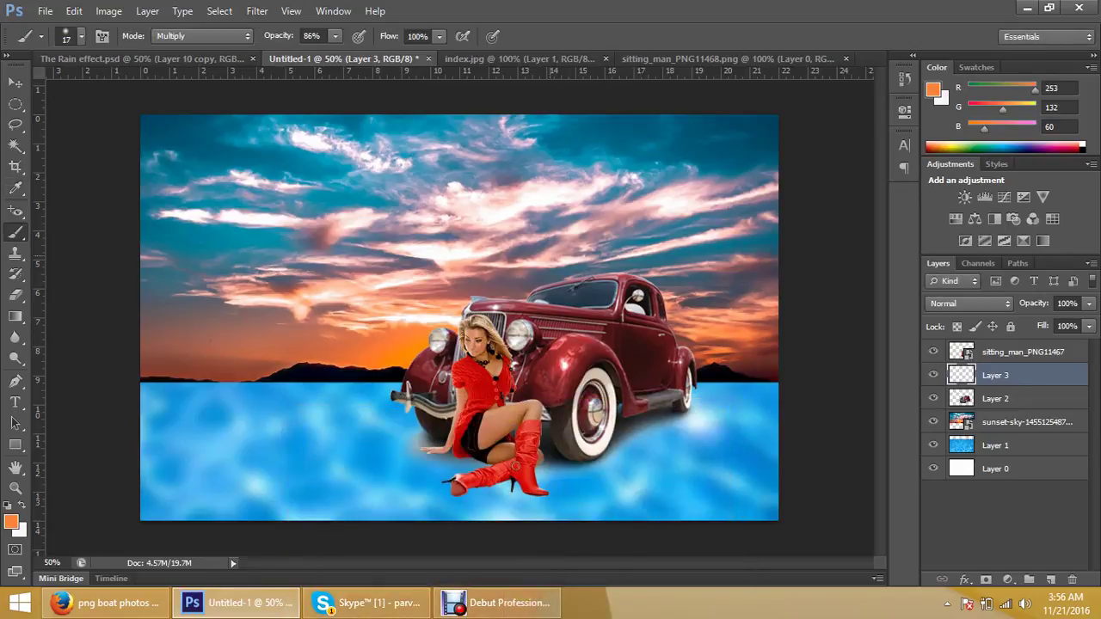
# Raise the brush opacity to 100% and enlarge the brush to 48 px
pyautogui.click(335, 36)
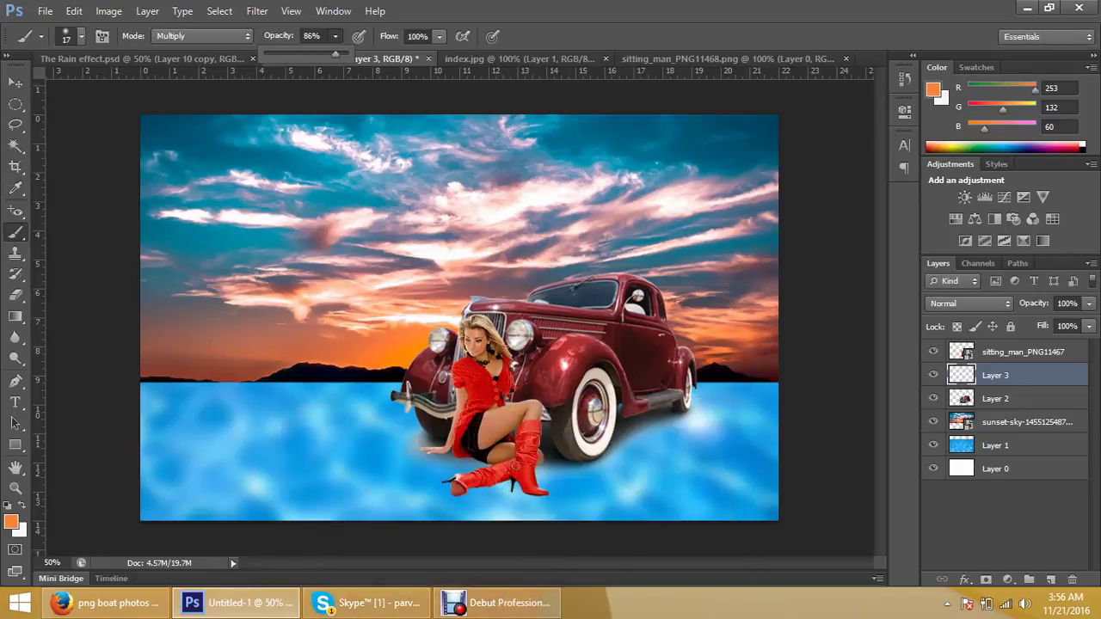
pyautogui.moveTo(336, 54); pyautogui.dragTo(347, 53)
pyautogui.rightClick(526, 340)
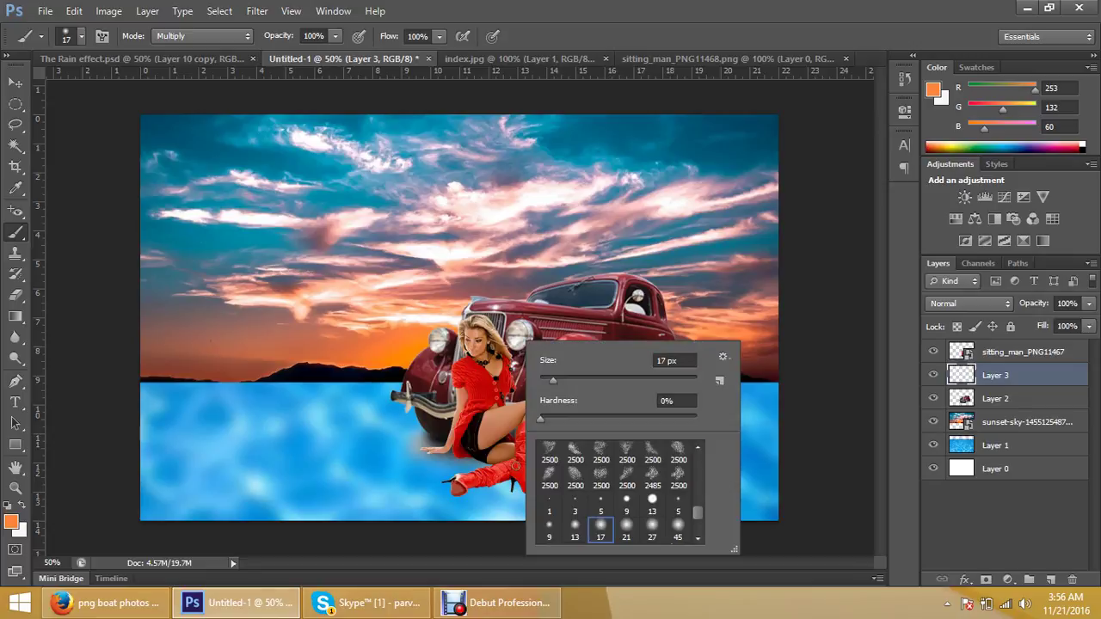
pyautogui.moveTo(553, 379); pyautogui.dragTo(578, 379)
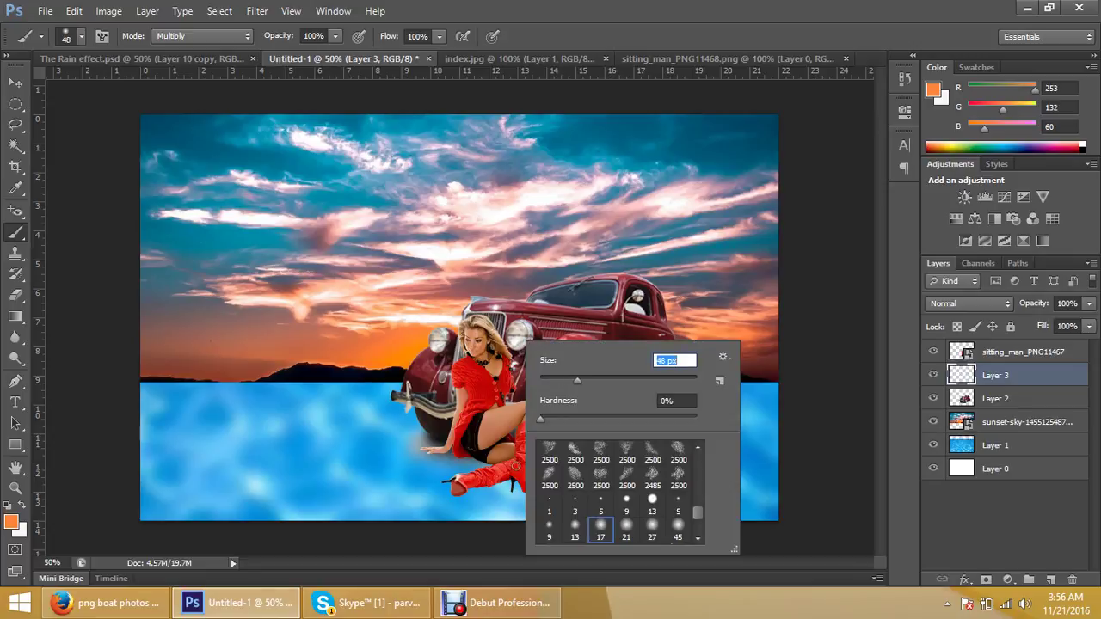
pyautogui.press('super+c')
pyautogui.press('Return')
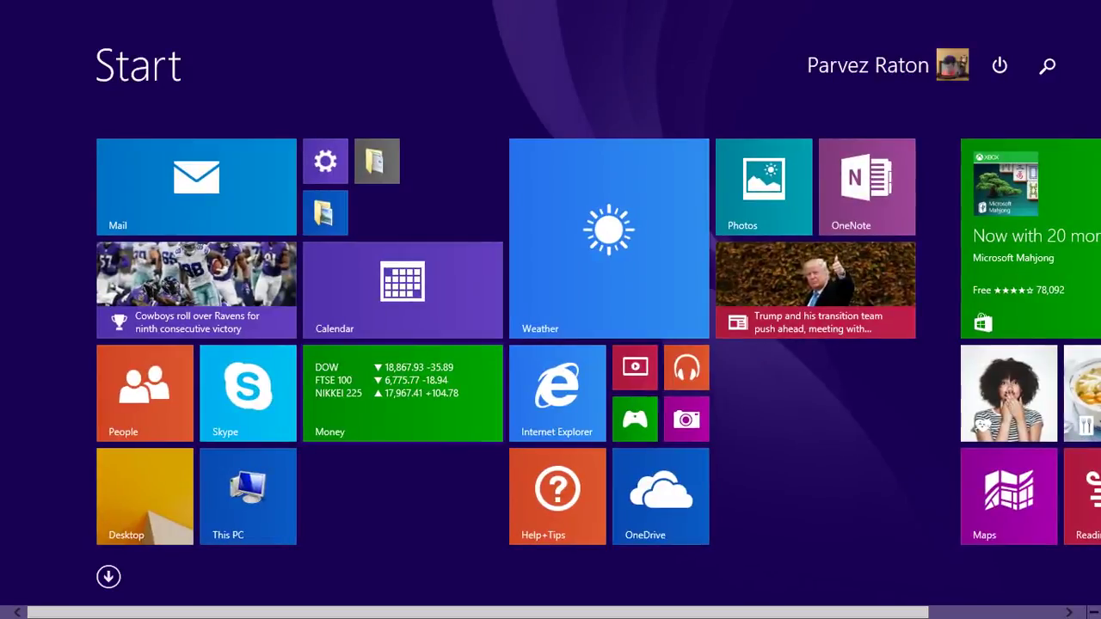
pyautogui.click(145, 496)
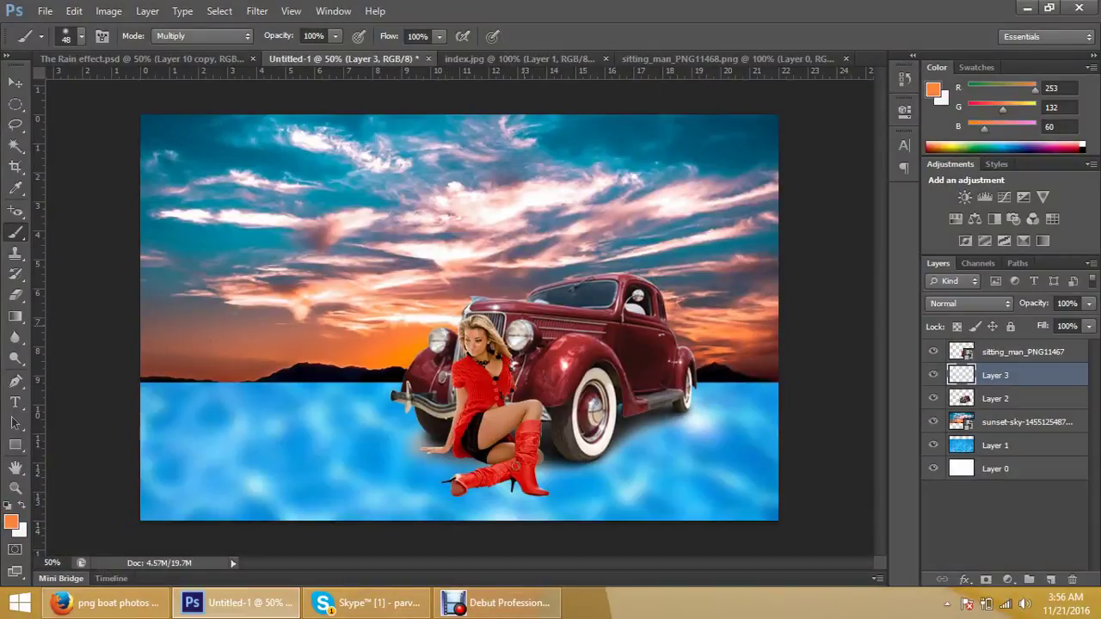
# Resize the brush to 60 px and paint an orange glow on the car's left headlight
pyautogui.rightClick(527, 331)
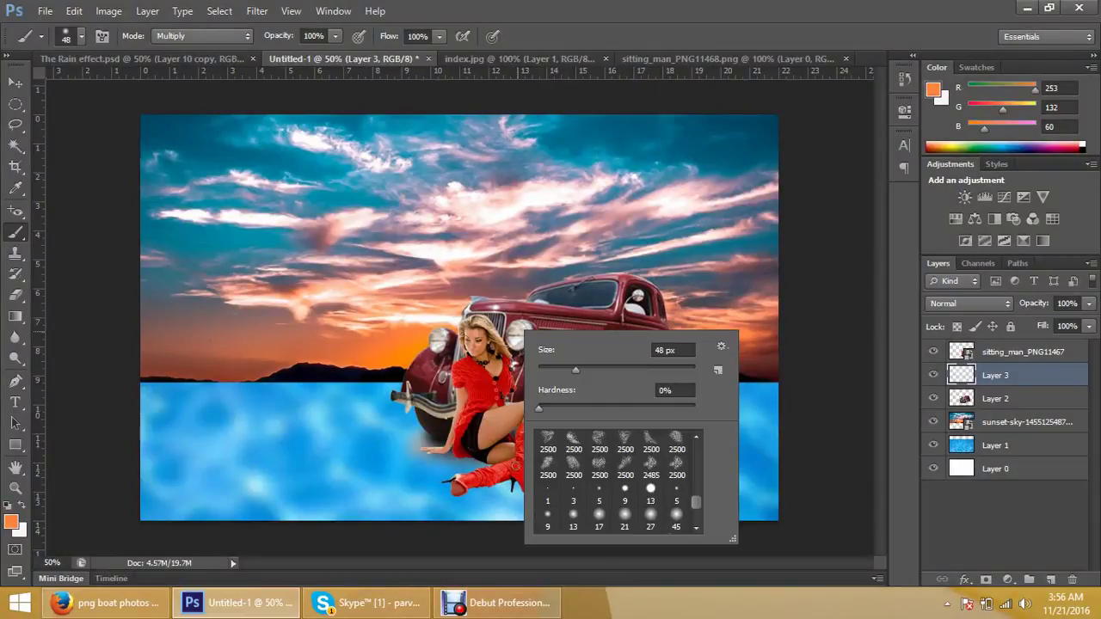
pyautogui.doubleClick(674, 350)
pyautogui.write('60')
pyautogui.press('Return')
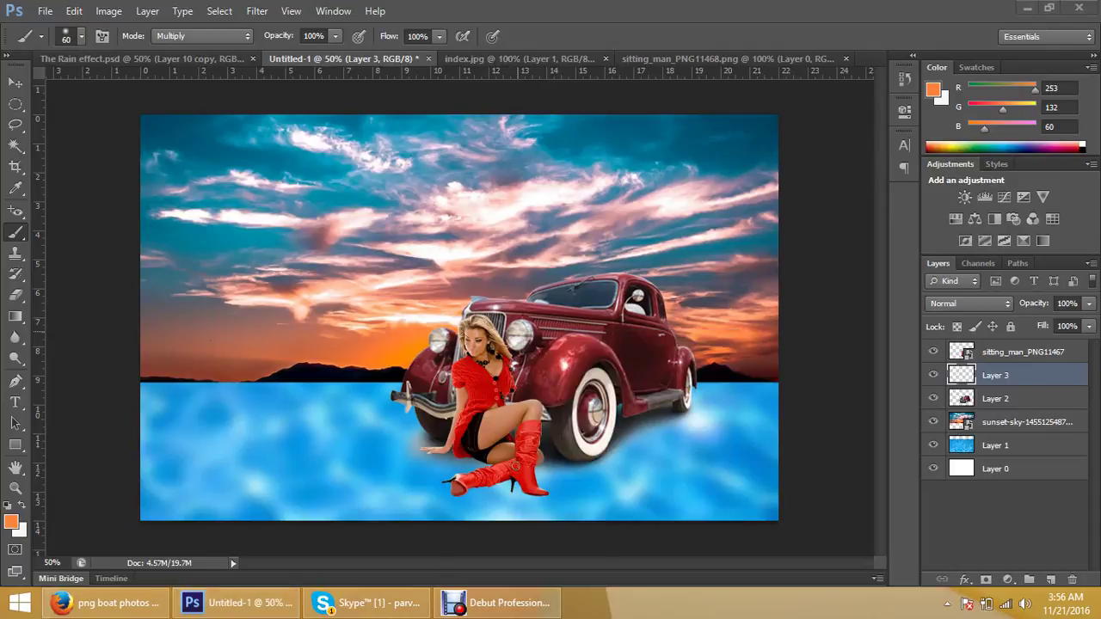
pyautogui.click(1064, 468)
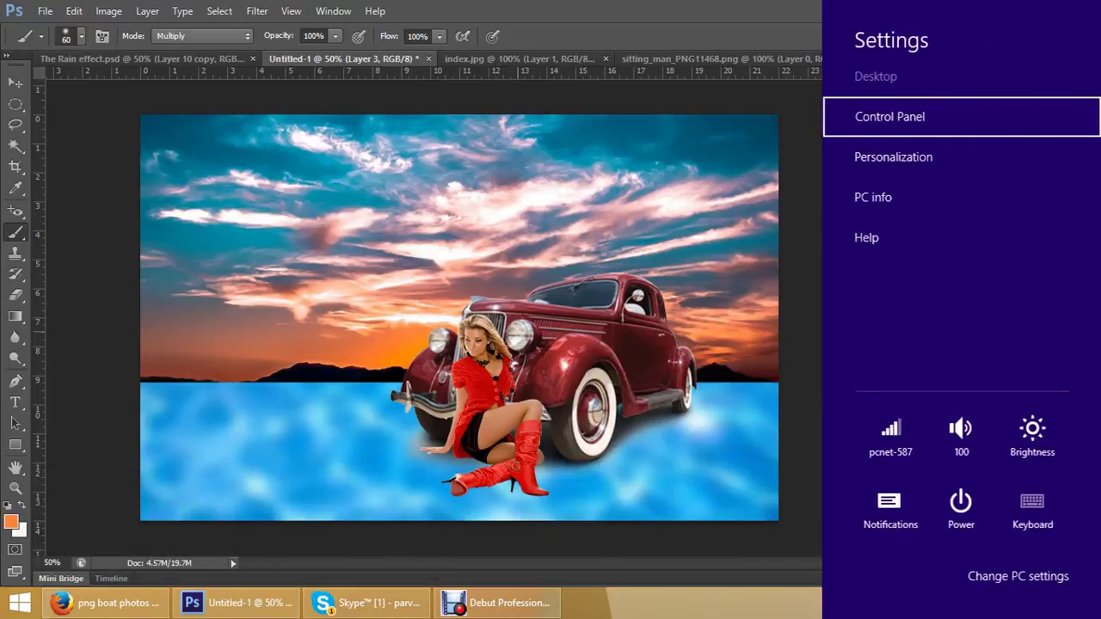
pyautogui.press('Escape')
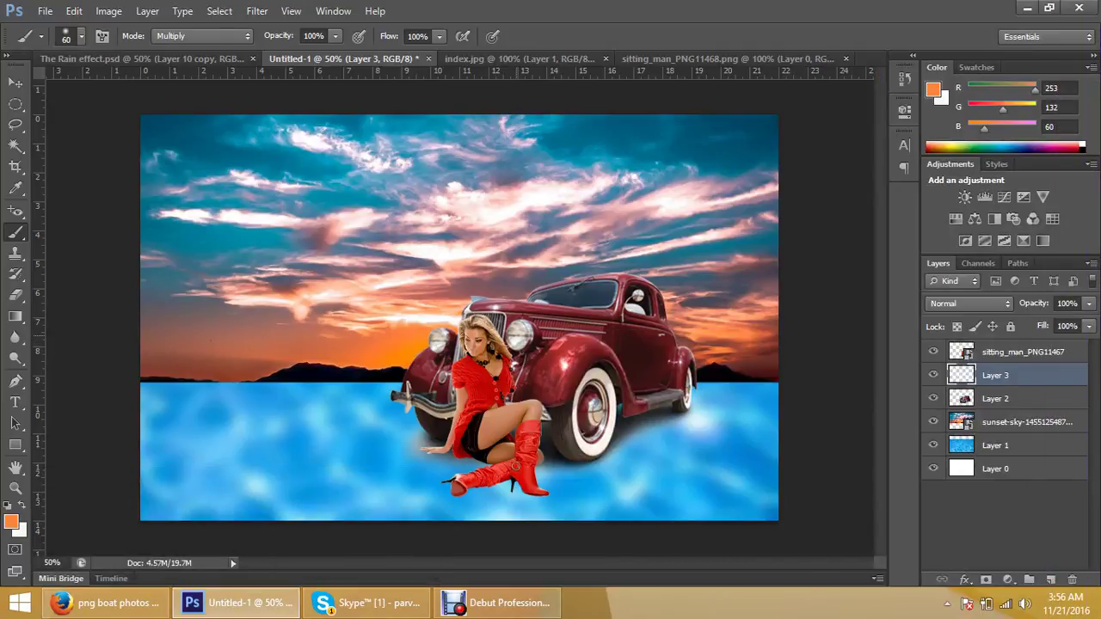
pyautogui.click(516, 336)
pyautogui.click(257, 10)
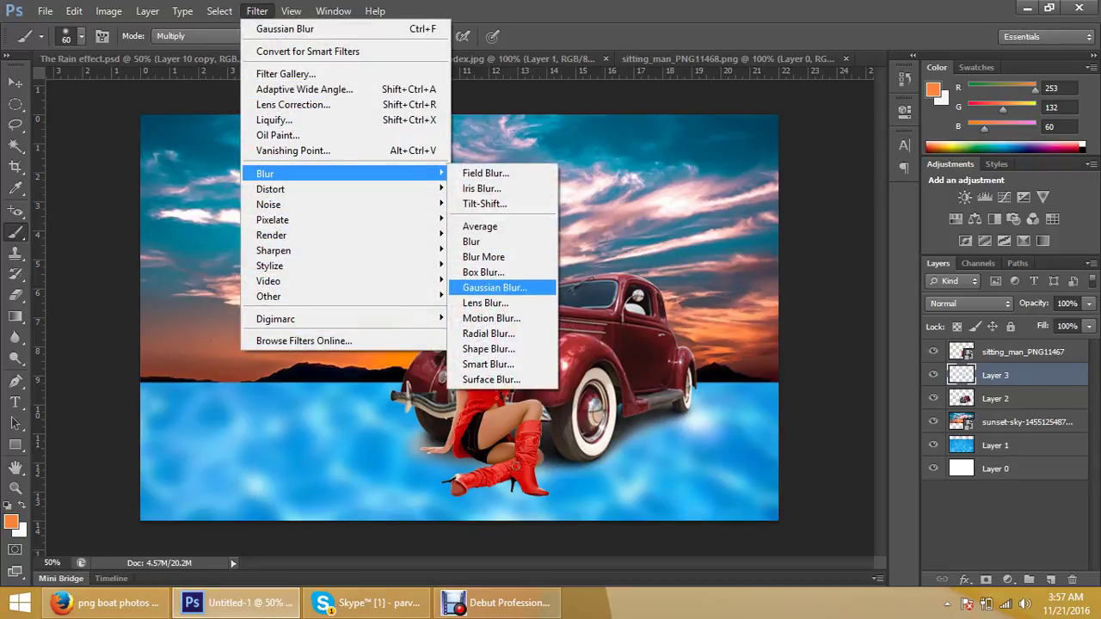
pyautogui.click(495, 288)
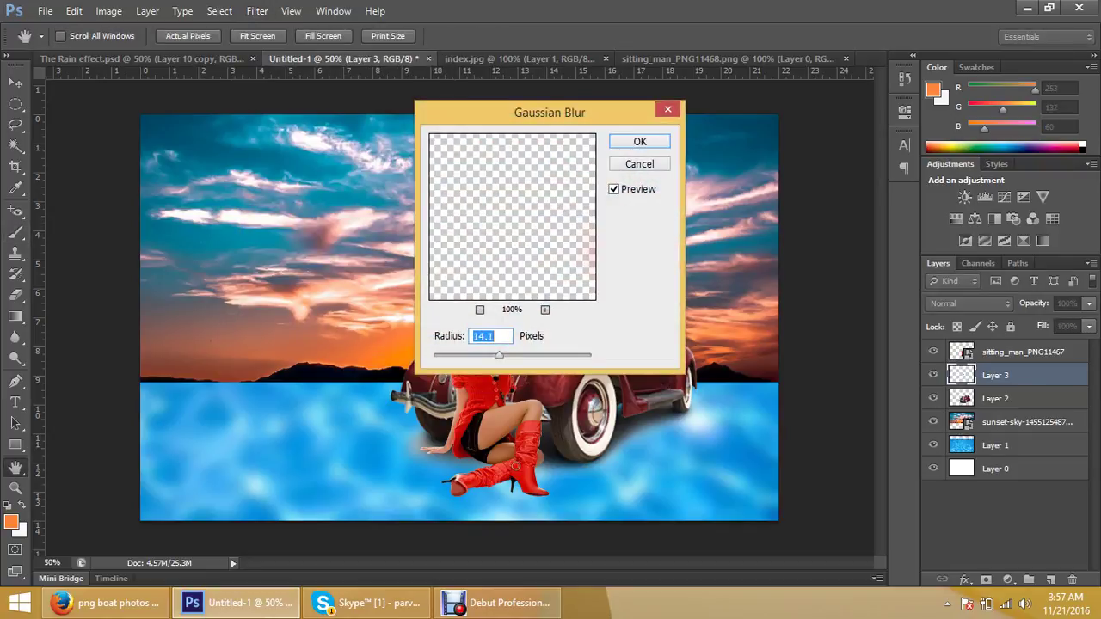
pyautogui.moveTo(602, 113); pyautogui.dragTo(719, 127)
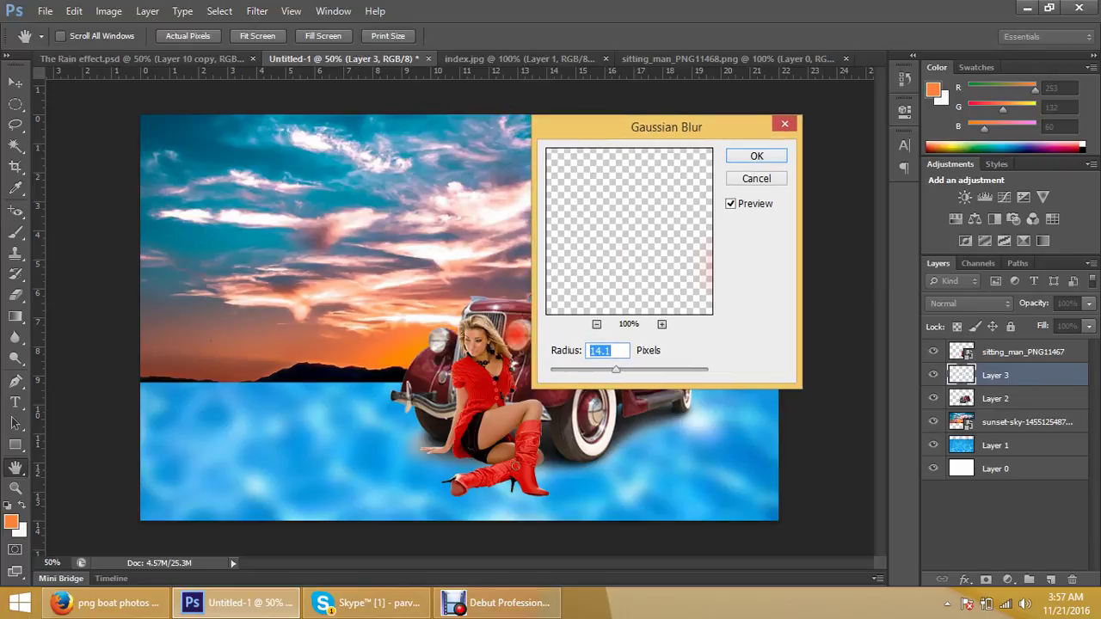
pyautogui.moveTo(602, 126); pyautogui.dragTo(666, 129)
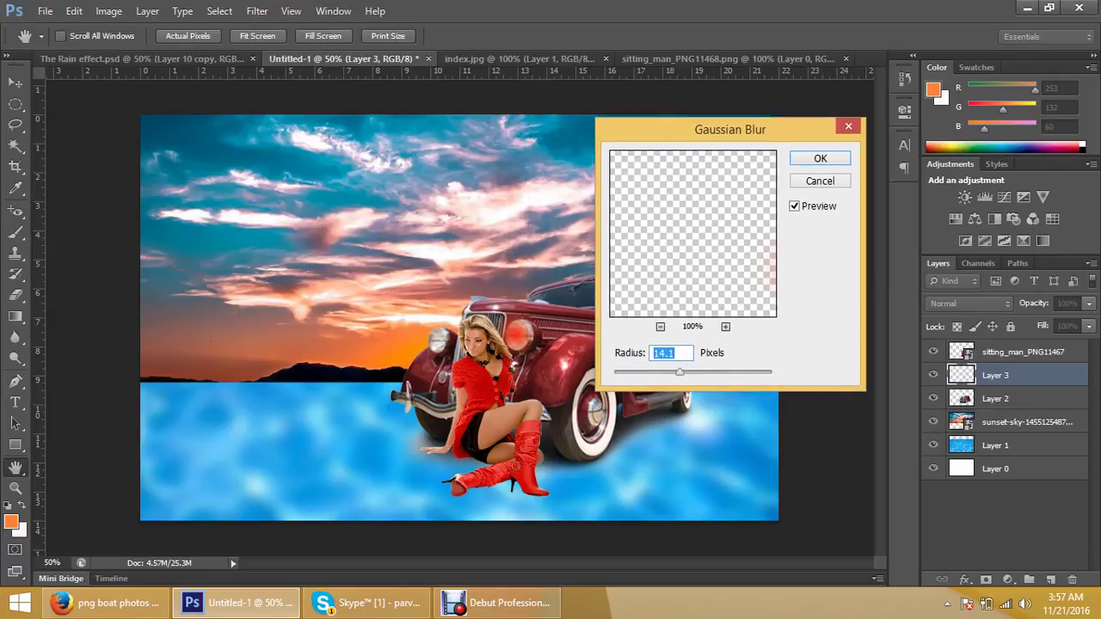
pyautogui.moveTo(680, 371)
pyautogui.mouseDown()
pyautogui.moveTo(637, 372)
pyautogui.moveTo(729, 372)
pyautogui.mouseUp()
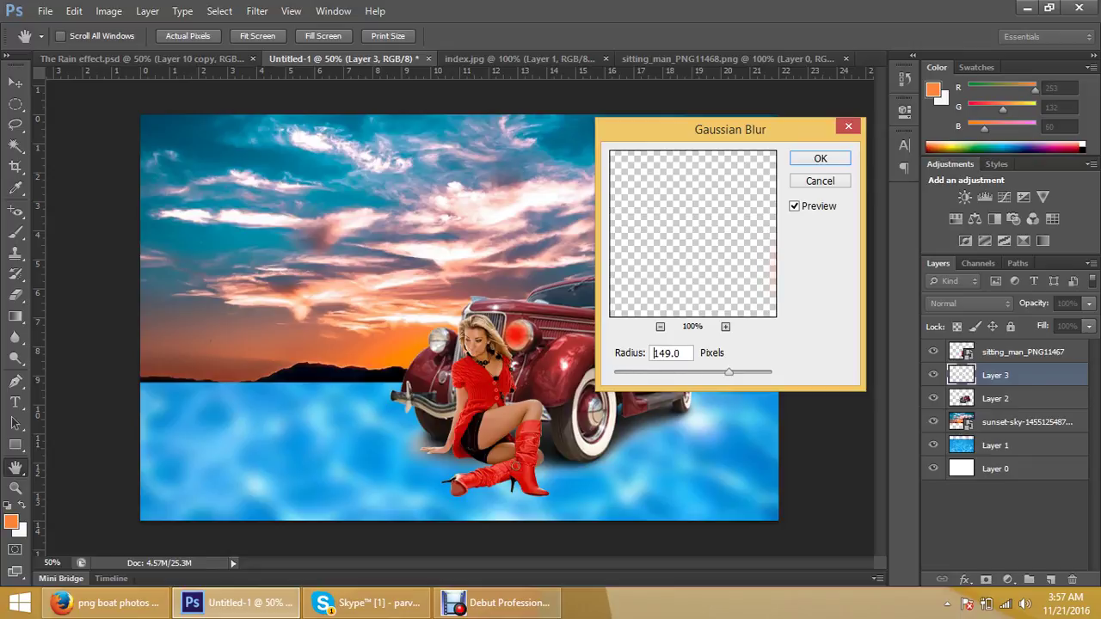
pyautogui.doubleClick(667, 353)
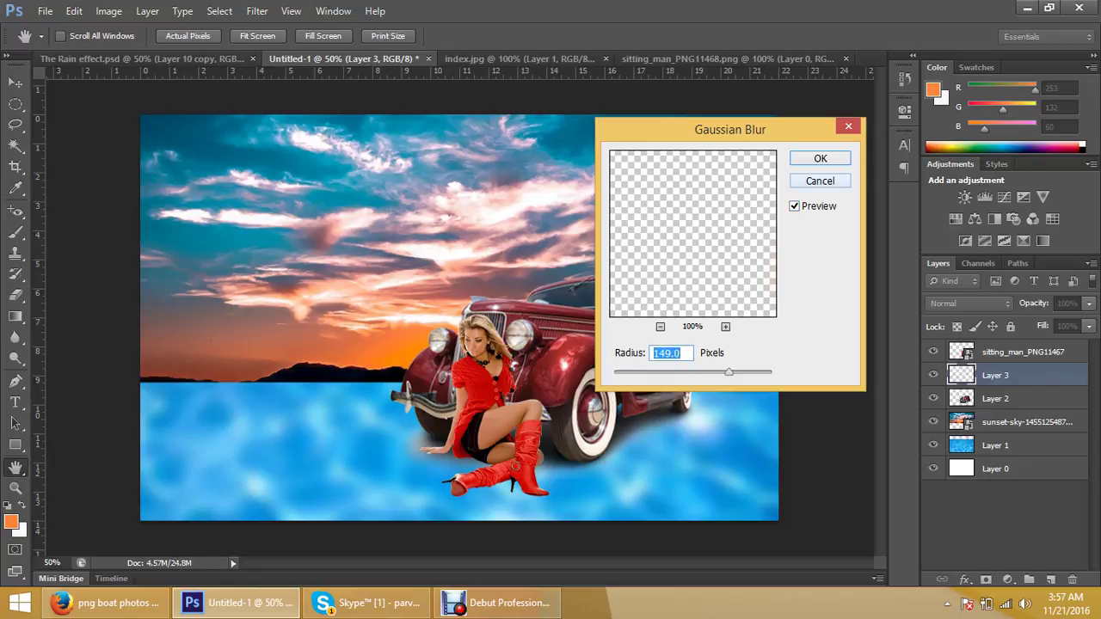
pyautogui.press('Escape')
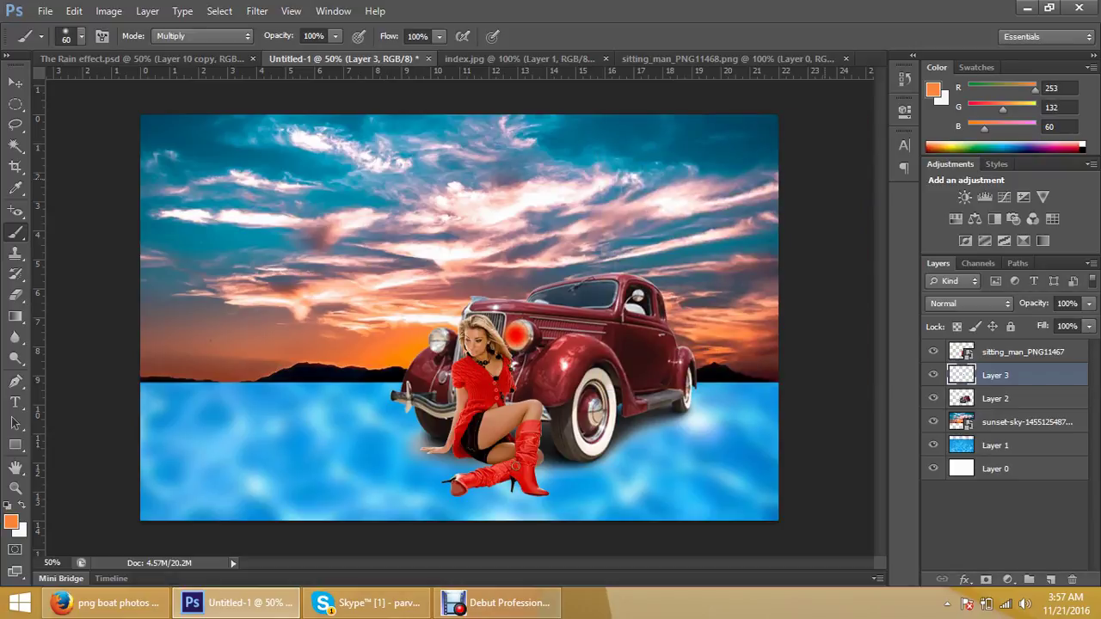
# Undo the headlight glow and set a 27 px soft brush at 1% flow in Normal mode
pyautogui.hotkey('ctrl', 'alt', 'z')
pyautogui.hotkey('ctrl', 'alt', 'z')
pyautogui.hotkey('ctrl', 'alt', 'z')
pyautogui.hotkey('ctrl', 'alt', 'z')
pyautogui.hotkey('ctrl', 'alt', 'z')
pyautogui.rightClick(550, 203)
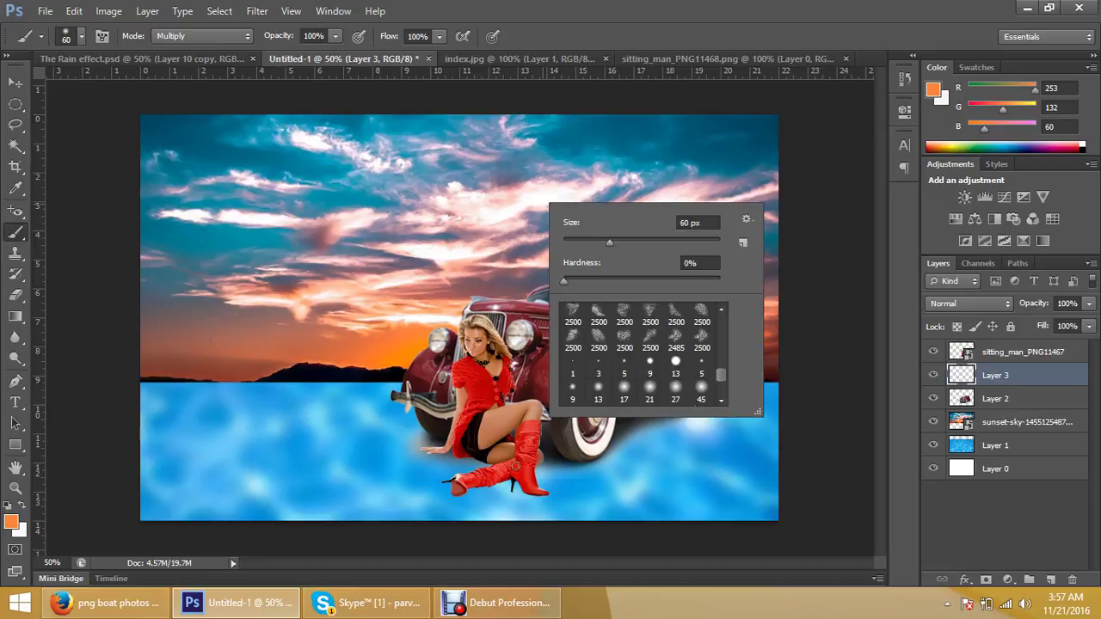
pyautogui.click(675, 387)
pyautogui.press('Return')
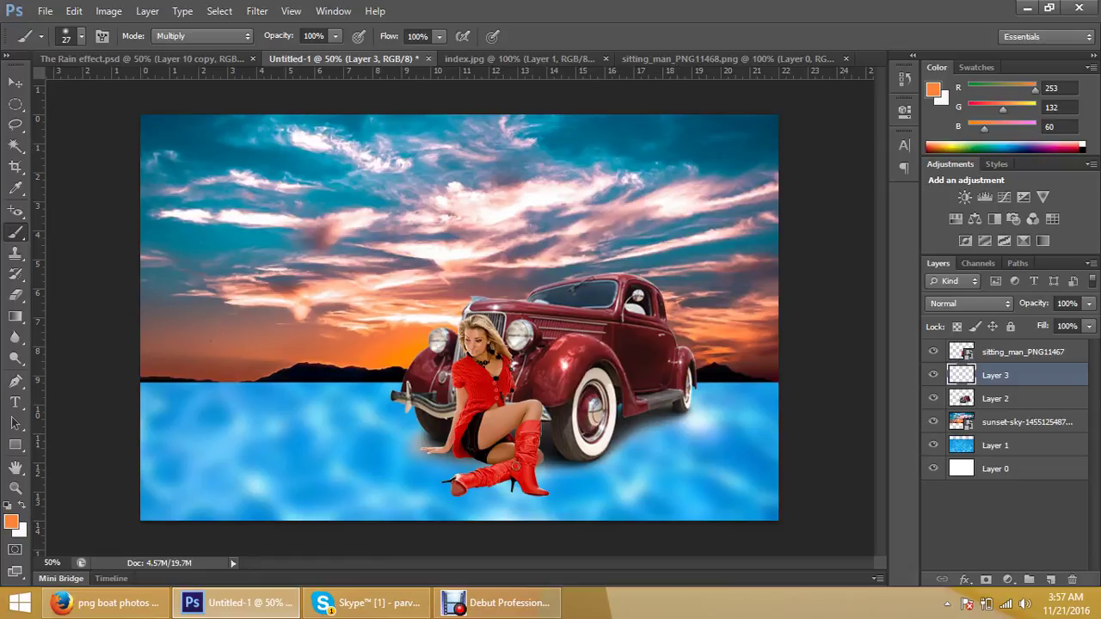
pyautogui.click(438, 36)
pyautogui.moveTo(440, 54); pyautogui.dragTo(358, 54)
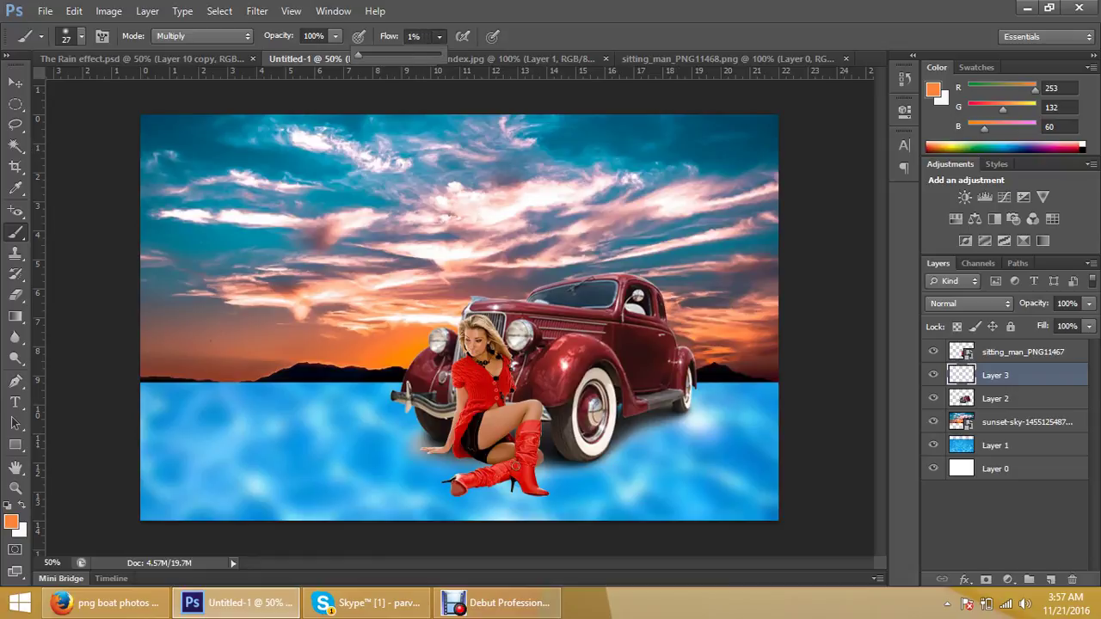
pyautogui.click(203, 36)
pyautogui.click(172, 51)
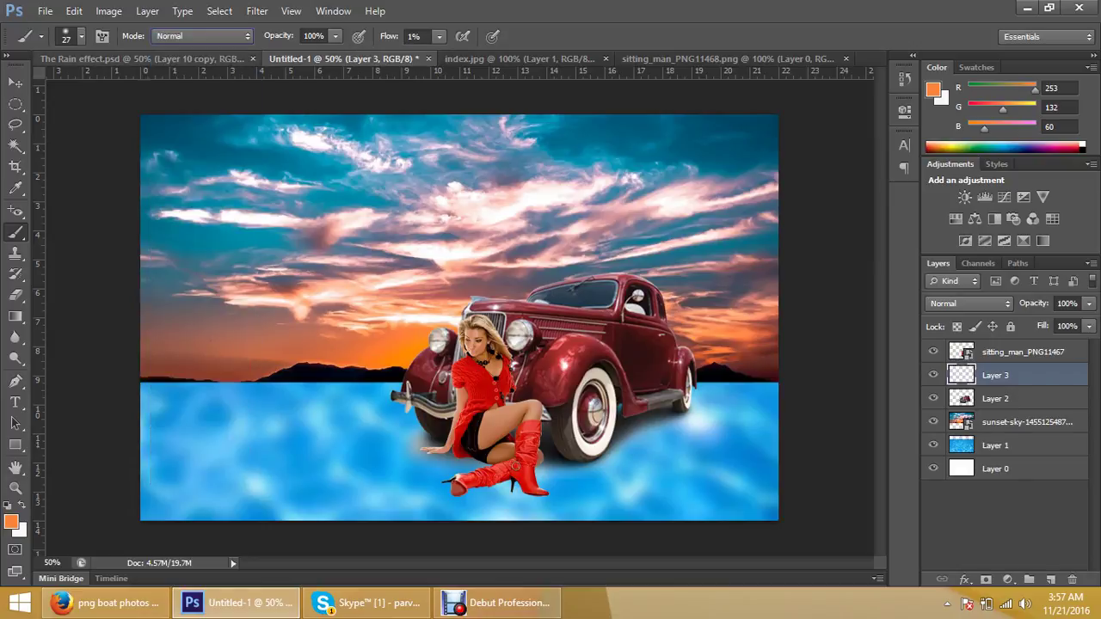
# Enlarge the soft brush to 143 px, raise flow to 83%, and dab orange on the water twice
pyautogui.rightClick(301, 221)
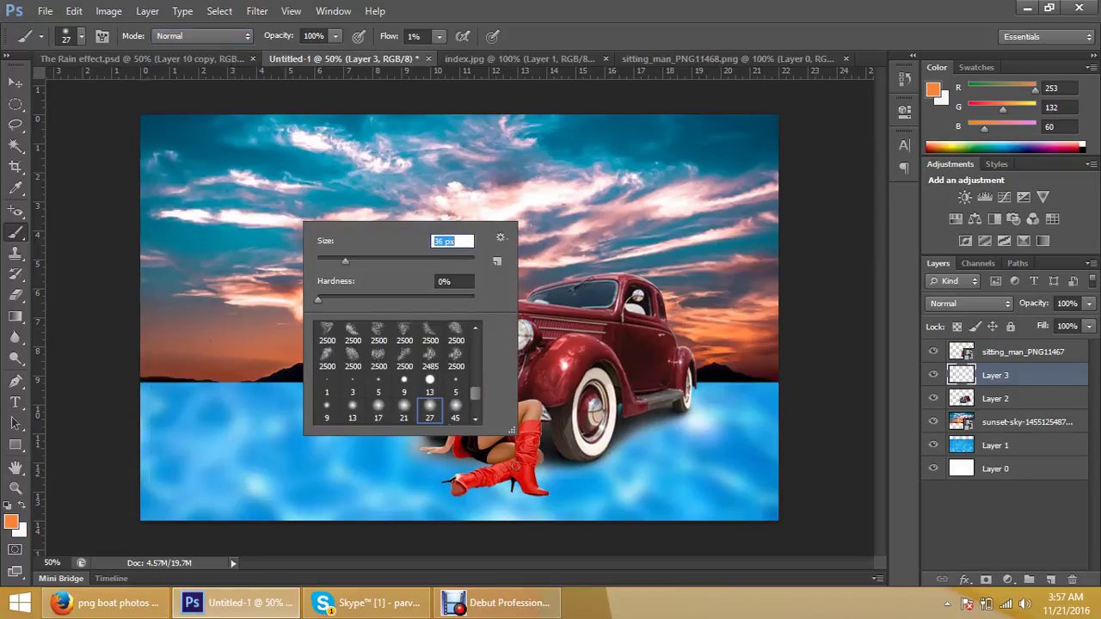
pyautogui.moveTo(345, 262)
pyautogui.mouseDown()
pyautogui.moveTo(424, 262)
pyautogui.moveTo(413, 262)
pyautogui.mouseUp()
pyautogui.press('Return')
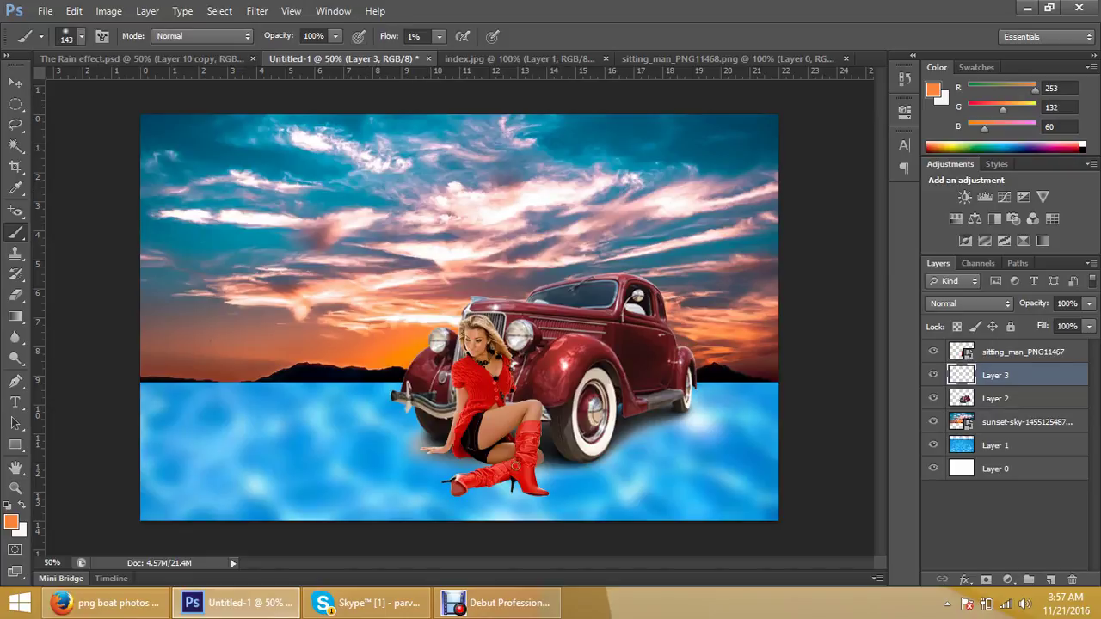
pyautogui.click(439, 36)
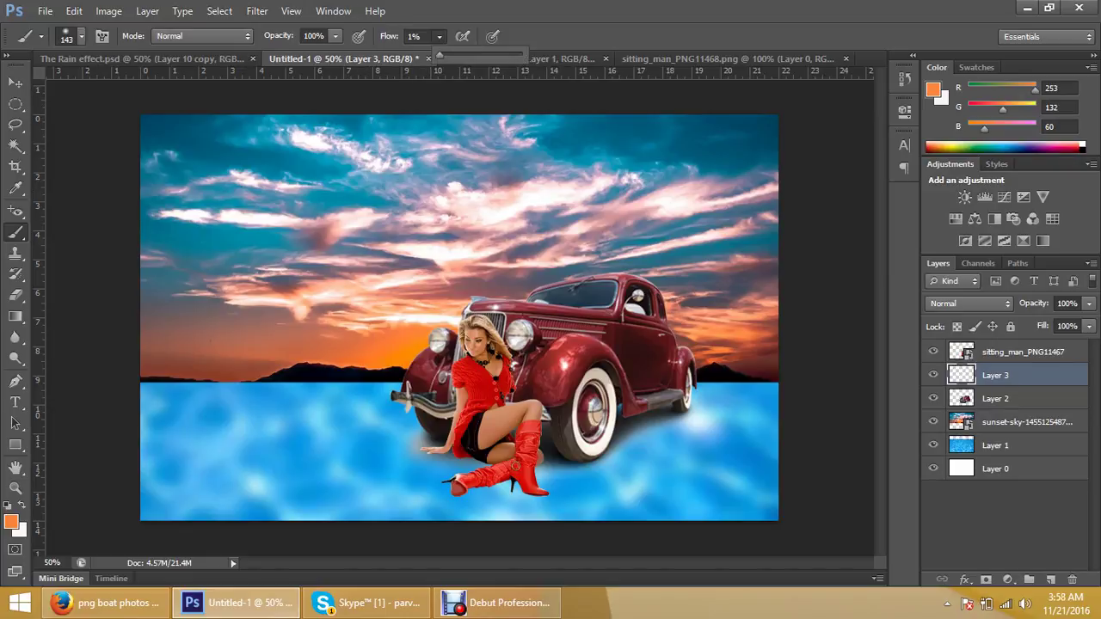
pyautogui.moveTo(439, 54); pyautogui.dragTo(507, 54)
pyautogui.click(291, 428)
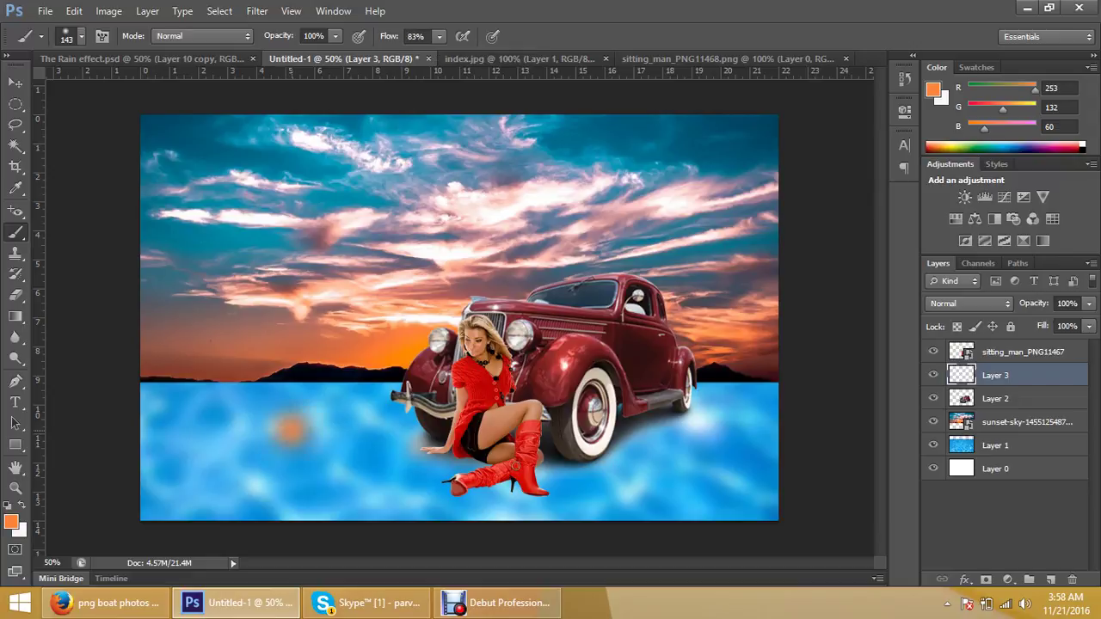
pyautogui.click(290, 428)
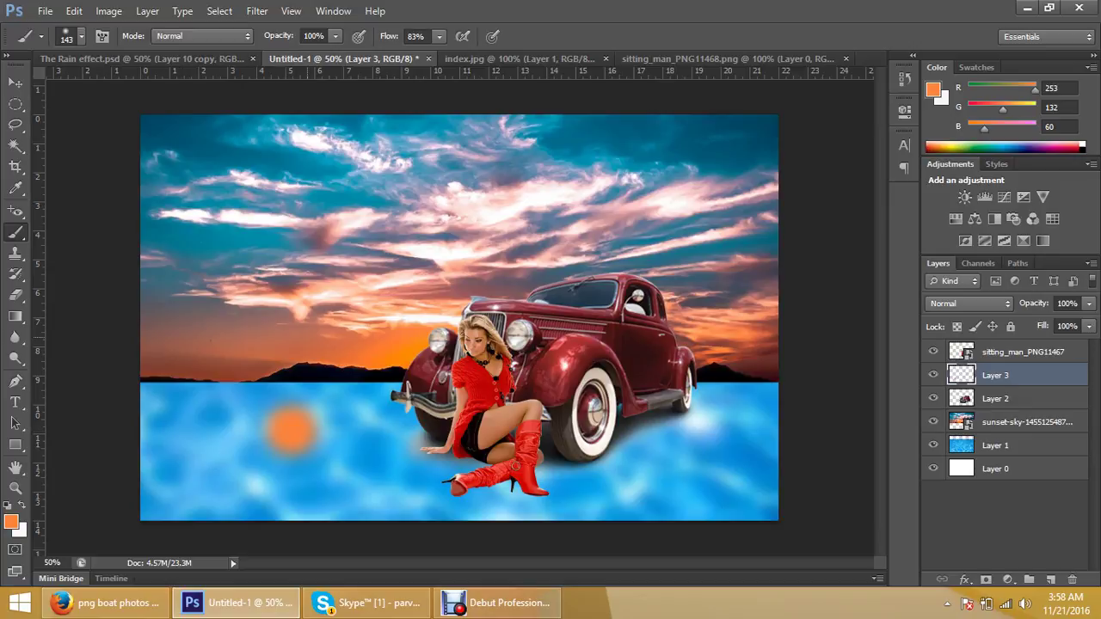
# Switch to the hard round brush and enlarge it to 68 px
pyautogui.rightClick(315, 339)
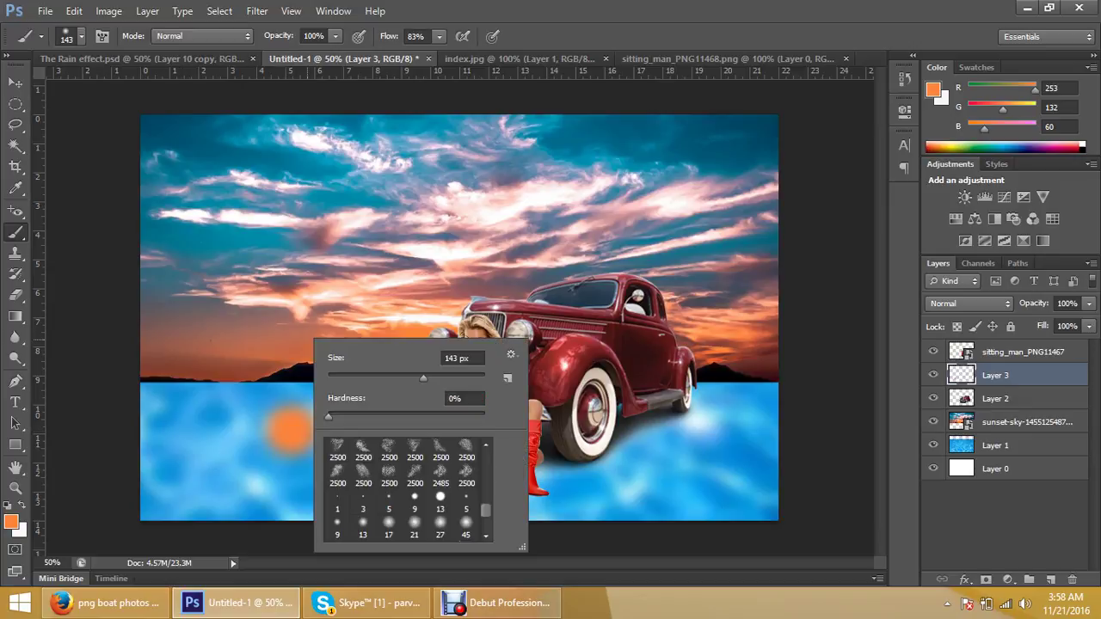
pyautogui.doubleClick(440, 497)
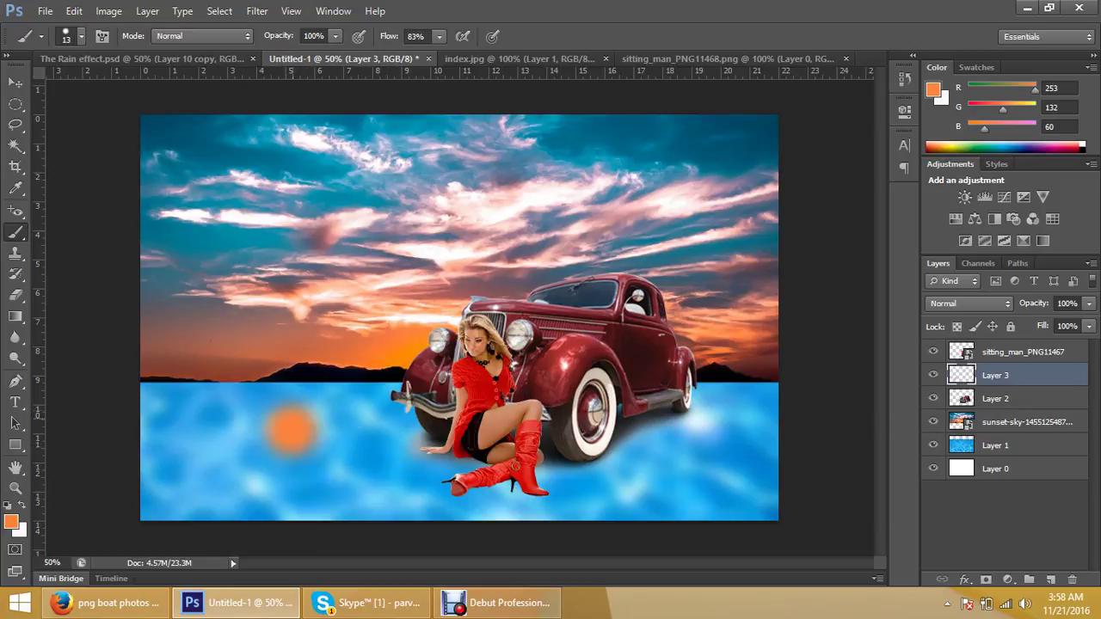
pyautogui.rightClick(303, 375)
pyautogui.moveTo(326, 413); pyautogui.dragTo(369, 413)
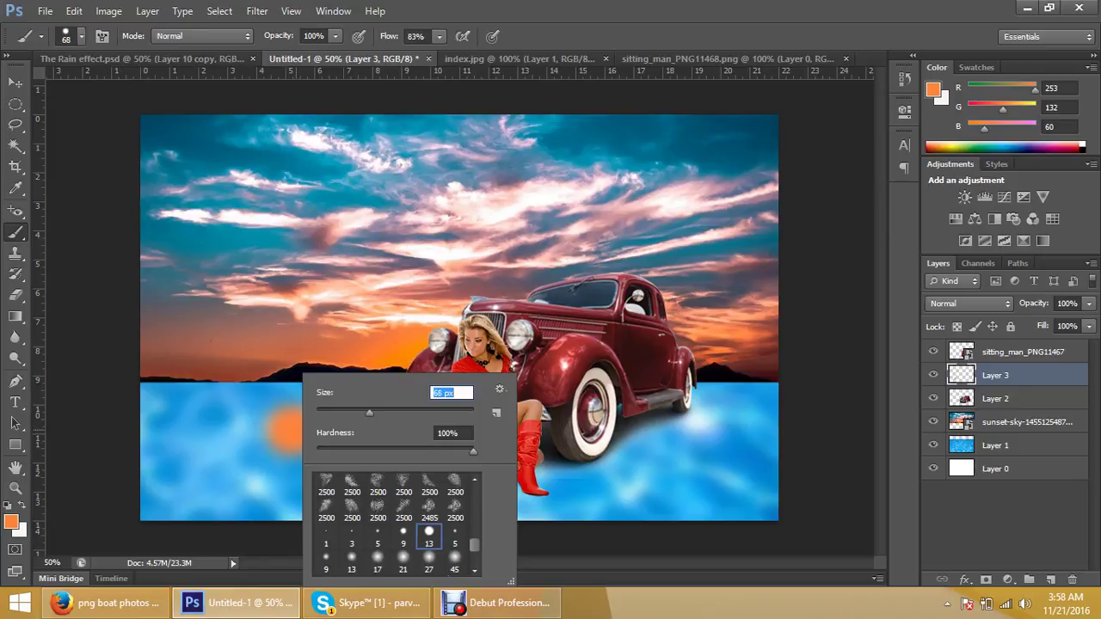
pyautogui.press('Return')
# Pick a near-white colour and dab it into the centre of the orange spot
pyautogui.click(12, 521)
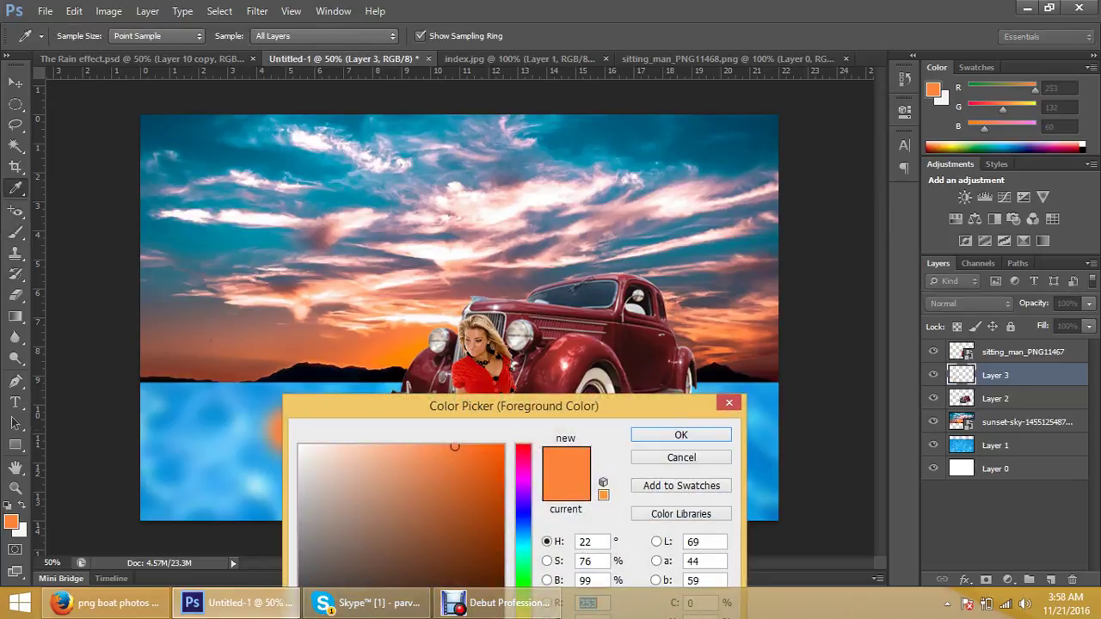
pyautogui.click(305, 447)
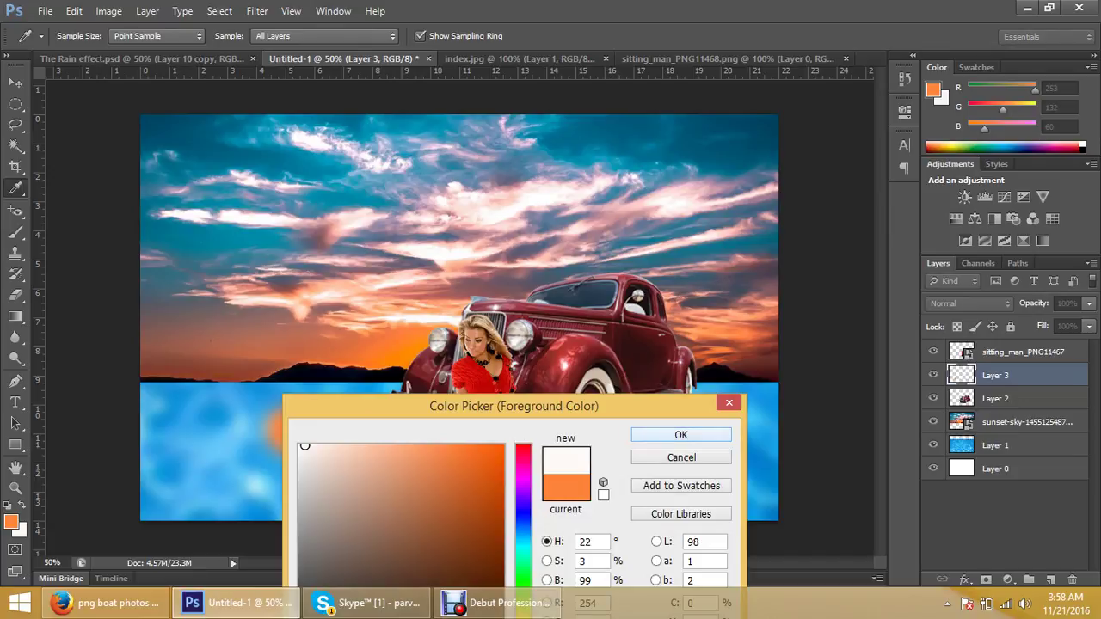
pyautogui.press('Return')
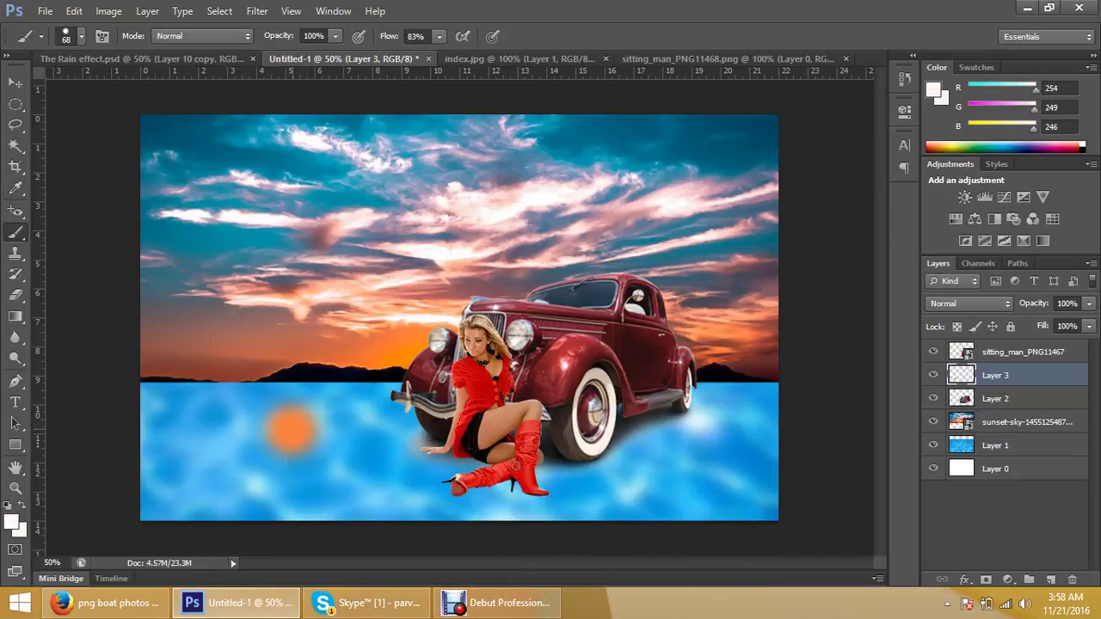
pyautogui.click(292, 427)
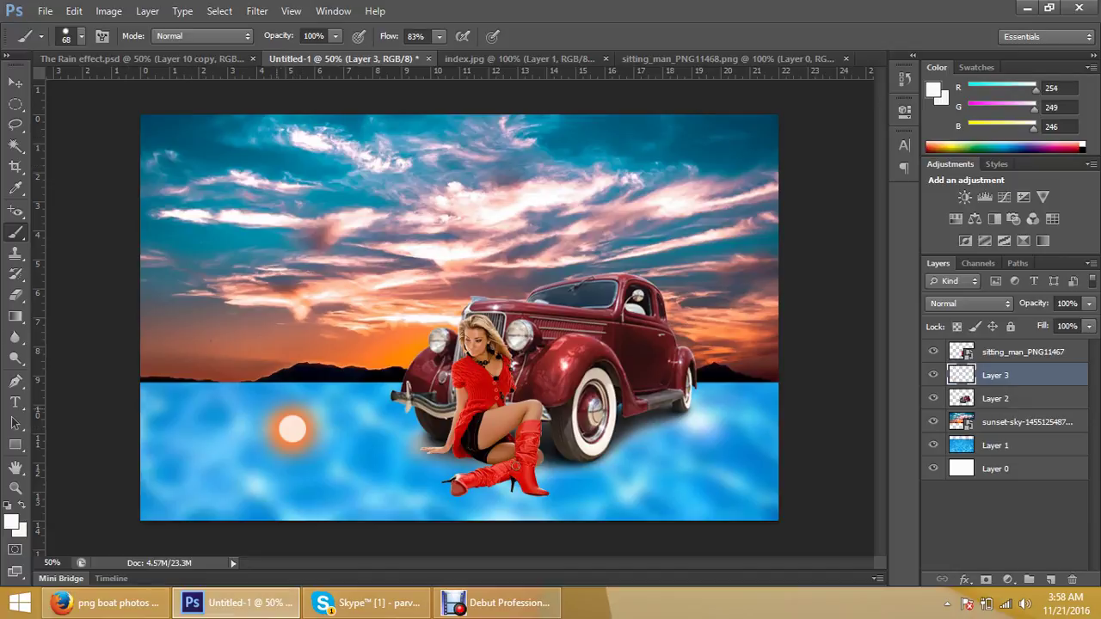
# Switch to the 21 px soft brush preset and enlarge it to 59 px
pyautogui.rightClick(311, 374)
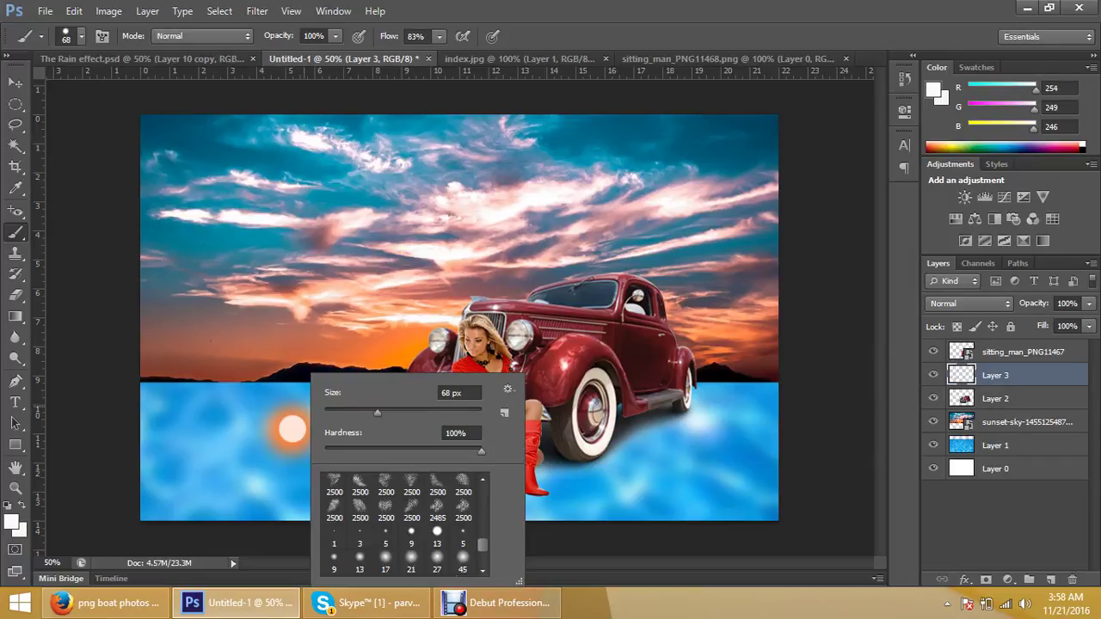
pyautogui.doubleClick(411, 559)
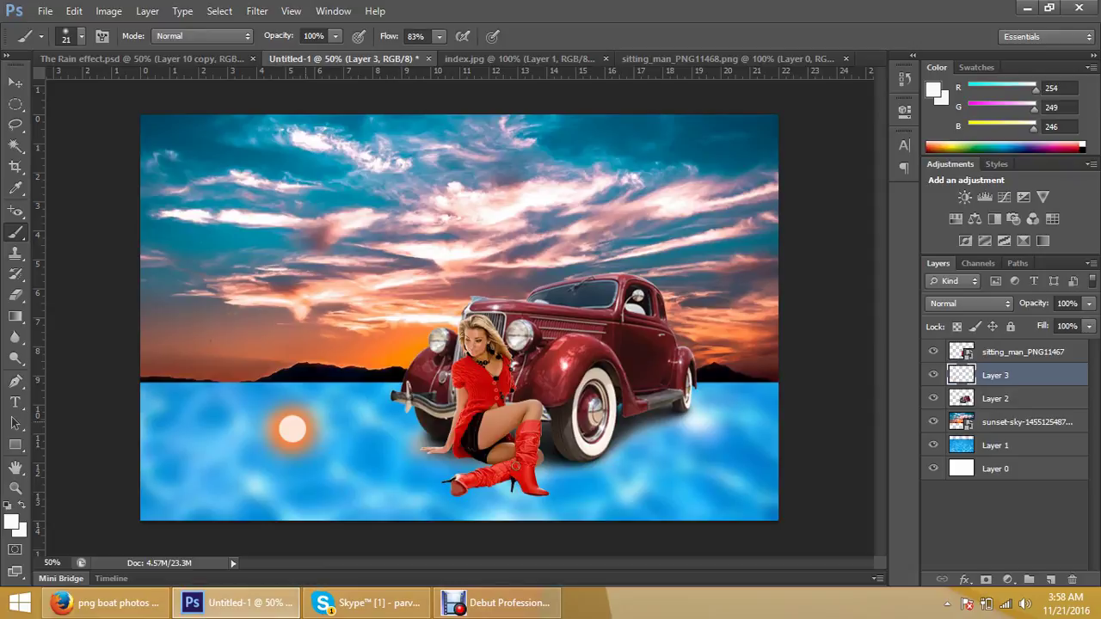
pyautogui.rightClick(303, 376)
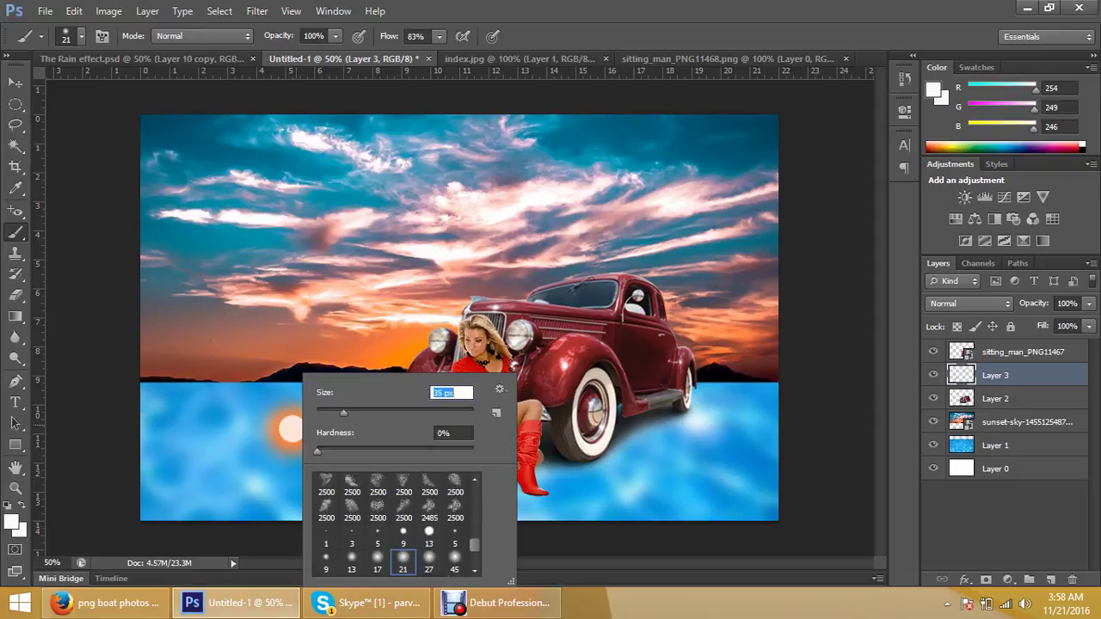
pyautogui.moveTo(344, 413); pyautogui.dragTo(362, 413)
# Pick a saturated cyan and paint it twice into the spot's centre
pyautogui.click(12, 521)
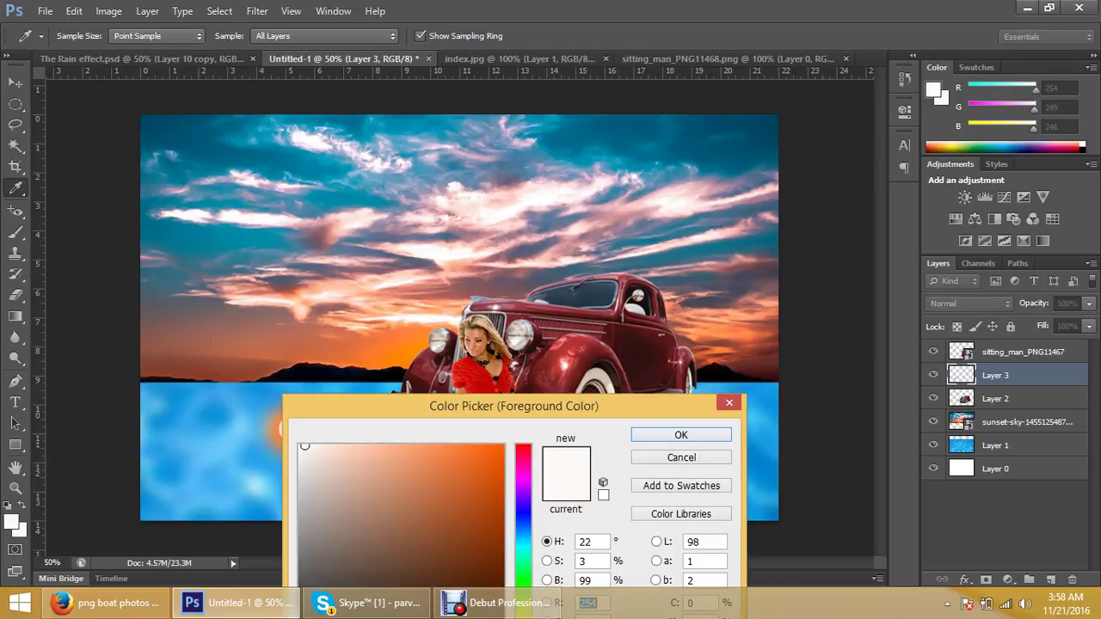
pyautogui.moveTo(513, 405); pyautogui.dragTo(619, 247)
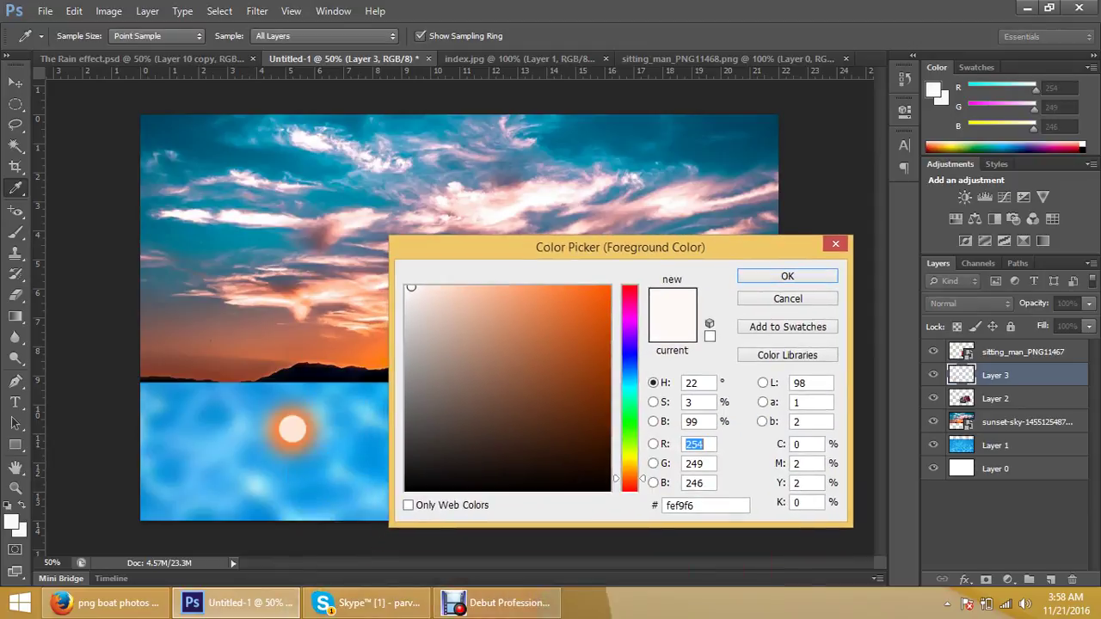
pyautogui.click(550, 185)
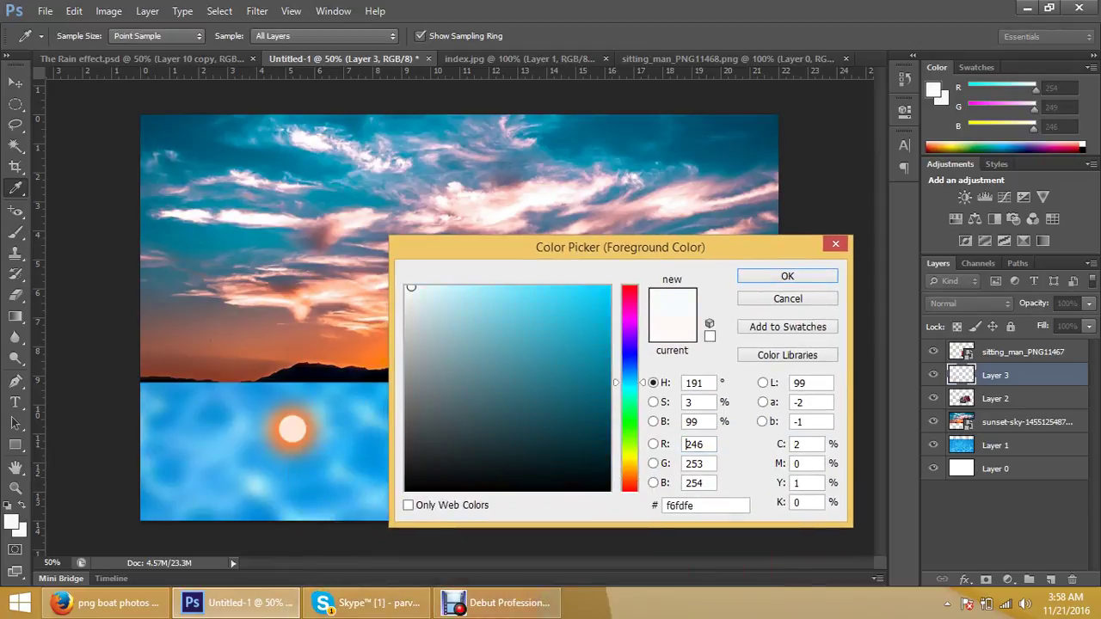
pyautogui.click(557, 291)
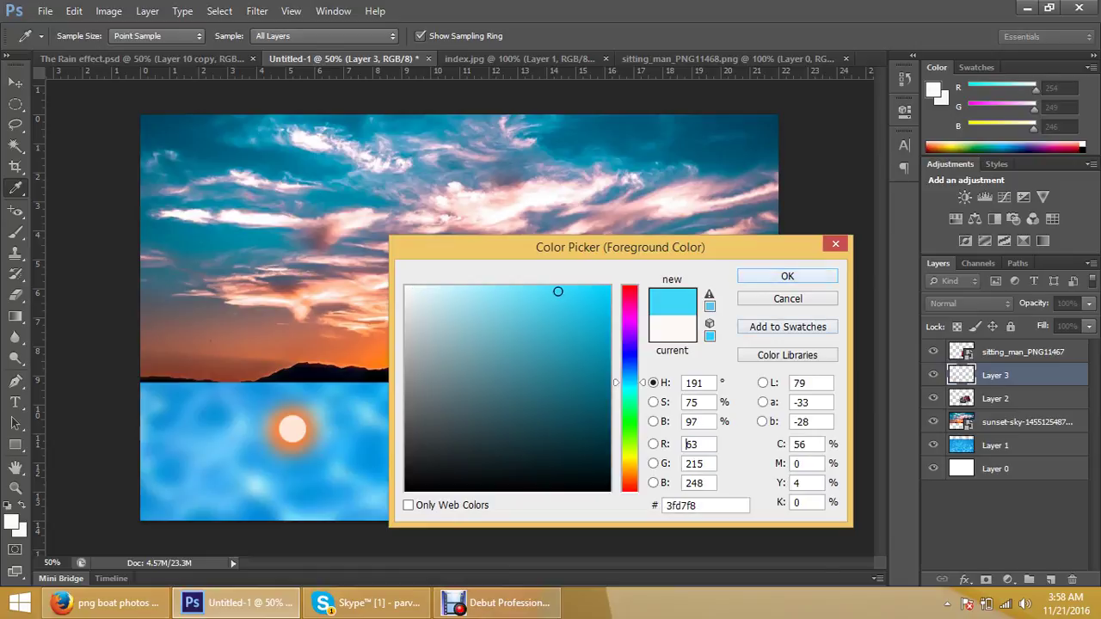
pyautogui.press('Return')
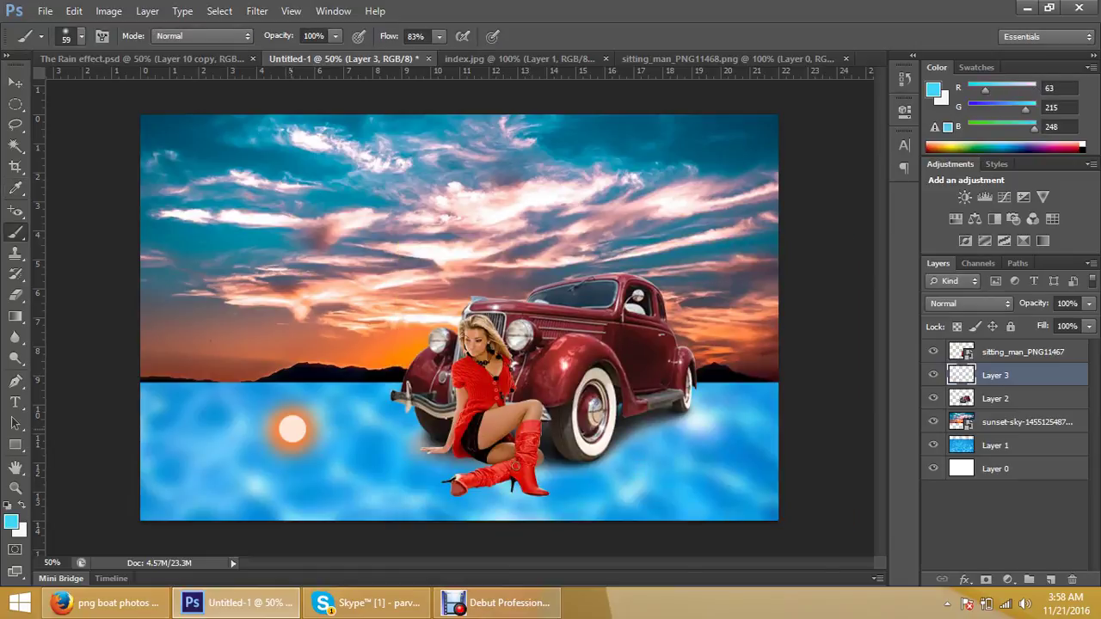
pyautogui.click(292, 428)
pyautogui.click(293, 428)
# Return to near-white and brighten the spot with a 70 px soft brush
pyautogui.press('i')
pyautogui.click(12, 521)
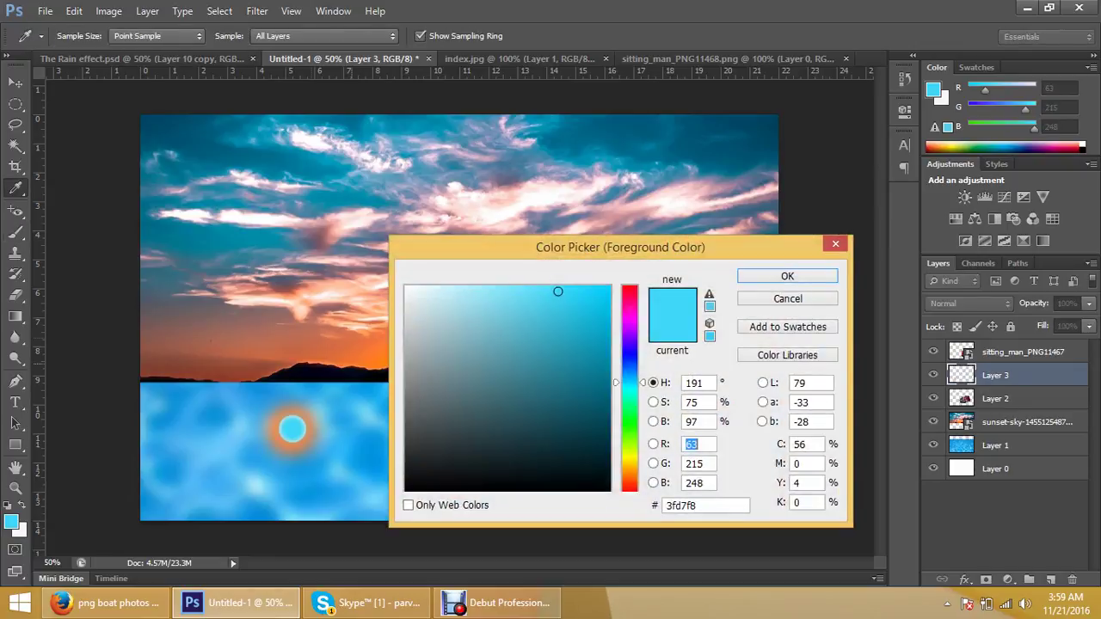
pyautogui.click(407, 291)
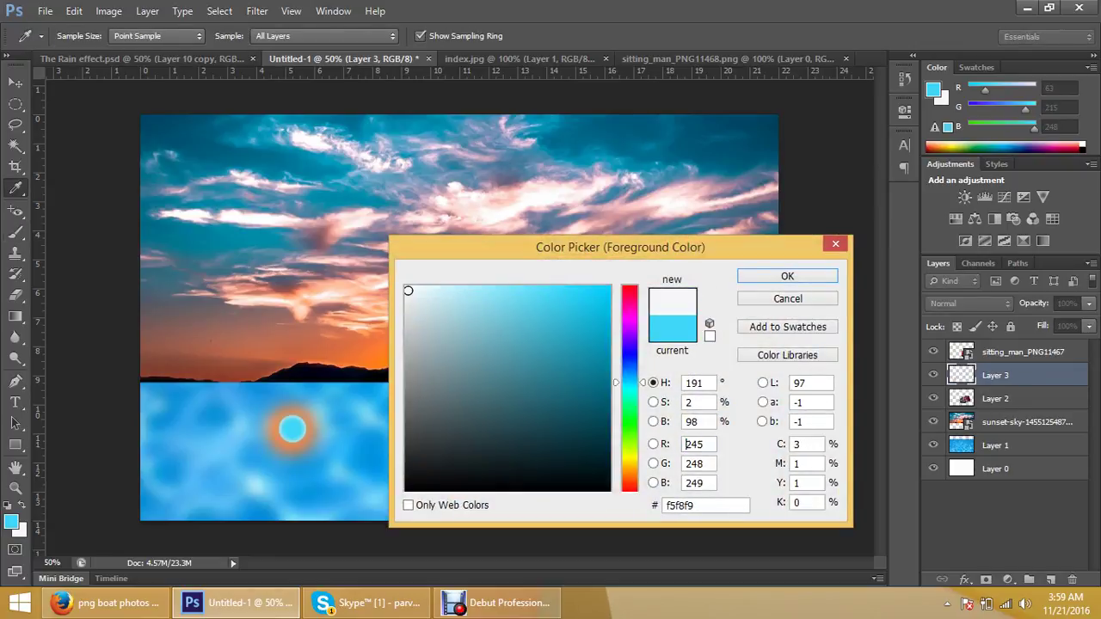
pyautogui.press('Return')
pyautogui.press('b')
pyautogui.press('super+c')
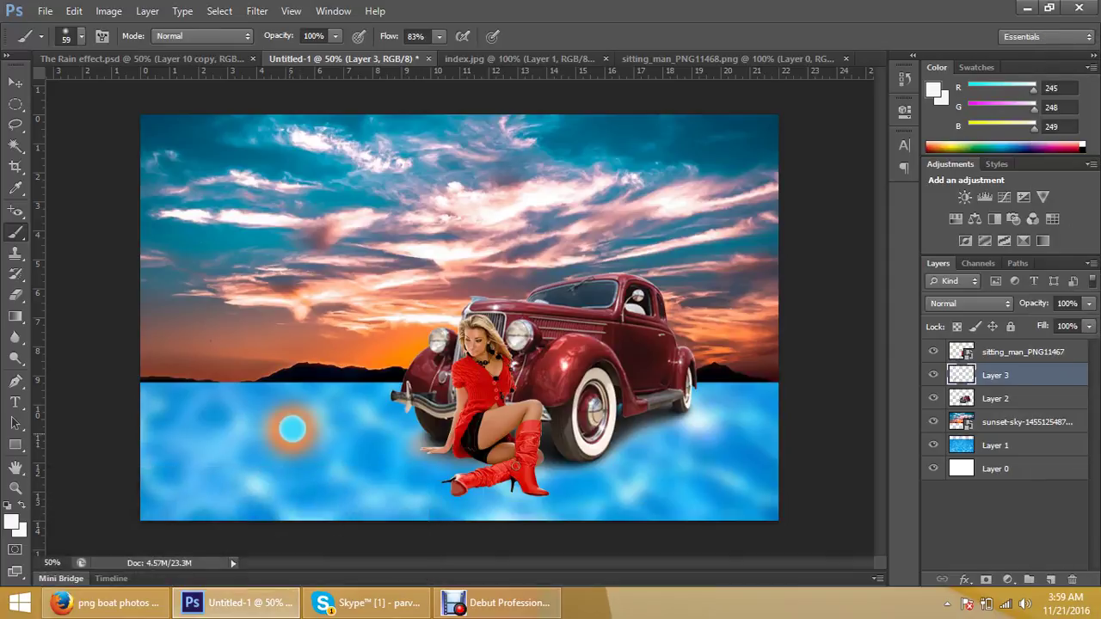
pyautogui.rightClick(301, 375)
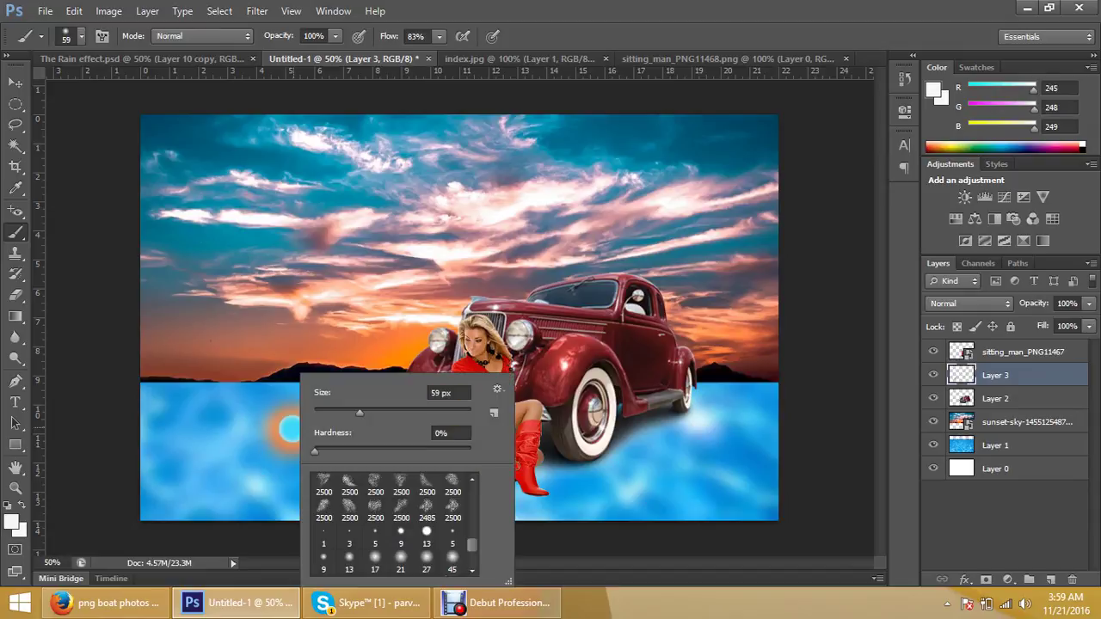
pyautogui.moveTo(360, 412); pyautogui.dragTo(368, 412)
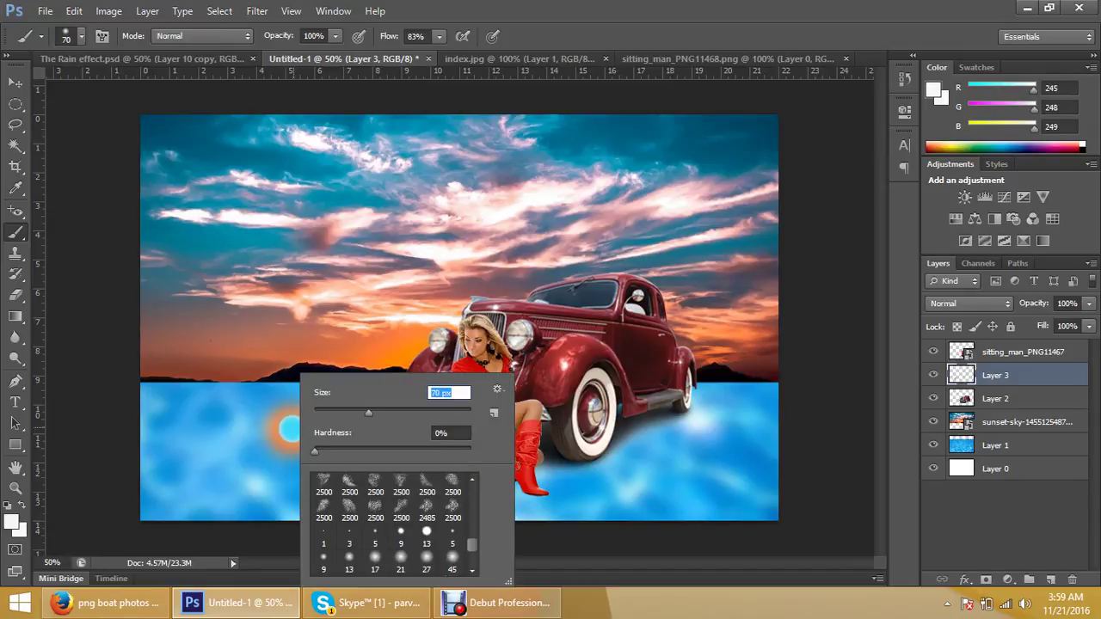
pyautogui.press('Return')
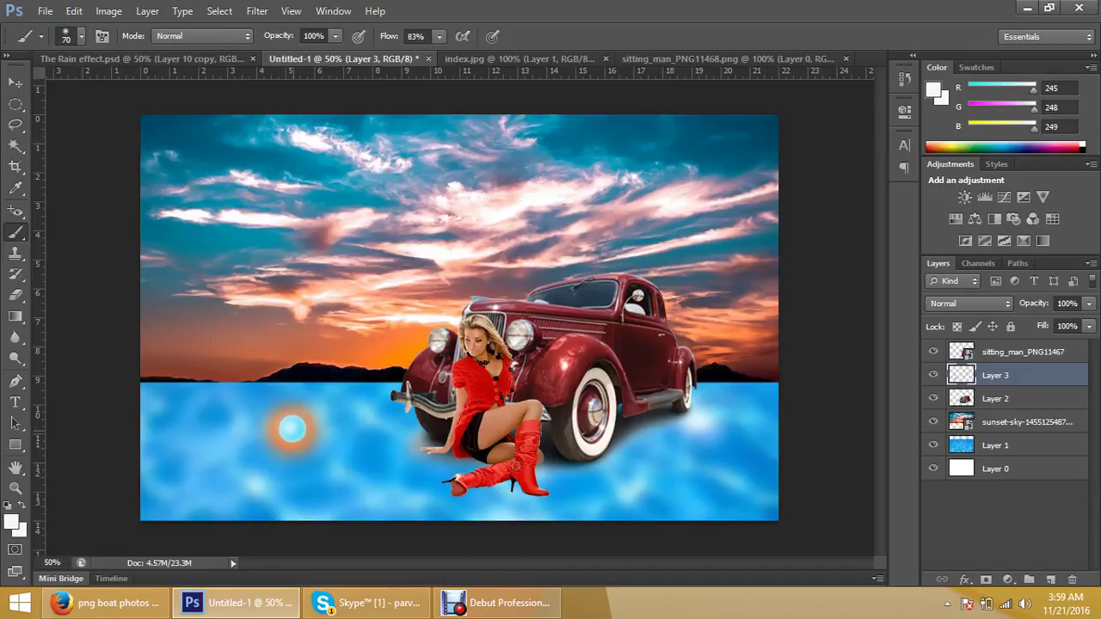
pyautogui.click(293, 430)
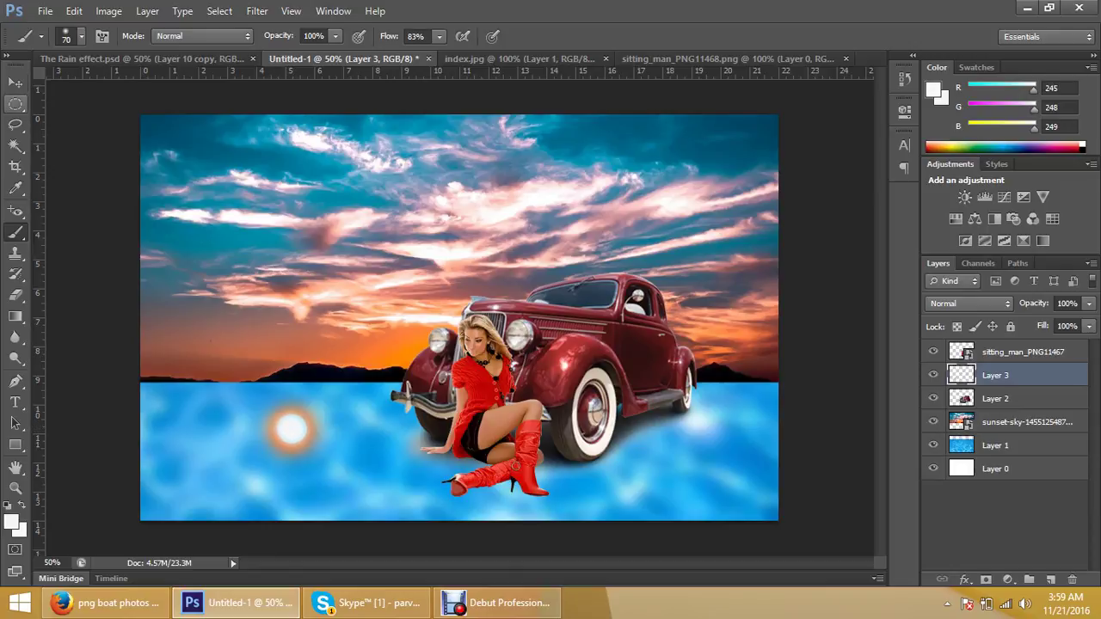
pyautogui.click(15, 83)
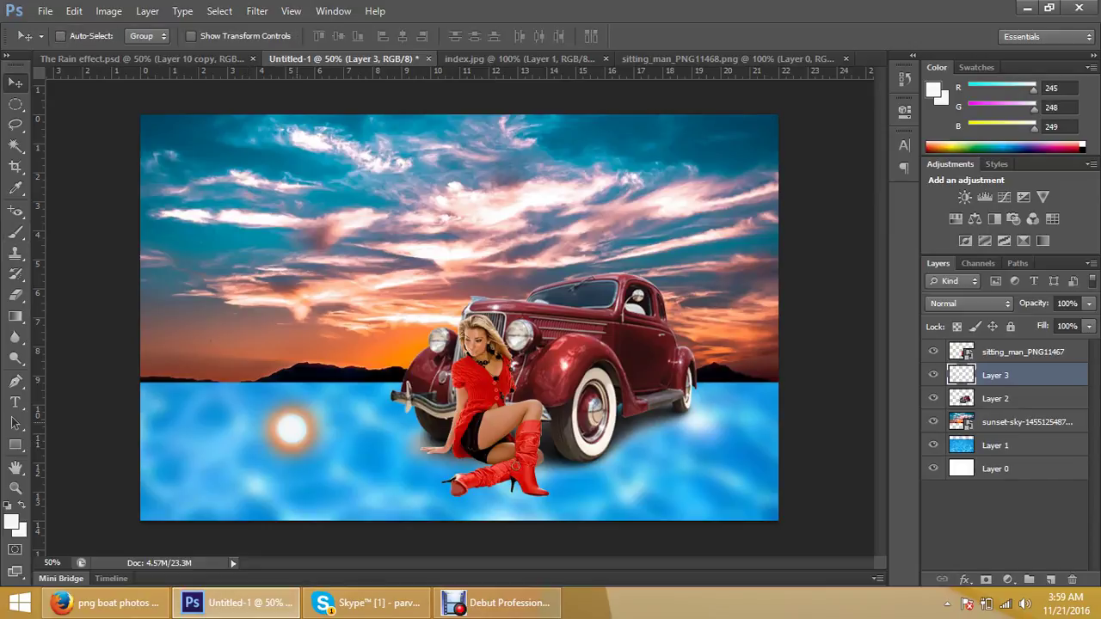
pyautogui.moveTo(294, 430)
pyautogui.mouseDown()
pyautogui.moveTo(421, 387)
pyautogui.moveTo(521, 325)
pyautogui.moveTo(521, 335)
pyautogui.mouseUp()
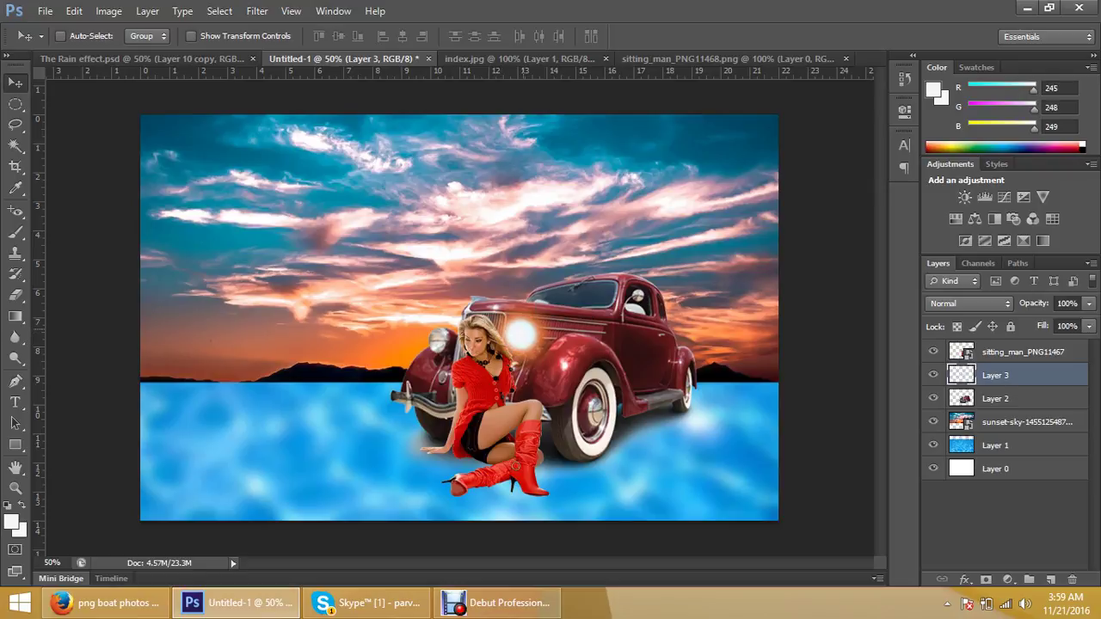
pyautogui.moveTo(521, 335); pyautogui.dragTo(519, 336)
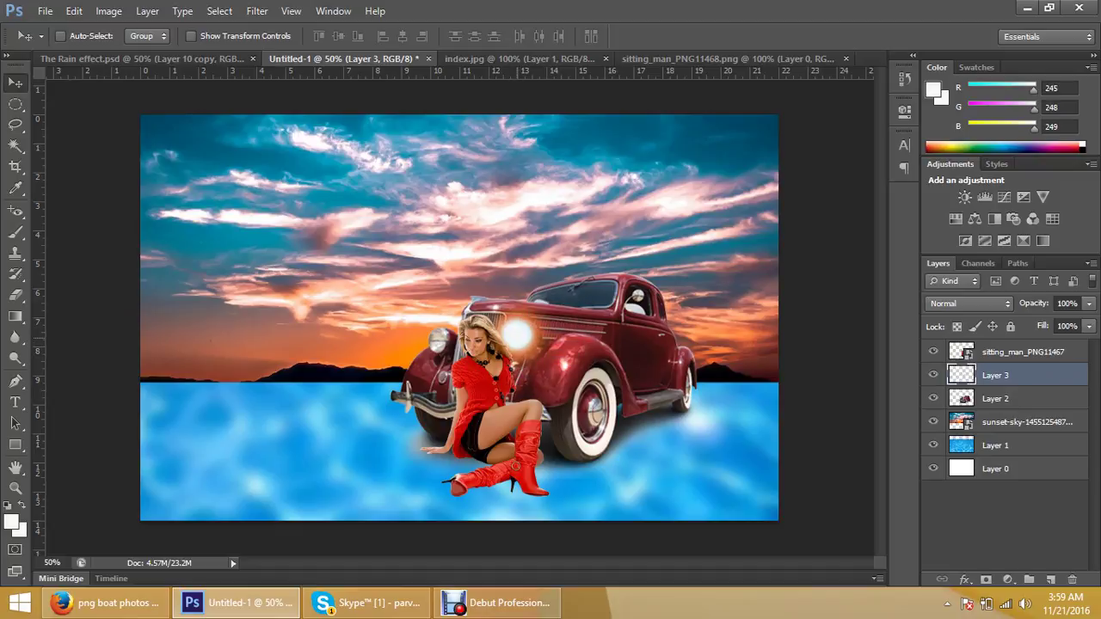
pyautogui.hotkey('ctrl', 't')
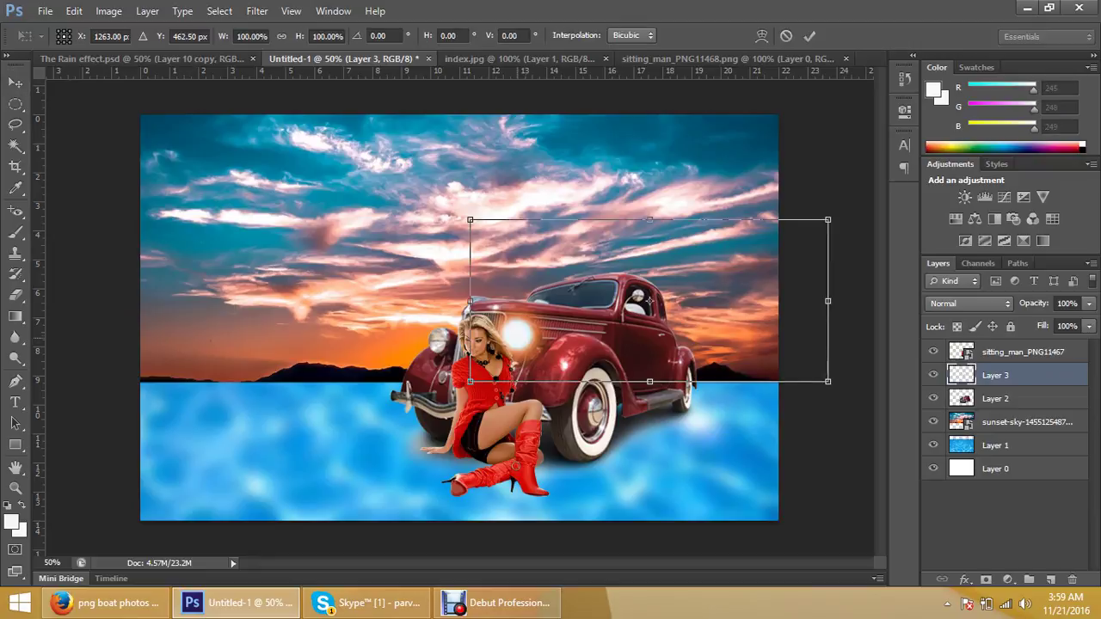
pyautogui.press('Return')
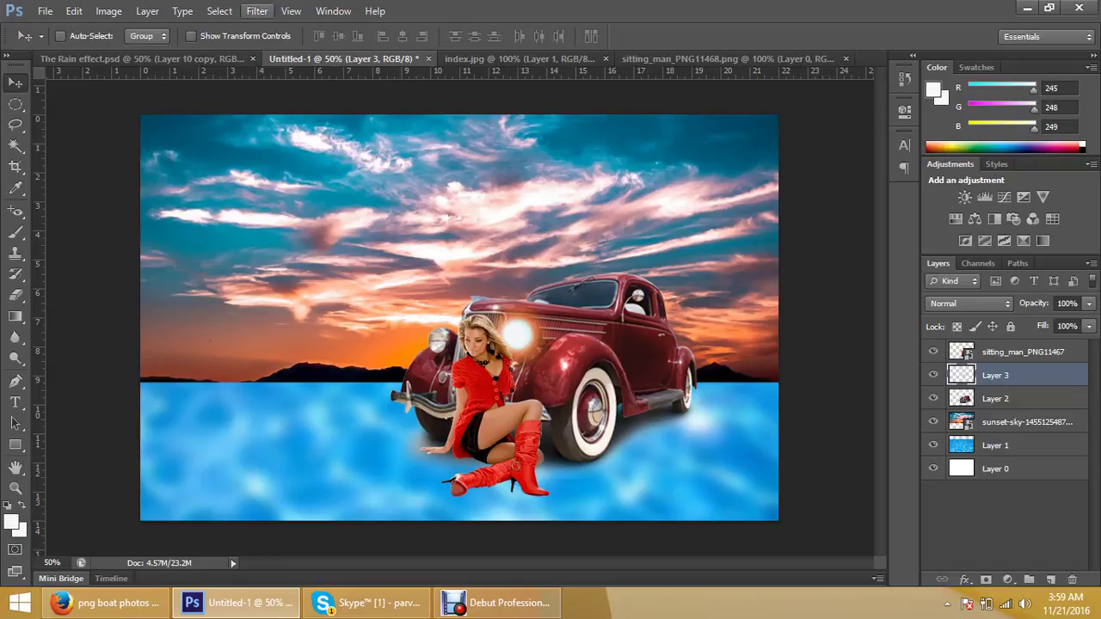
# Start a Motion Blur on the glow with a 34° angle
pyautogui.click(256, 10)
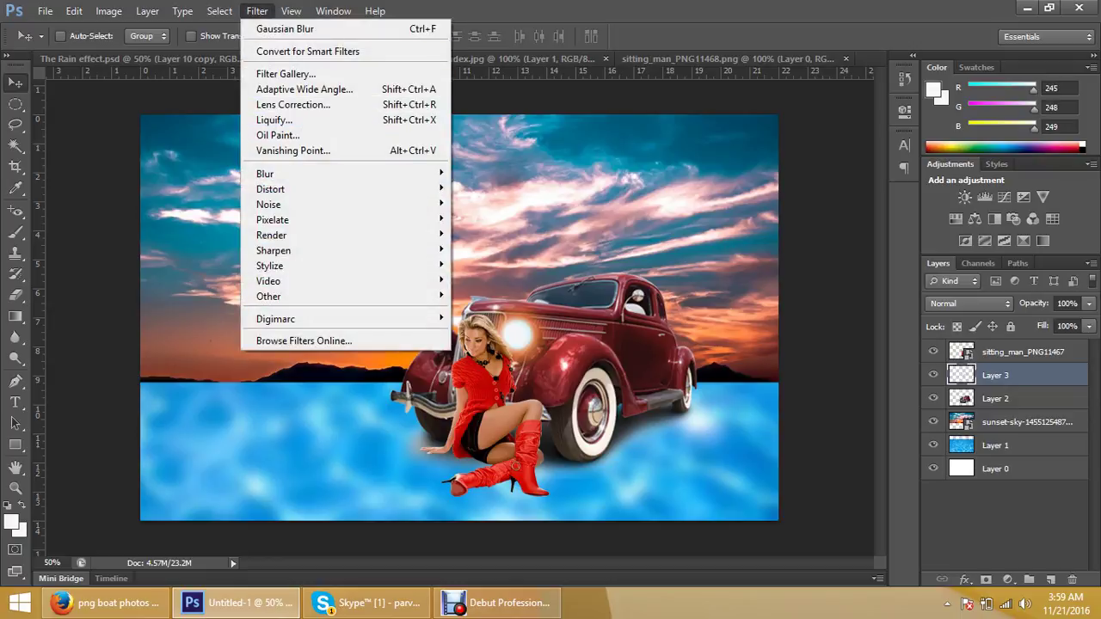
pyautogui.moveTo(265, 174)
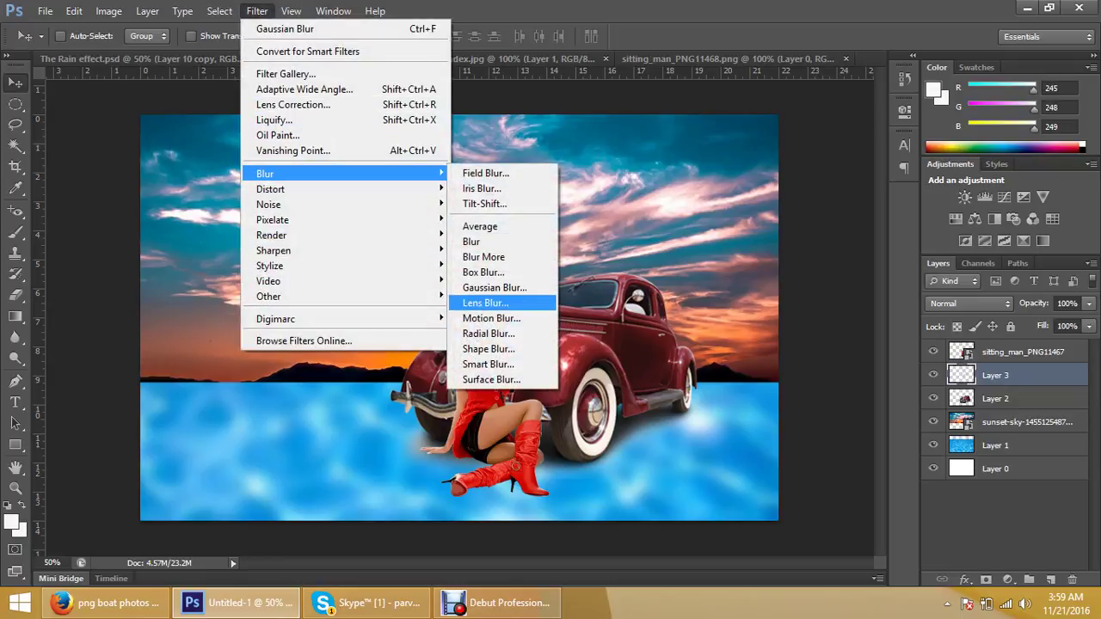
pyautogui.click(490, 319)
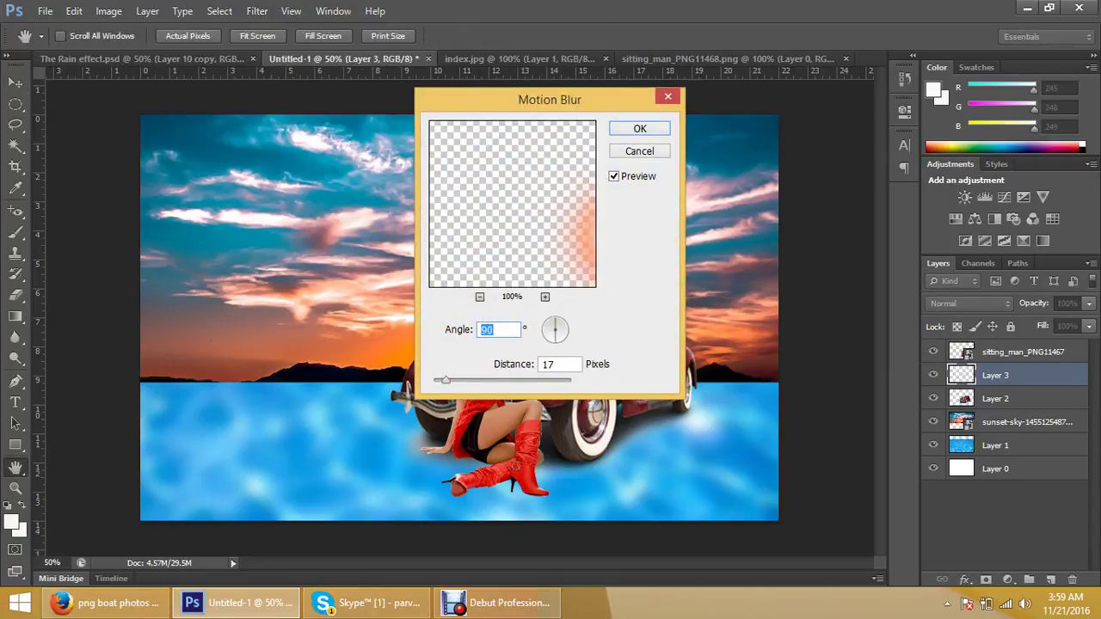
pyautogui.write('34')
pyautogui.moveTo(445, 379); pyautogui.dragTo(467, 379)
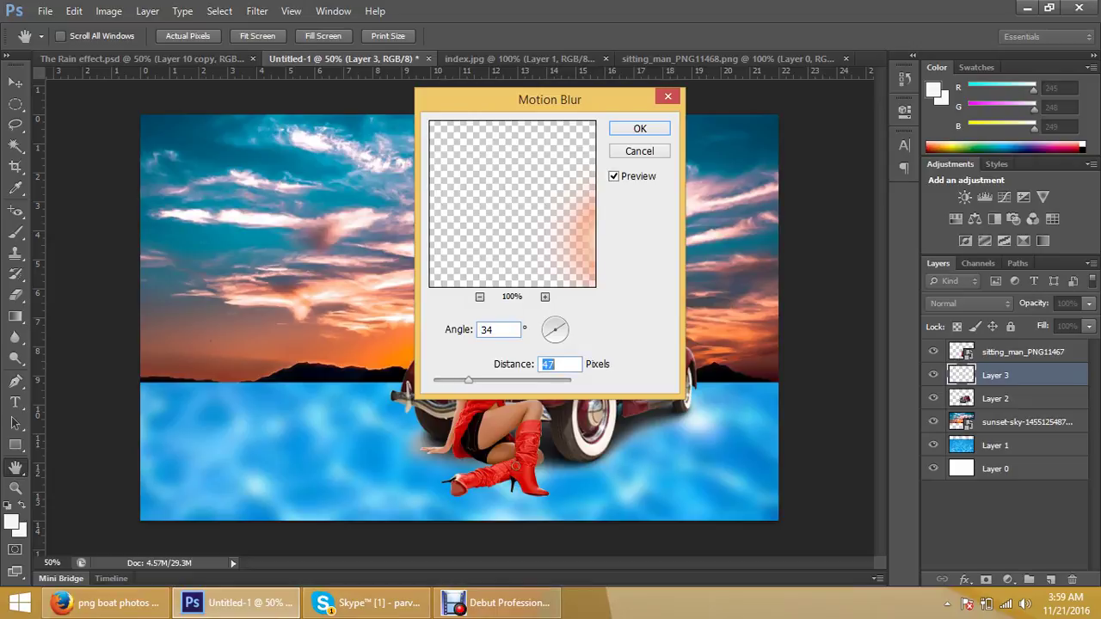
pyautogui.moveTo(549, 99)
pyautogui.mouseDown()
pyautogui.moveTo(704, 81)
pyautogui.moveTo(746, 107)
pyautogui.mouseUp()
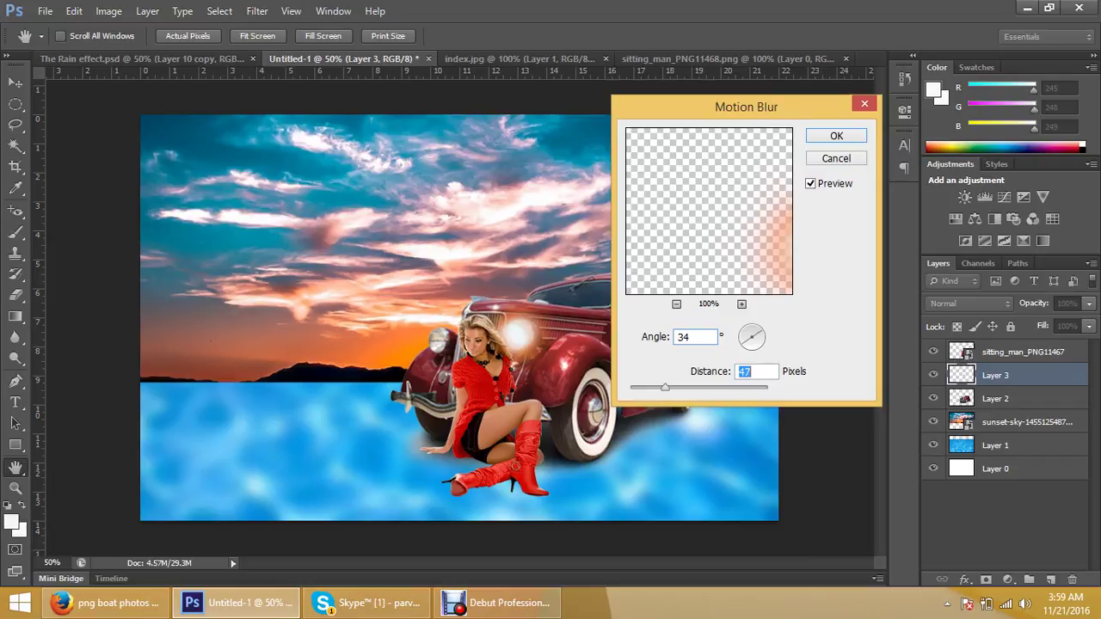
# Try blur distances 42, 17 and 38, then apply it at 22 pixels
pyautogui.moveTo(665, 387); pyautogui.dragTo(683, 387)
pyautogui.click(740, 371)
pyautogui.write('42')
pyautogui.press('Tab')
pyautogui.write('2317')
pyautogui.press('Tab')
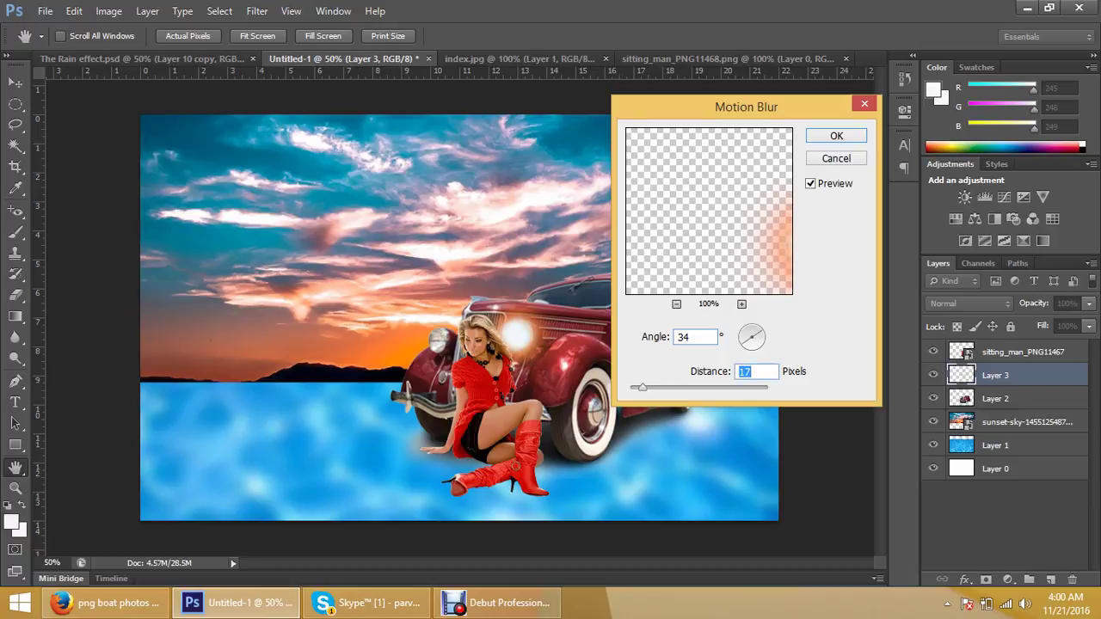
pyautogui.write('38')
pyautogui.press('Tab')
pyautogui.write('22')
pyautogui.press('Tab')
pyautogui.press('Return')
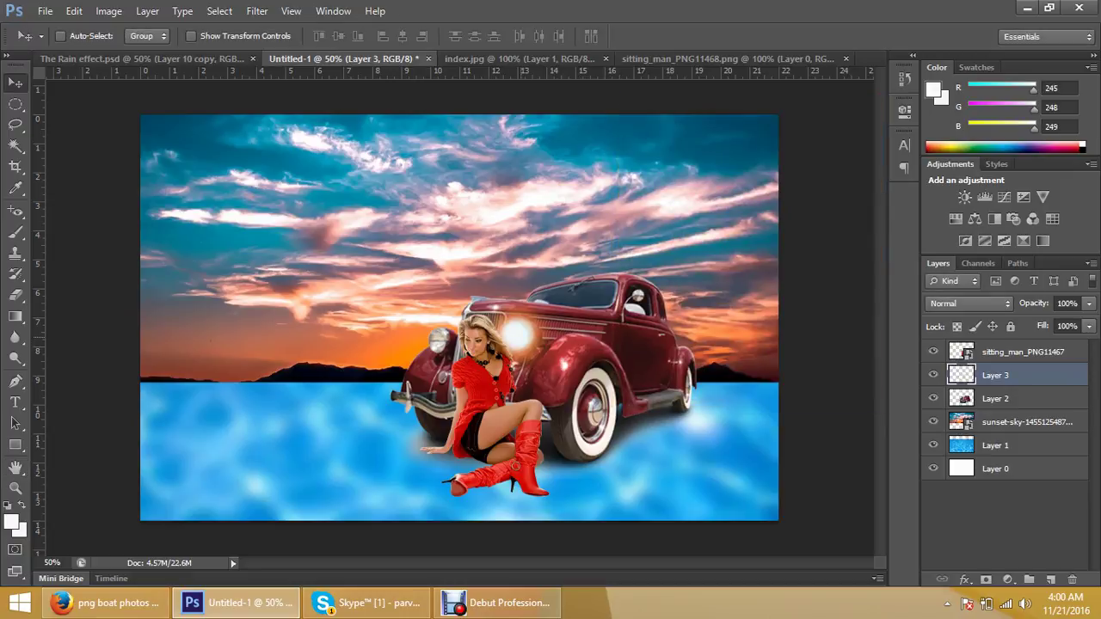
# Reposition the glow, then scale the copy to about 36% onto the other headlight
pyautogui.moveTo(518, 335)
pyautogui.mouseDown()
pyautogui.moveTo(543, 414)
pyautogui.moveTo(540, 315)
pyautogui.moveTo(529, 310)
pyautogui.mouseUp()
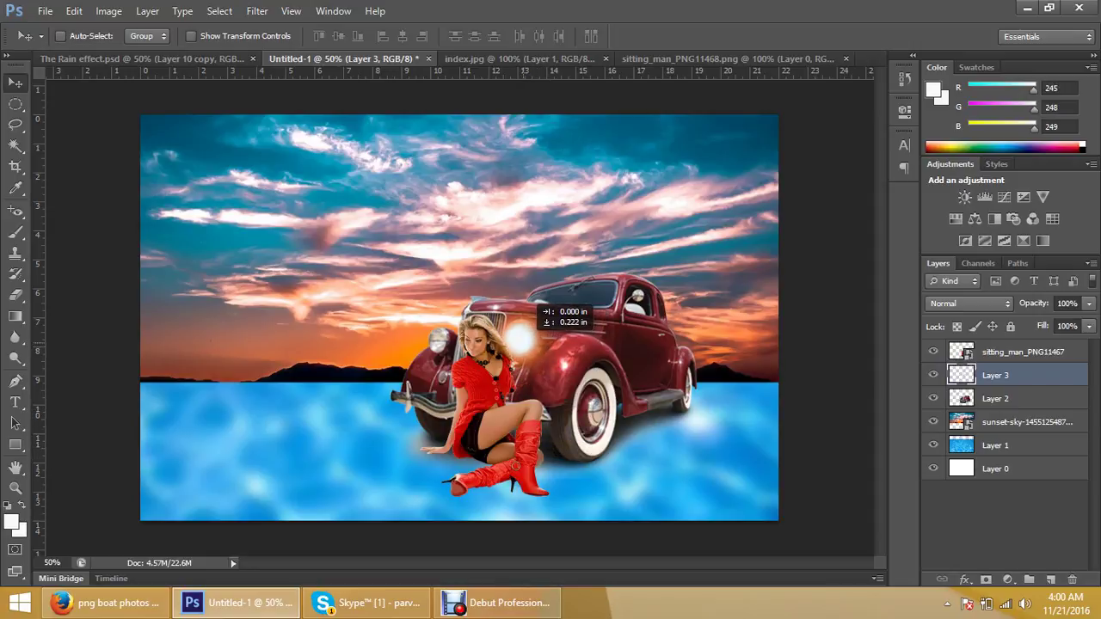
pyautogui.moveTo(529, 310); pyautogui.dragTo(439, 343)
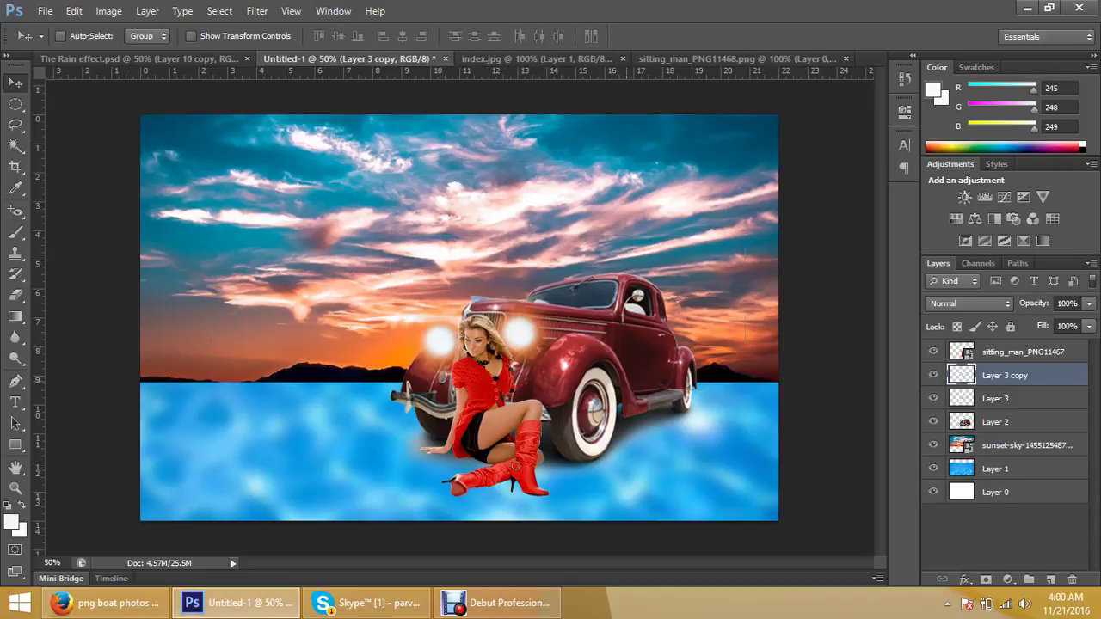
pyautogui.hotkey('ctrl', 't')
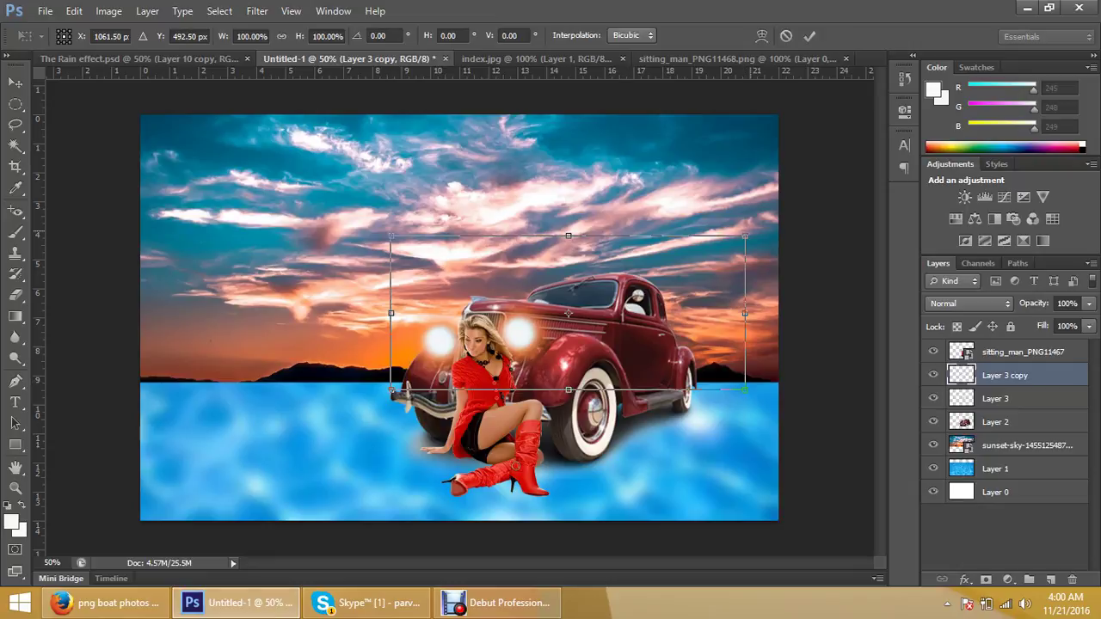
pyautogui.moveTo(745, 235); pyautogui.dragTo(597, 293)
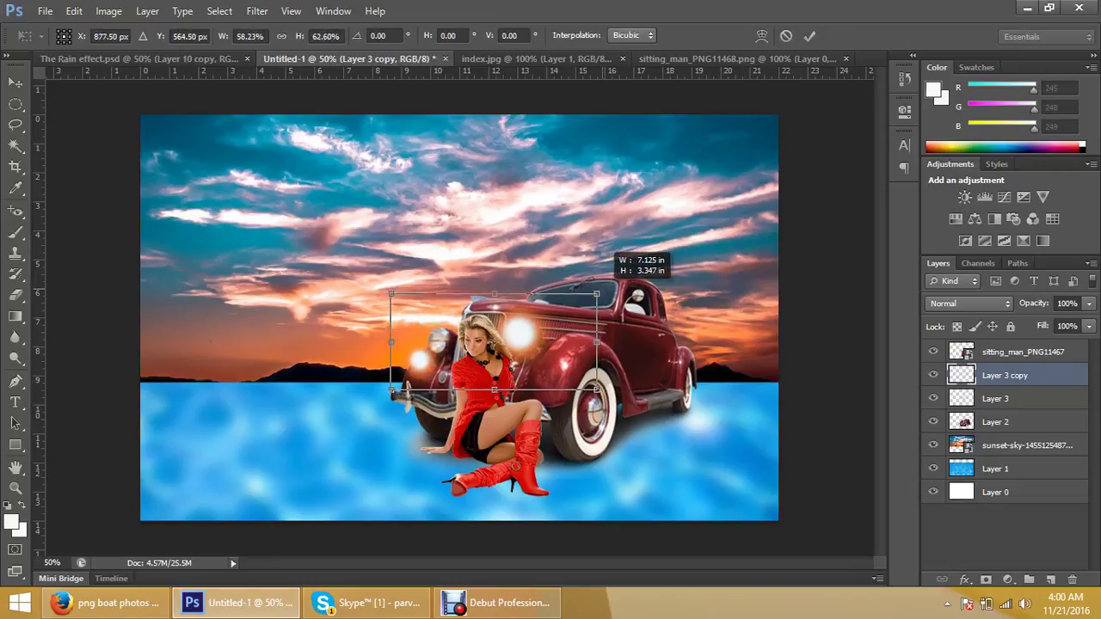
pyautogui.moveTo(597, 293); pyautogui.dragTo(581, 305)
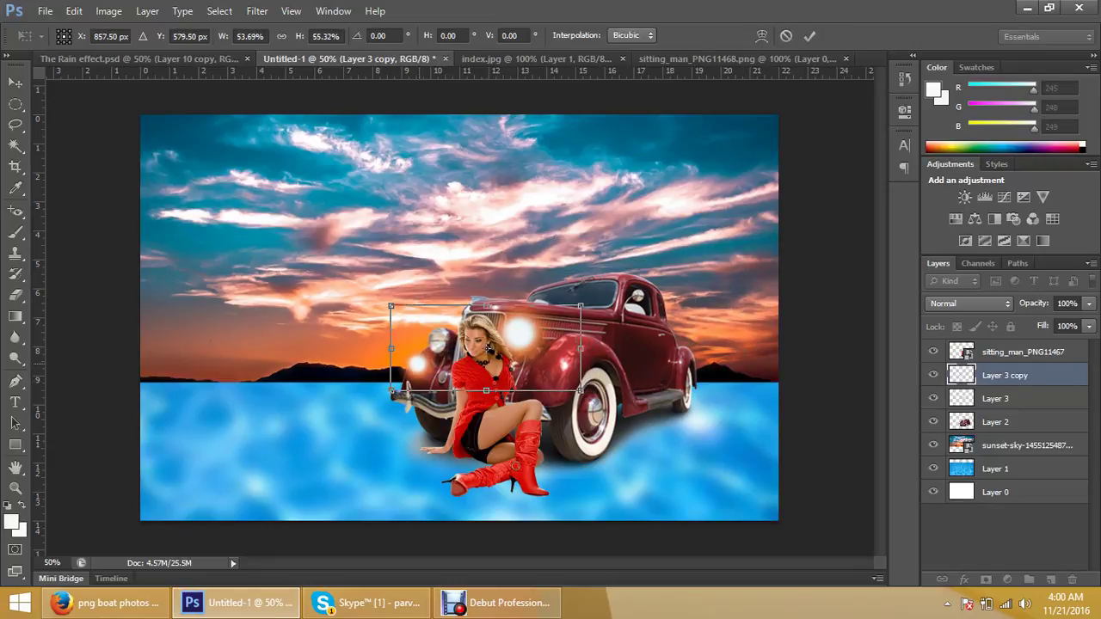
pyautogui.moveTo(487, 348); pyautogui.dragTo(508, 324)
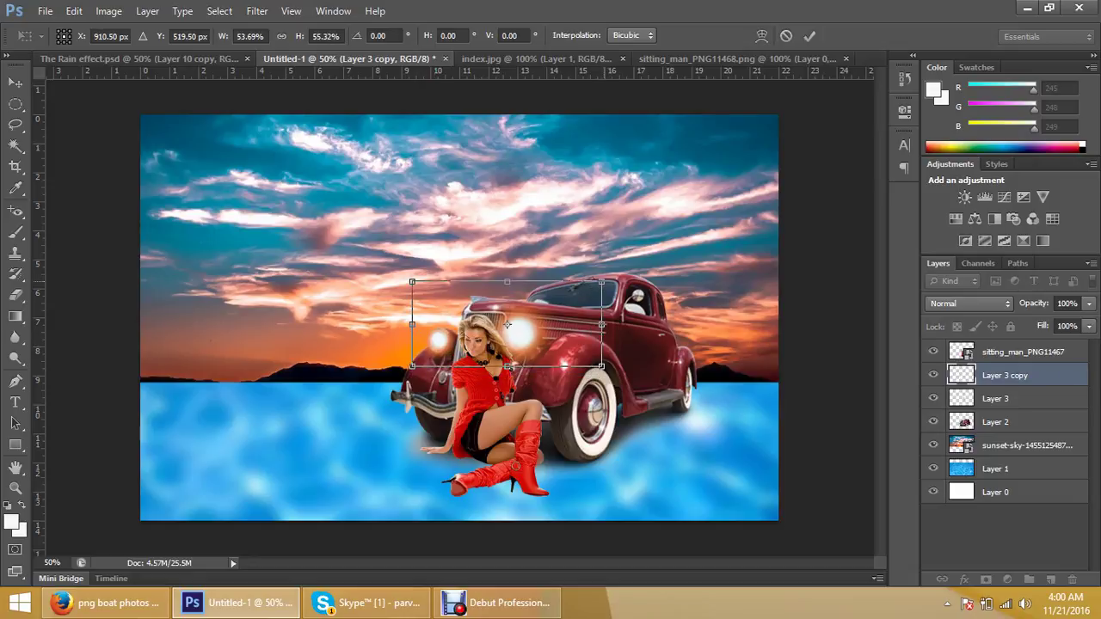
pyautogui.moveTo(601, 281); pyautogui.dragTo(538, 305)
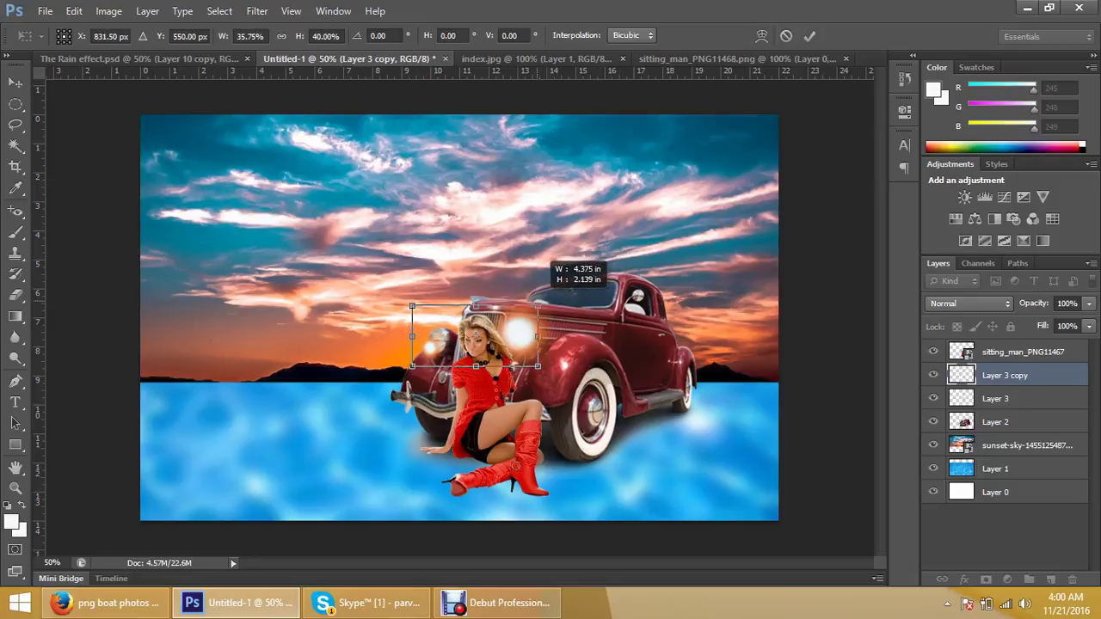
pyautogui.moveTo(443, 311); pyautogui.dragTo(451, 304)
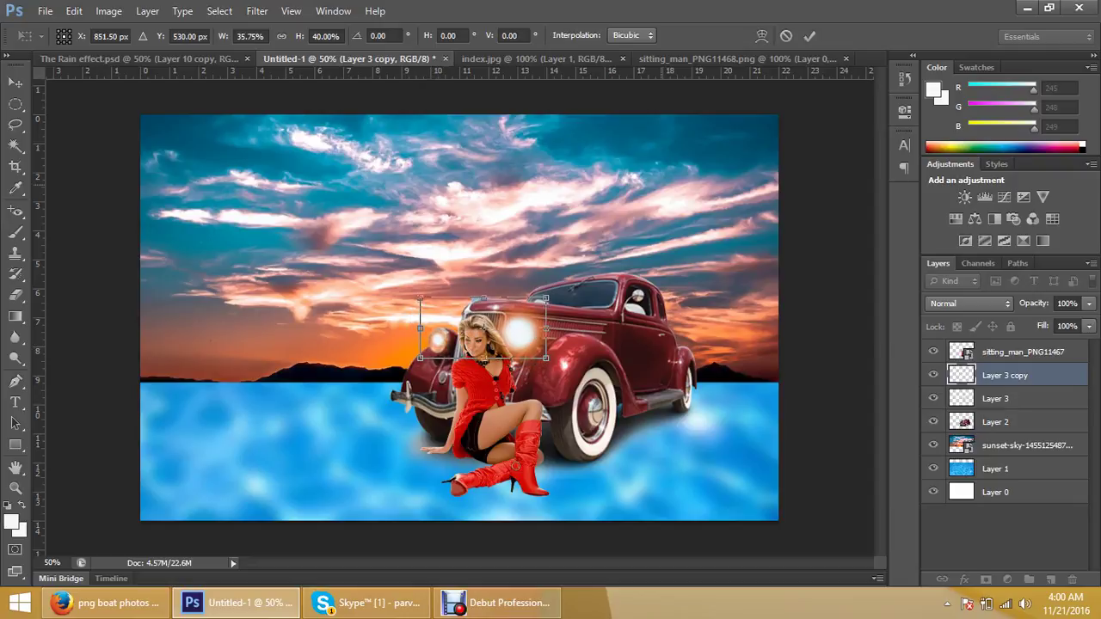
pyautogui.click(810, 35)
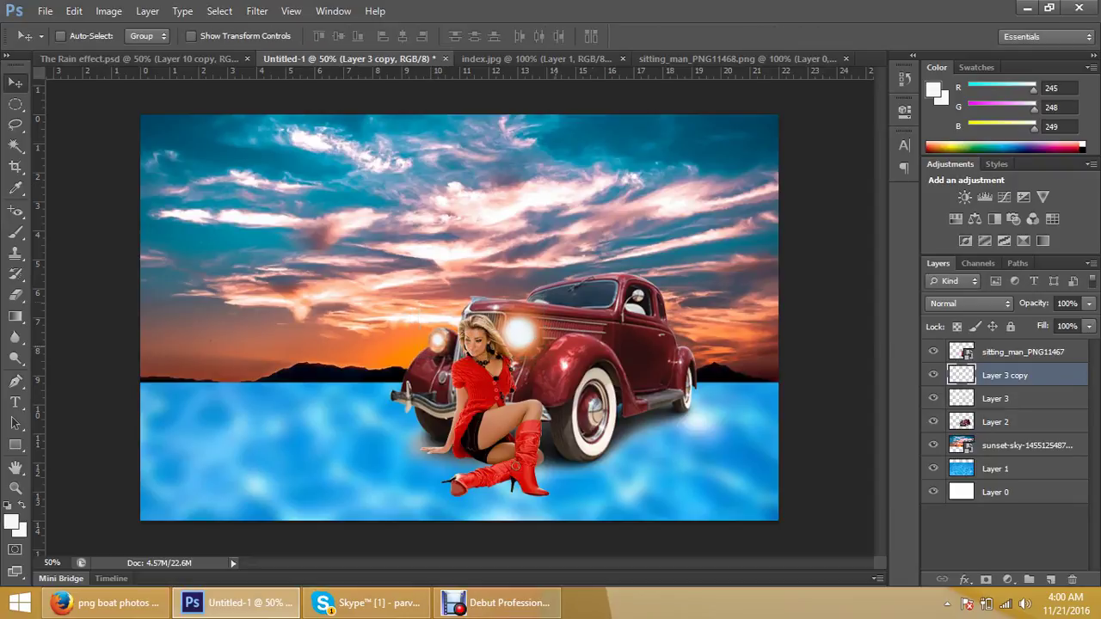
# Select Layer 3 and shrink its glow with Free Transform
pyautogui.rightClick(519, 334)
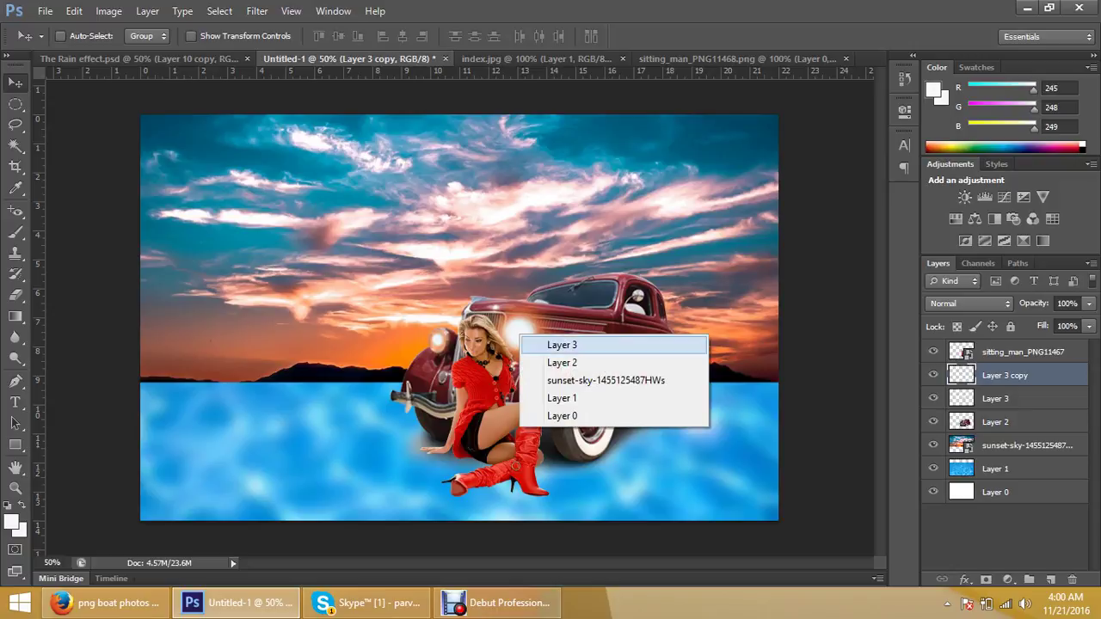
pyautogui.click(538, 345)
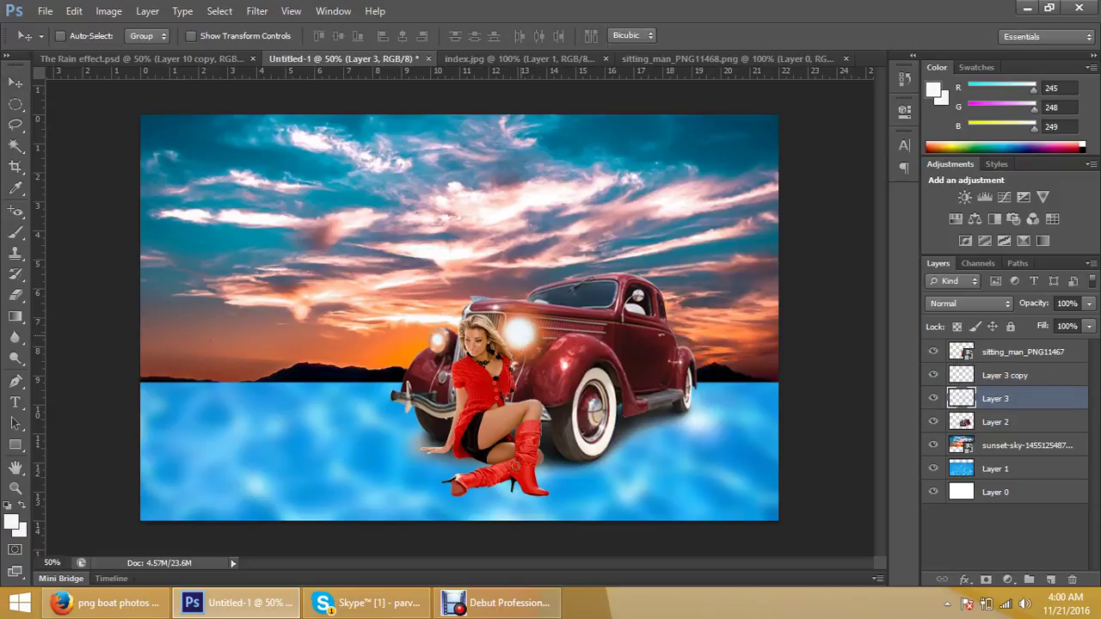
pyautogui.hotkey('ctrl', 't')
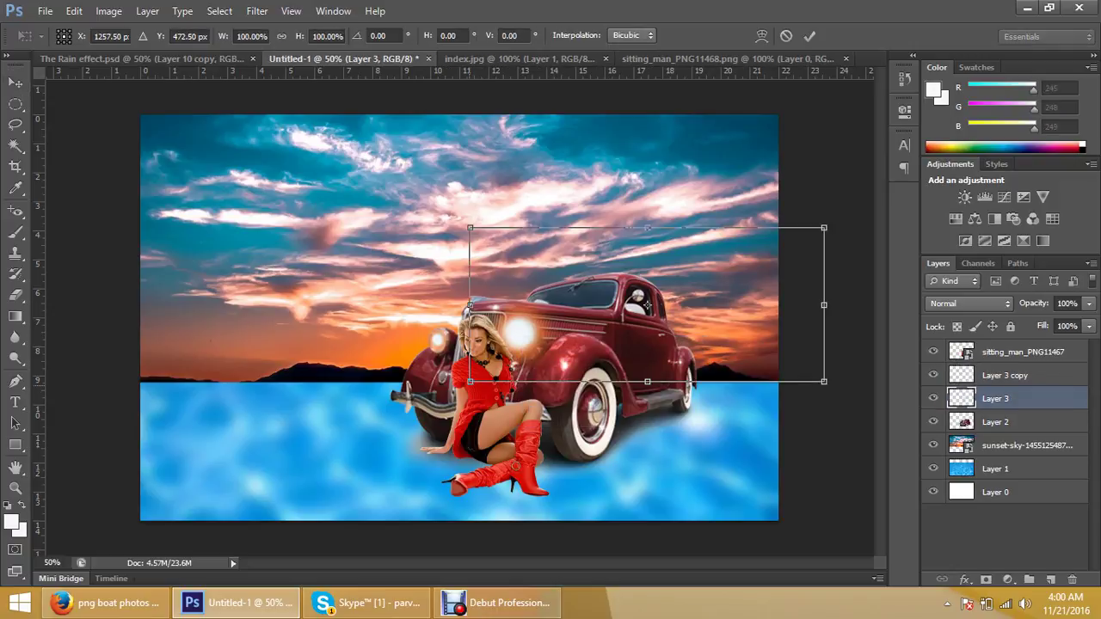
pyautogui.moveTo(470, 381); pyautogui.dragTo(522, 358)
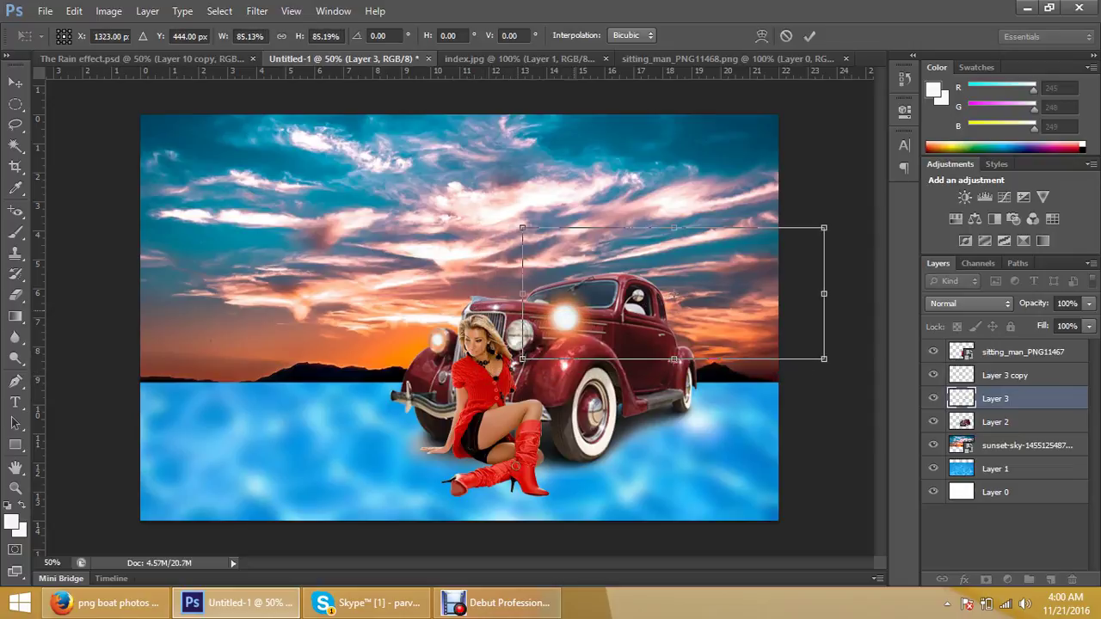
pyautogui.moveTo(674, 296); pyautogui.dragTo(629, 314)
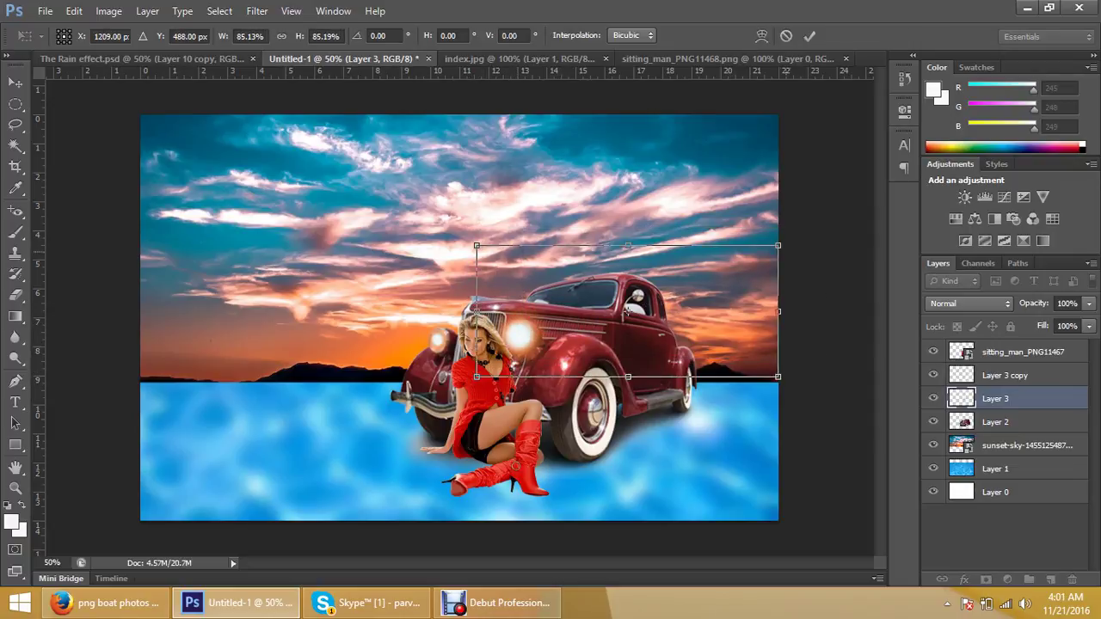
pyautogui.moveTo(778, 246); pyautogui.dragTo(685, 288)
pyautogui.moveTo(512, 359); pyautogui.dragTo(520, 336)
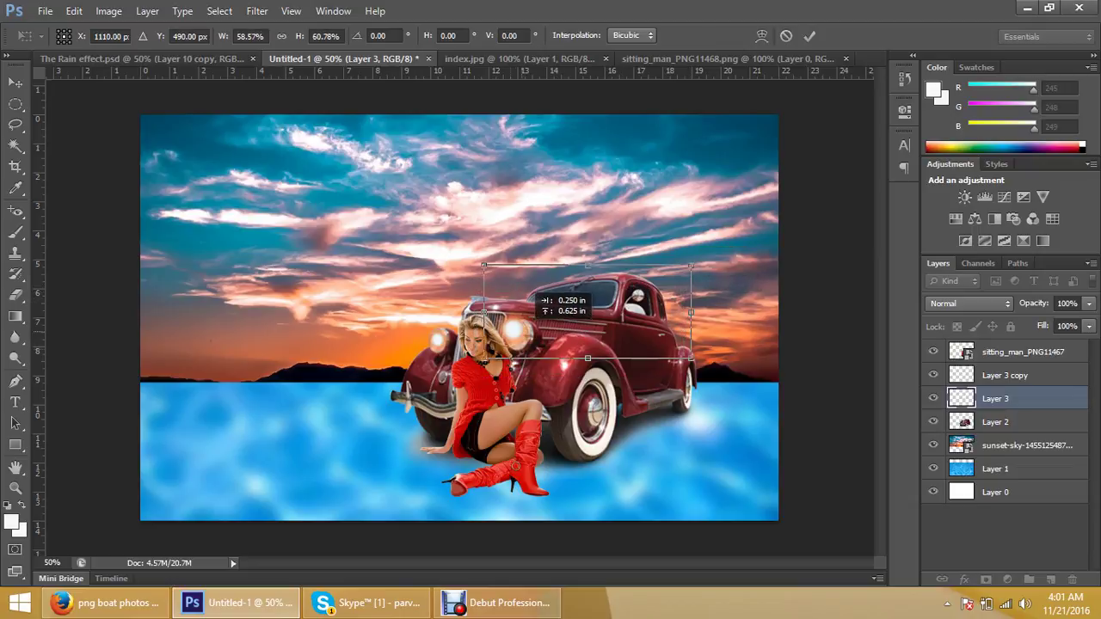
pyautogui.moveTo(527, 290); pyautogui.dragTo(534, 293)
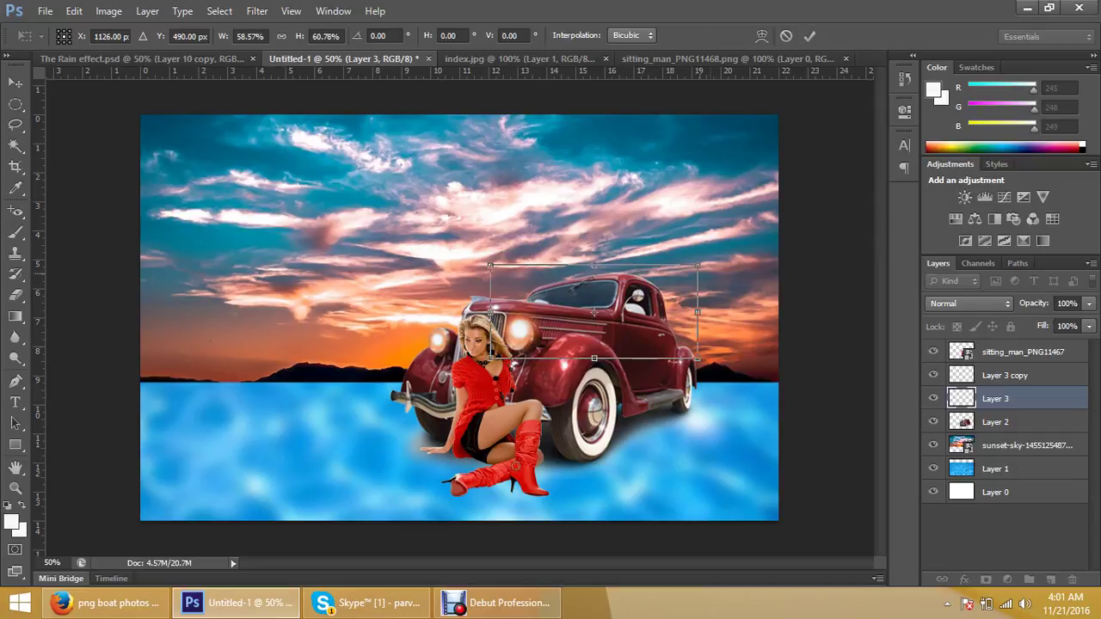
# Fine-tune the Layer 3 glow's size and position on the headlight and commit it
pyautogui.press('Down')
pyautogui.press('Down')
pyautogui.press('Down')
pyautogui.press('Down')
pyautogui.press('Down')
pyautogui.press('Down')
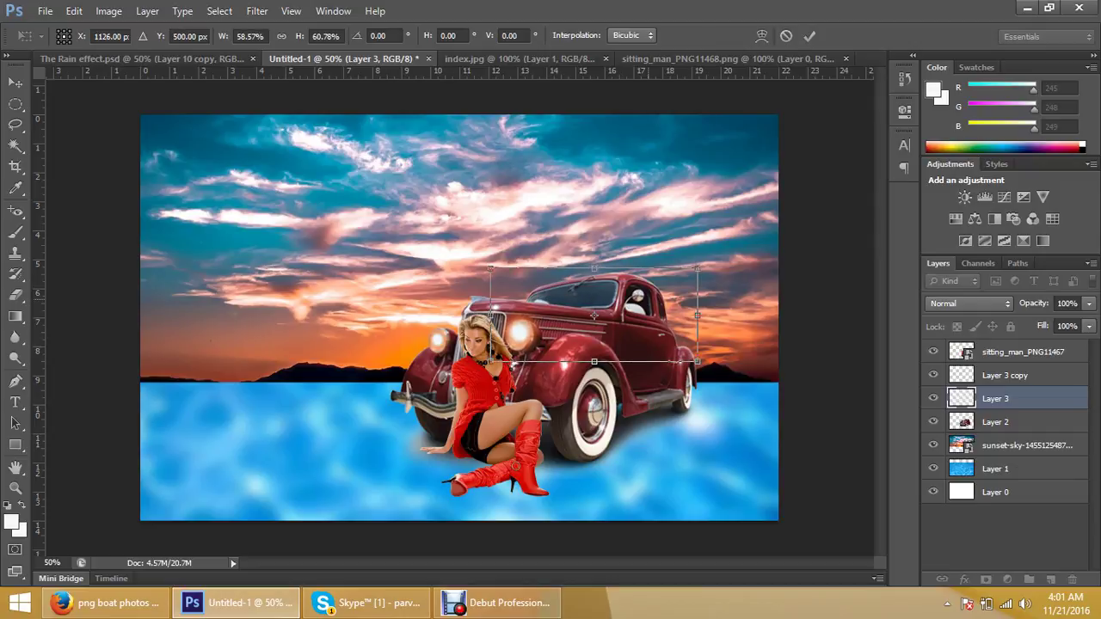
pyautogui.press('Down')
pyautogui.press('Down')
pyautogui.press('Down')
pyautogui.press('Down')
pyautogui.press('Down')
pyautogui.press('Down')
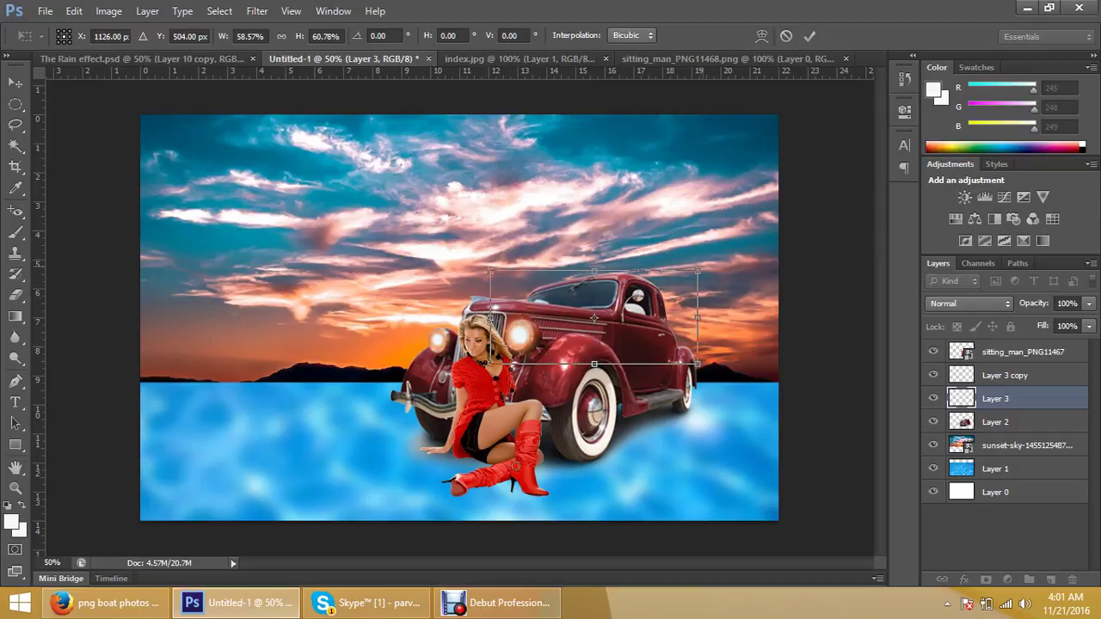
pyautogui.moveTo(697, 272); pyautogui.dragTo(672, 279)
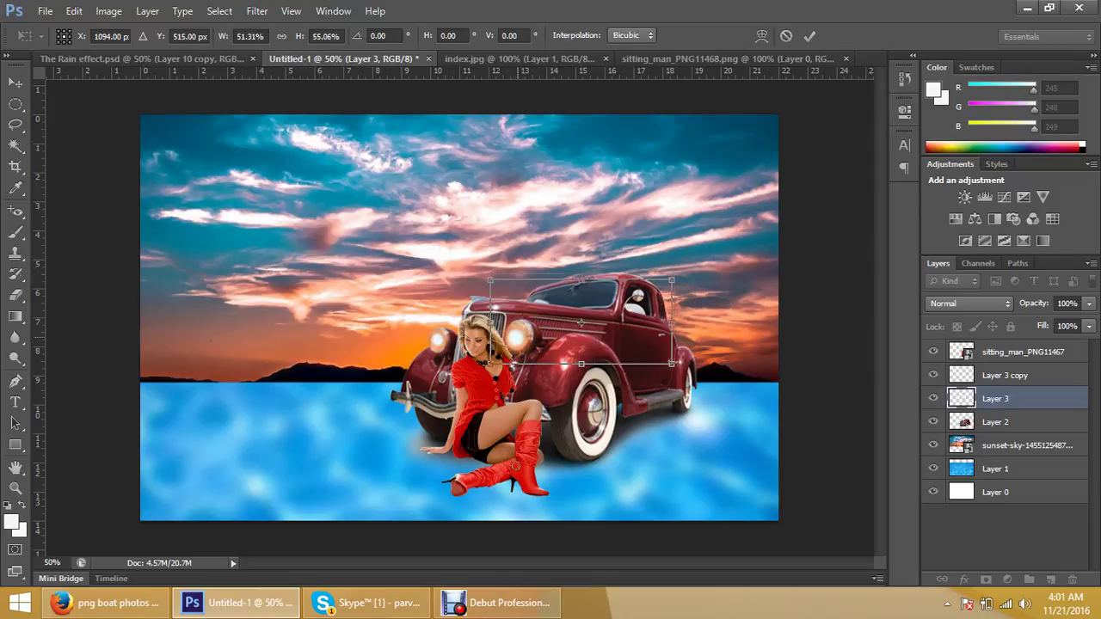
pyautogui.moveTo(523, 299); pyautogui.dragTo(526, 294)
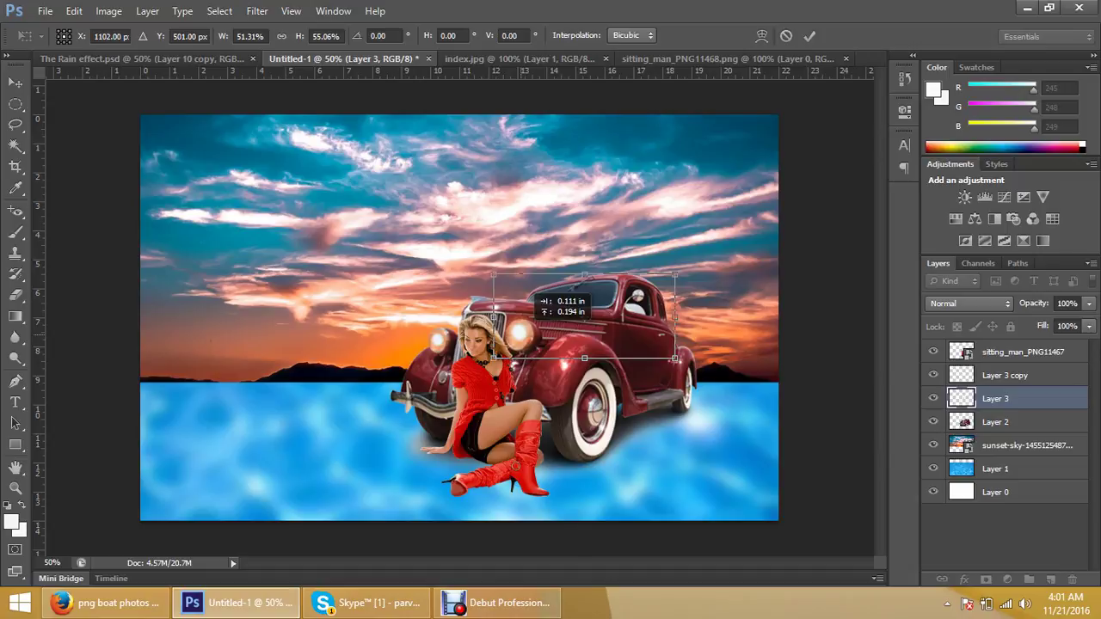
pyautogui.hotkey('shift', 'Down')
pyautogui.hotkey('shift', 'Down')
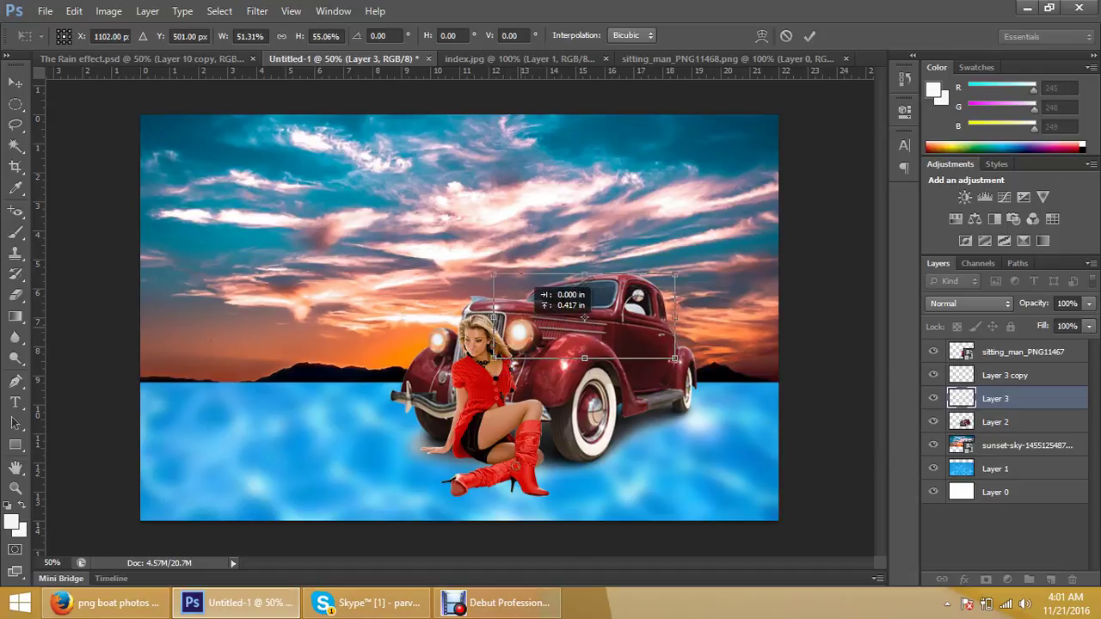
pyautogui.hotkey('shift', 'Down')
pyautogui.moveTo(585, 331); pyautogui.dragTo(583, 317)
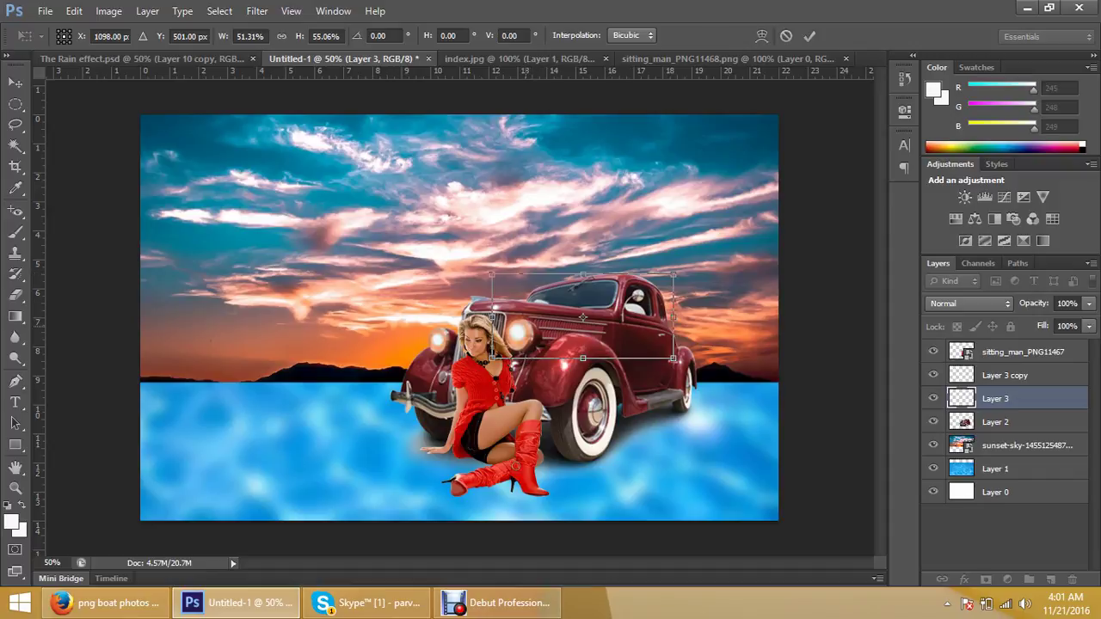
pyautogui.moveTo(583, 318); pyautogui.dragTo(584, 318)
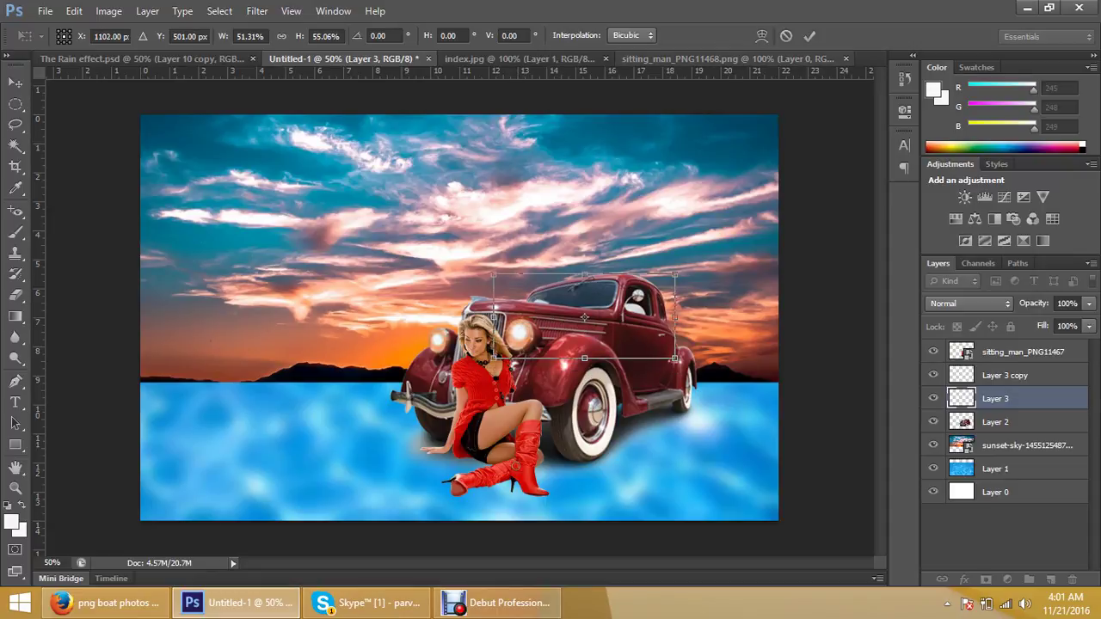
pyautogui.press('Return')
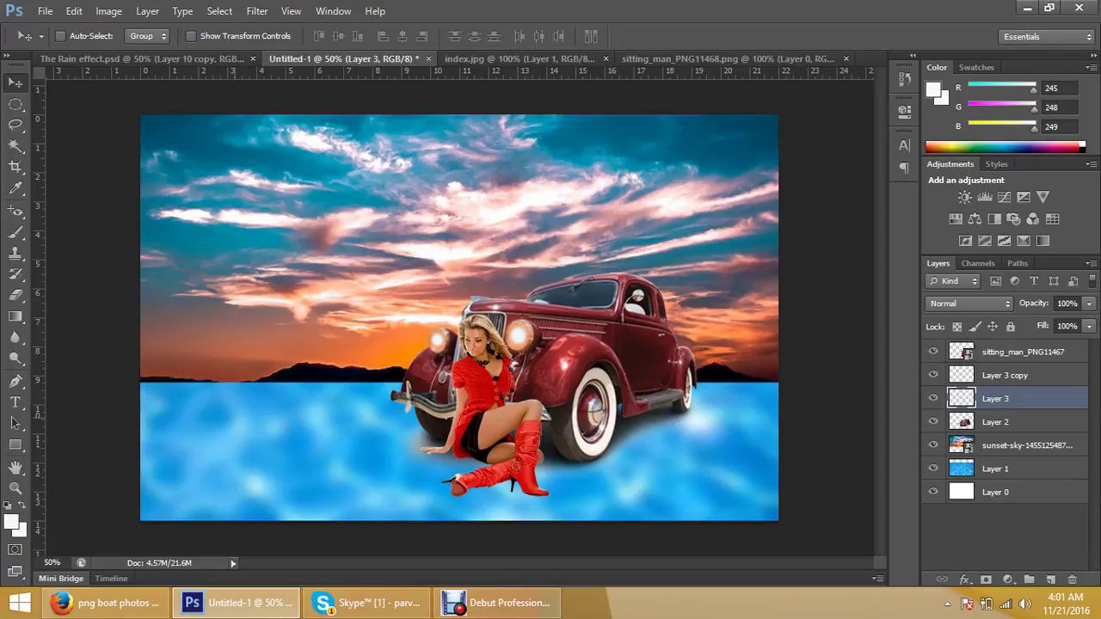
# Make Layer 1 the active layer and switch to Firefox
pyautogui.rightClick(235, 419)
pyautogui.click(267, 428)
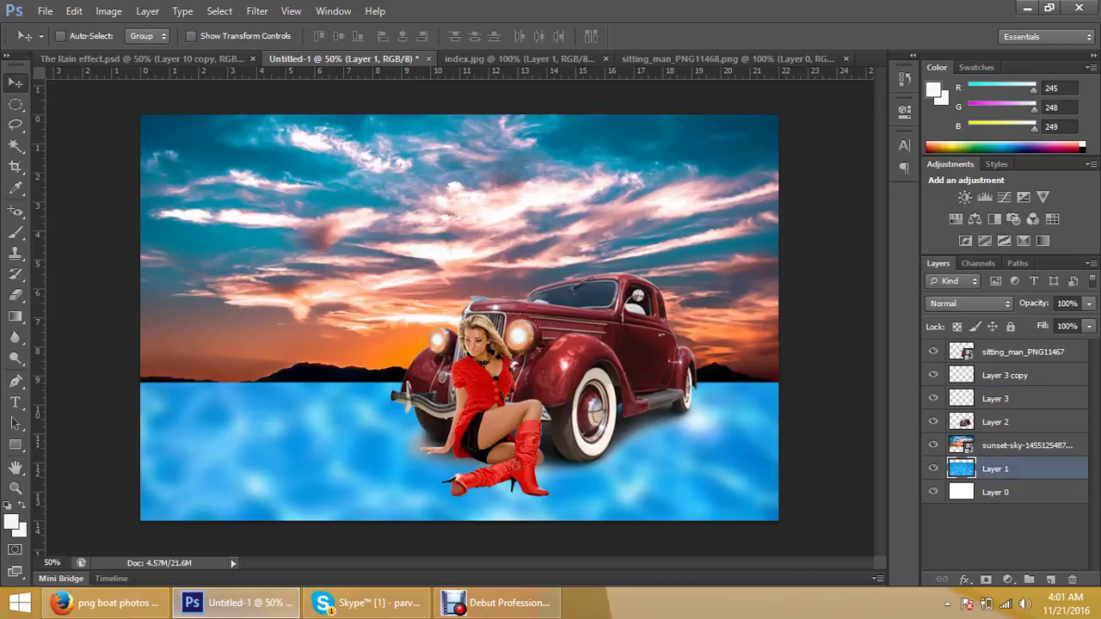
pyautogui.click(112, 602)
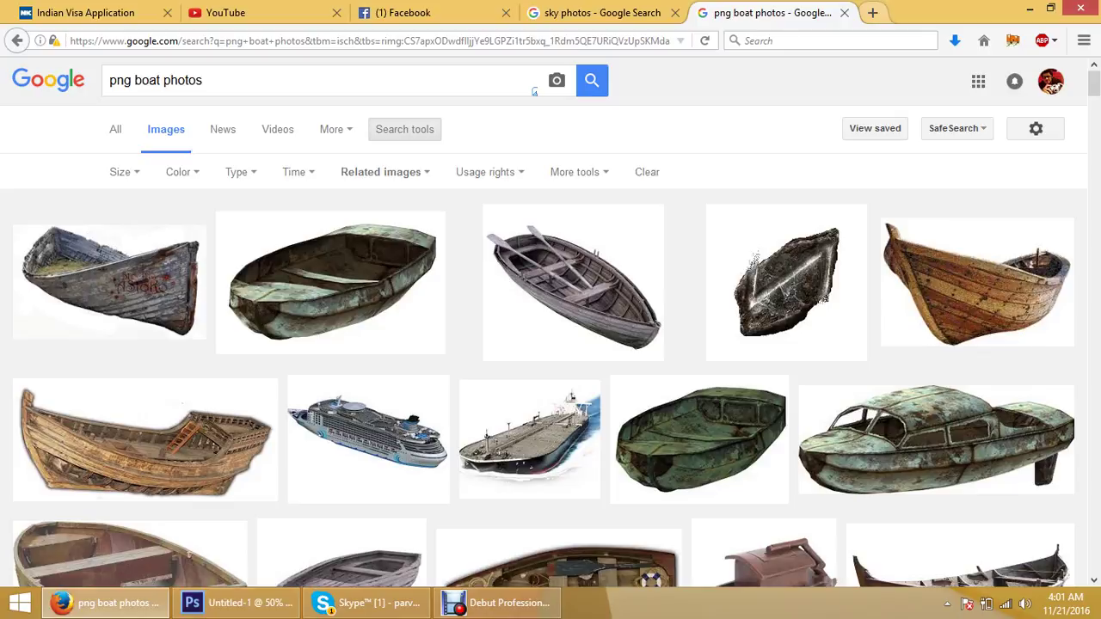
# Search Google Images for 'photos' in a new tab and preview the sunglasses-at-sunset images
pyautogui.hotkey('ctrl', 't')
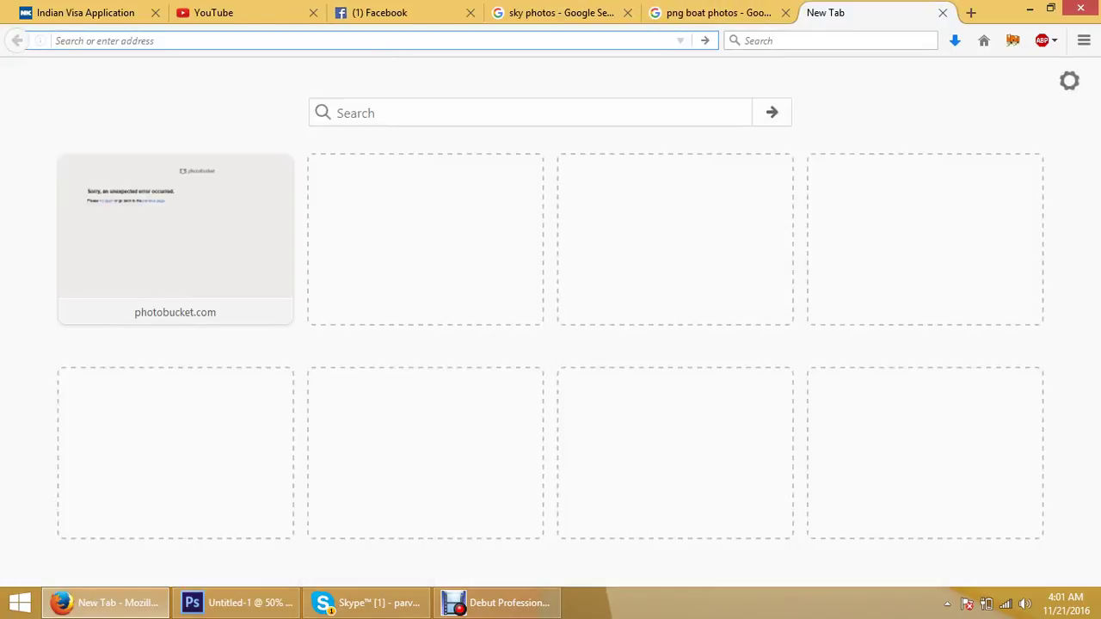
pyautogui.write('ph')
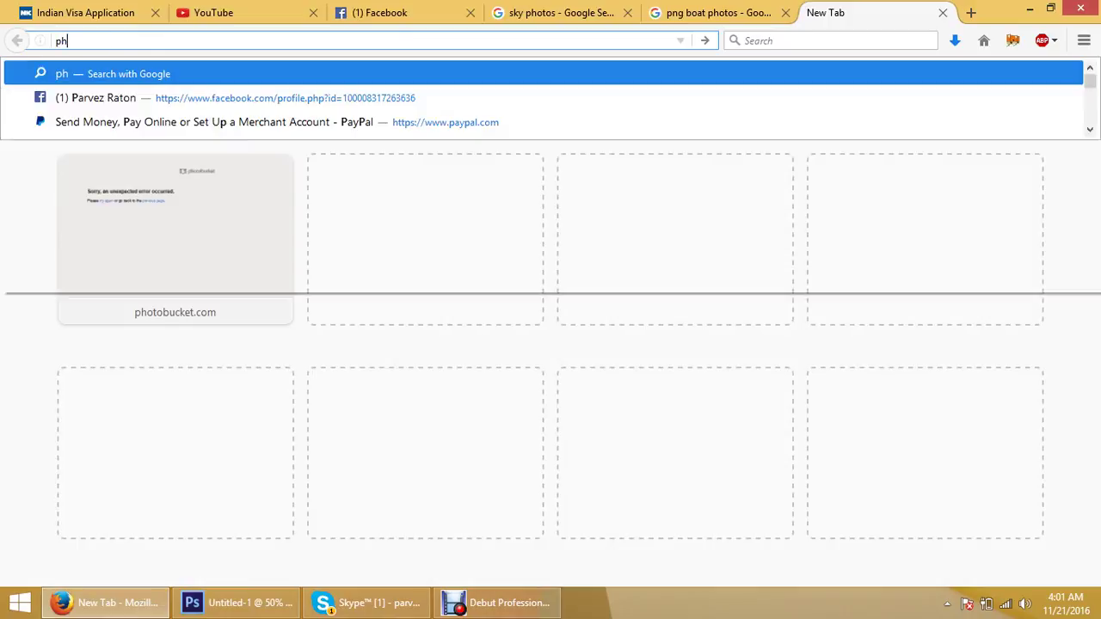
pyautogui.write('otos')
pyautogui.press('Return')
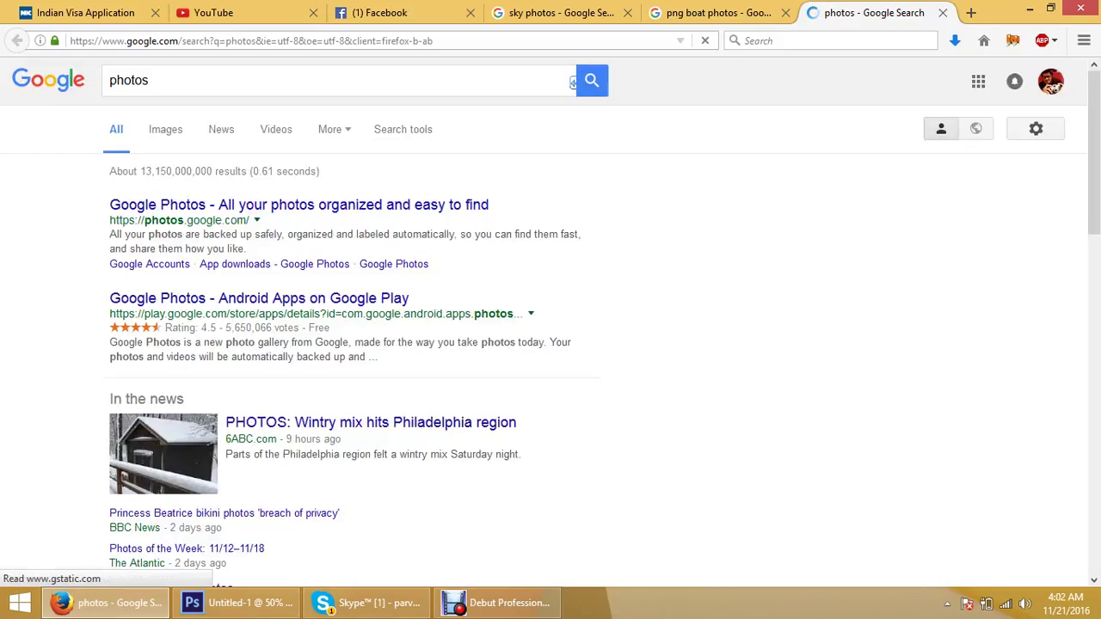
pyautogui.click(165, 129)
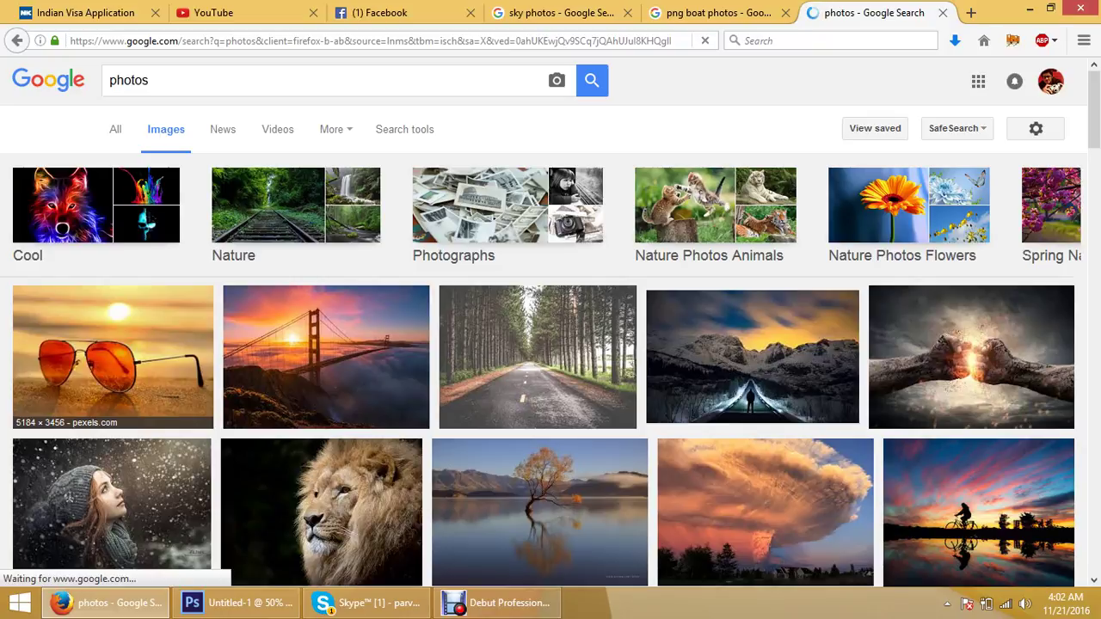
pyautogui.click(112, 357)
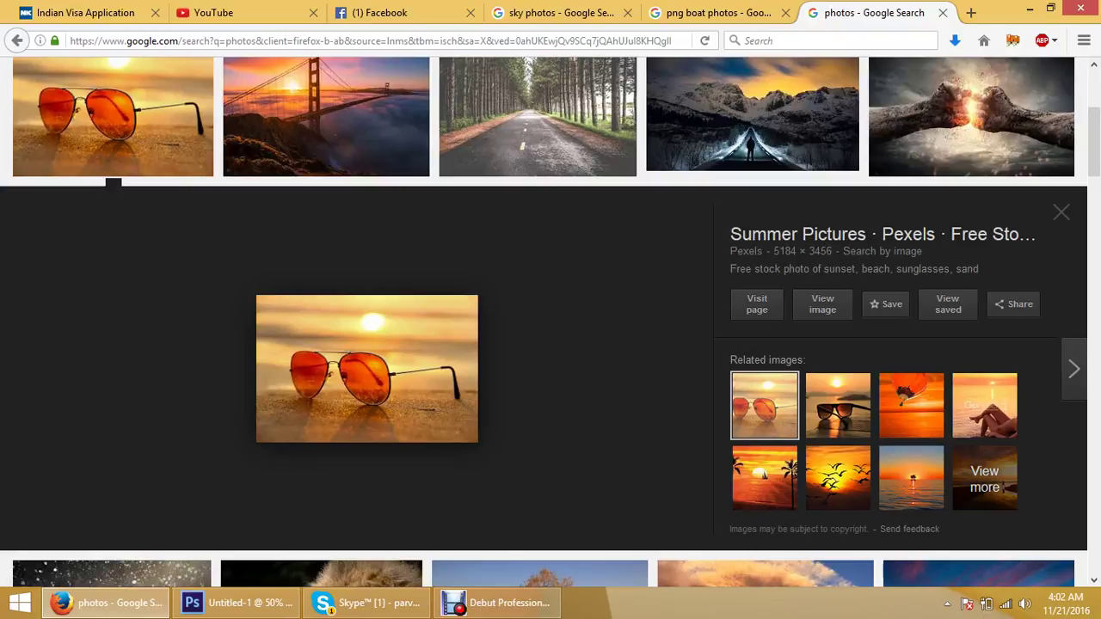
pyautogui.click(838, 405)
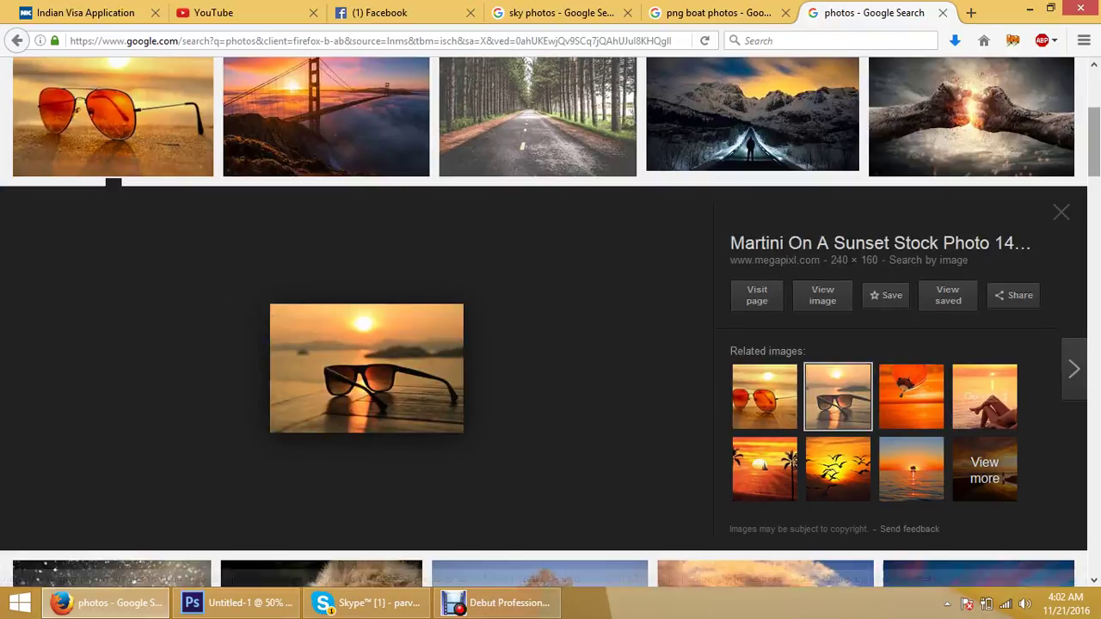
pyautogui.scroll(5, 534, 91)
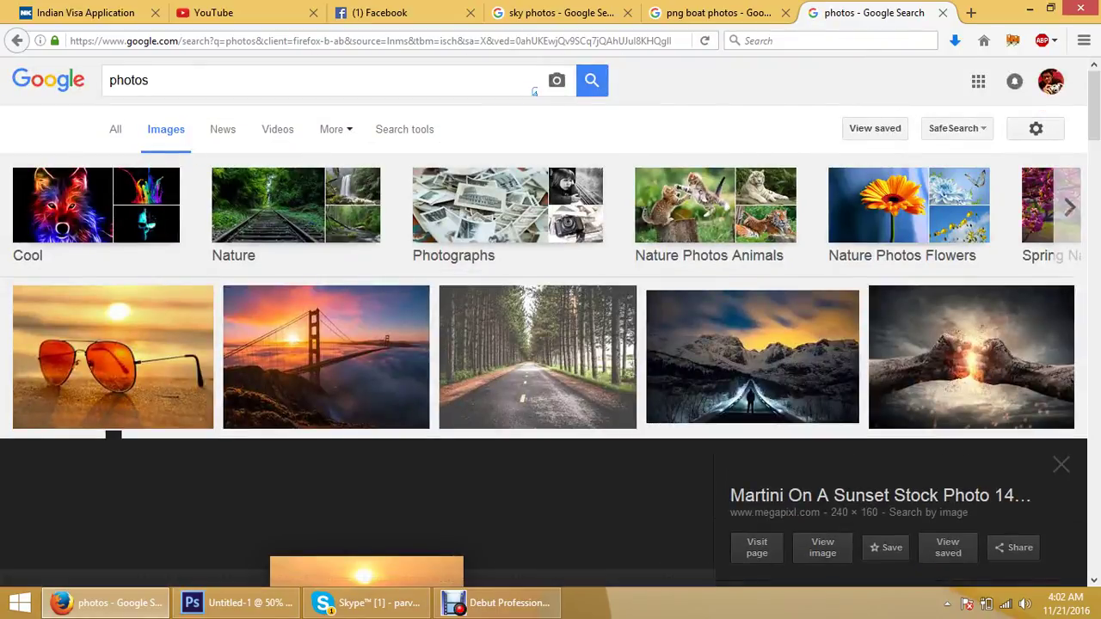
# Filter the image results to Large size and re-check the sunglasses previews
pyautogui.click(404, 129)
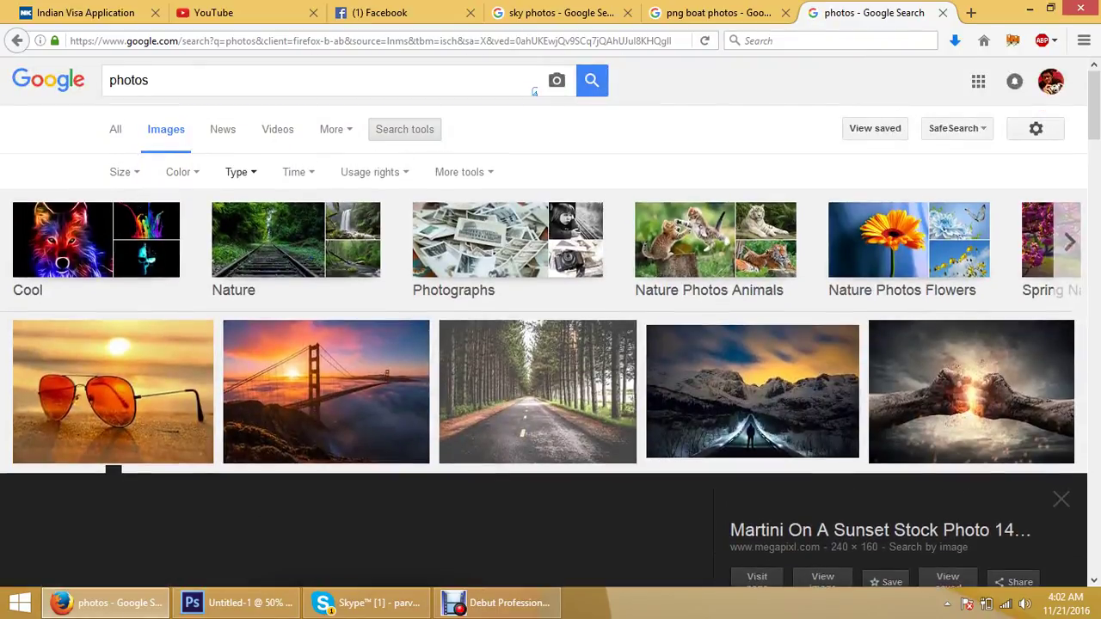
pyautogui.click(120, 172)
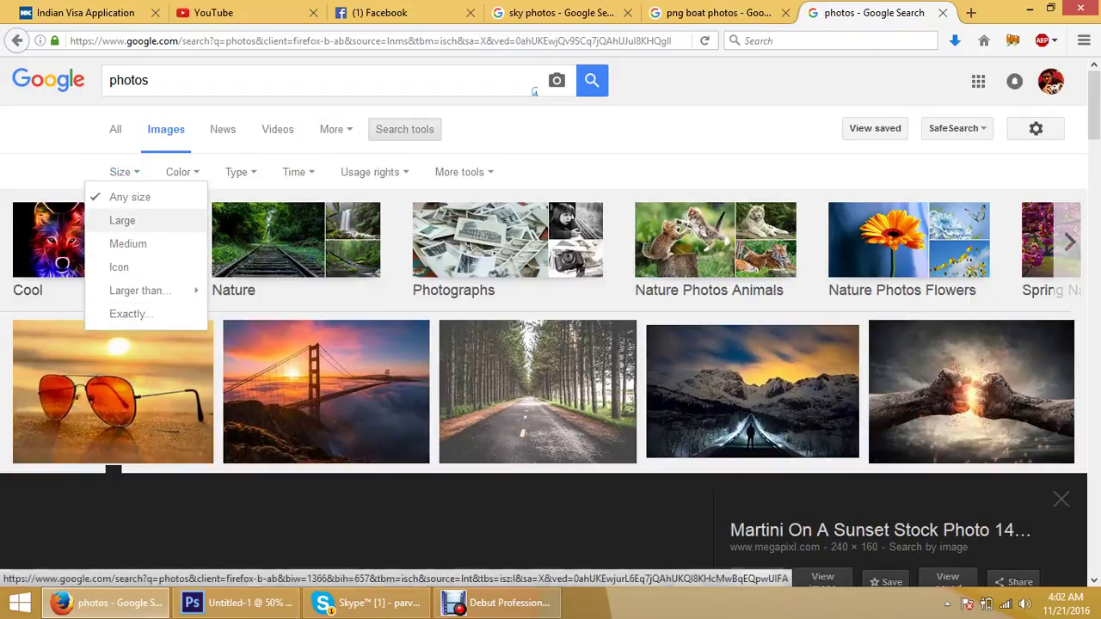
pyautogui.click(122, 220)
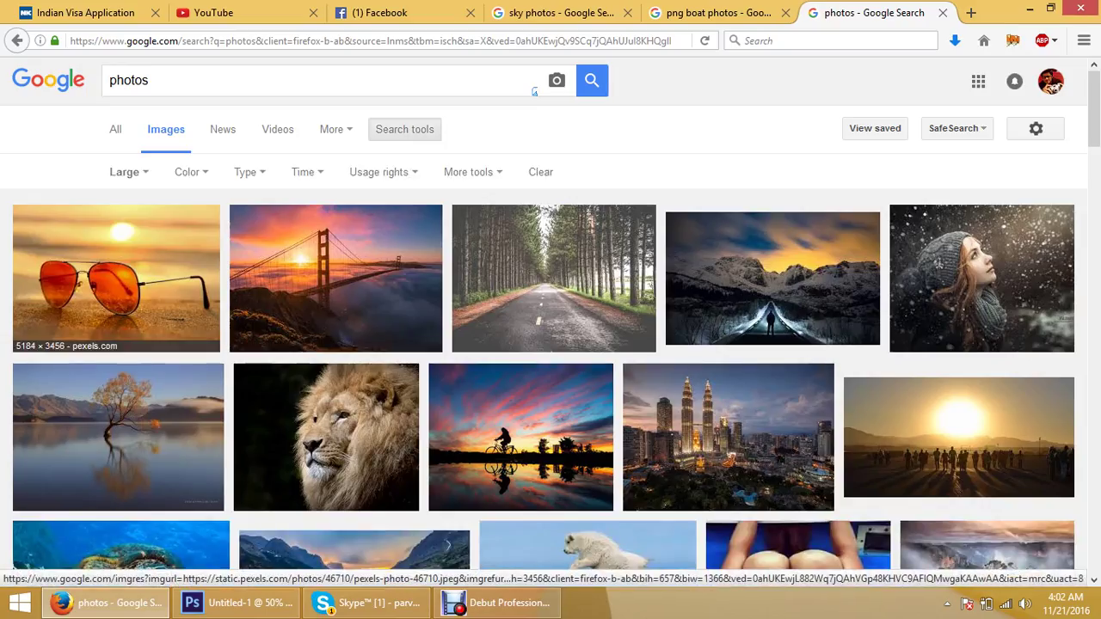
pyautogui.click(116, 275)
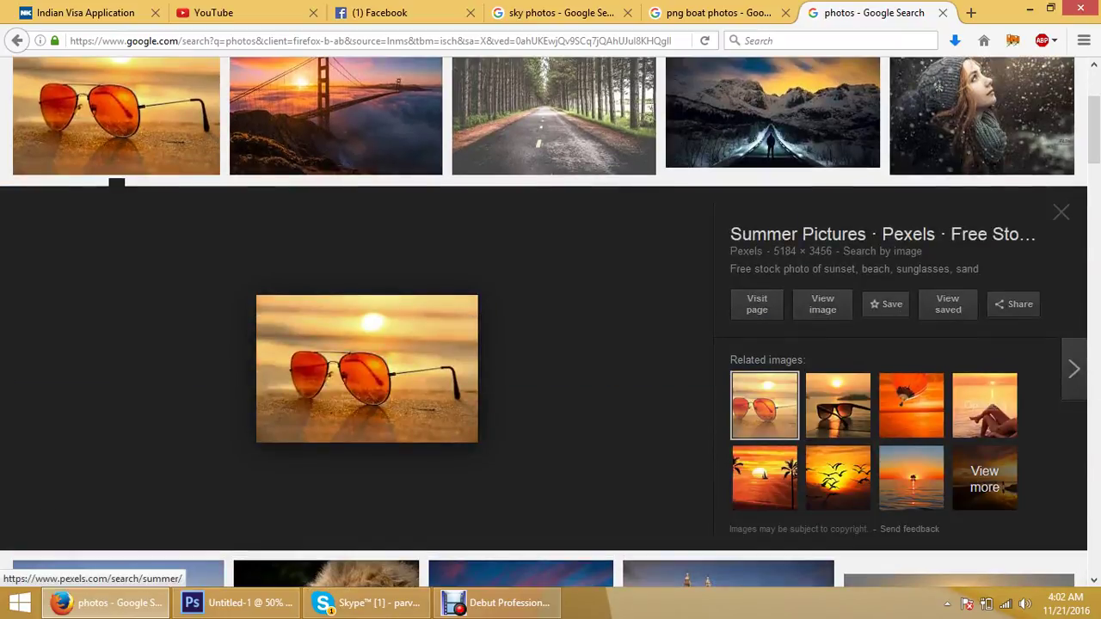
pyautogui.hotkey('alt', 'Tab')
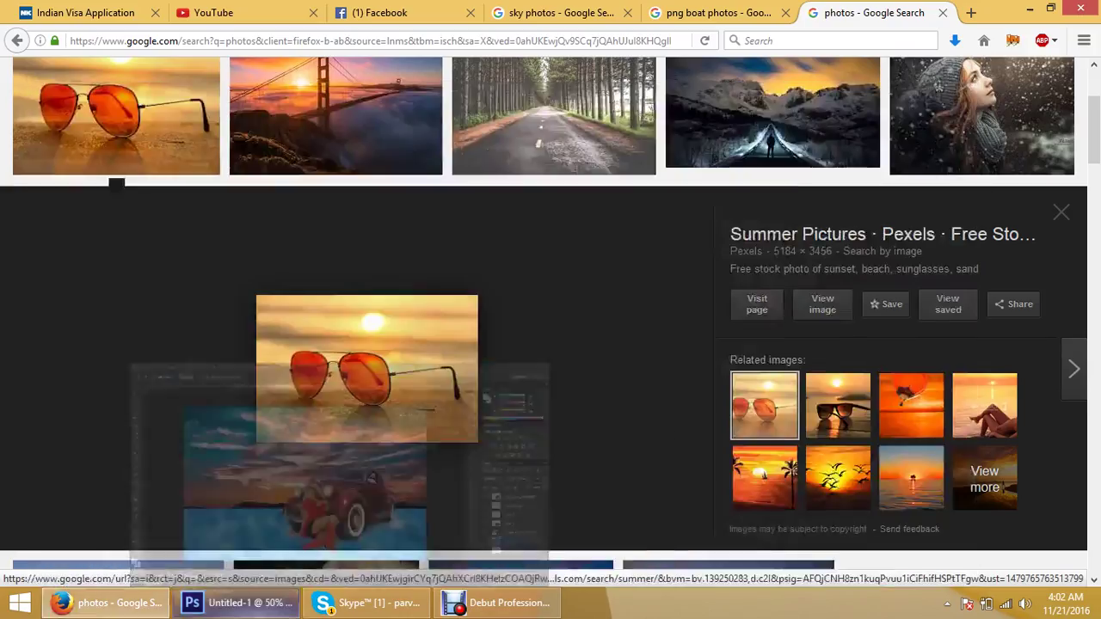
pyautogui.click(103, 602)
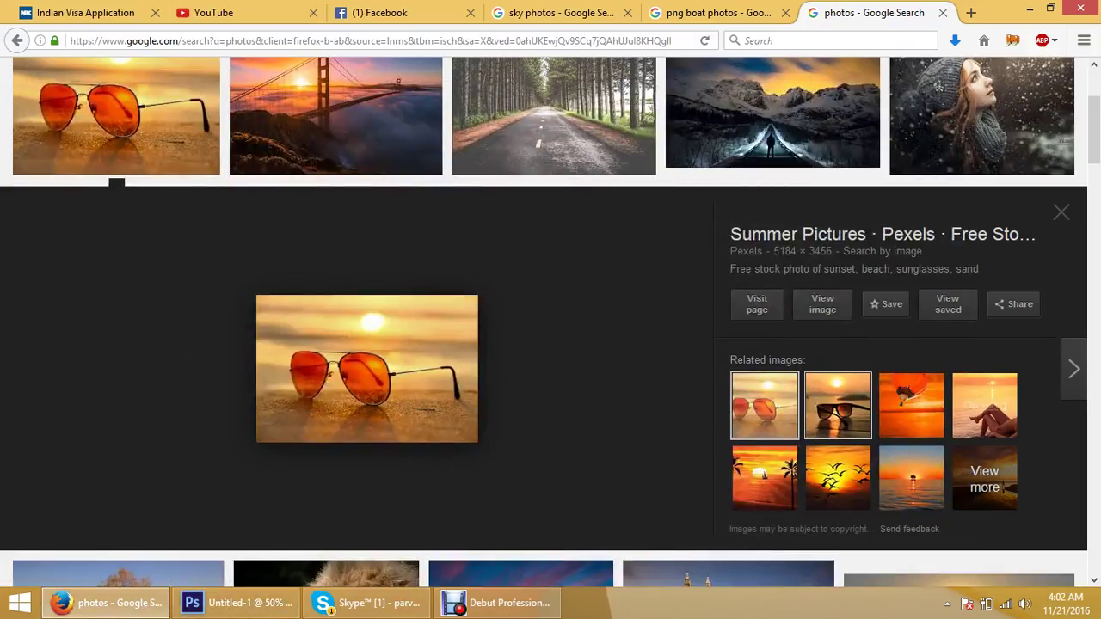
pyautogui.click(838, 405)
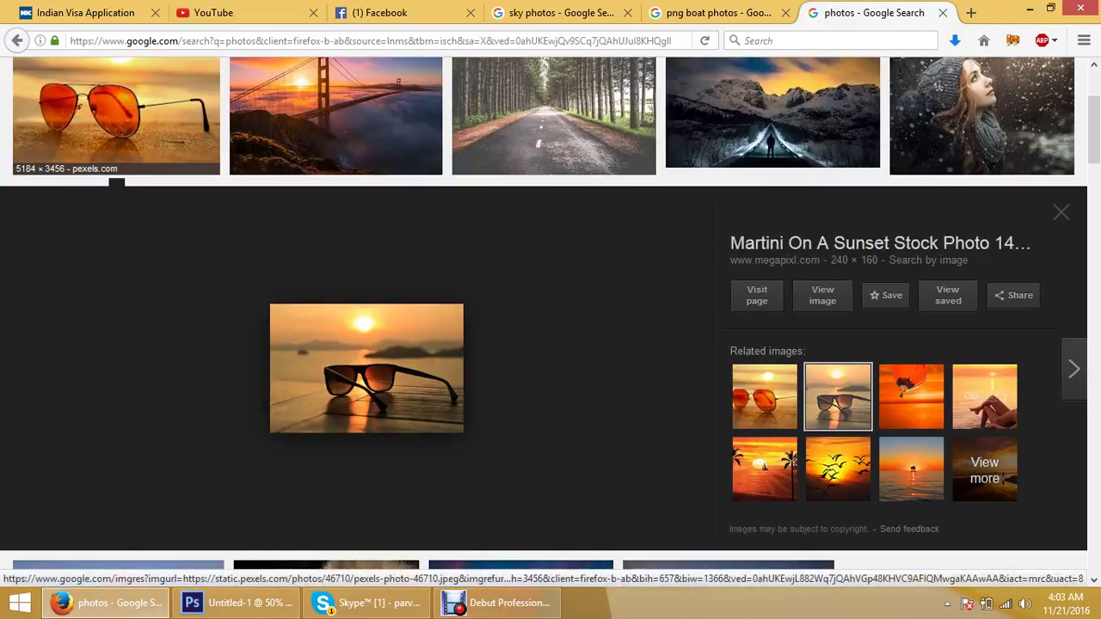
pyautogui.click(116, 129)
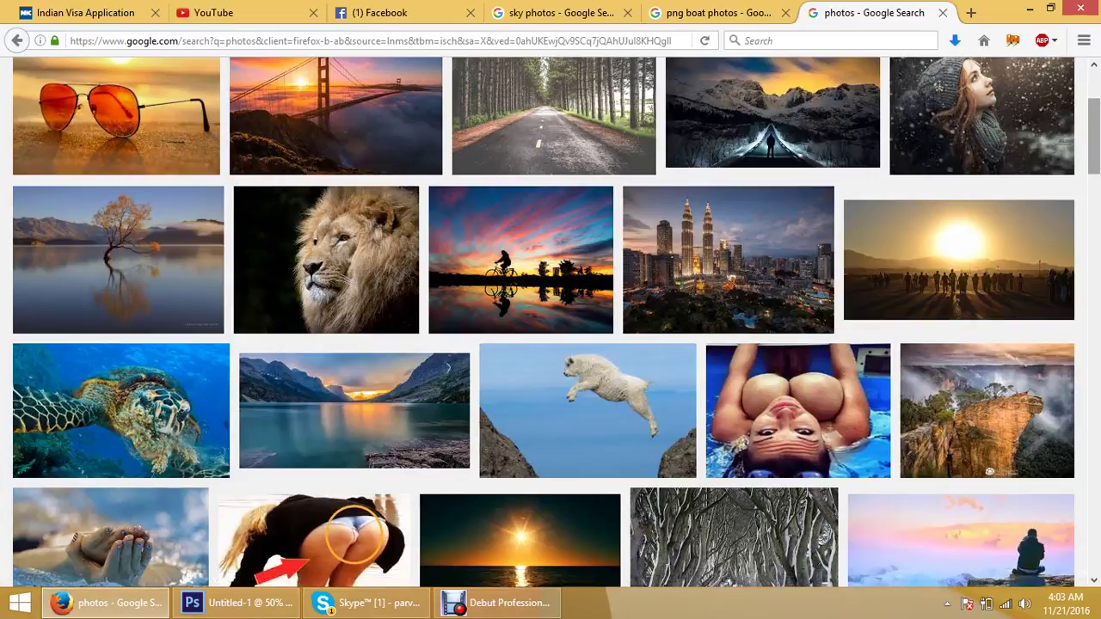
# Preview the desert motorbike photo and drag it onto Photoshop's taskbar button
pyautogui.scroll(-5, 550, 323)
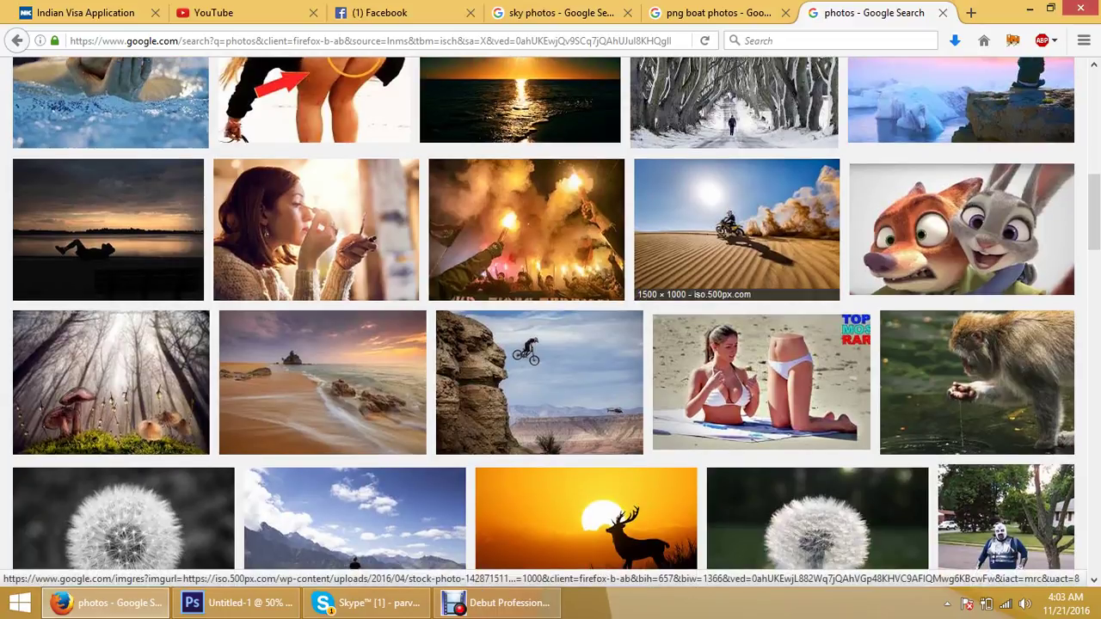
pyautogui.click(736, 230)
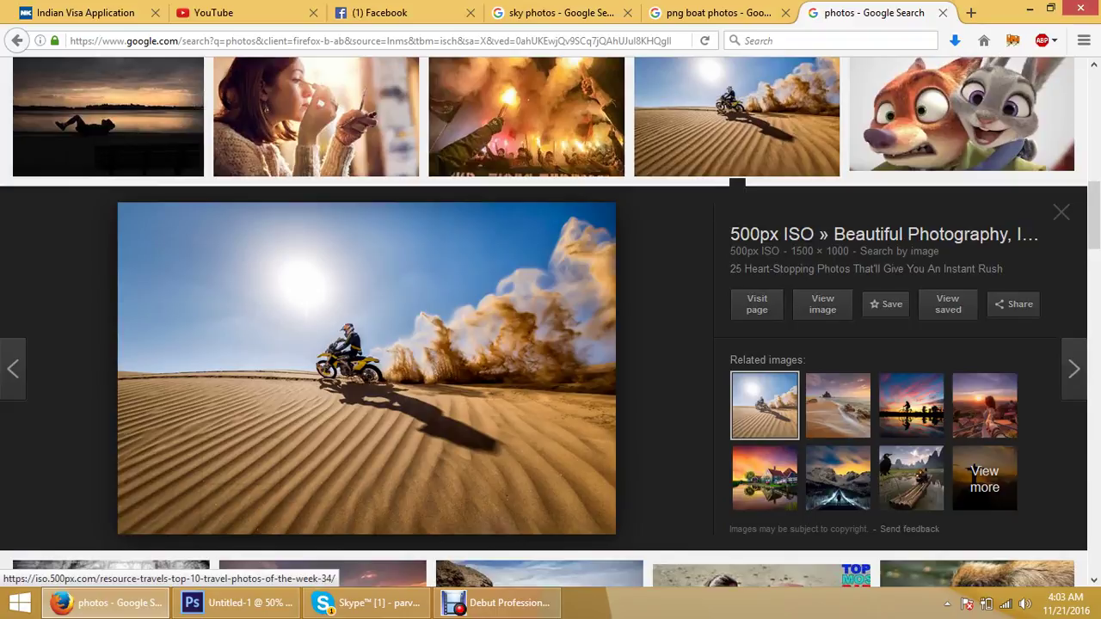
pyautogui.moveTo(367, 370); pyautogui.dragTo(236, 602)
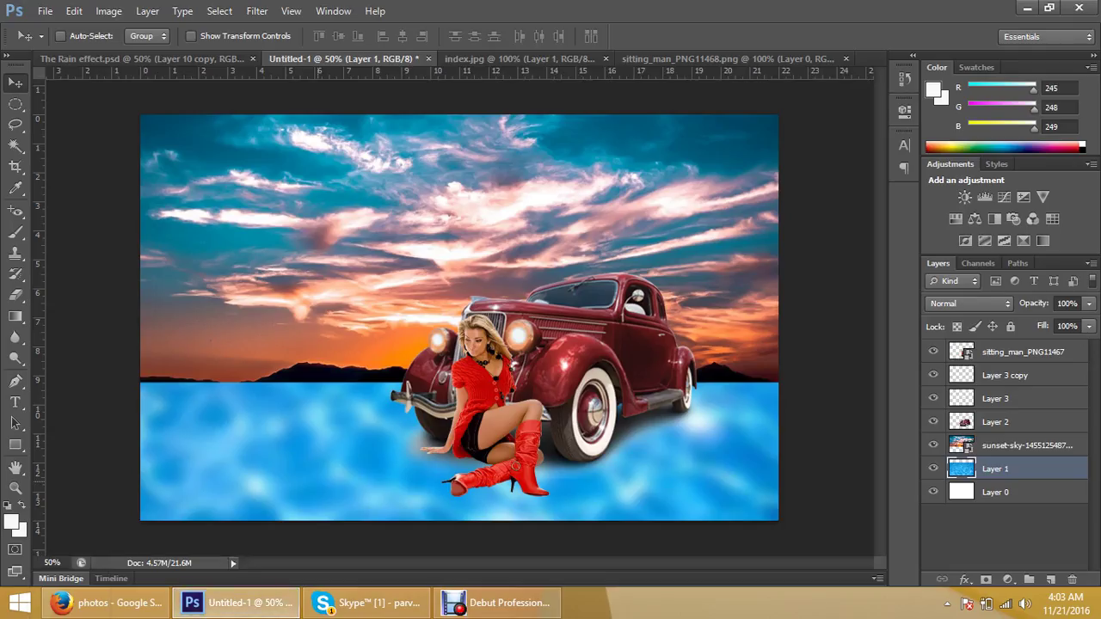
# Drop the desert photo in as Layer 4 and move it to cover the lower ground
pyautogui.moveTo(236, 602); pyautogui.dragTo(378, 452)
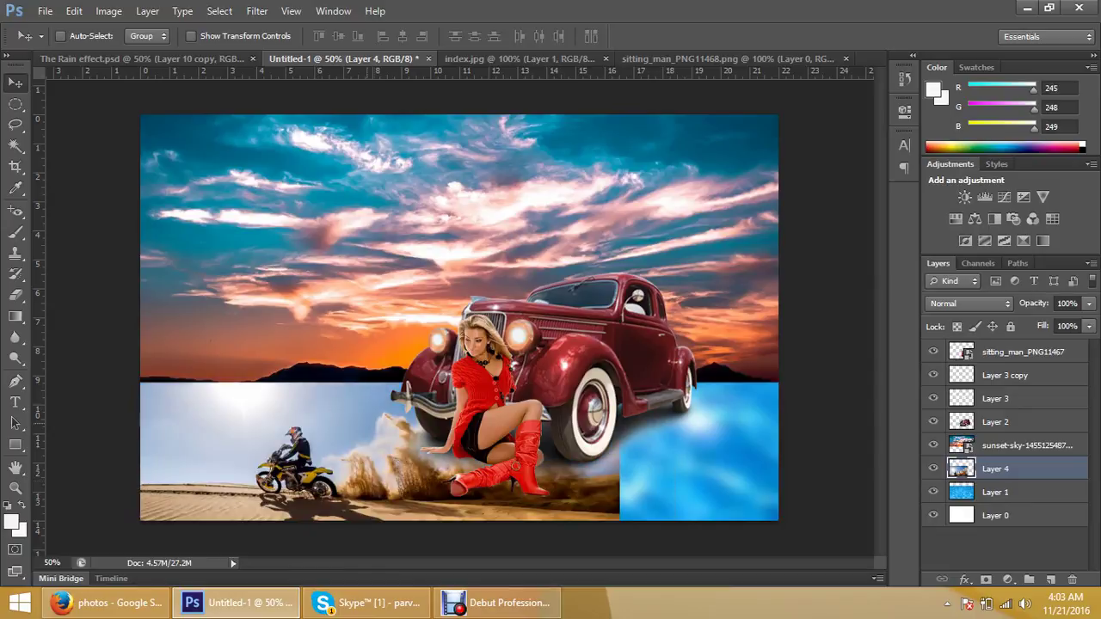
pyautogui.moveTo(331, 344); pyautogui.dragTo(476, 263)
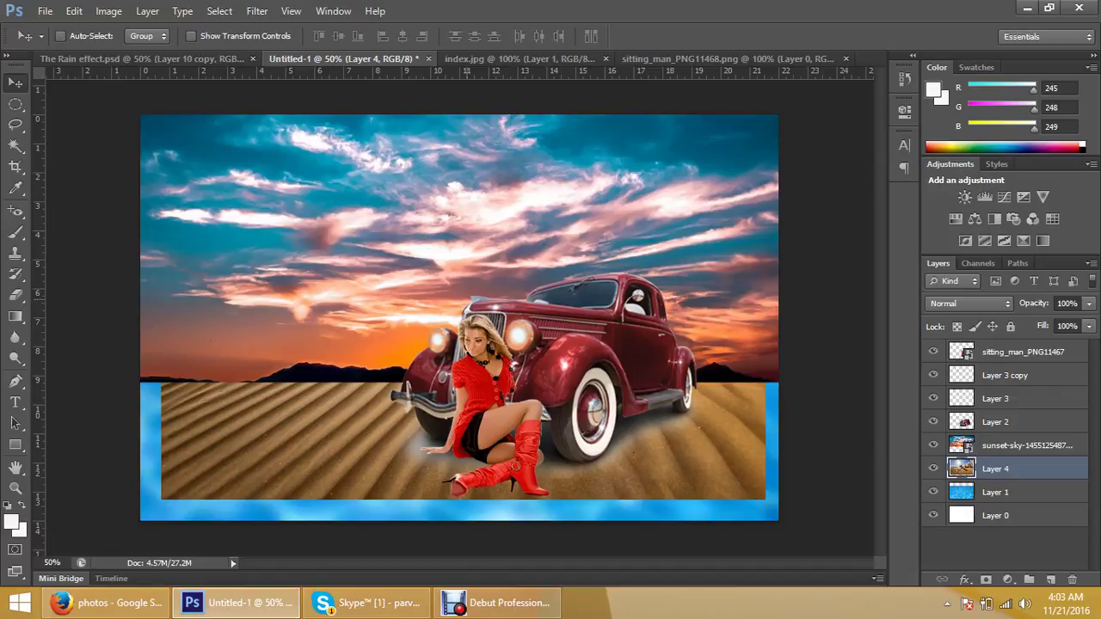
pyautogui.moveTo(417, 327); pyautogui.dragTo(397, 337)
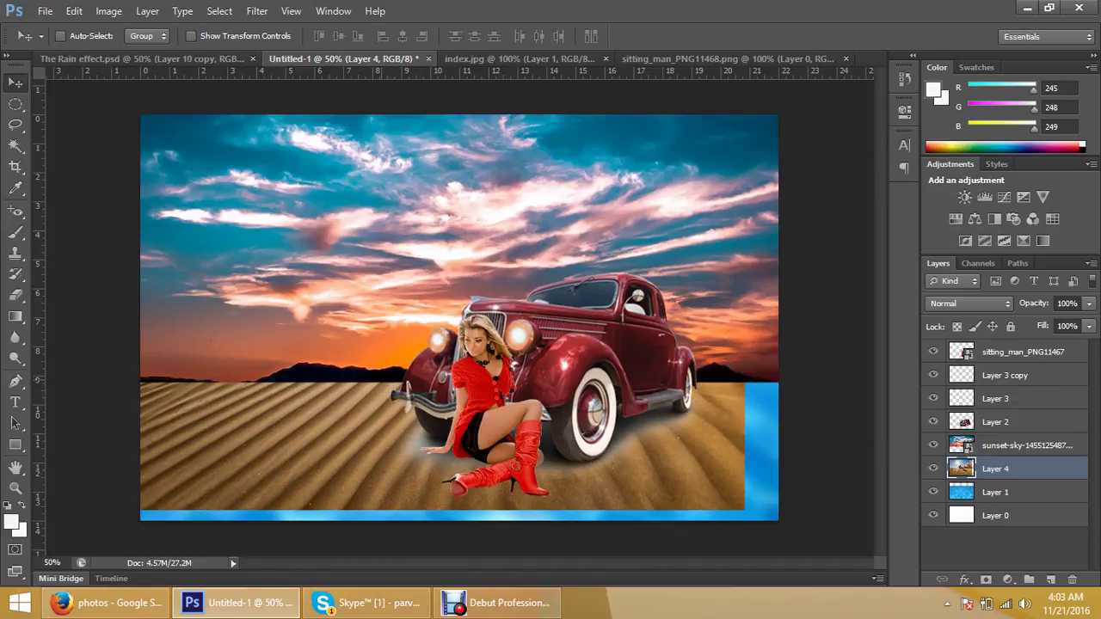
pyautogui.hotkey('ctrl', 't')
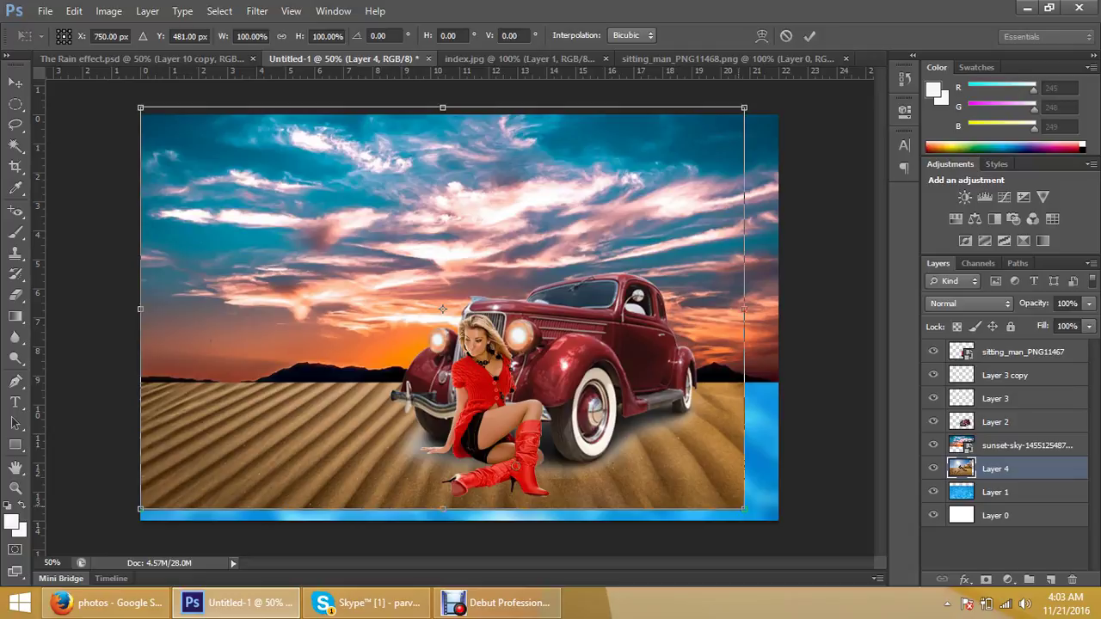
# Stretch the Layer 4 sand dunes taller to fill the ground from horizon to bottom, and commit
pyautogui.moveTo(743, 509); pyautogui.dragTo(846, 532)
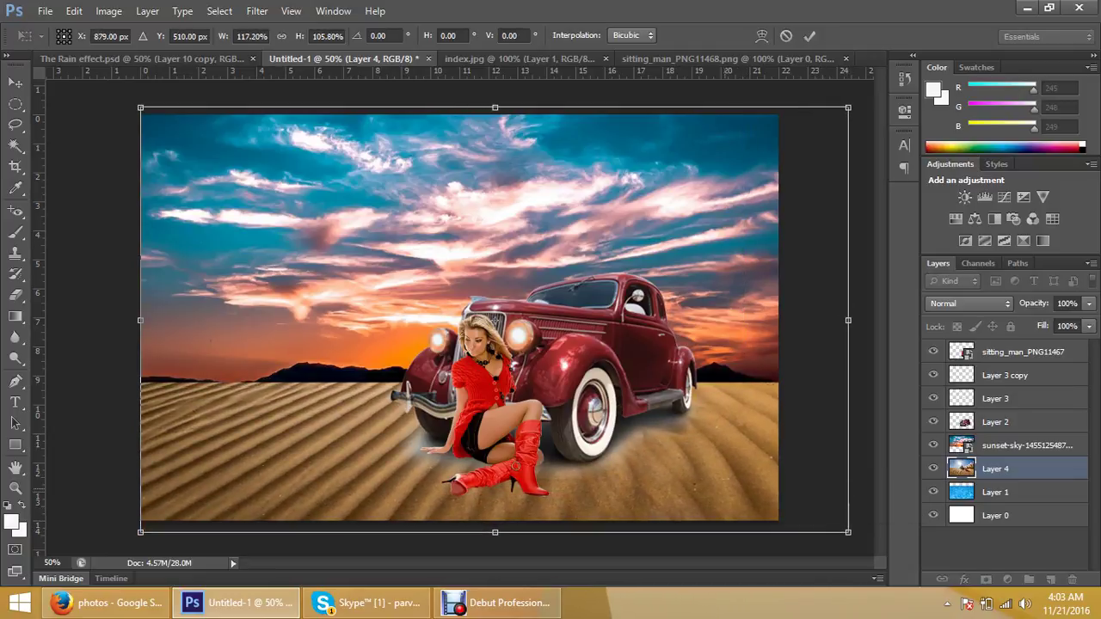
pyautogui.moveTo(724, 484); pyautogui.dragTo(731, 445)
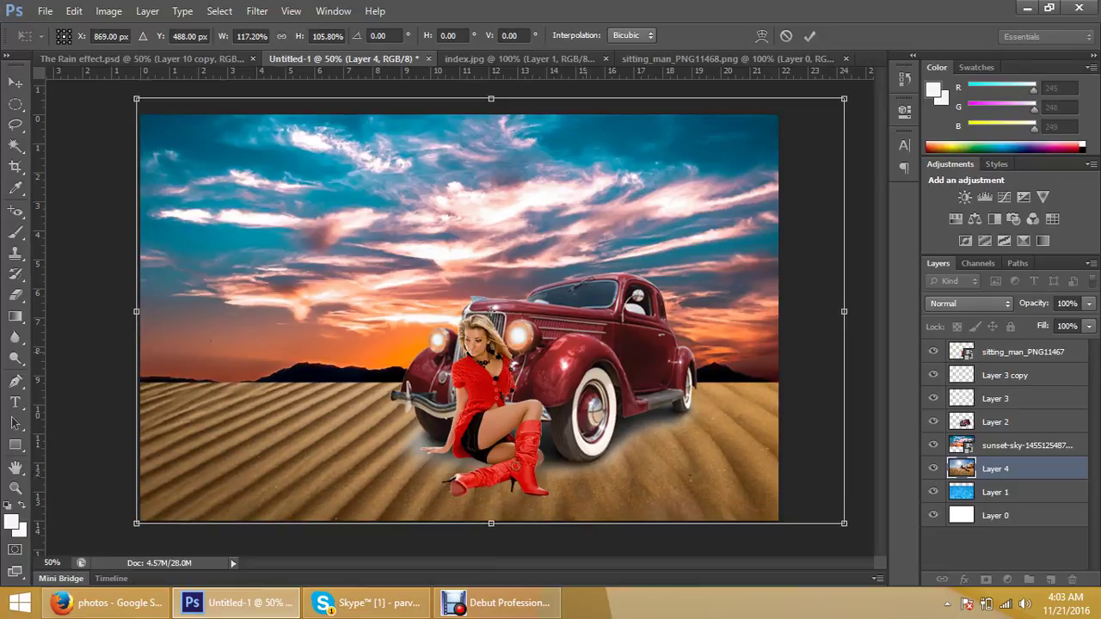
pyautogui.moveTo(491, 99)
pyautogui.mouseDown()
pyautogui.moveTo(497, 68)
pyautogui.moveTo(491, 102)
pyautogui.mouseUp()
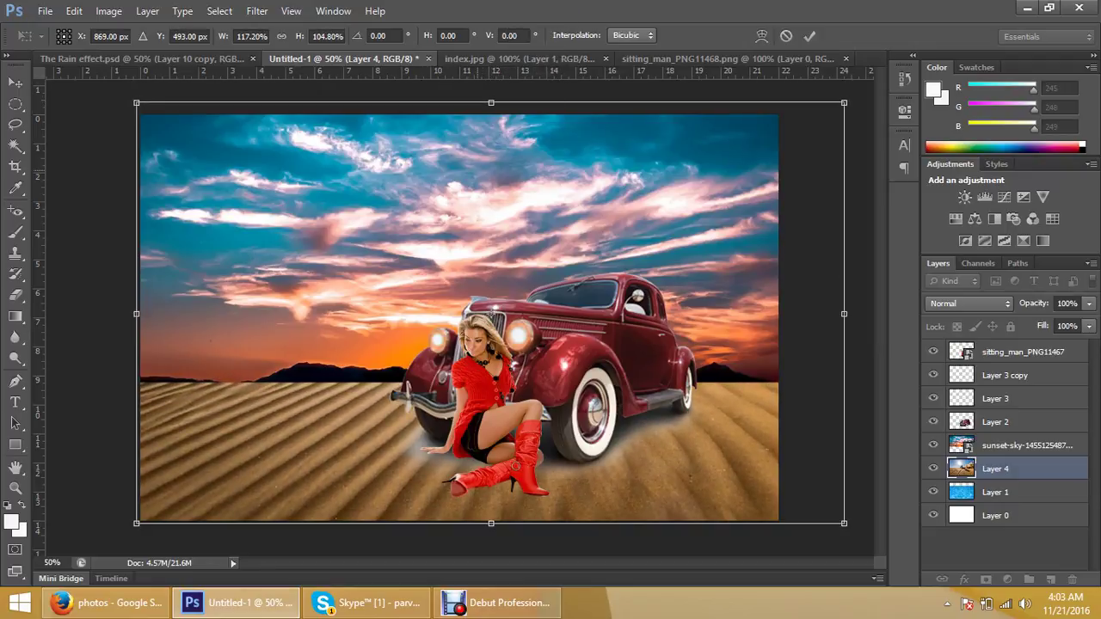
pyautogui.press('v')
pyautogui.press('Return')
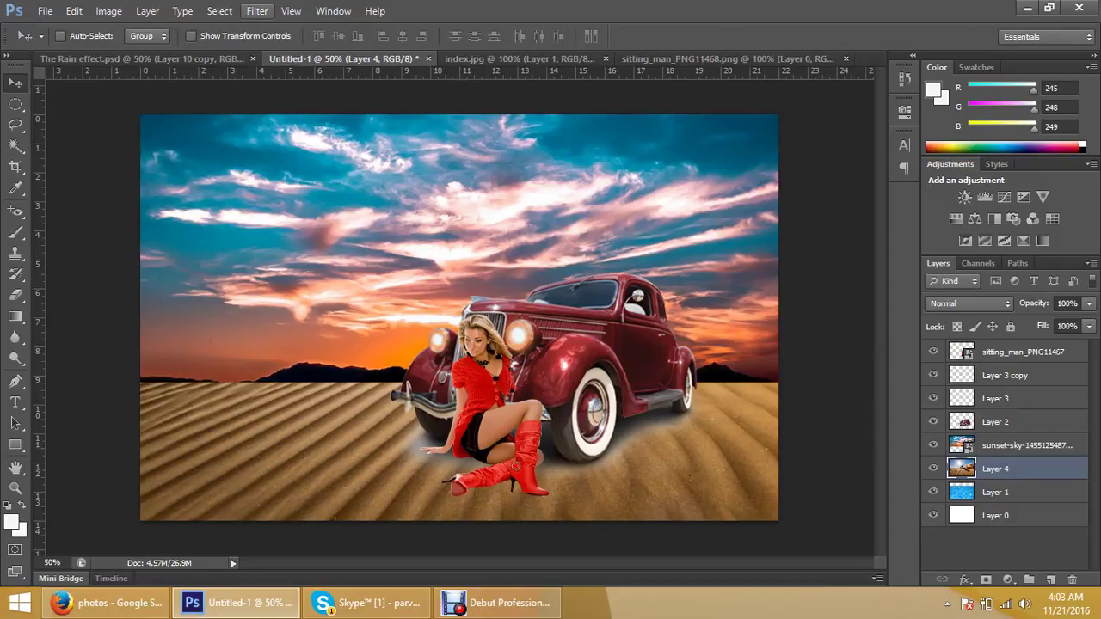
# Start a Tilt-Shift blur and place its horizontal focus band on the sand near the car's base
pyautogui.click(257, 11)
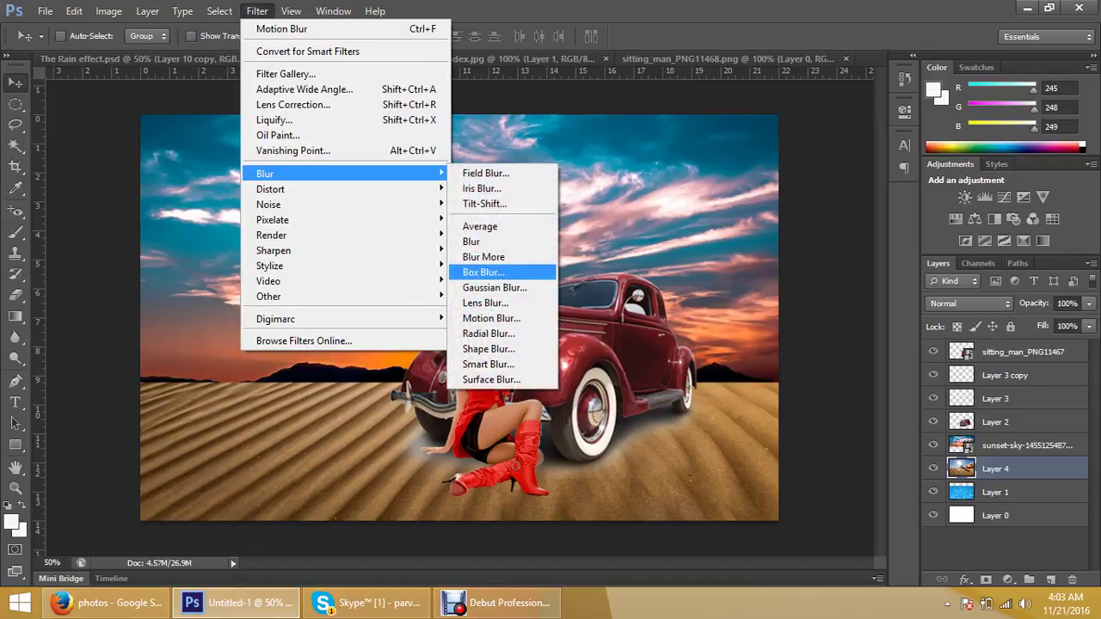
pyautogui.click(484, 203)
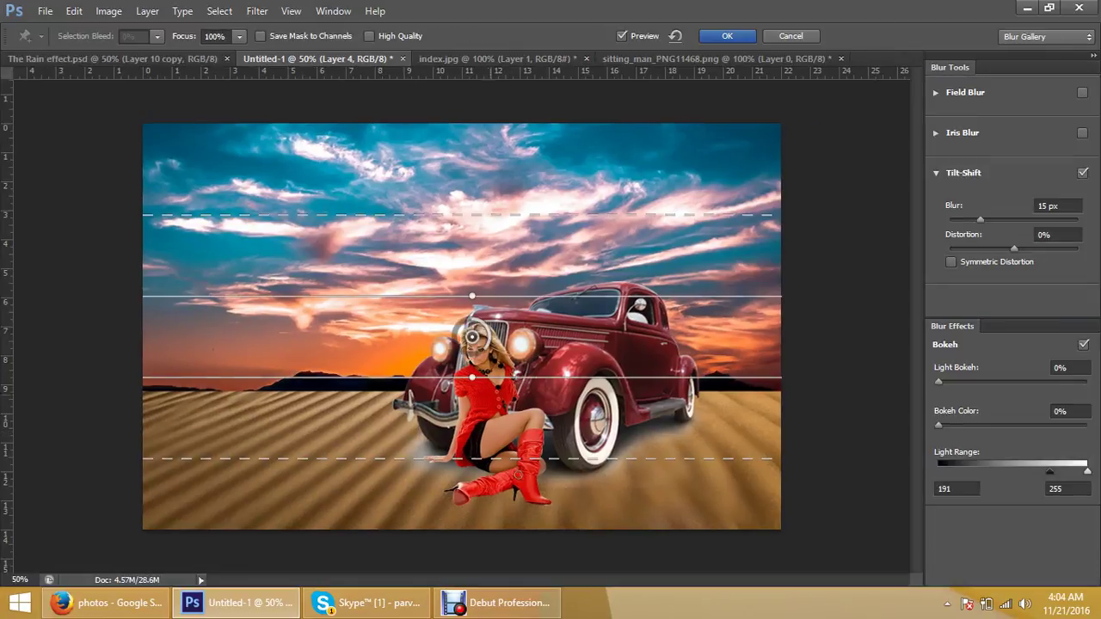
pyautogui.moveTo(471, 377); pyautogui.dragTo(471, 404)
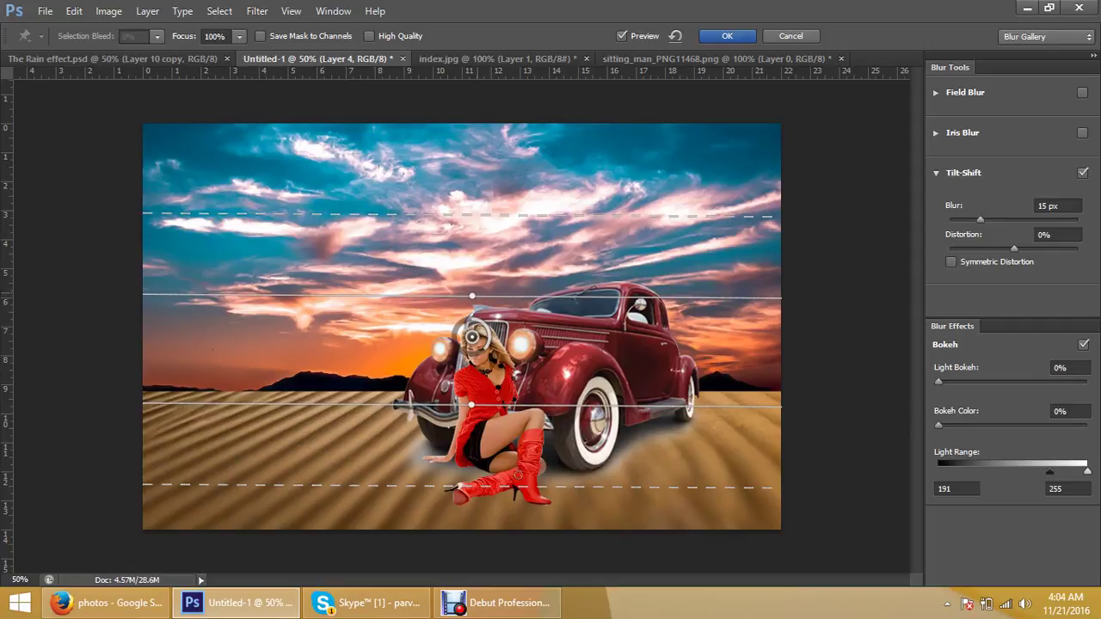
pyautogui.moveTo(471, 404); pyautogui.dragTo(455, 379)
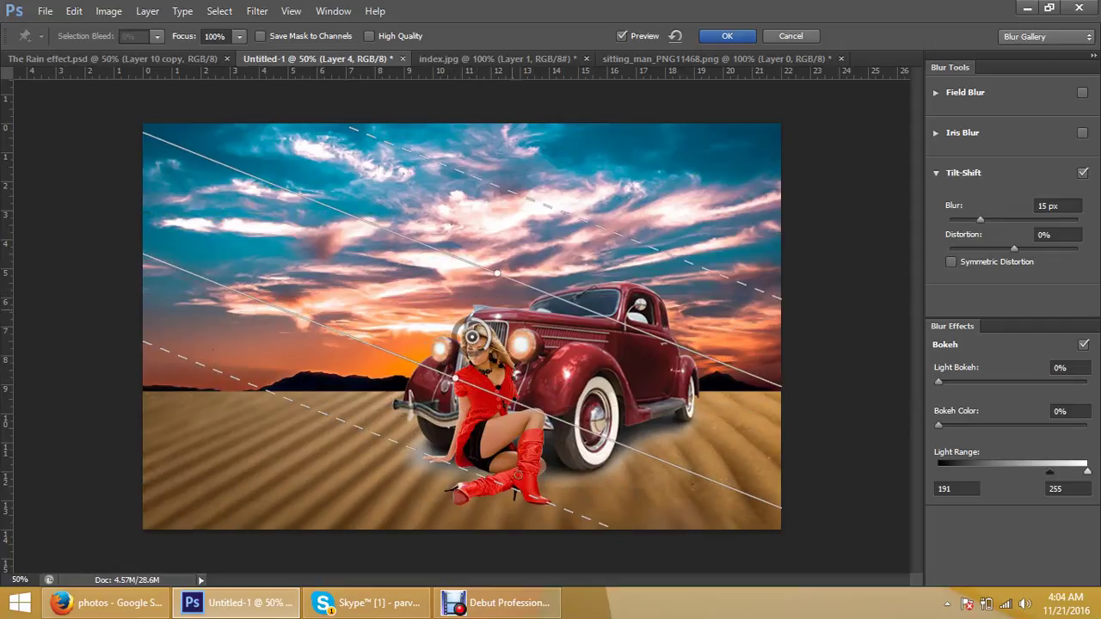
pyautogui.moveTo(472, 337); pyautogui.dragTo(425, 458)
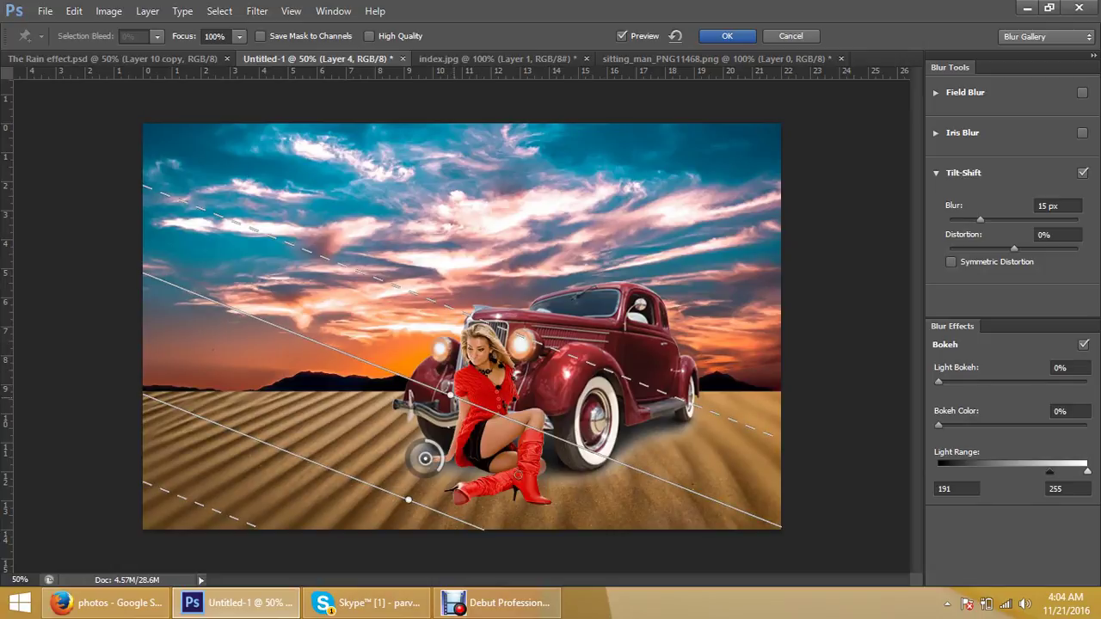
pyautogui.moveTo(450, 394); pyautogui.dragTo(441, 409)
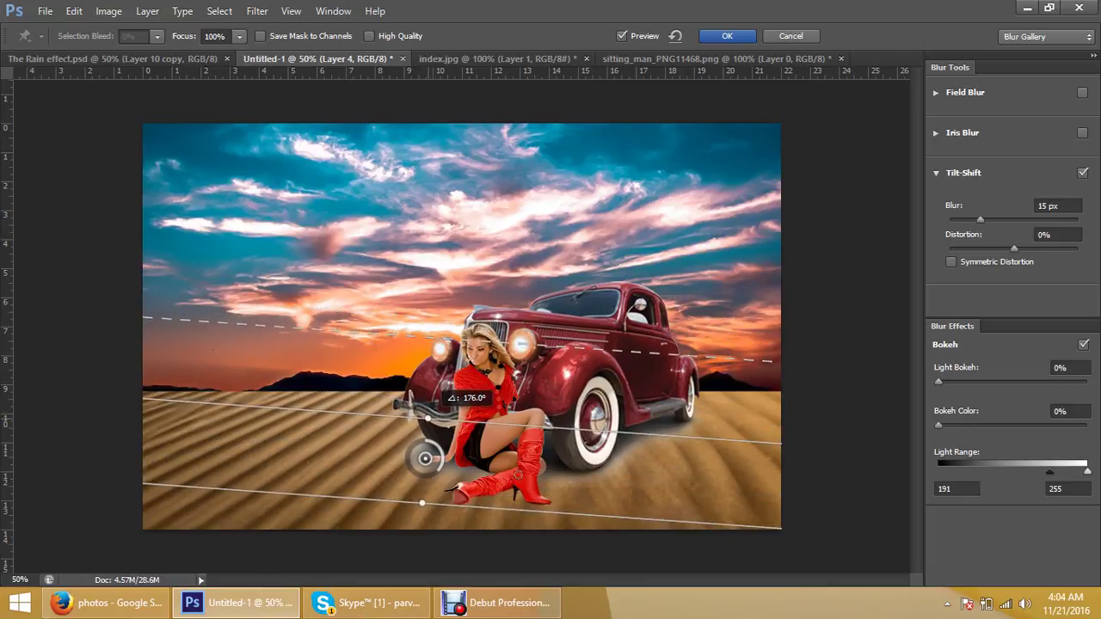
pyautogui.moveTo(428, 419); pyautogui.dragTo(430, 418)
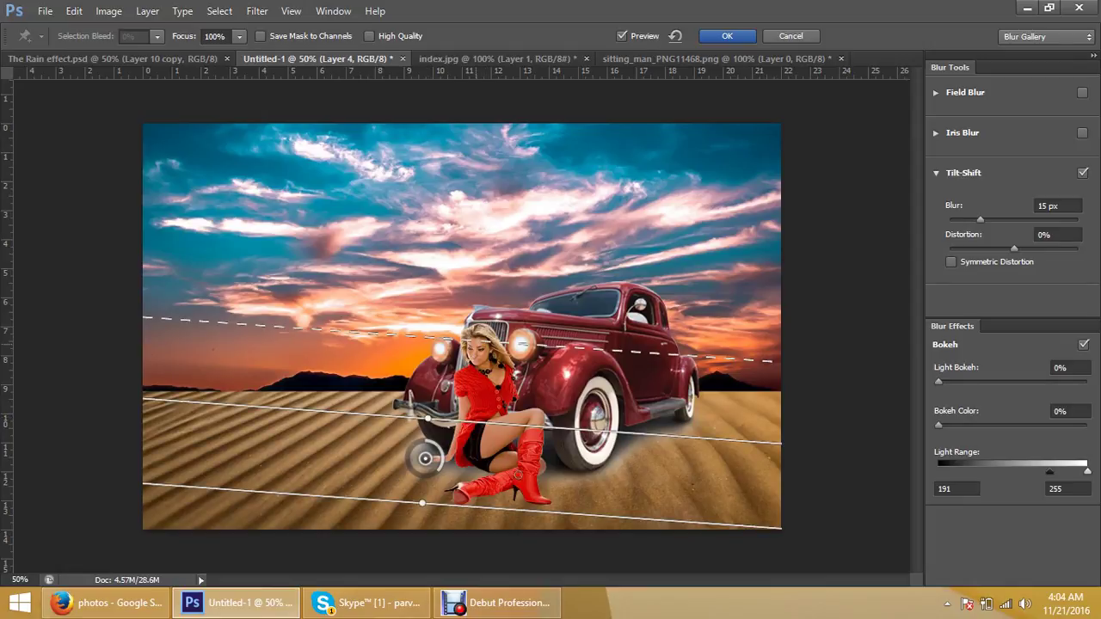
pyautogui.moveTo(544, 348); pyautogui.dragTo(544, 424)
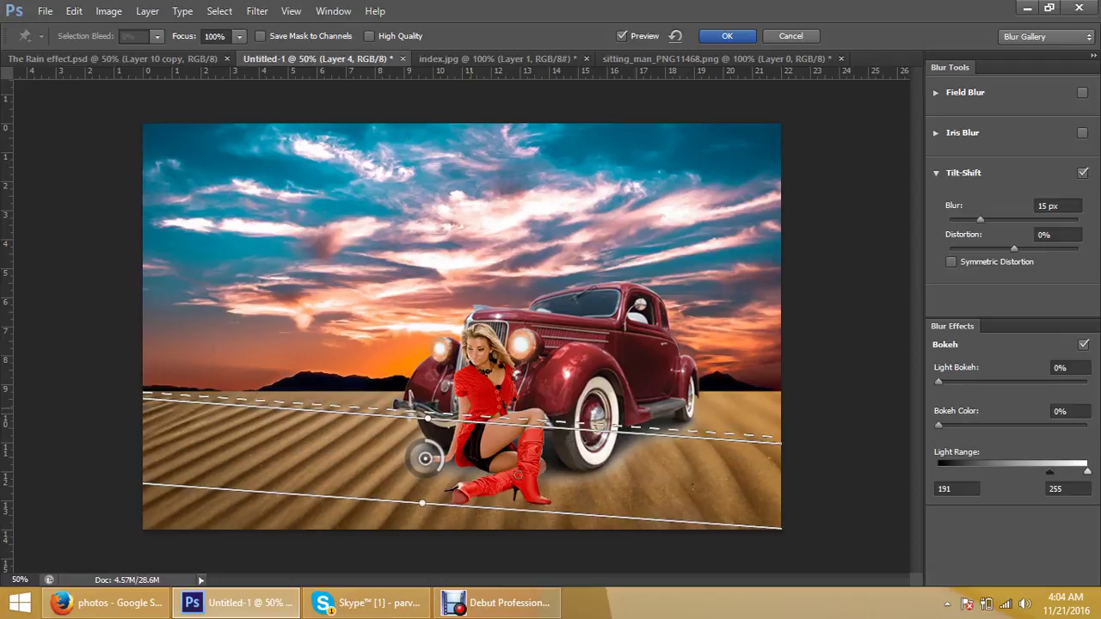
pyautogui.moveTo(543, 424); pyautogui.dragTo(544, 427)
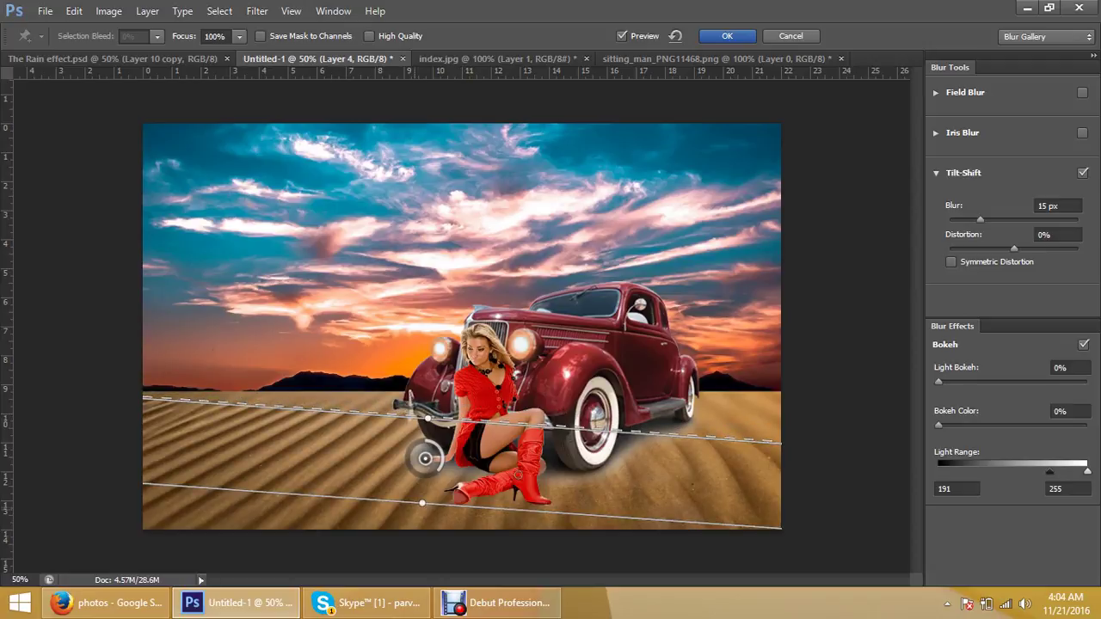
pyautogui.moveTo(421, 502); pyautogui.dragTo(426, 483)
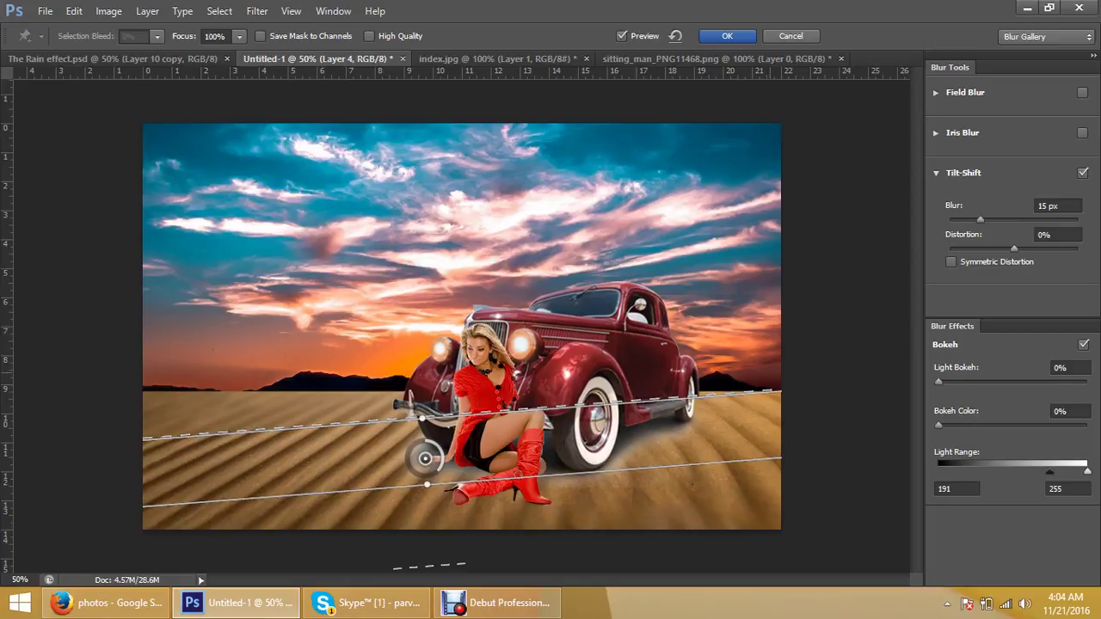
pyautogui.moveTo(427, 484); pyautogui.dragTo(425, 485)
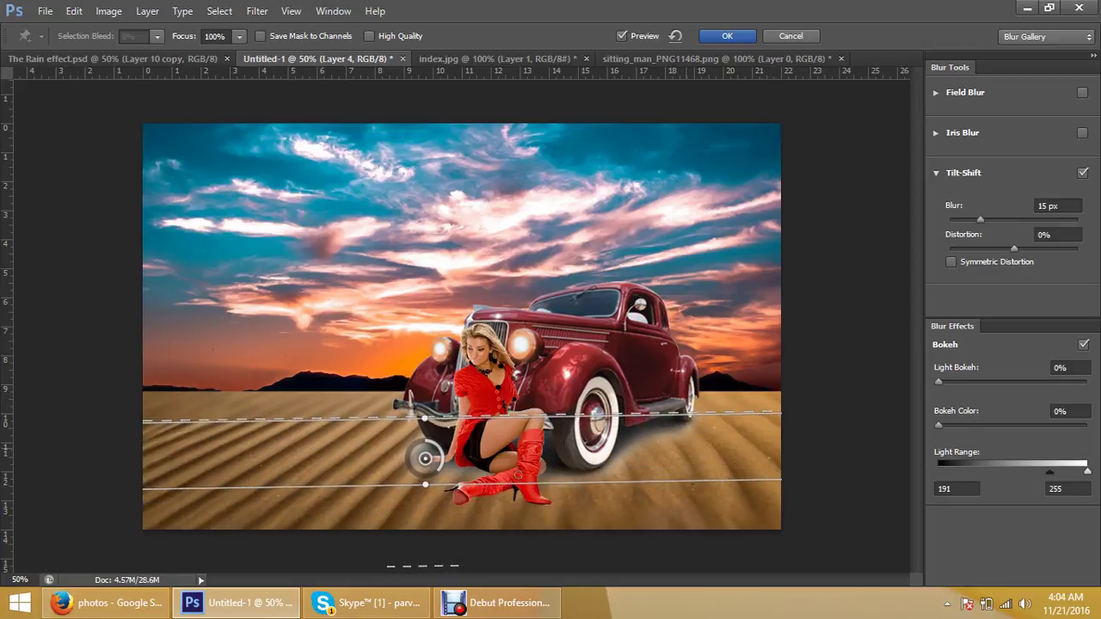
pyautogui.moveTo(425, 484); pyautogui.dragTo(427, 485)
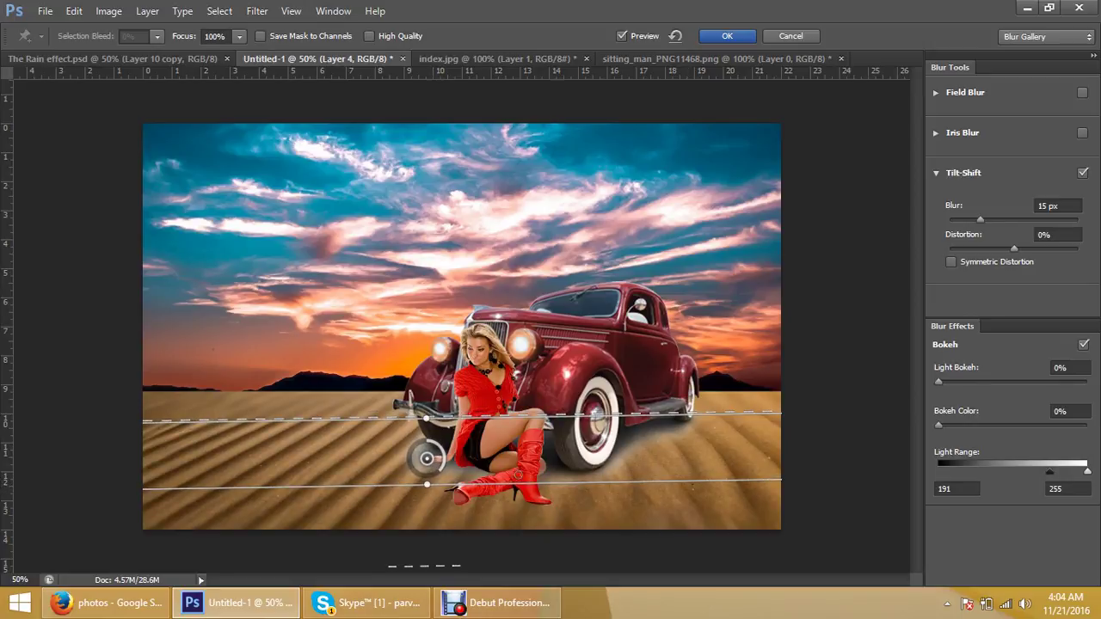
# Set Blur to 43 px and Distortion to 6%, fine-tune the band, and apply the tilt-shift
pyautogui.doubleClick(1048, 206)
pyautogui.write('30')
pyautogui.press('Return')
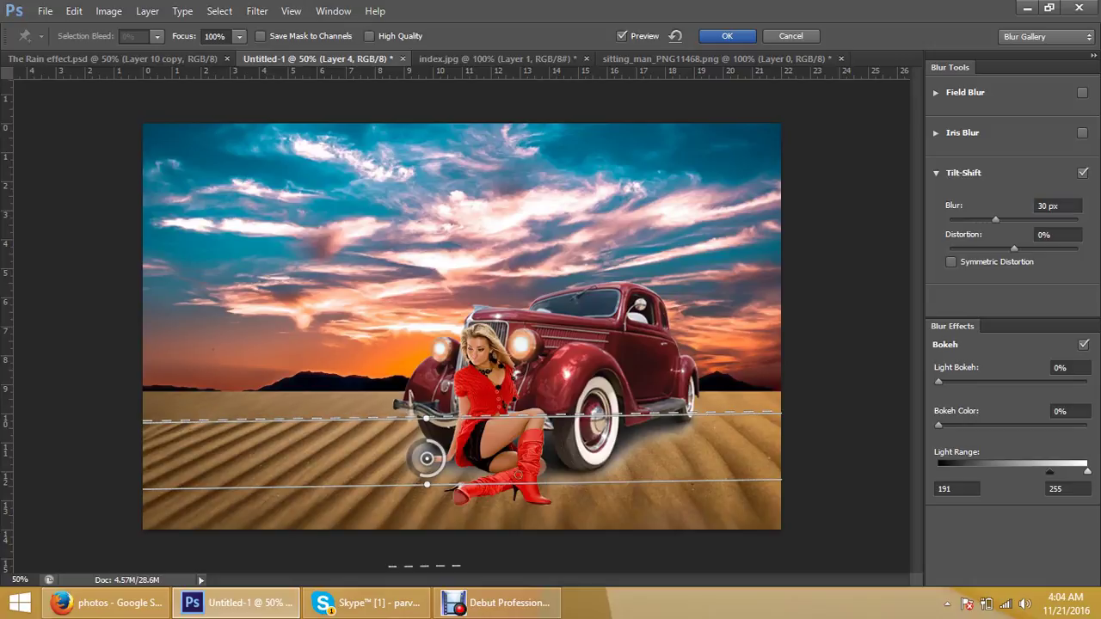
pyautogui.doubleClick(1047, 205)
pyautogui.write('68')
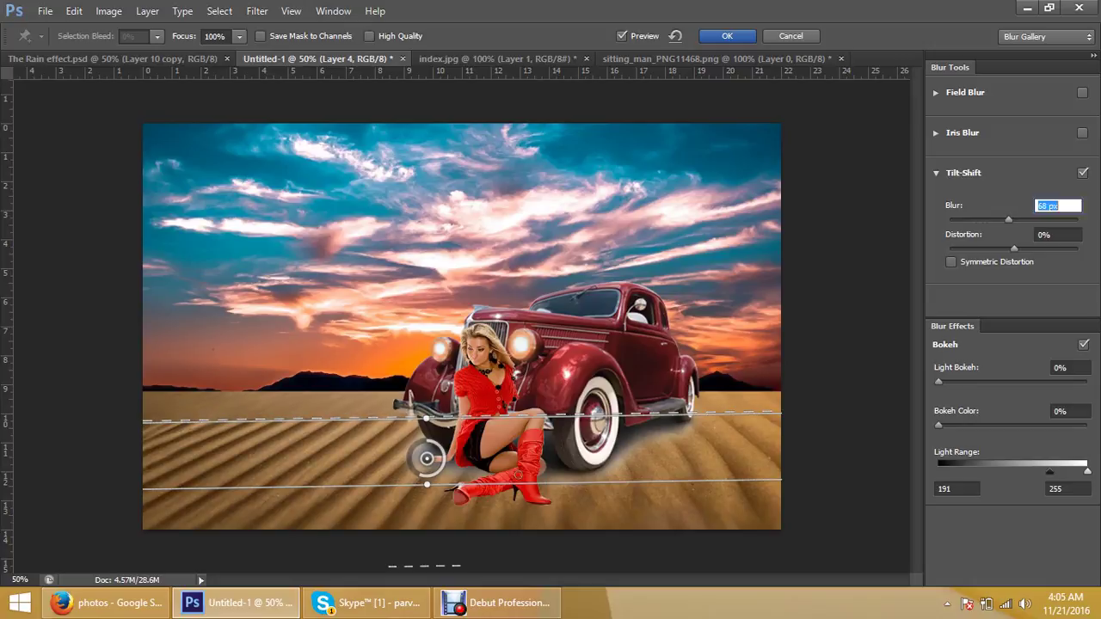
pyautogui.press('Return')
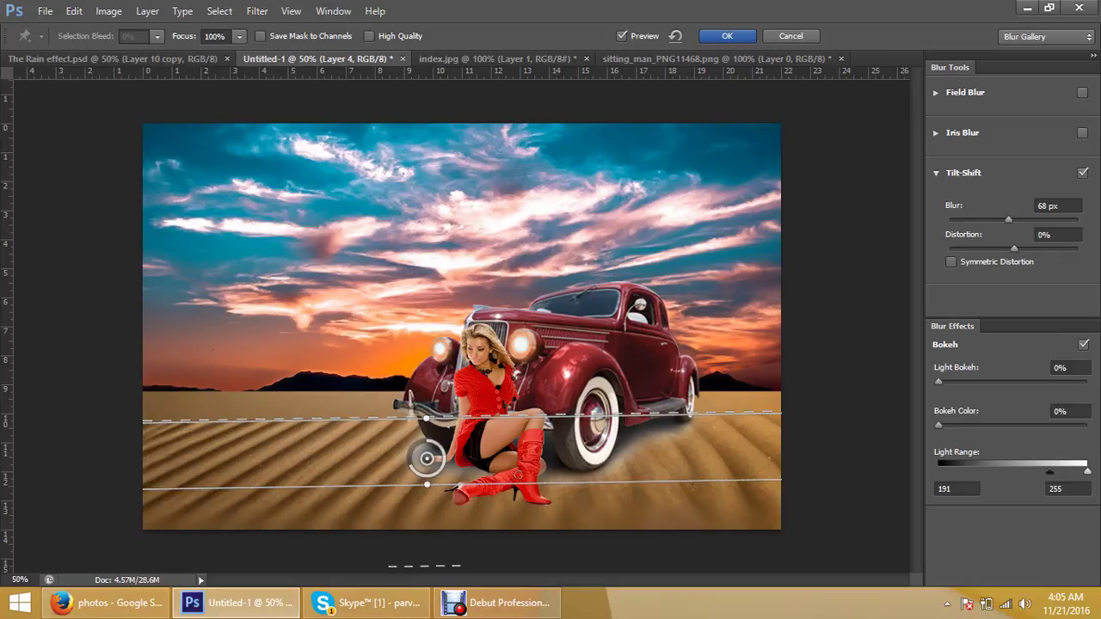
pyautogui.doubleClick(1047, 234)
pyautogui.write('28')
pyautogui.press('Return')
pyautogui.write('51')
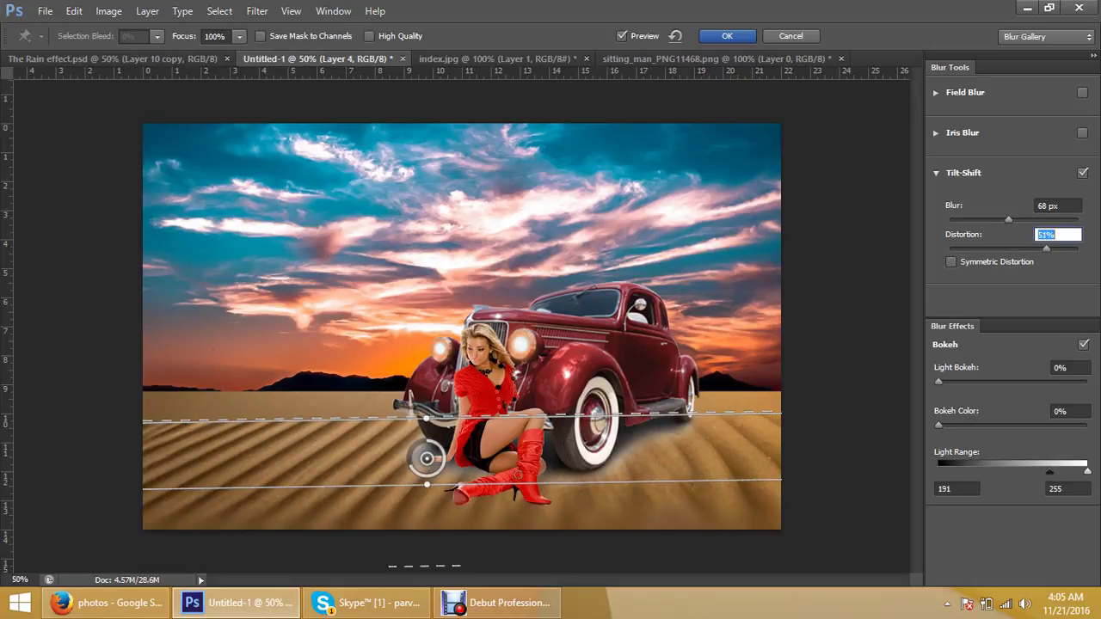
pyautogui.press('Return')
pyautogui.doubleClick(1048, 234)
pyautogui.write('17')
pyautogui.press('Return')
pyautogui.write('6')
pyautogui.press('Return')
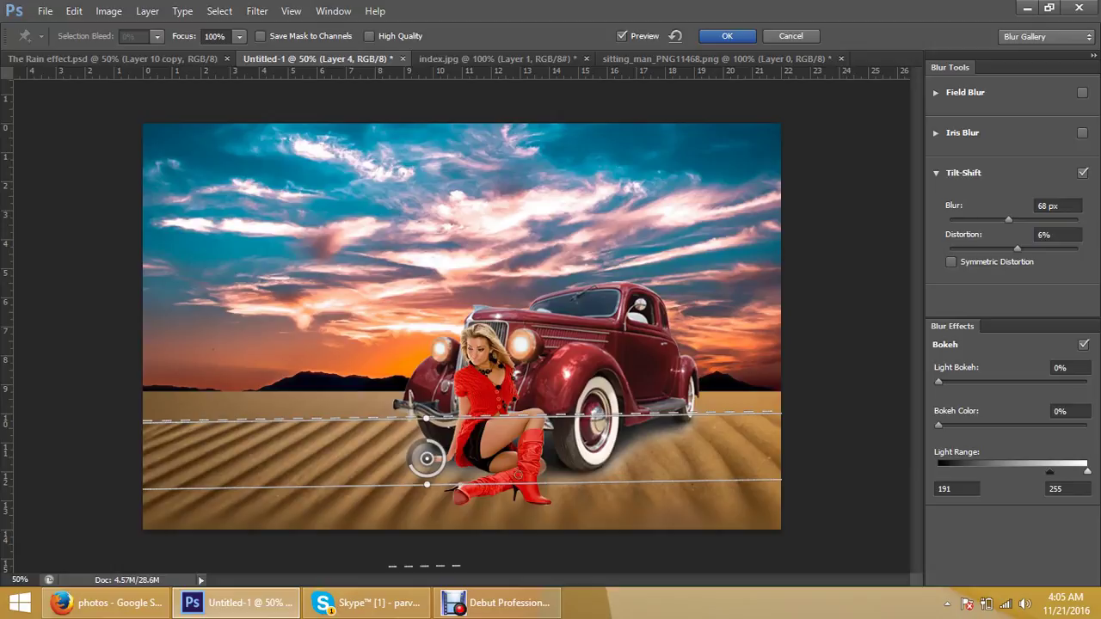
pyautogui.doubleClick(1047, 206)
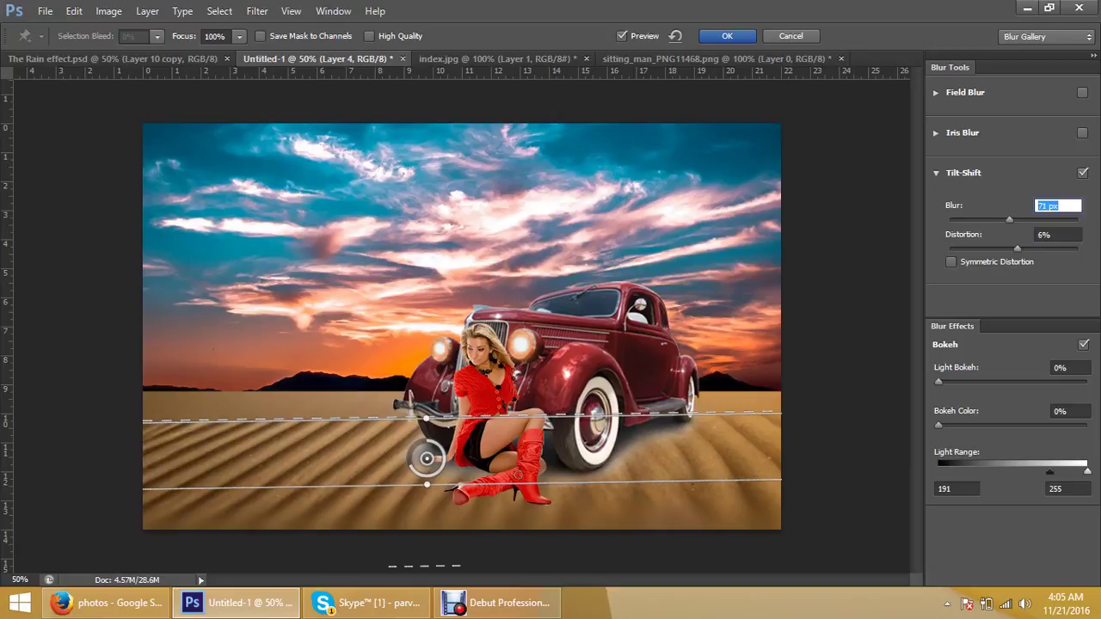
pyautogui.write('43')
pyautogui.press('Return')
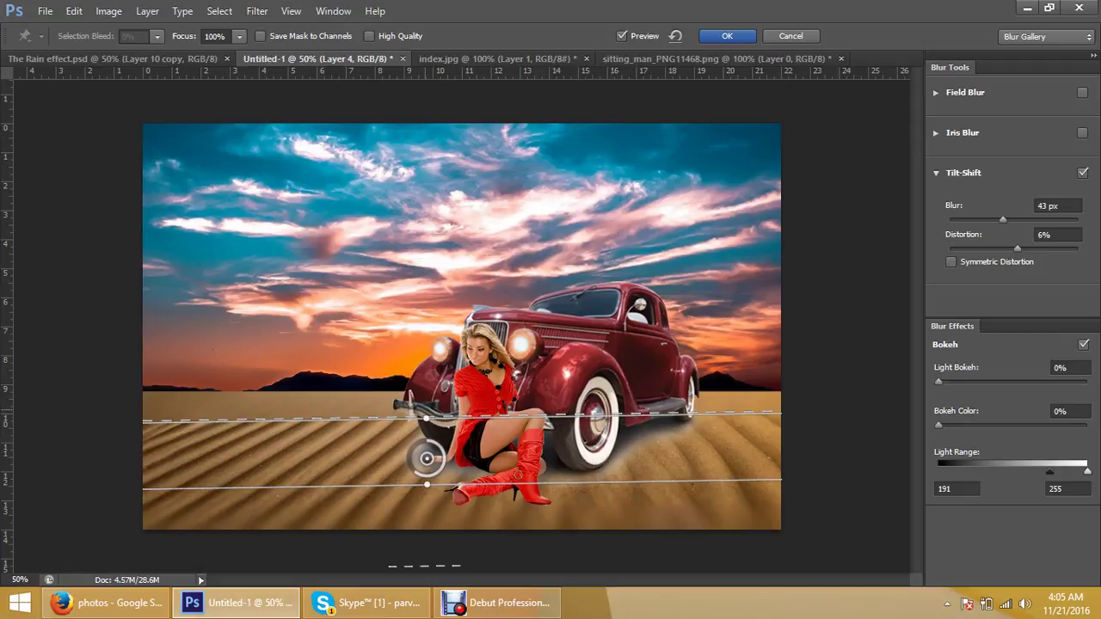
pyautogui.moveTo(427, 417); pyautogui.dragTo(427, 412)
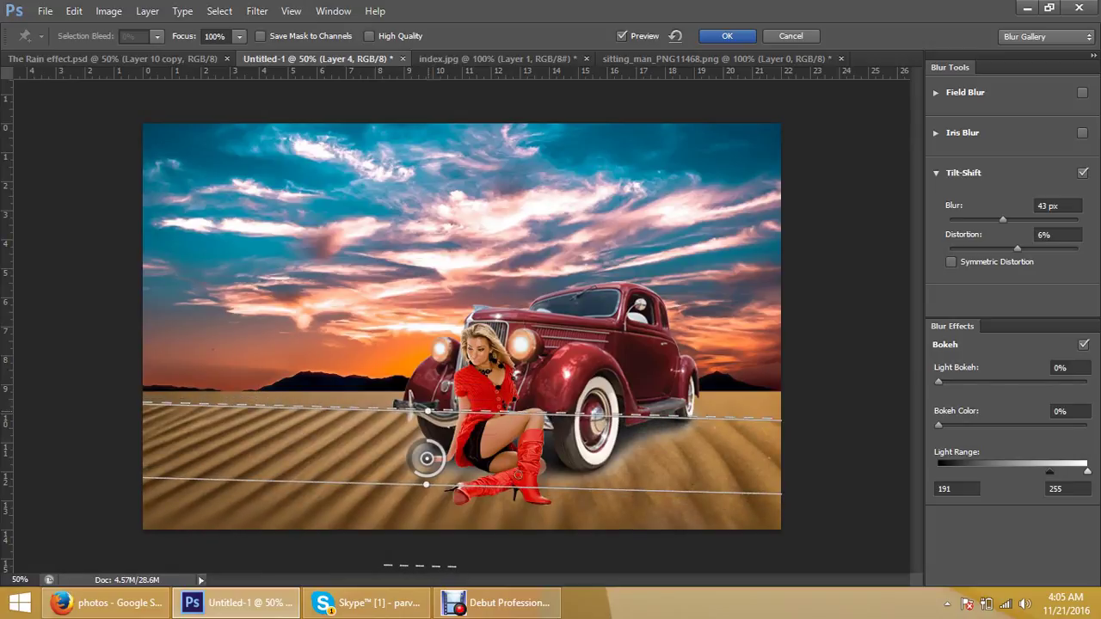
pyautogui.press('Return')
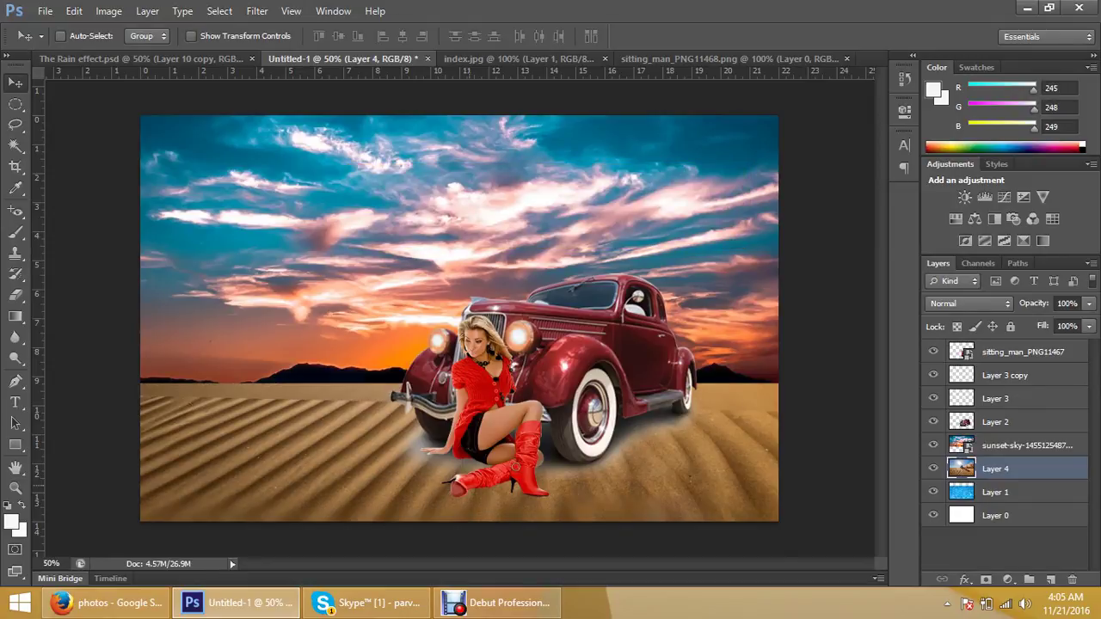
# Nudge the sand layer up to meet the horizon and soften it with a 7.4 px Gaussian blur
pyautogui.moveTo(411, 443); pyautogui.dragTo(454, 442)
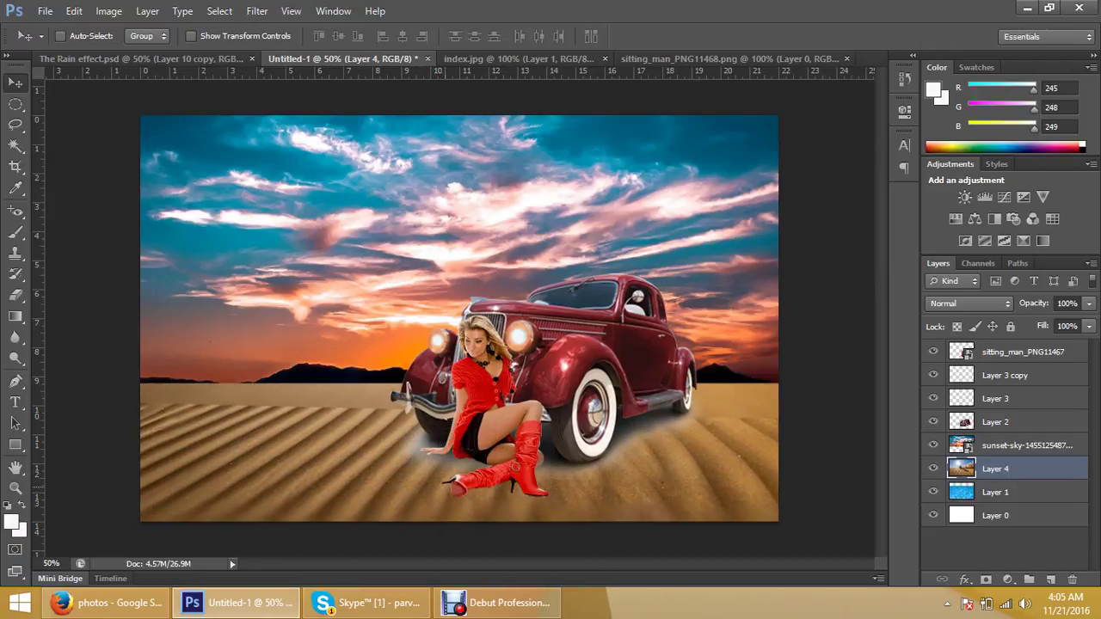
pyautogui.moveTo(514, 483); pyautogui.dragTo(514, 466)
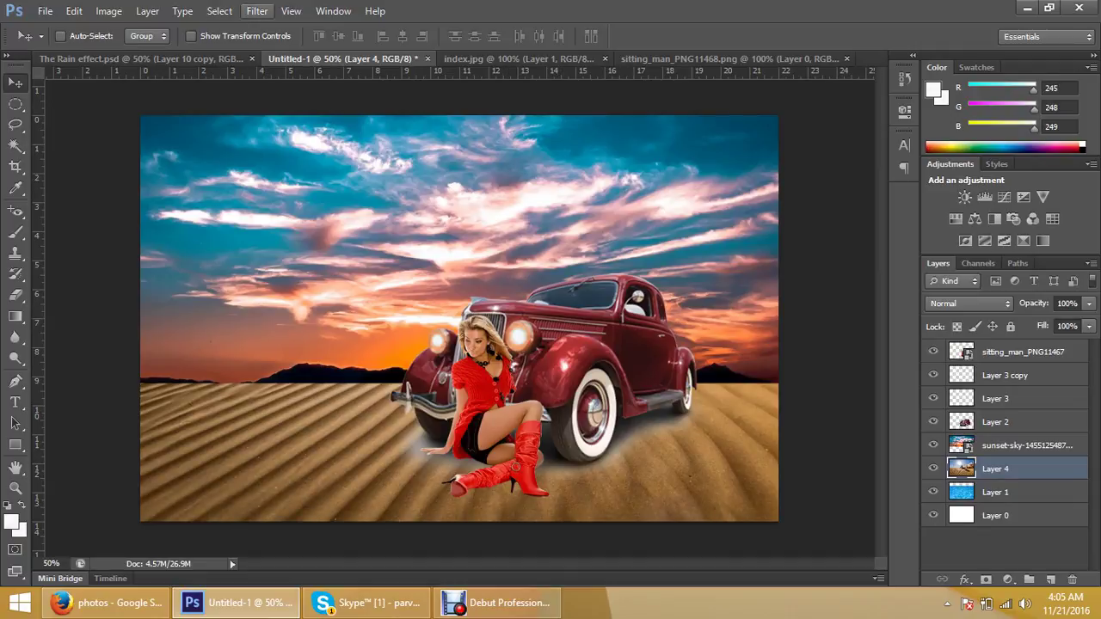
pyautogui.press('Up')
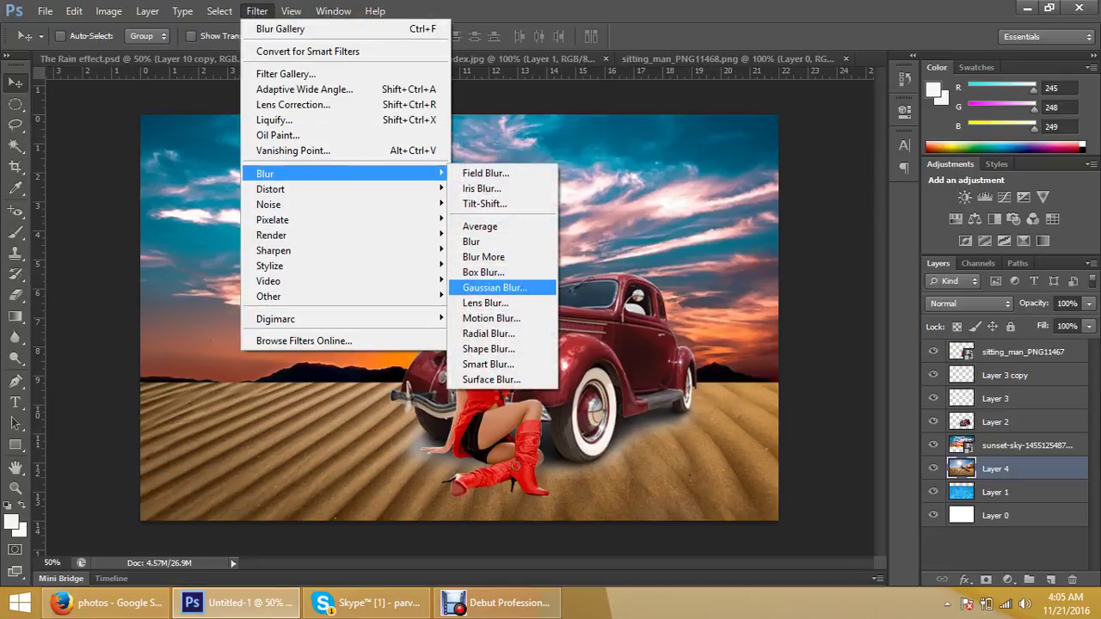
pyautogui.click(495, 287)
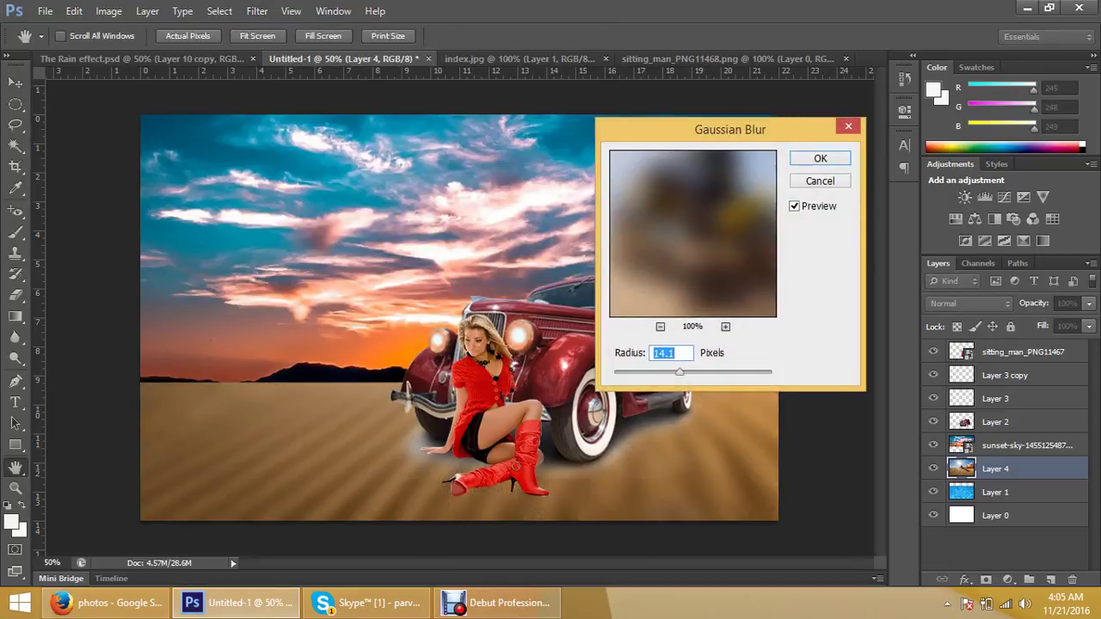
pyautogui.moveTo(679, 372)
pyautogui.mouseDown()
pyautogui.moveTo(651, 372)
pyautogui.moveTo(667, 372)
pyautogui.mouseUp()
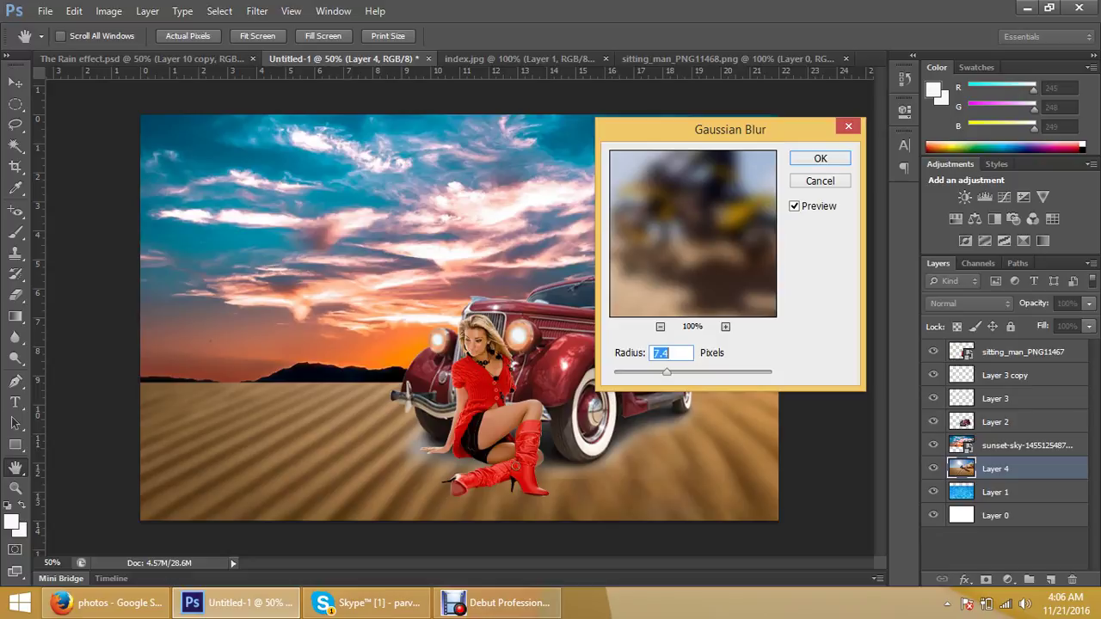
pyautogui.press('Return')
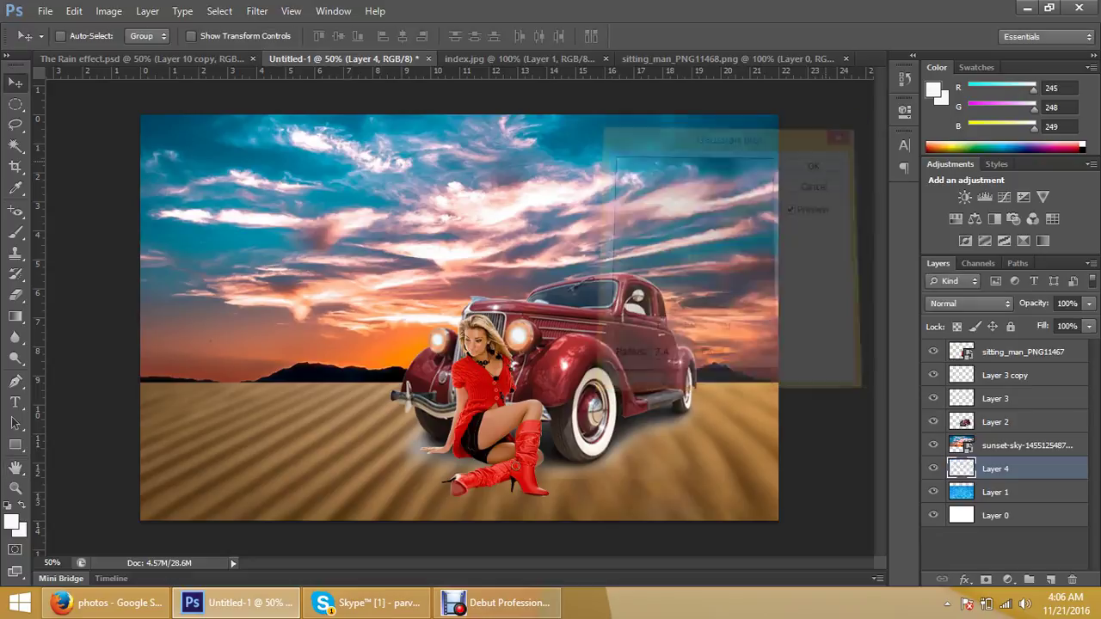
# Make the car's Layer 2 active and set the Eraser to 85% opacity
pyautogui.rightClick(621, 340)
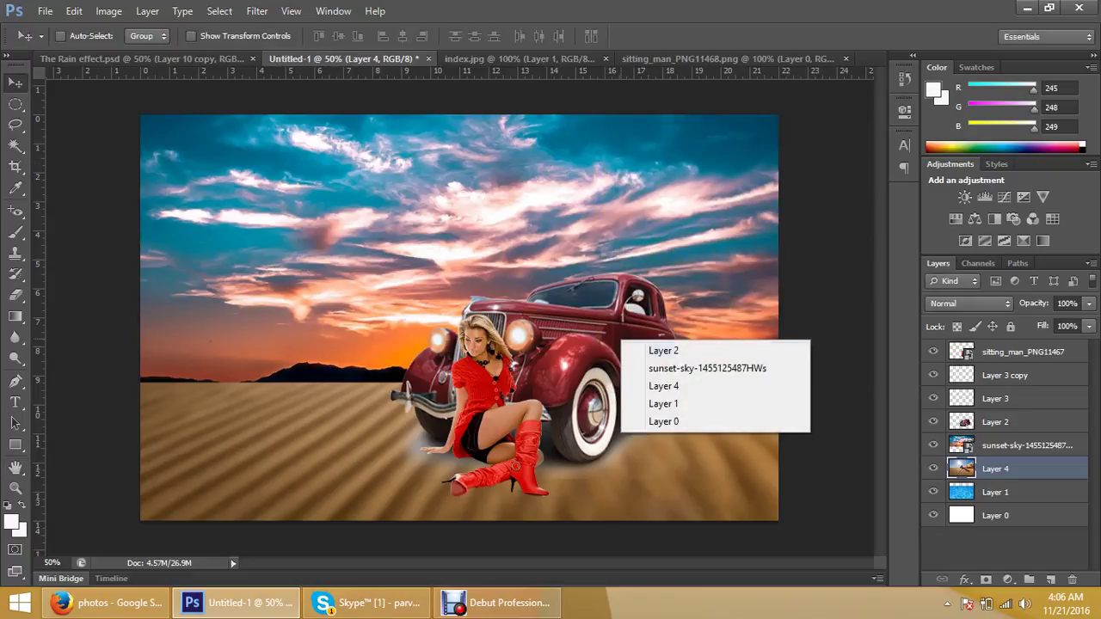
pyautogui.click(653, 348)
pyautogui.press('super+c')
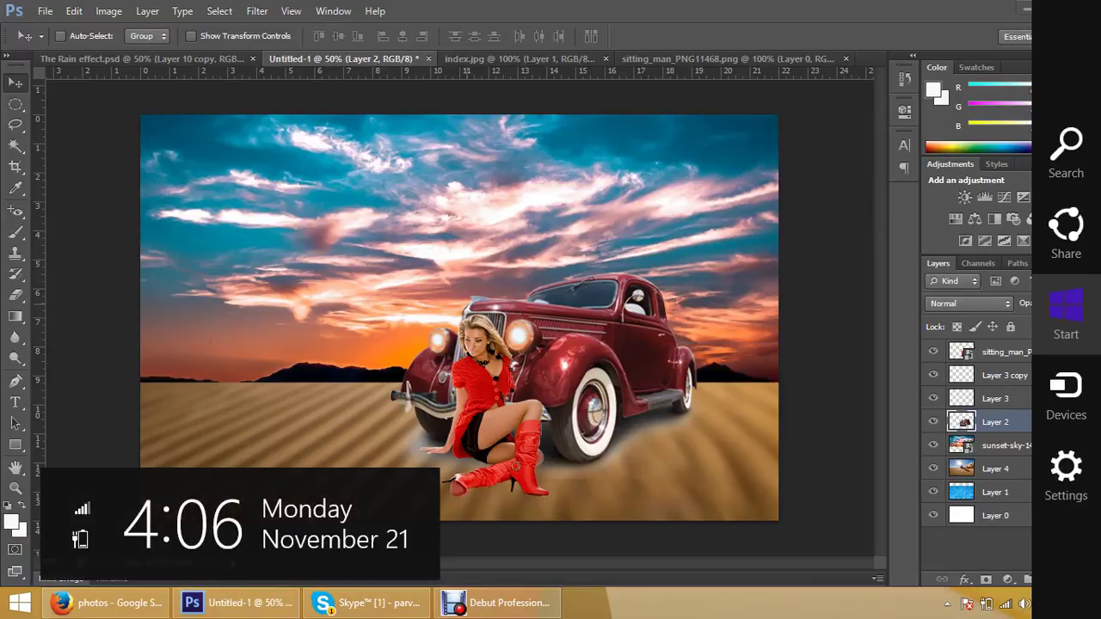
pyautogui.press('Escape')
pyautogui.press('e')
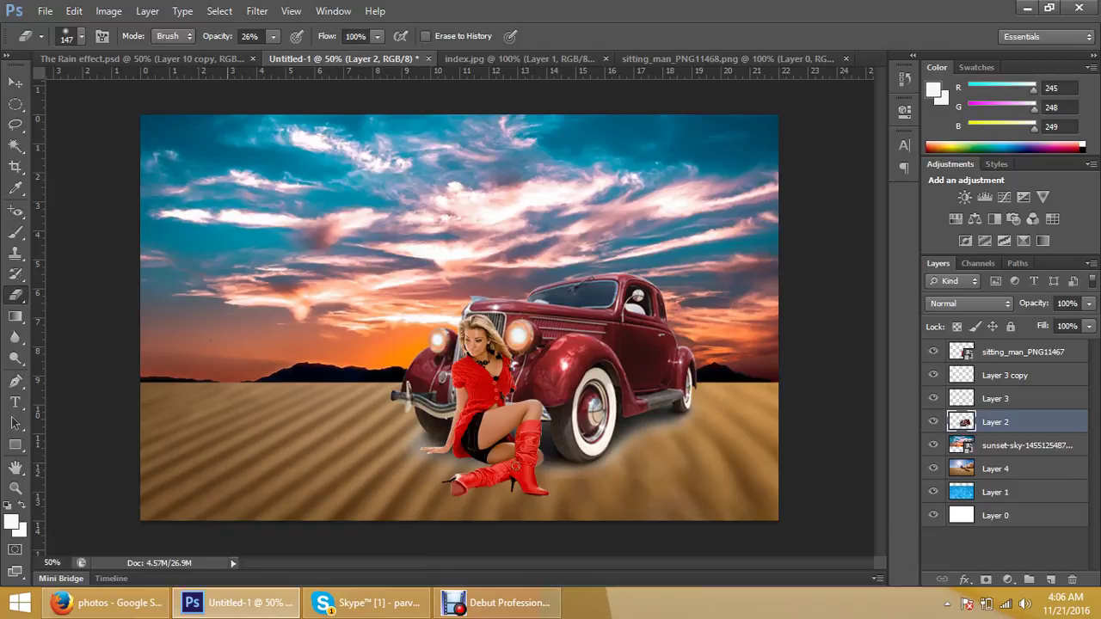
pyautogui.click(273, 37)
pyautogui.moveTo(269, 54); pyautogui.dragTo(322, 54)
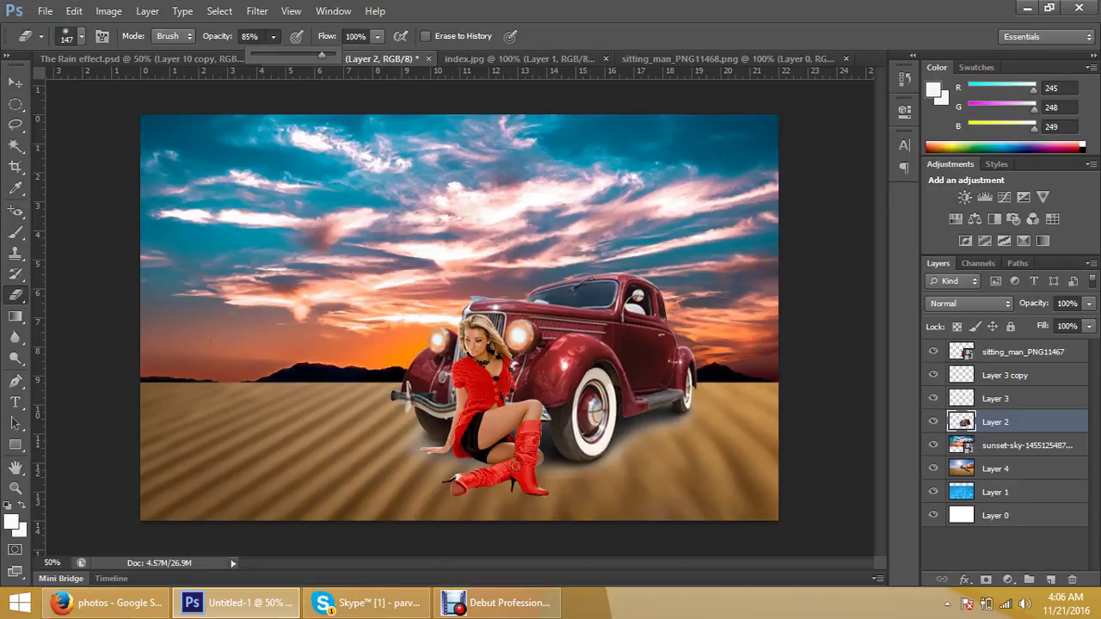
pyautogui.press('Return')
# Set the eraser brush size to 37 px for softening the car's lower edges
pyautogui.rightClick(529, 373)
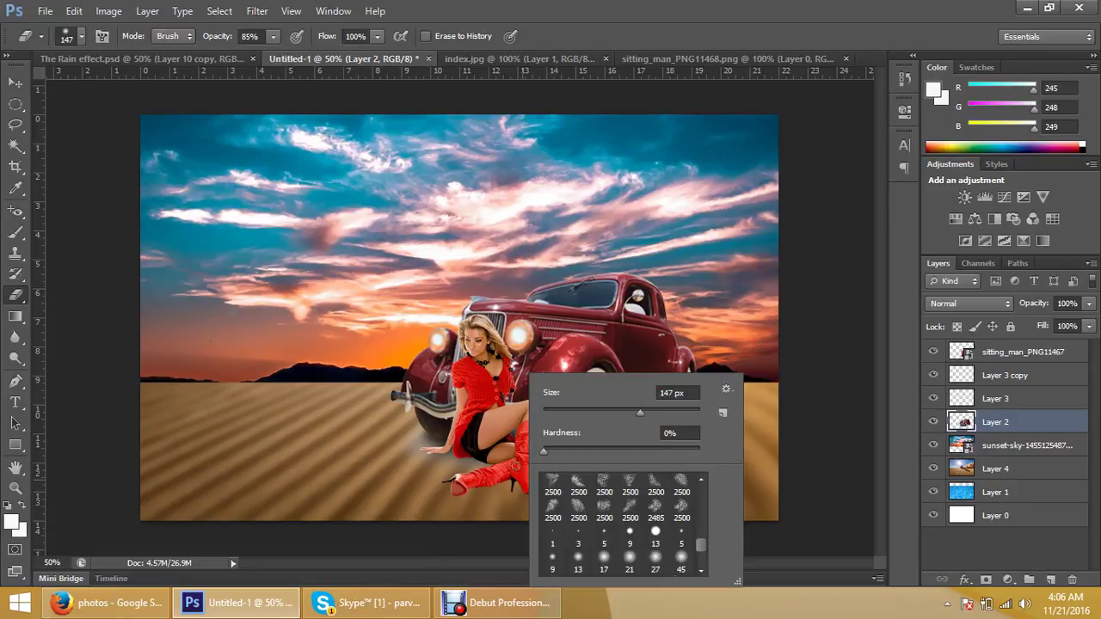
pyautogui.write('37')
pyautogui.press('Return')
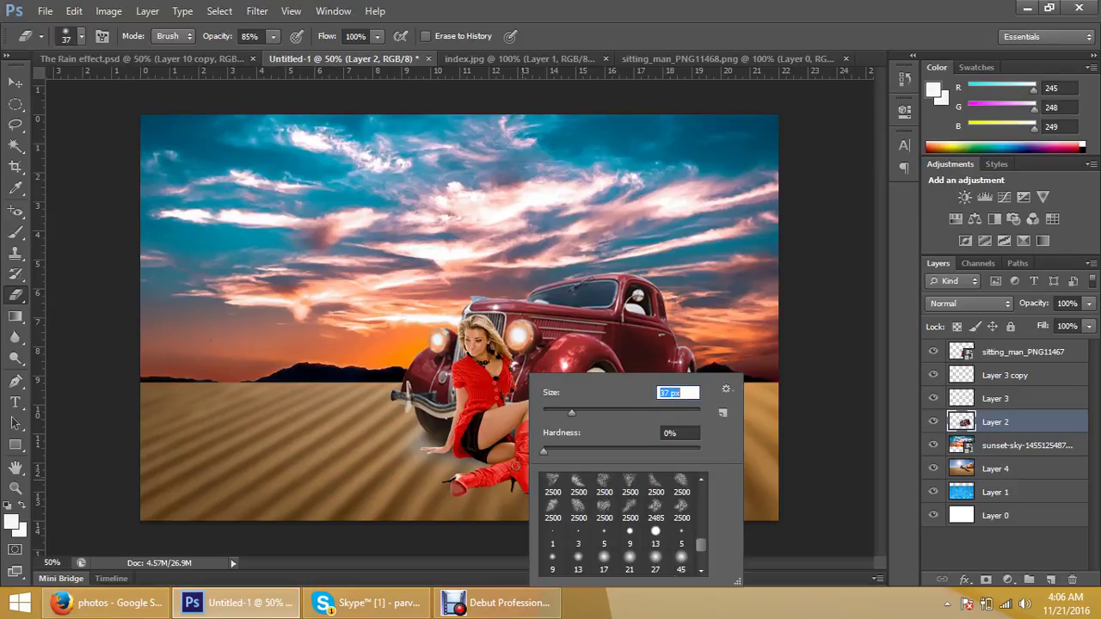
pyautogui.press('Return')
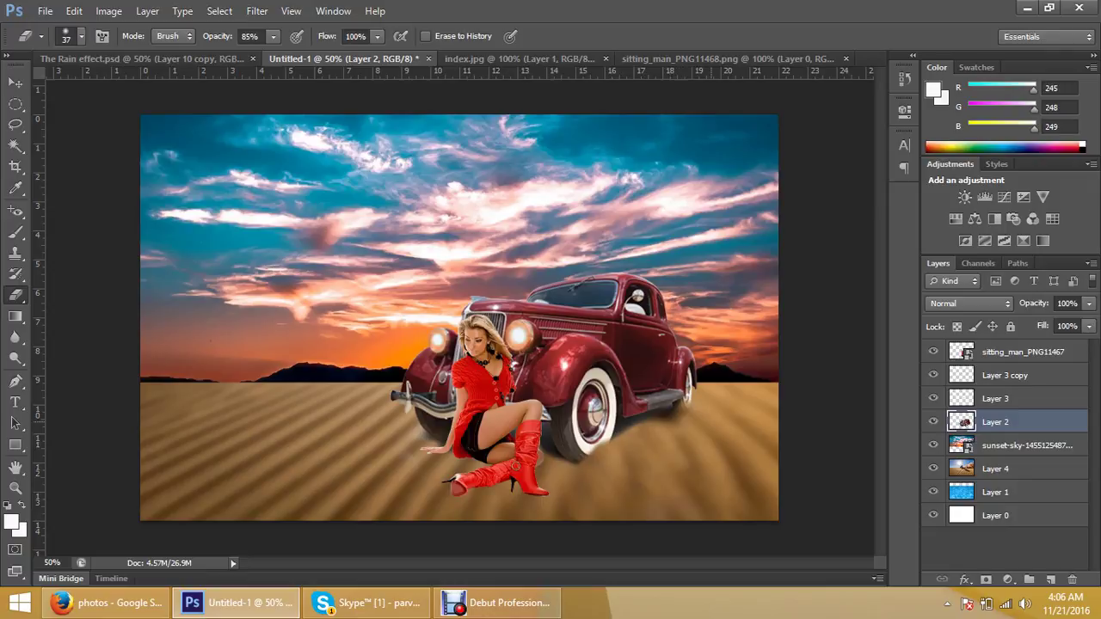
pyautogui.press('super+c')
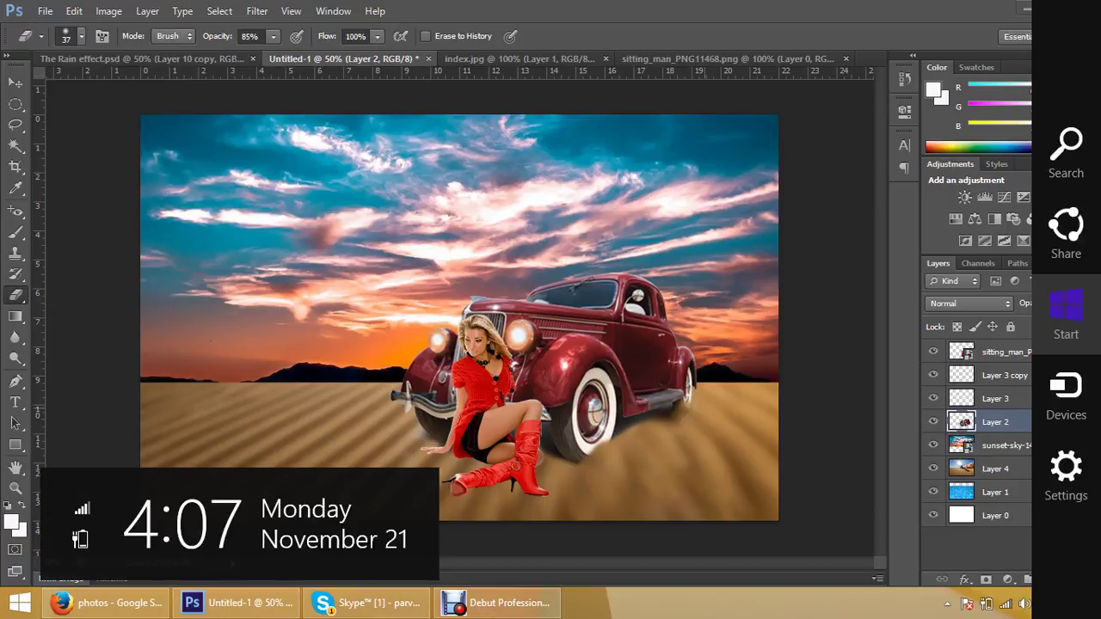
pyautogui.press('Escape')
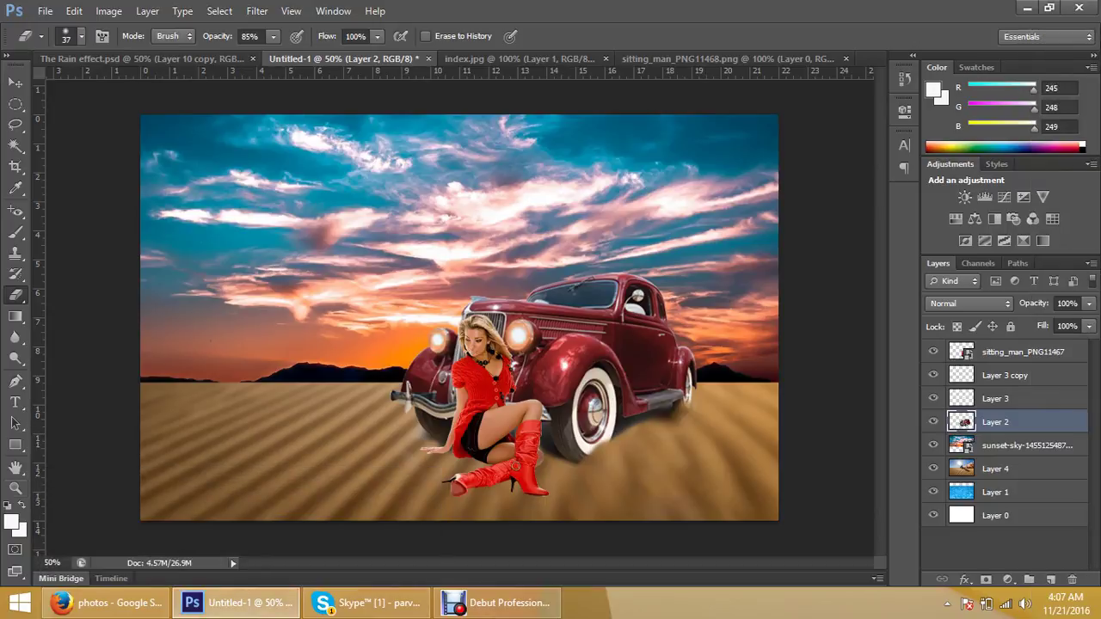
# Zoom in to 100% around the woman's red boots
pyautogui.click(16, 487)
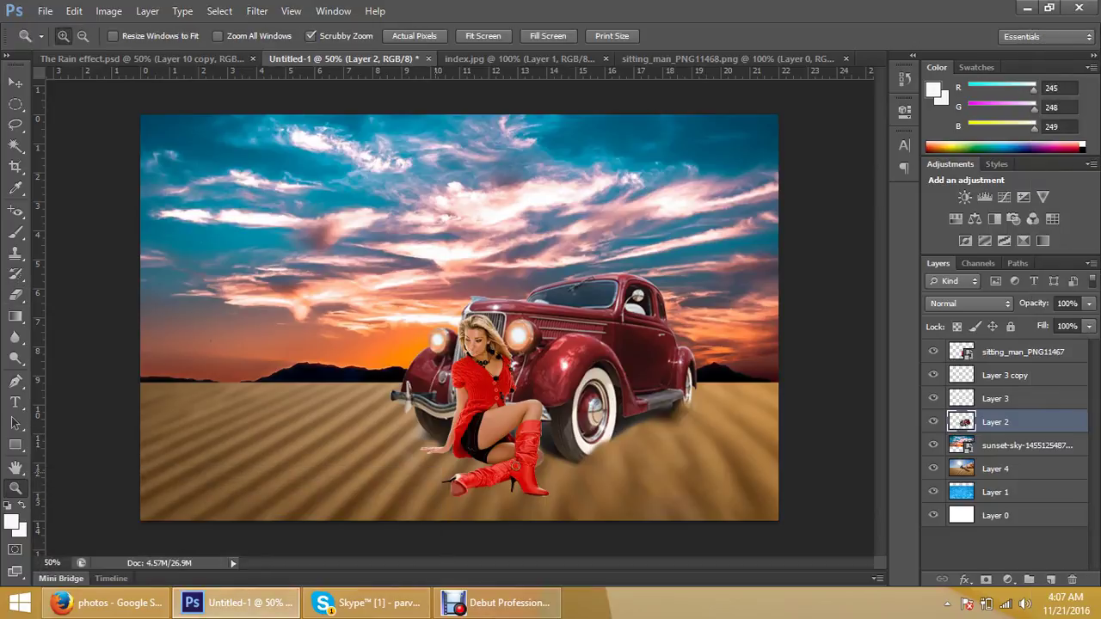
pyautogui.click(514, 465)
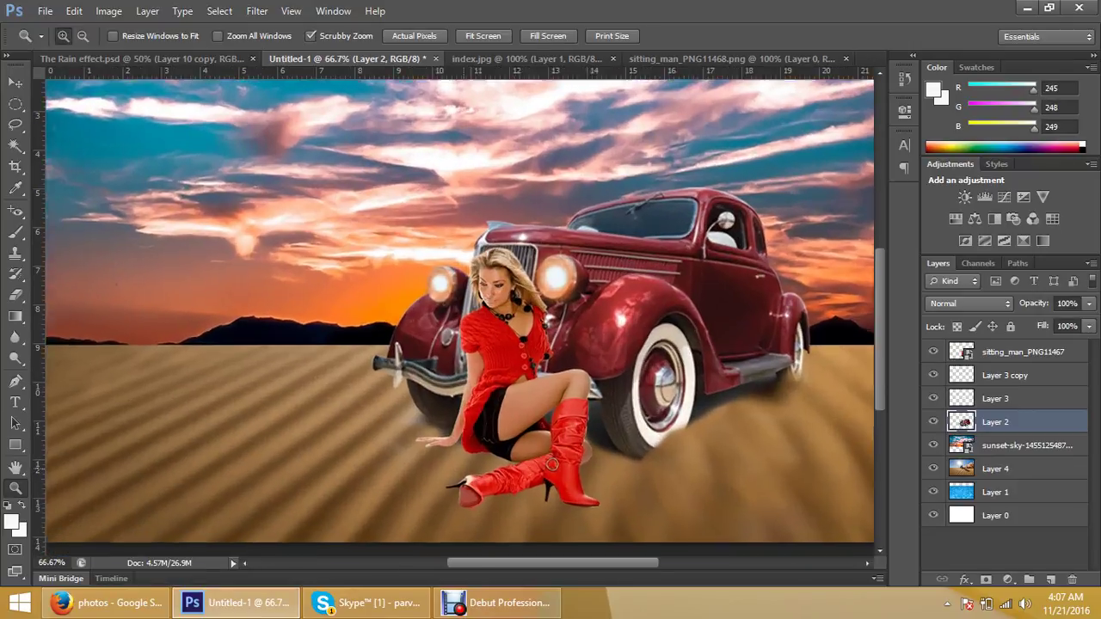
pyautogui.click(478, 469)
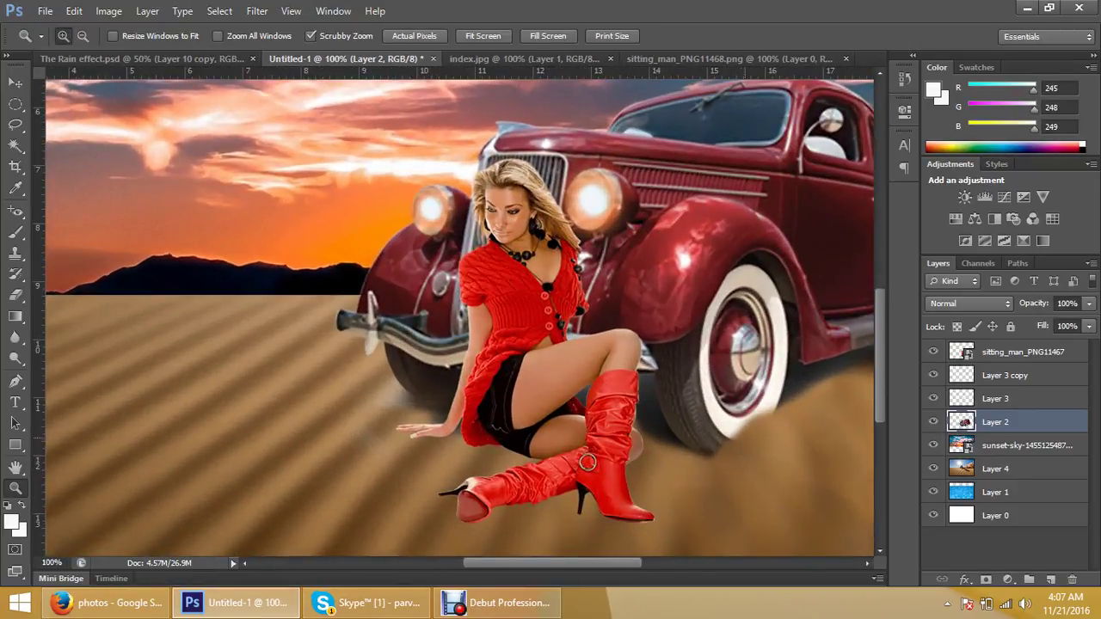
pyautogui.press('e')
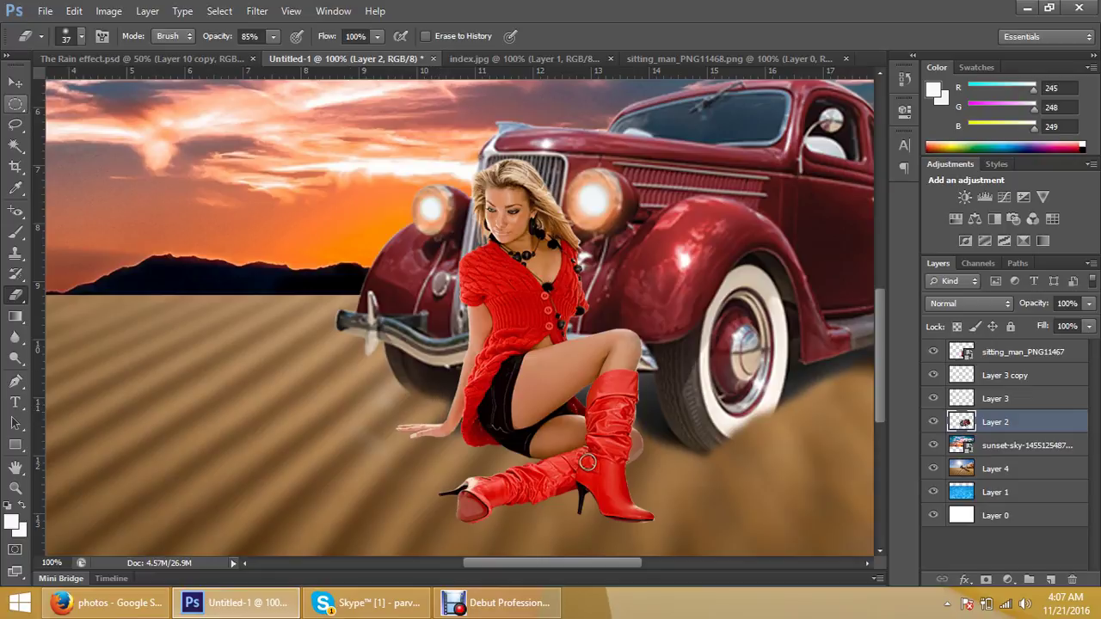
# Pick the woman's sitting_man_PNG11467 layer from the canvas with the Move tool
pyautogui.click(16, 83)
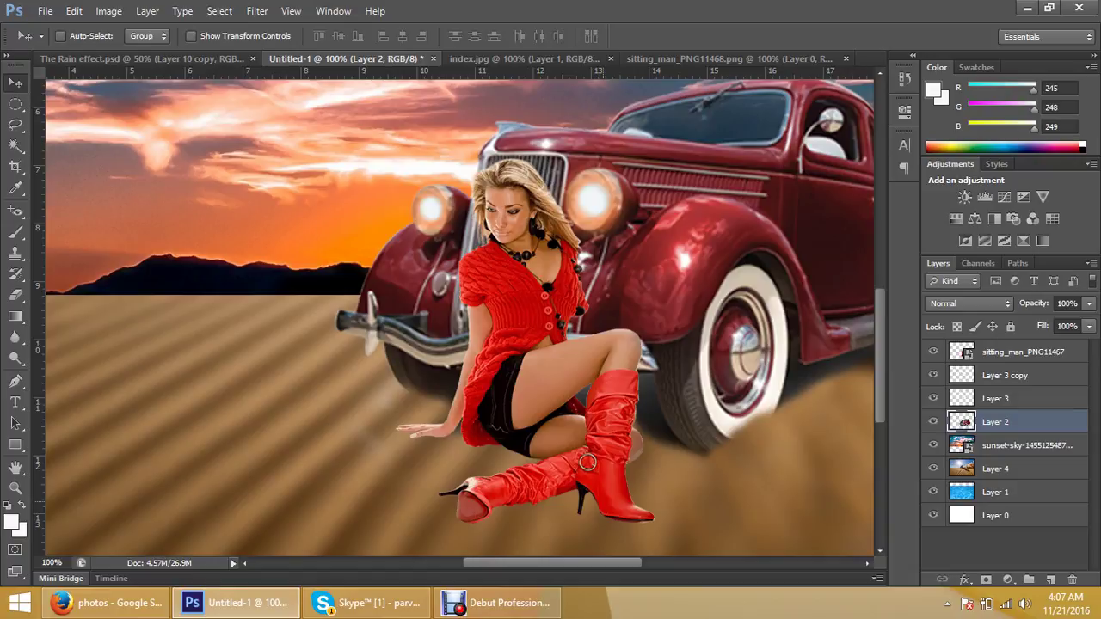
pyautogui.rightClick(608, 490)
pyautogui.click(676, 502)
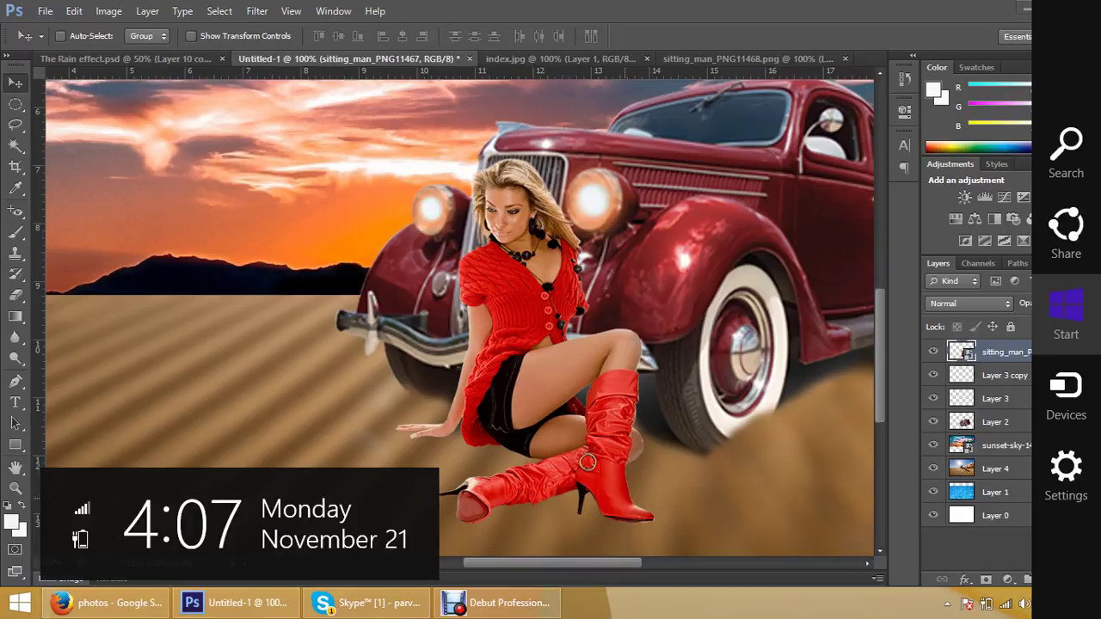
# Set the Eraser to 41% opacity and rasterize the woman's smart object layer
pyautogui.press('e')
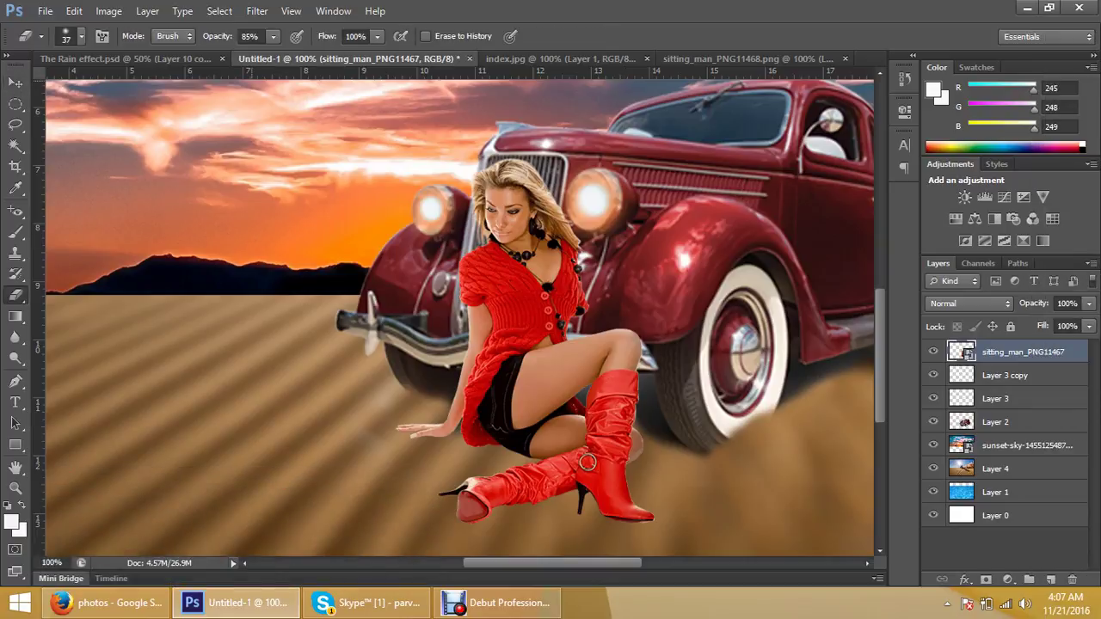
pyautogui.click(272, 36)
pyautogui.moveTo(274, 54); pyautogui.dragTo(236, 54)
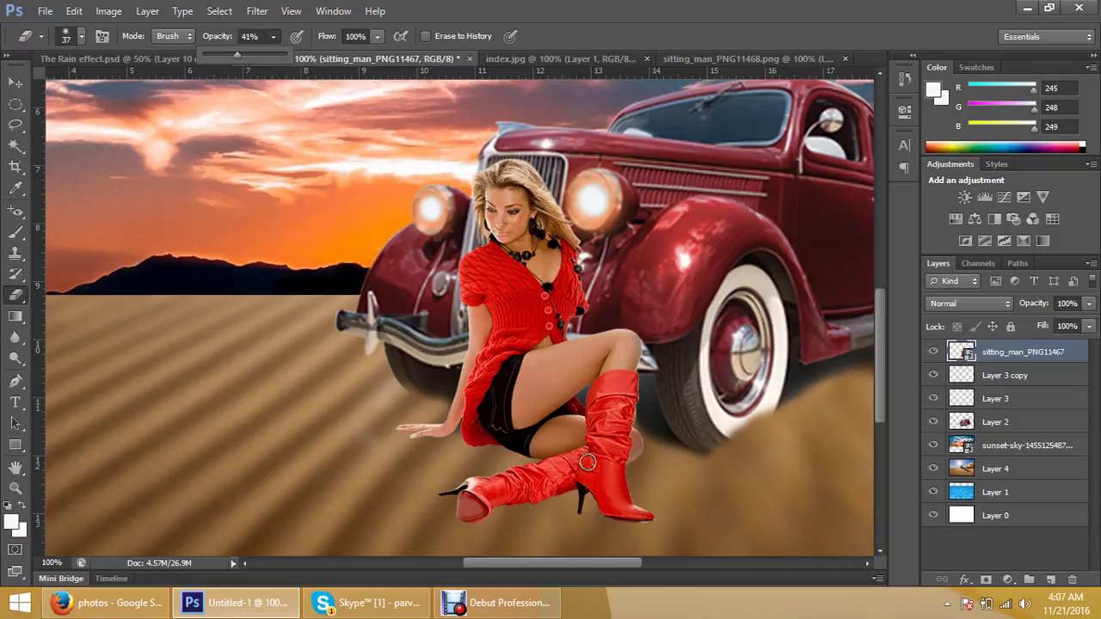
pyautogui.click(587, 463)
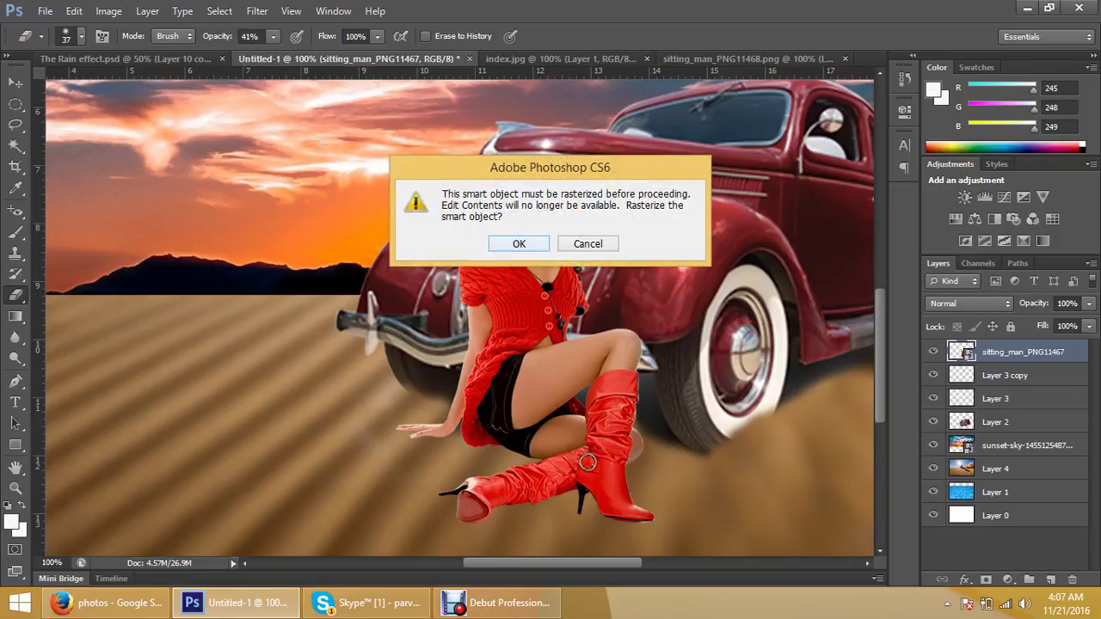
pyautogui.press('Return')
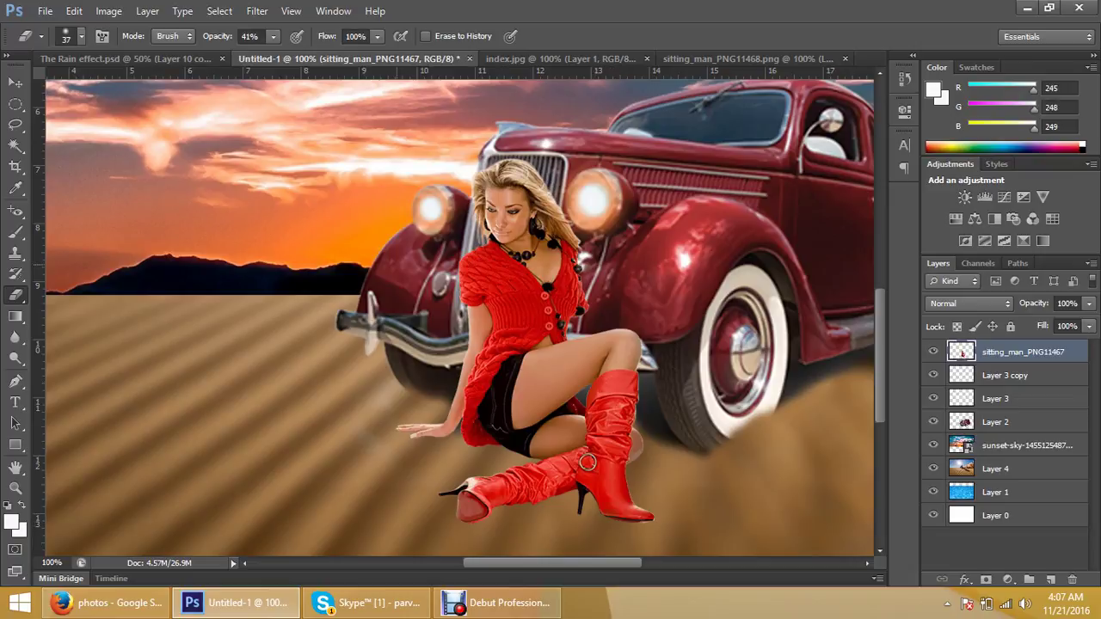
# Change the eraser to 75% opacity and 19 px size to blend her lower edges
pyautogui.click(273, 36)
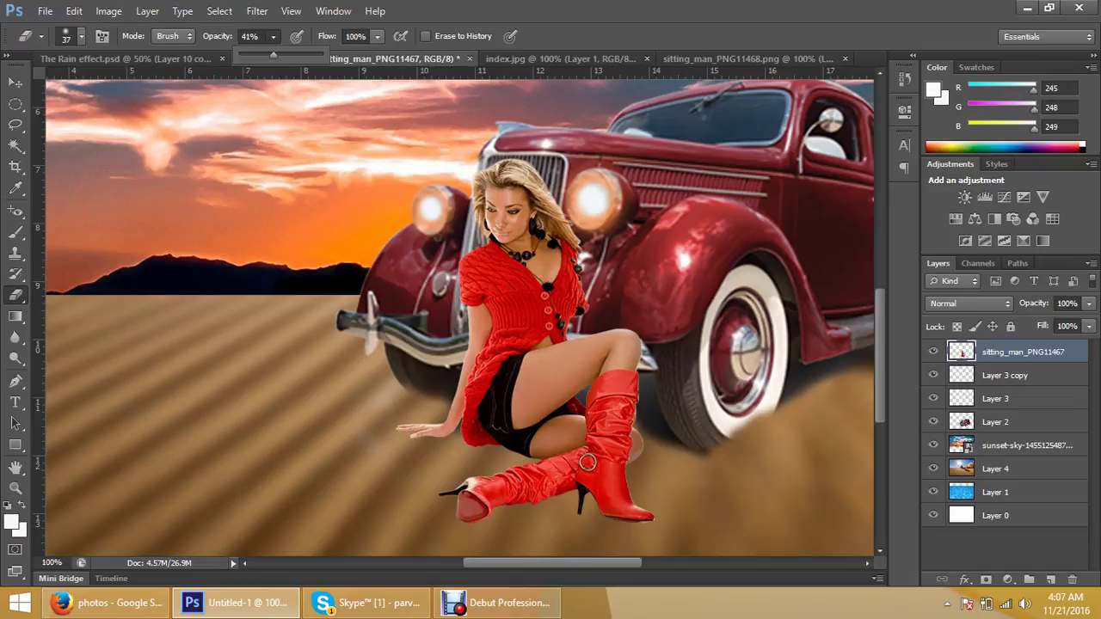
pyautogui.moveTo(274, 54); pyautogui.dragTo(301, 54)
pyautogui.press('Return')
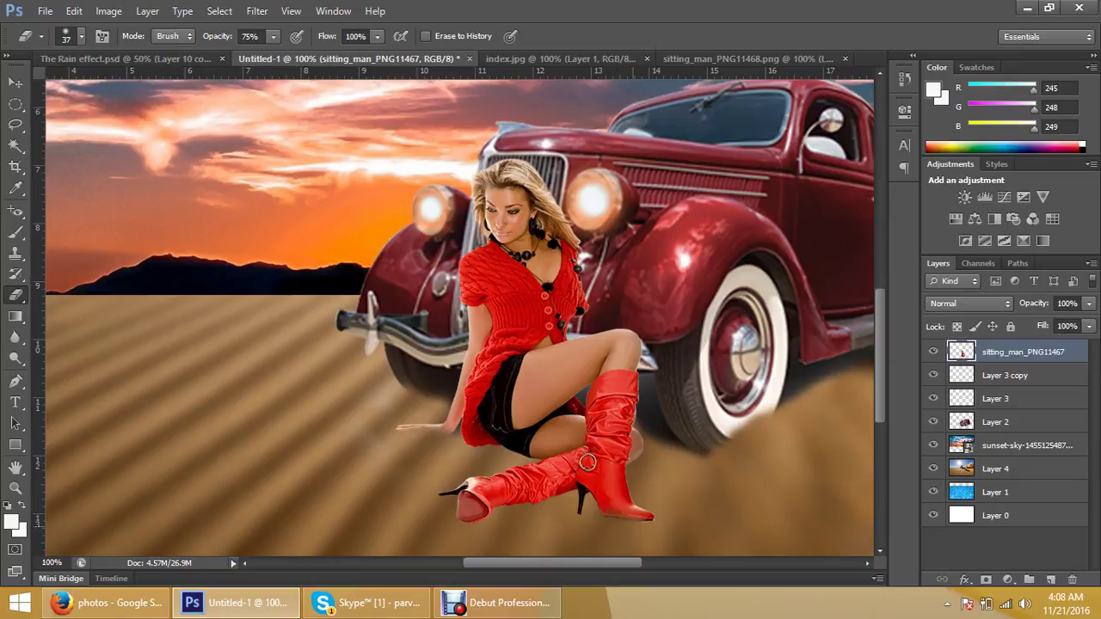
pyautogui.rightClick(588, 462)
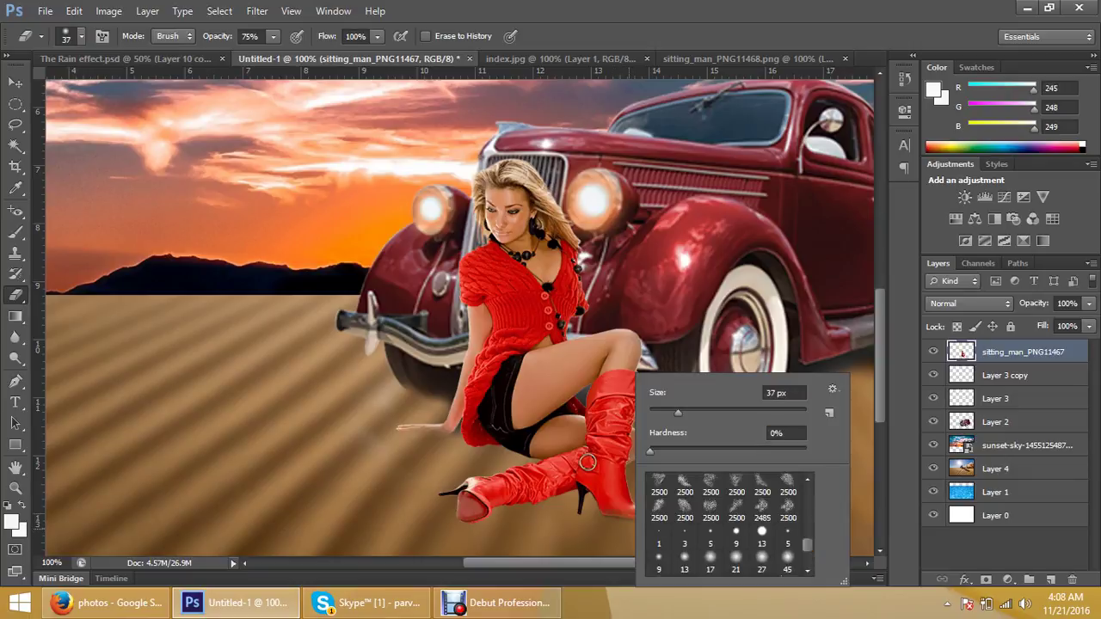
pyautogui.write('19')
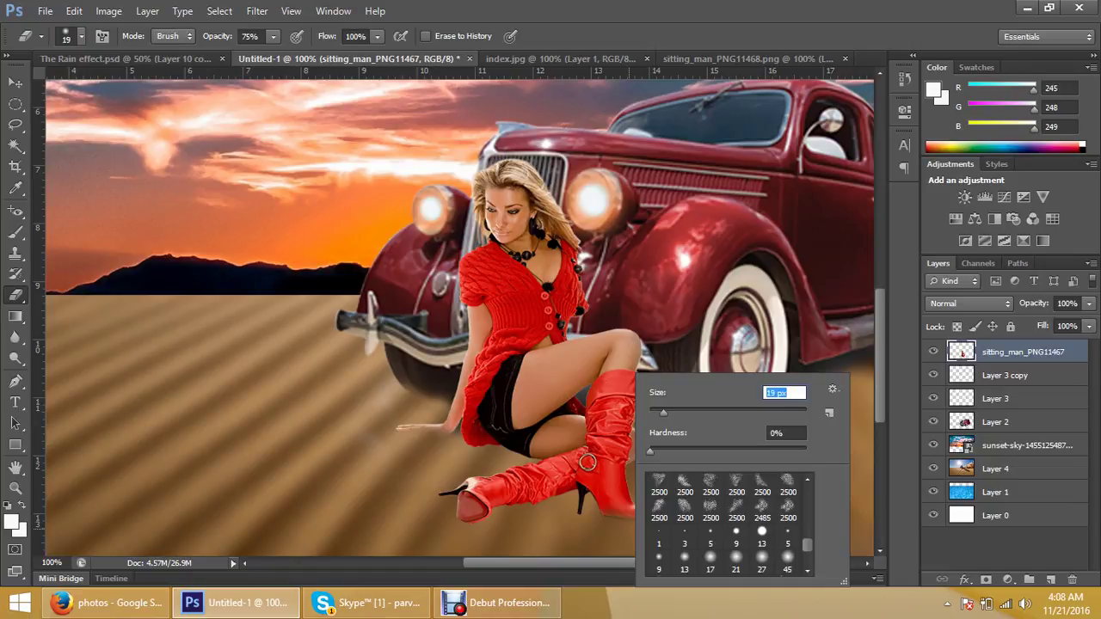
pyautogui.press('Return')
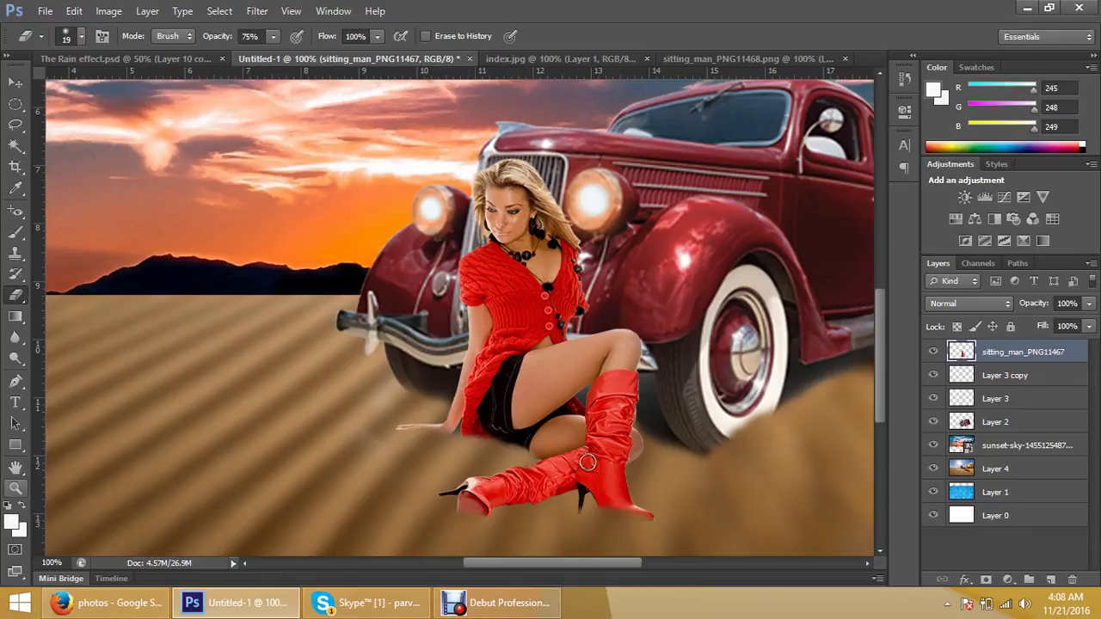
# Zoom out to view the whole composite
pyautogui.click(15, 487)
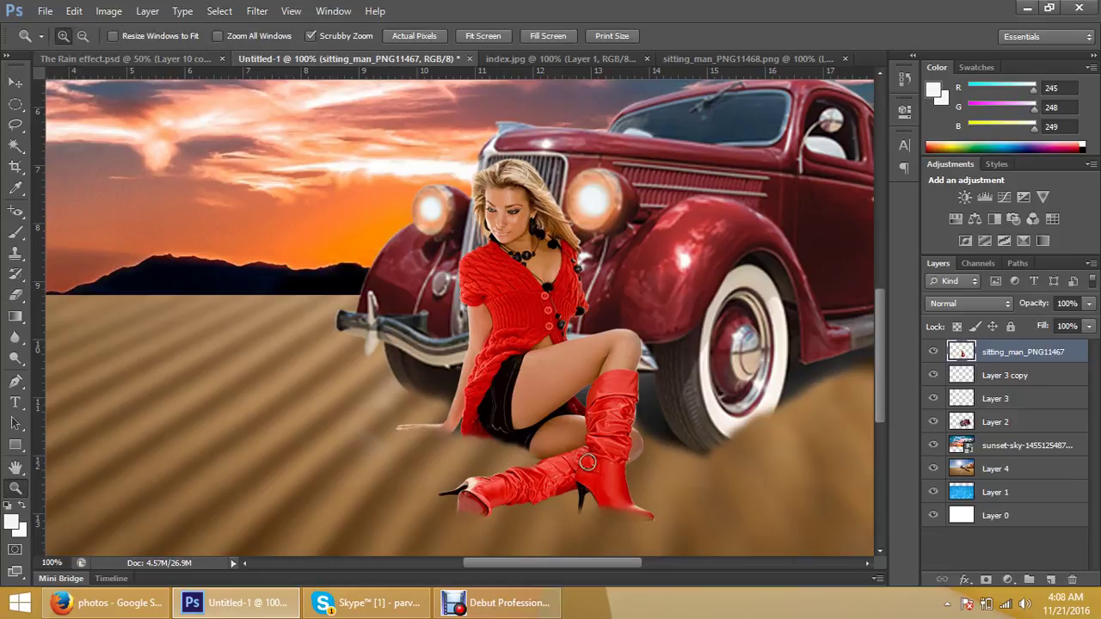
pyautogui.click(83, 36)
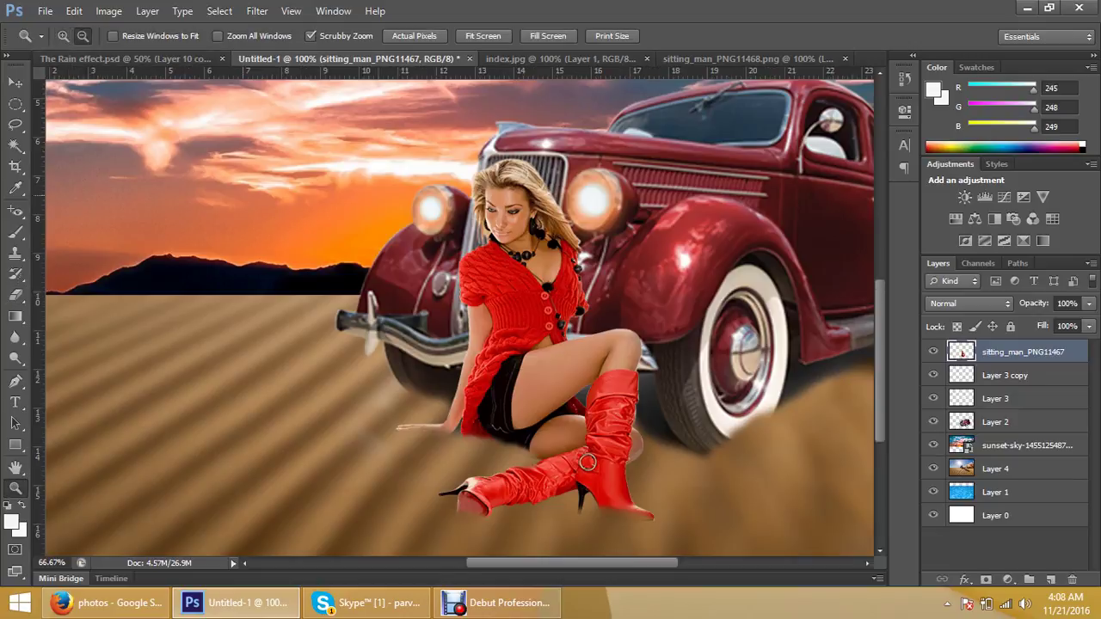
pyautogui.hotkey('ctrl', '-')
pyautogui.hotkey('ctrl', '-')
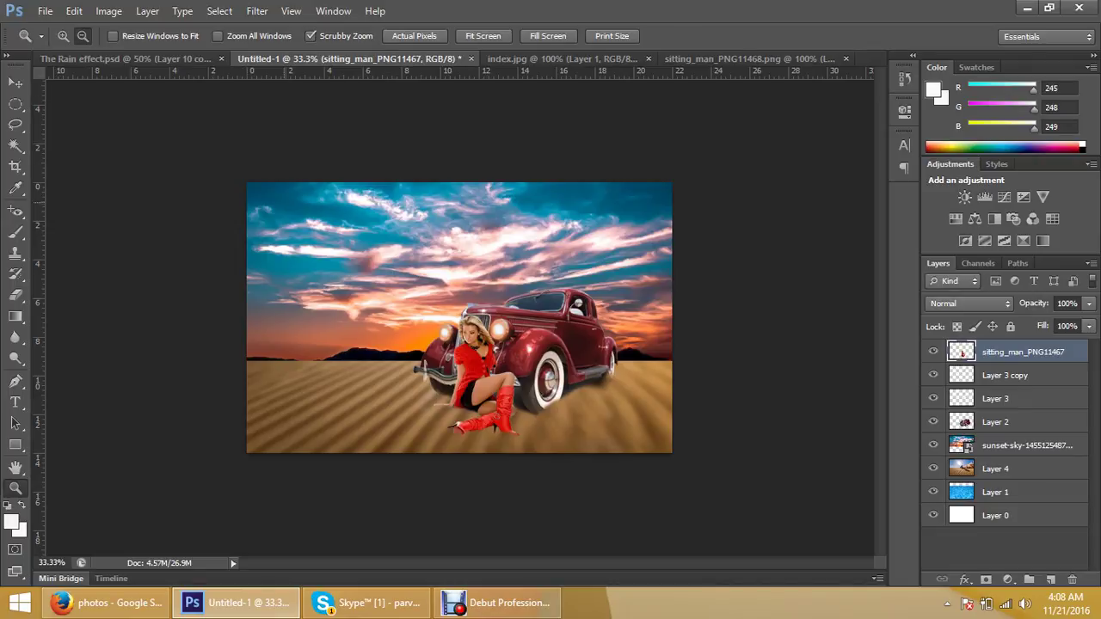
# Zoom out to 25%, then zoom back in twice to inspect the sand around the car and woman
pyautogui.hotkey('ctrl', '-')
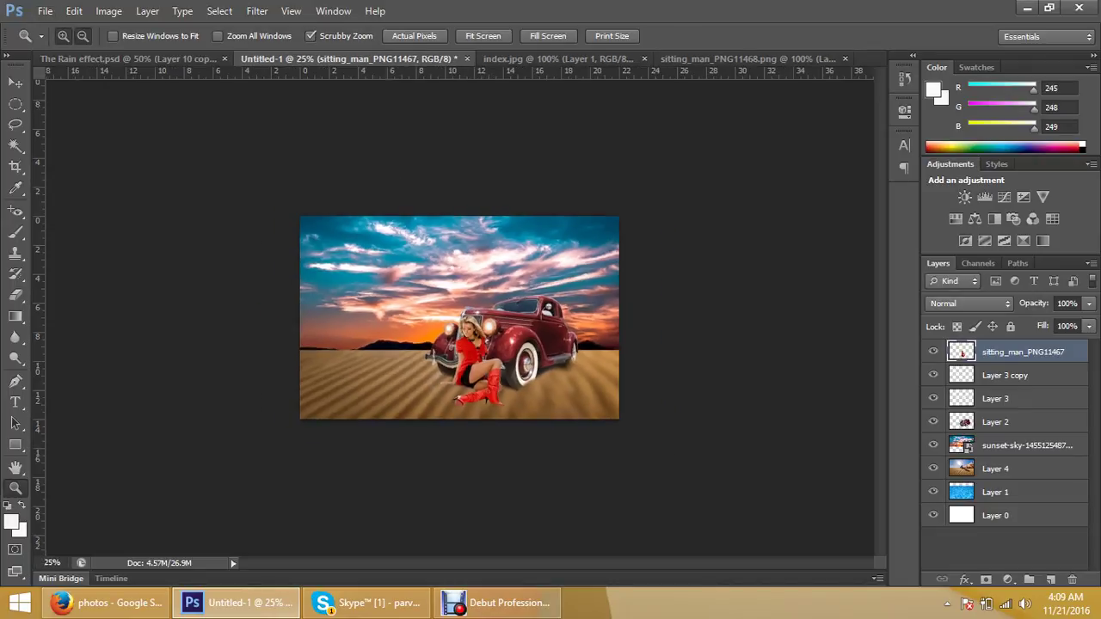
pyautogui.hotkey('ctrl', '+')
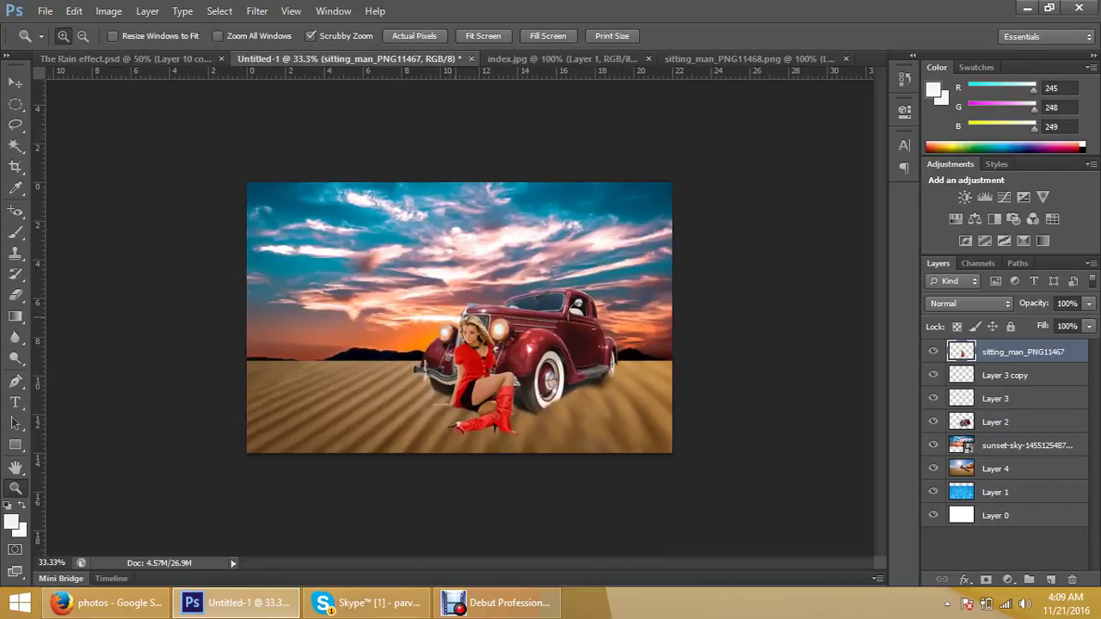
pyautogui.hotkey('ctrl', '+')
pyautogui.hotkey('ctrl', '+')
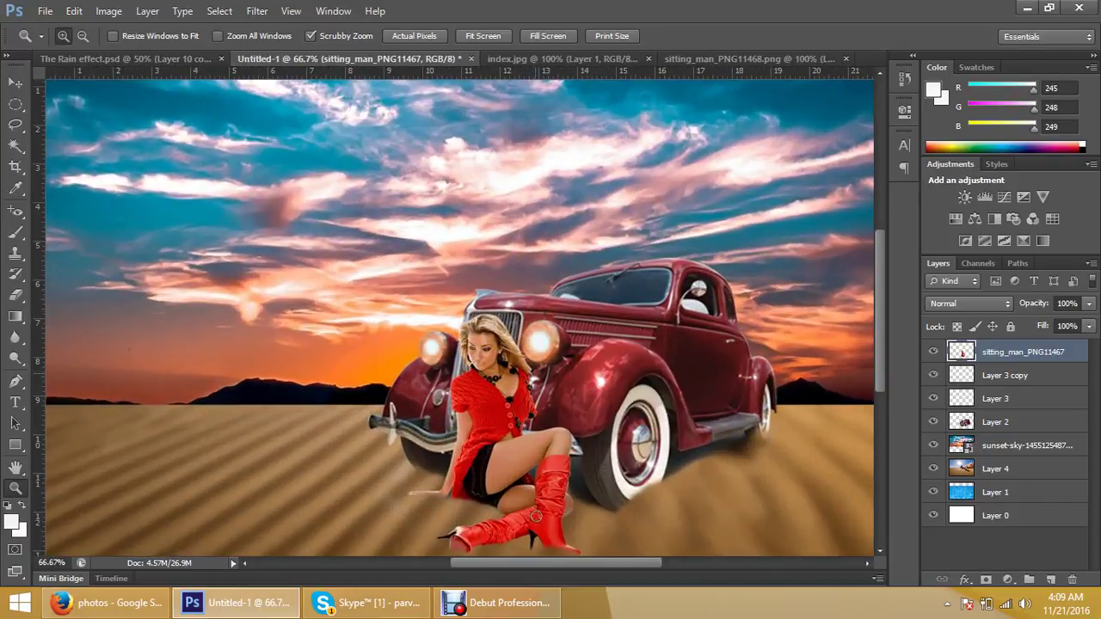
pyautogui.scroll(-5, 460, 318)
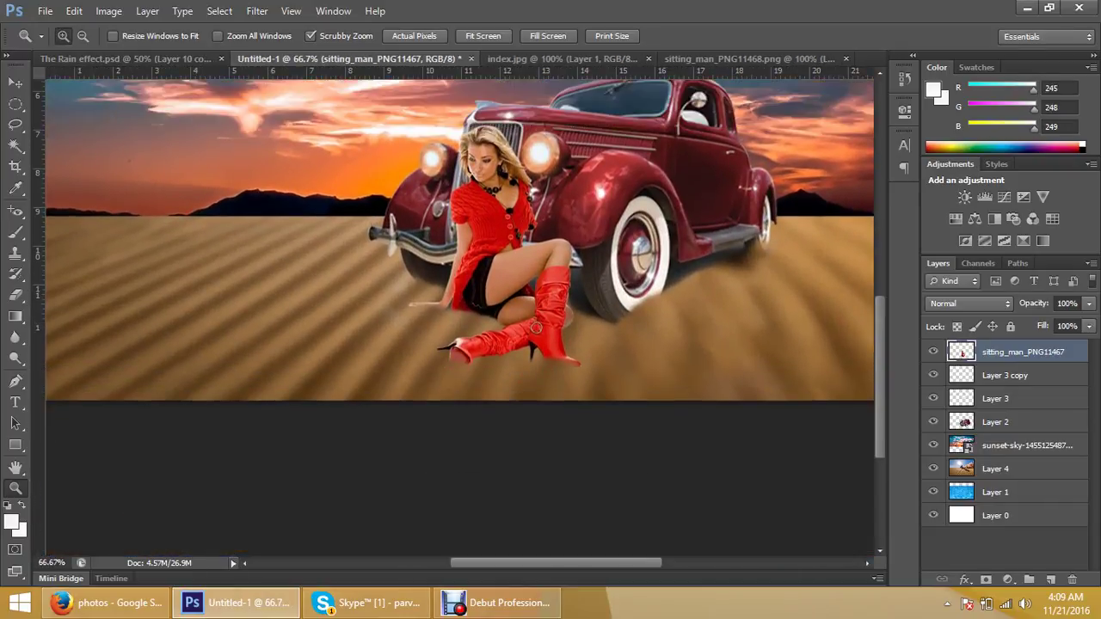
pyautogui.scroll(2, 461, 318)
pyautogui.scroll(1, 460, 318)
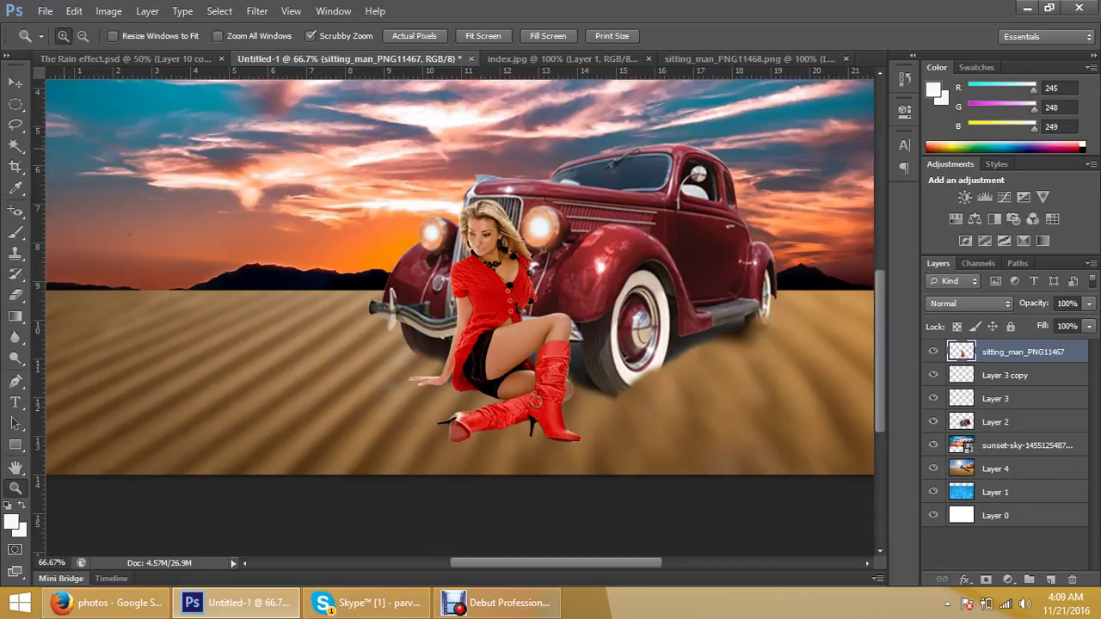
pyautogui.click(16, 82)
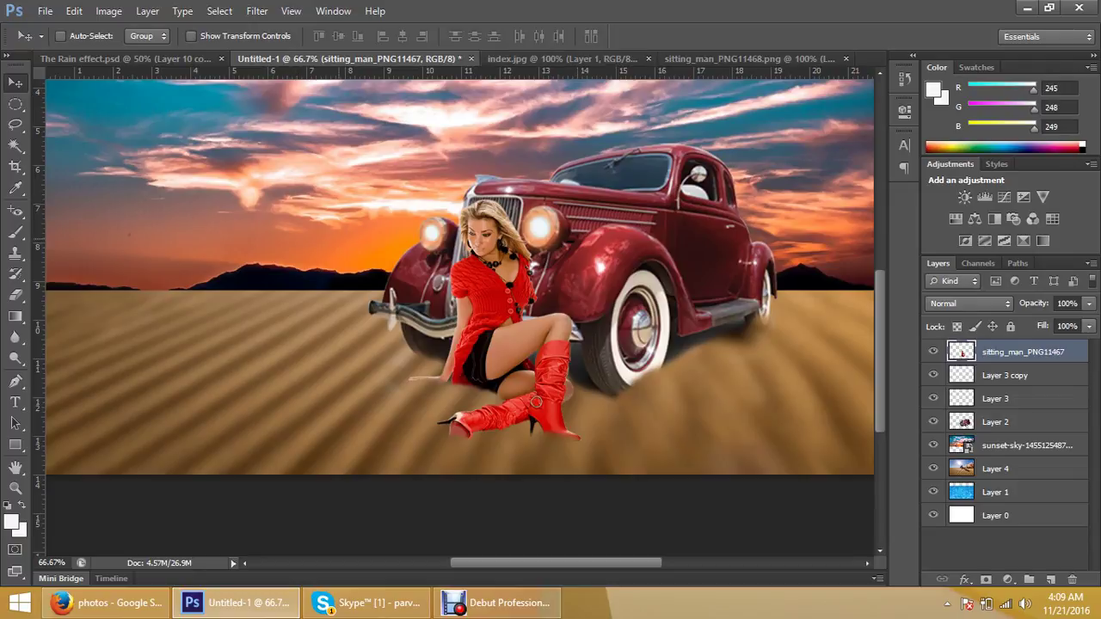
# Make sunset-sky the working layer, then bring Firefox's Google Images 'photos' results forward
pyautogui.rightClick(320, 215)
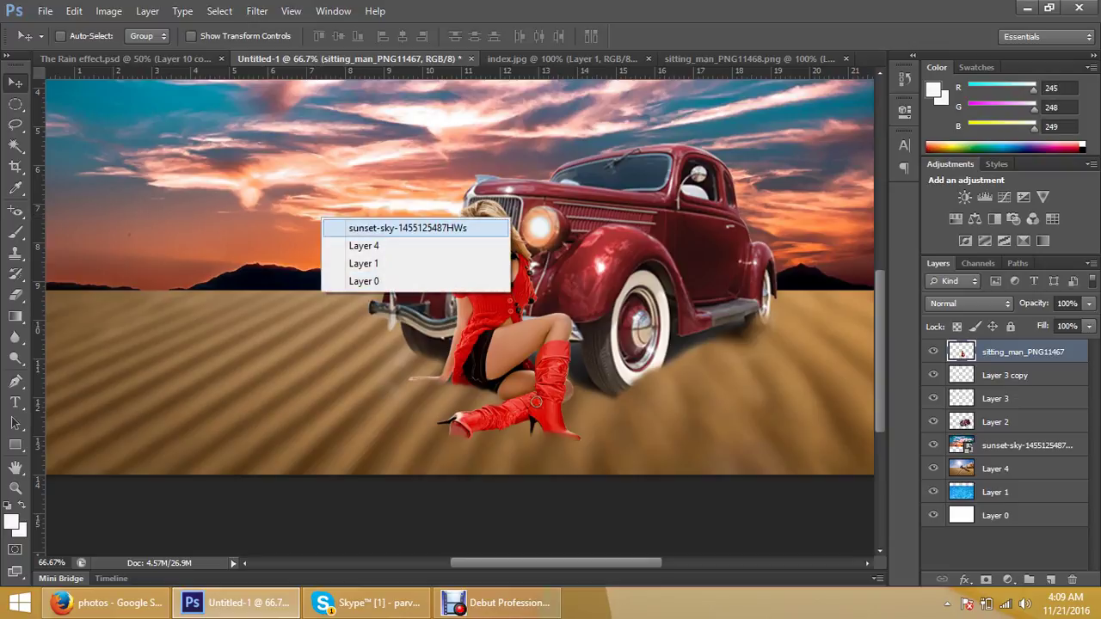
pyautogui.click(494, 225)
pyautogui.click(109, 10)
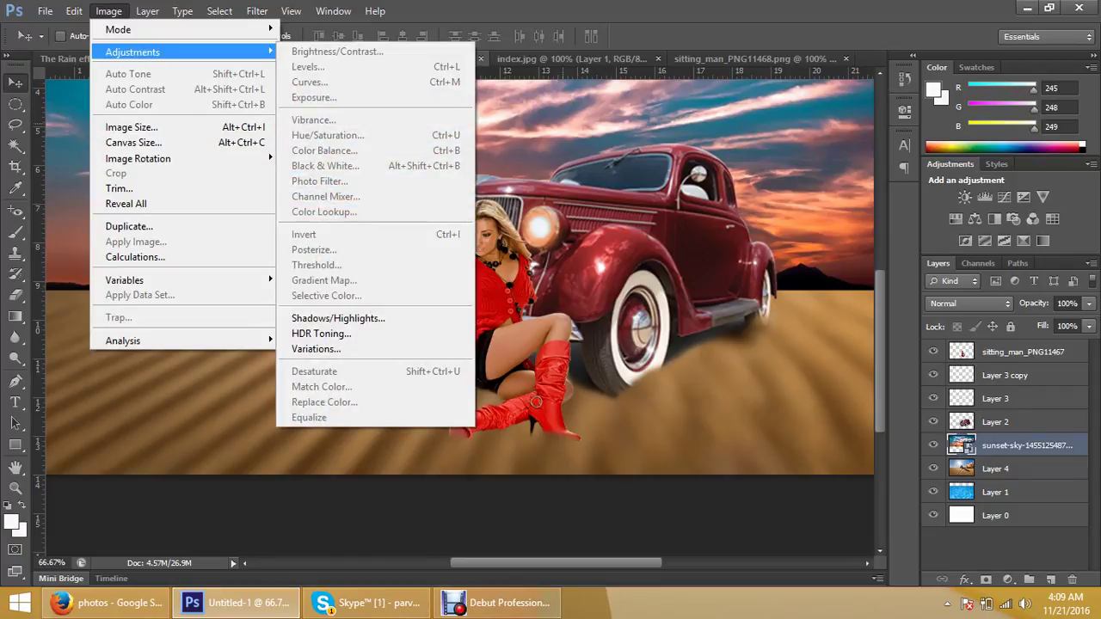
pyautogui.press('Escape')
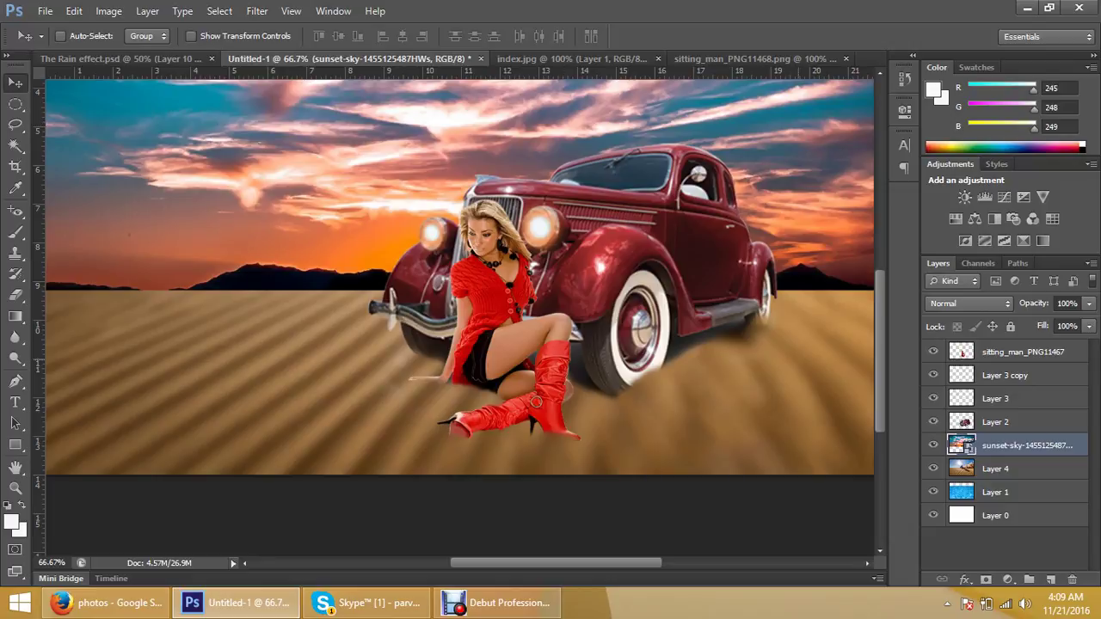
pyautogui.click(1024, 469)
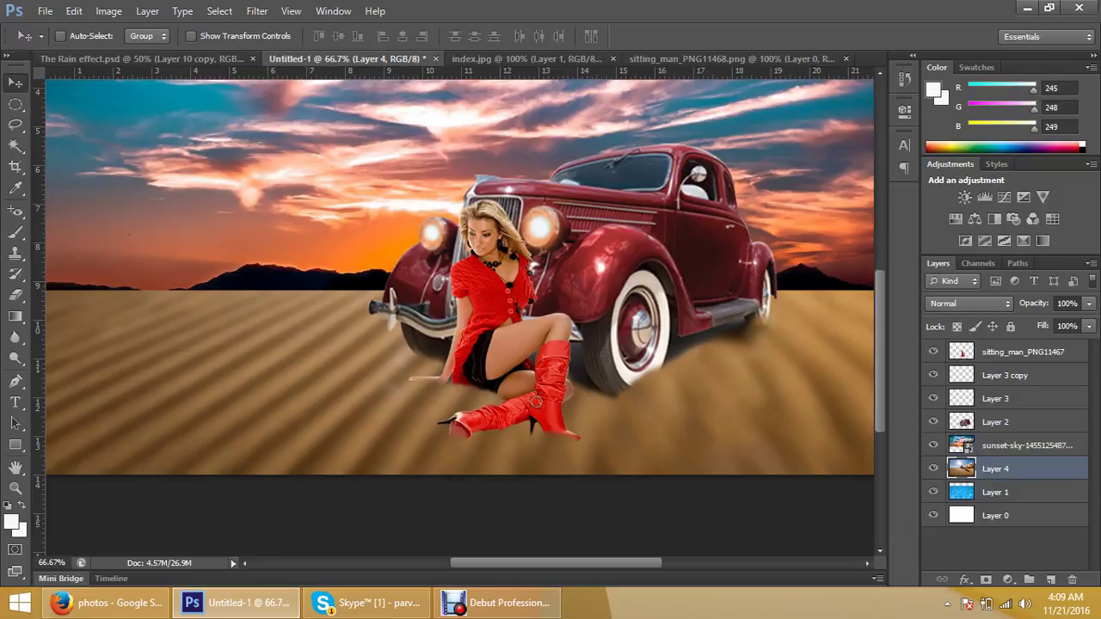
pyautogui.click(1023, 445)
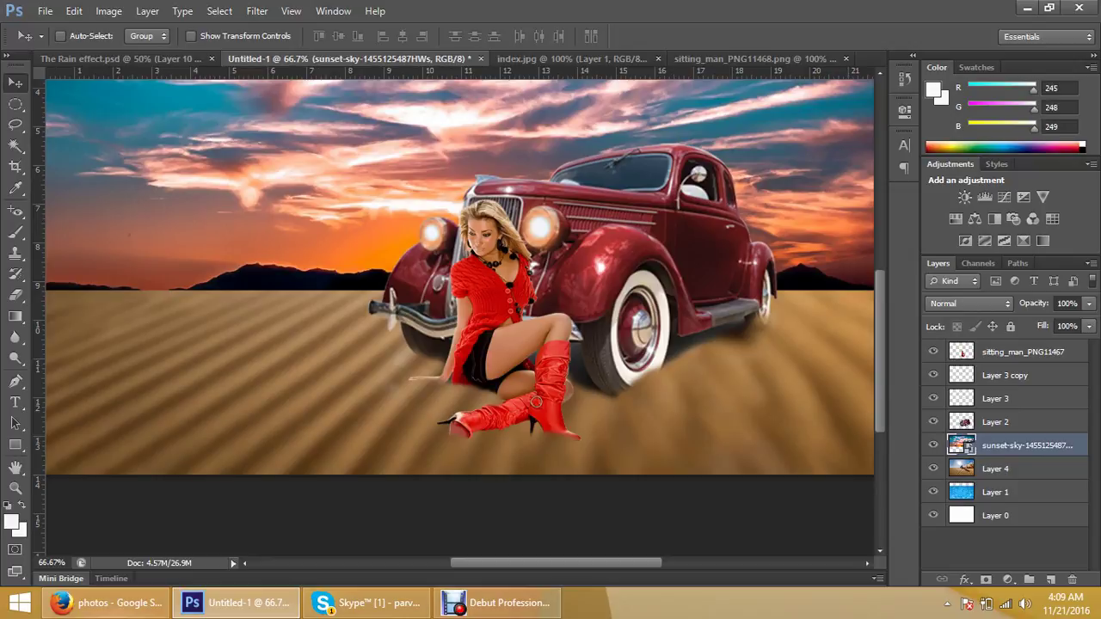
pyautogui.click(104, 602)
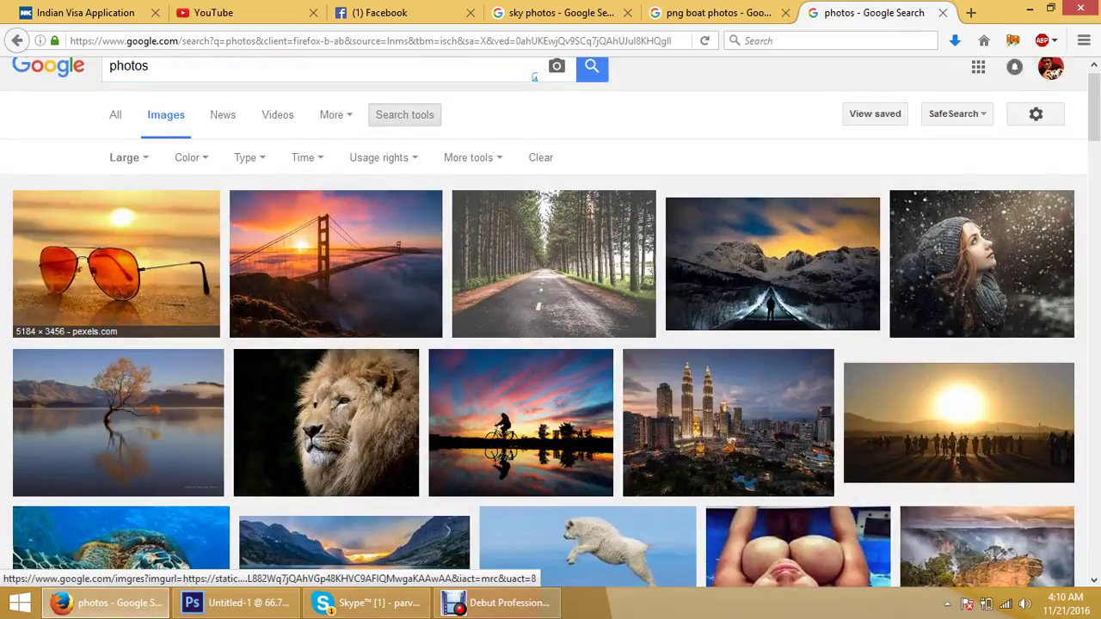
# Preview the 'Martini On A Sunset' sunglasses photo and begin dragging it off the page
pyautogui.click(116, 263)
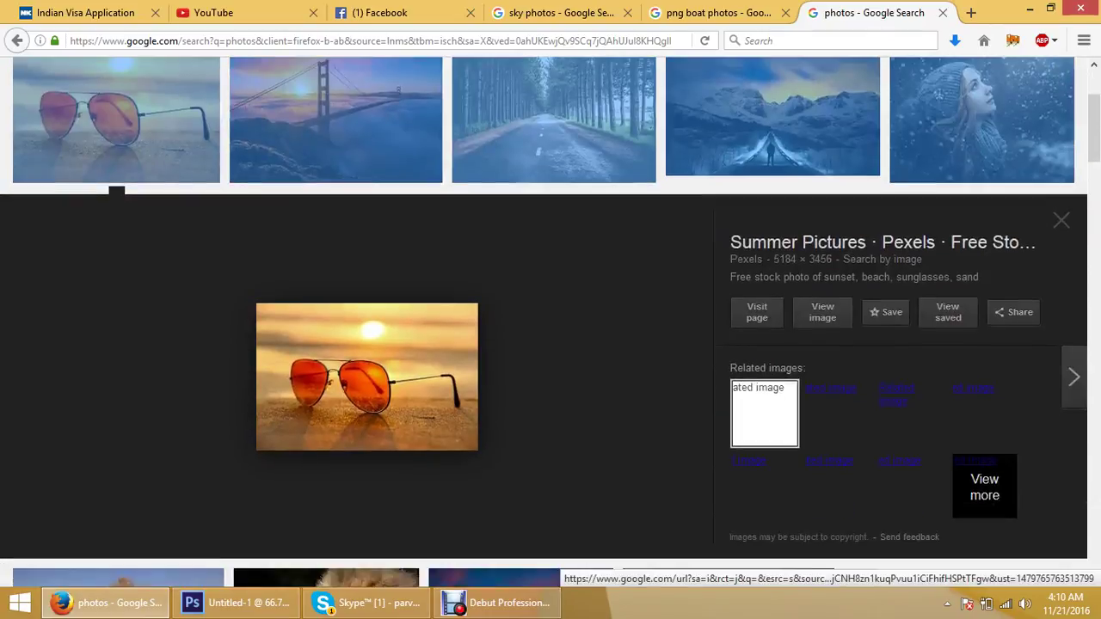
pyautogui.hotkey('ctrl', 'a')
pyautogui.scroll(-10, 550, 323)
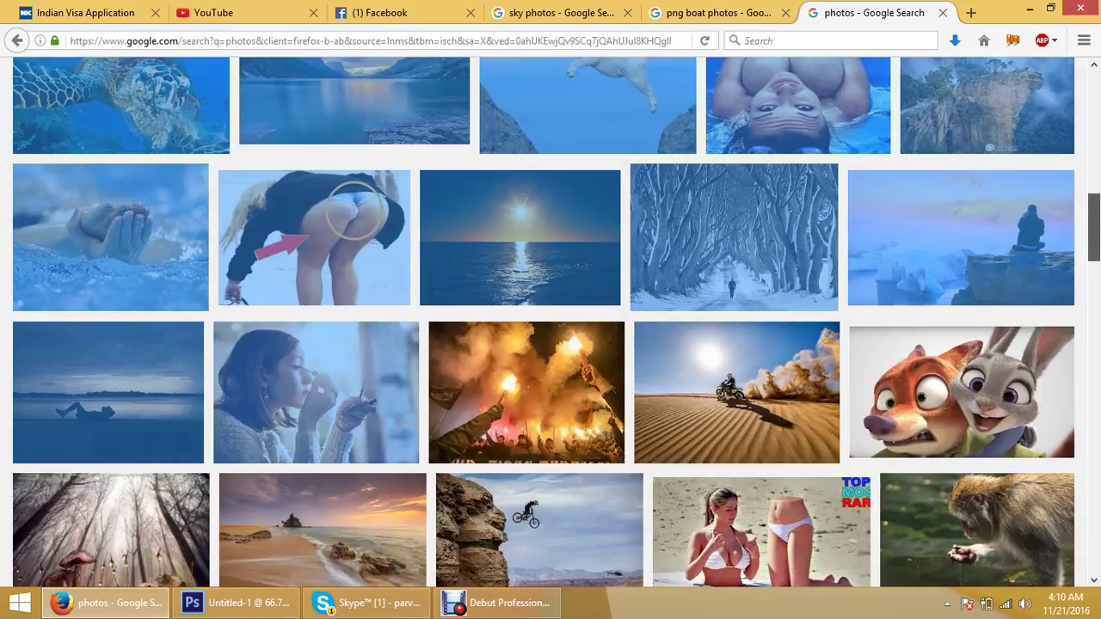
pyautogui.scroll(10, 352, 213)
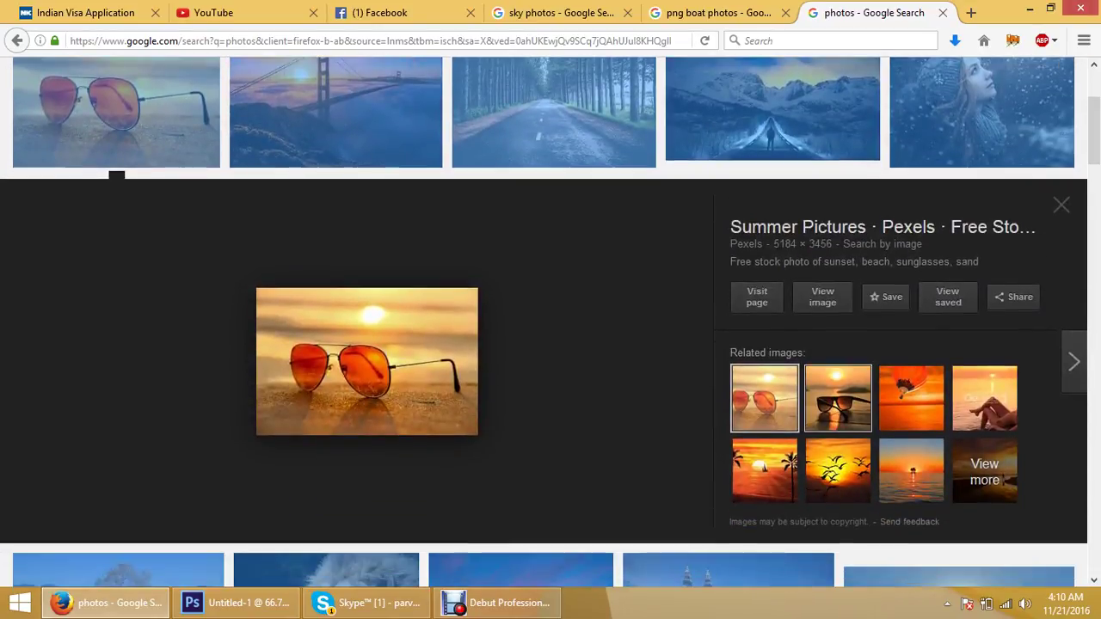
pyautogui.click(838, 397)
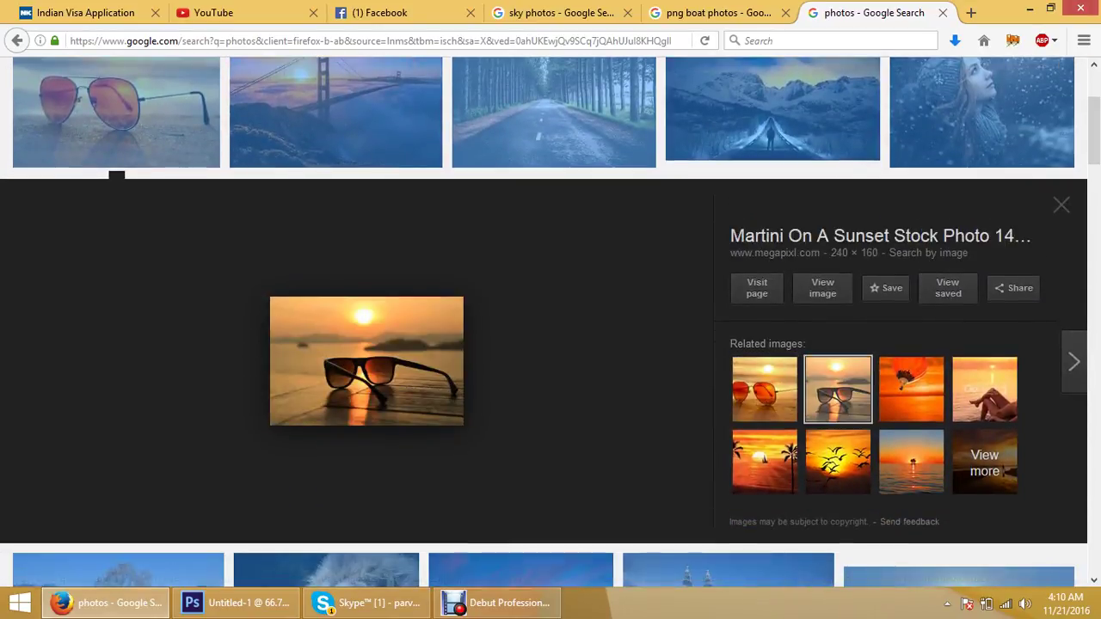
pyautogui.moveTo(367, 361); pyautogui.dragTo(356, 172)
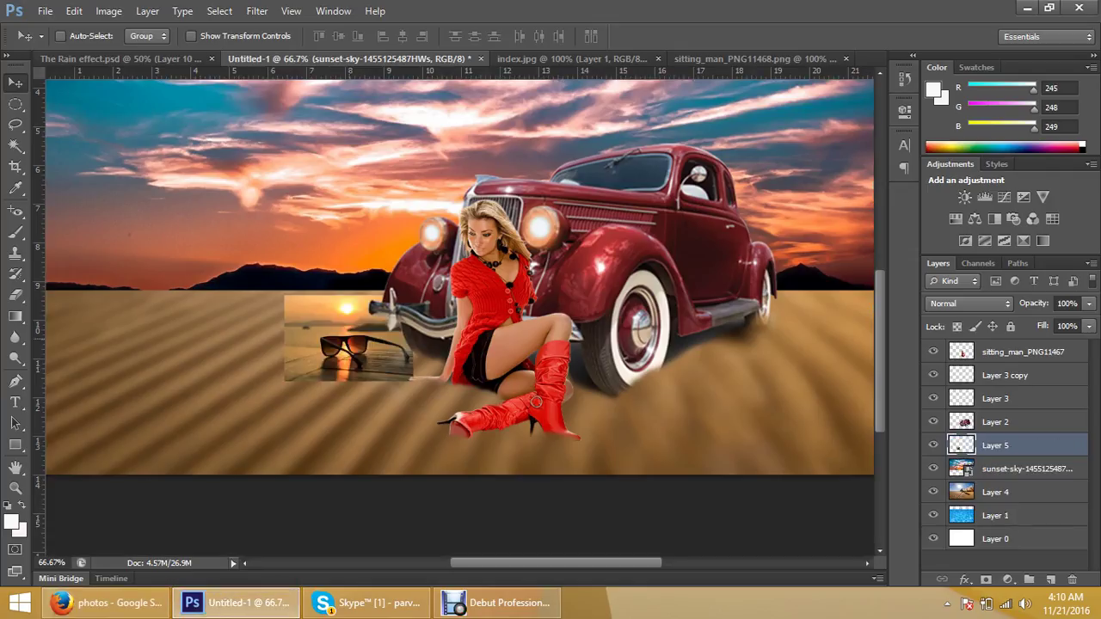
# Drop the sunglasses photo into the composite as Layer 5, delete it, and return to Firefox
pyautogui.moveTo(356, 172)
pyautogui.mouseDown()
pyautogui.moveTo(349, 338)
pyautogui.moveTo(303, 384)
pyautogui.mouseUp()
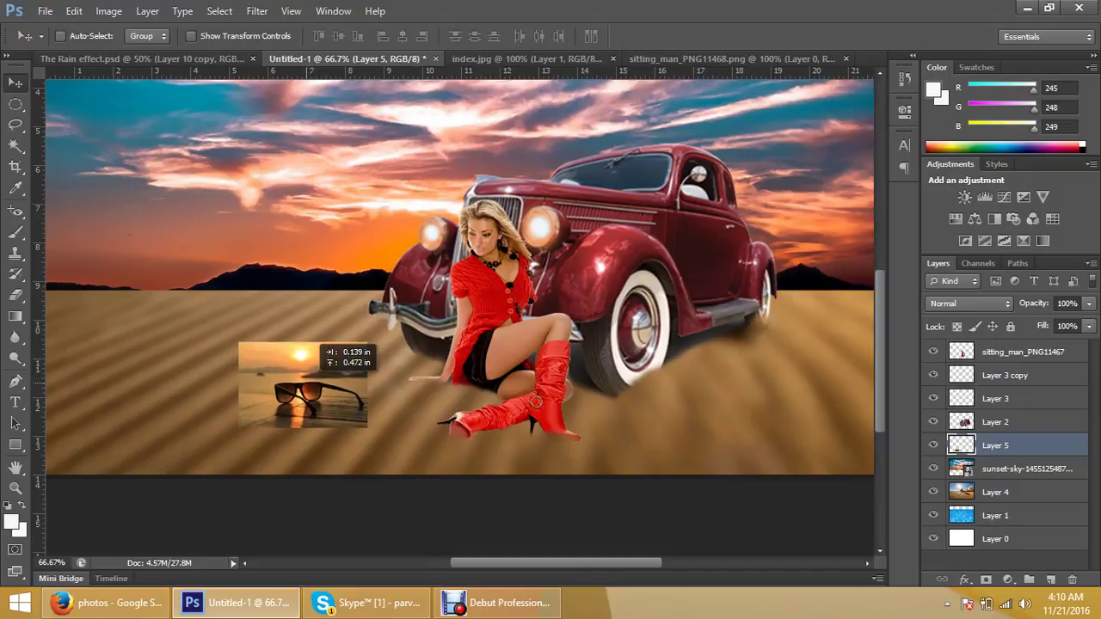
pyautogui.moveTo(311, 340); pyautogui.dragTo(311, 340)
pyautogui.press('Delete')
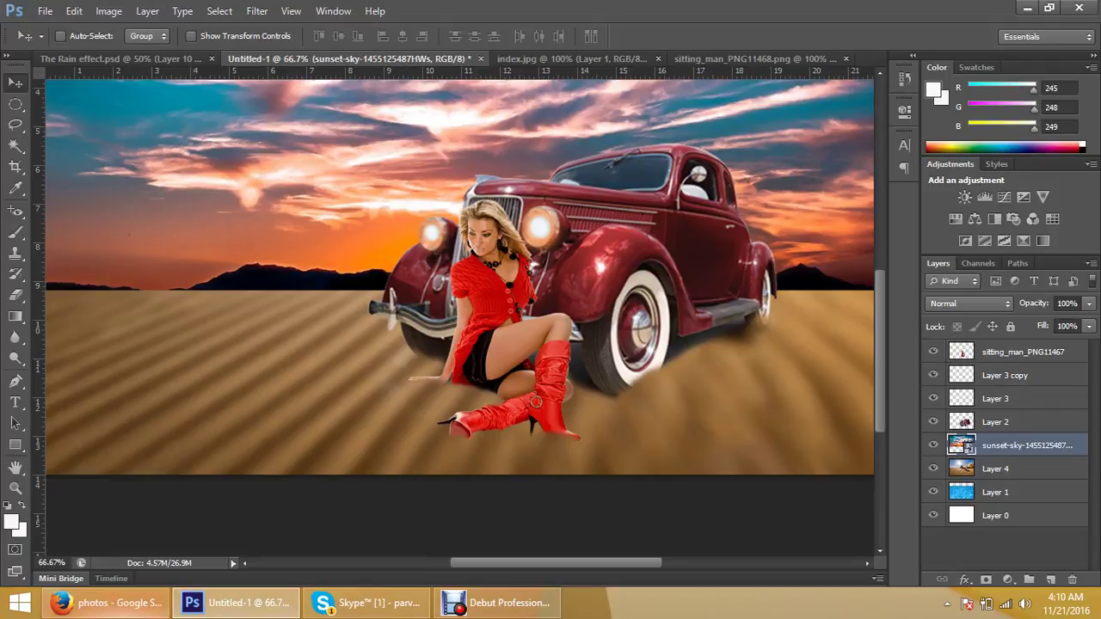
pyautogui.click(103, 602)
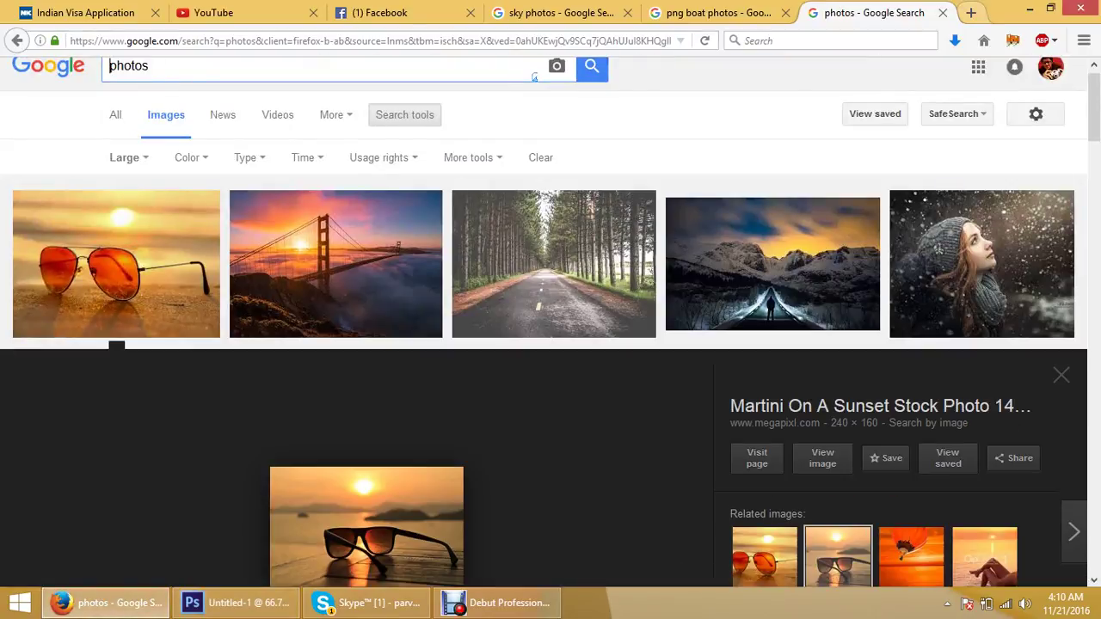
# Search Google Images for 'png red sunglass photos' in a new browser tab
pyautogui.hotkey('ctrl', 't')
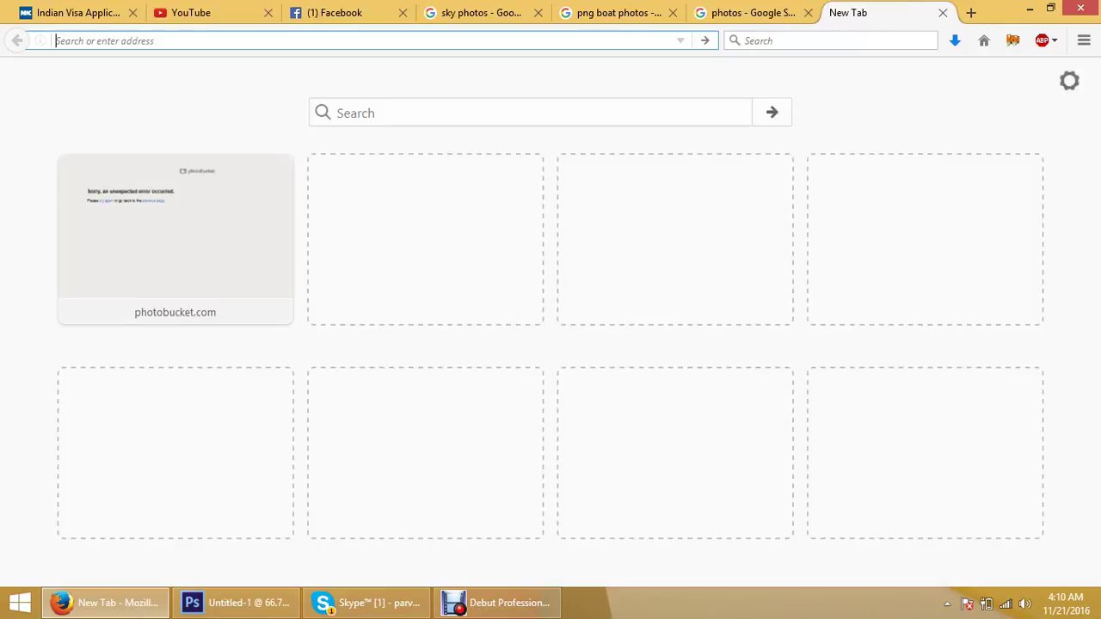
pyautogui.write('png ')
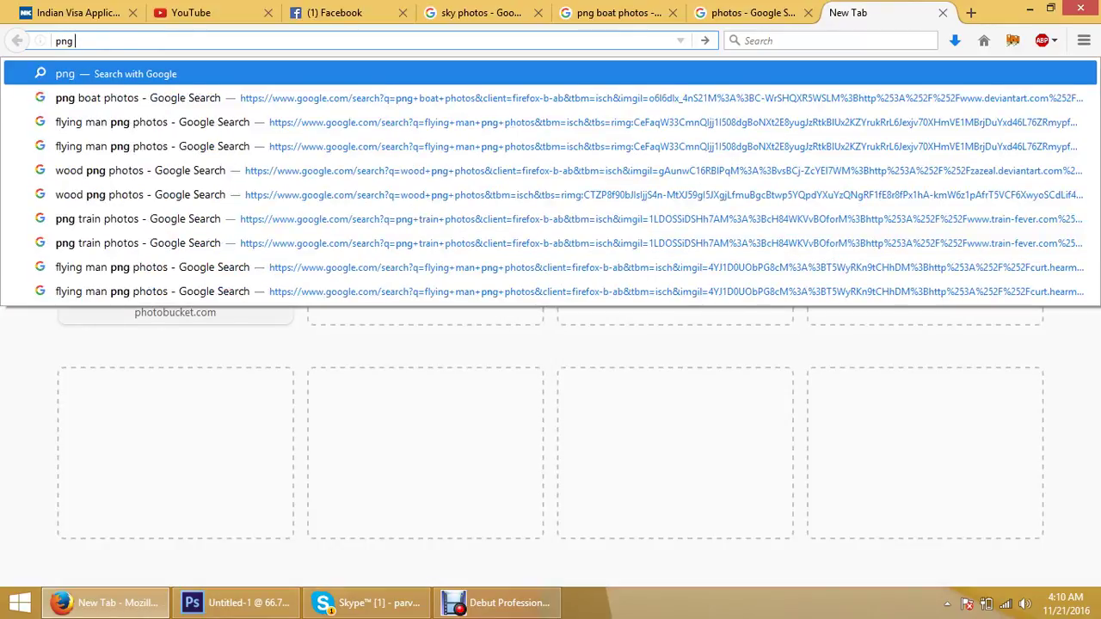
pyautogui.write('red ')
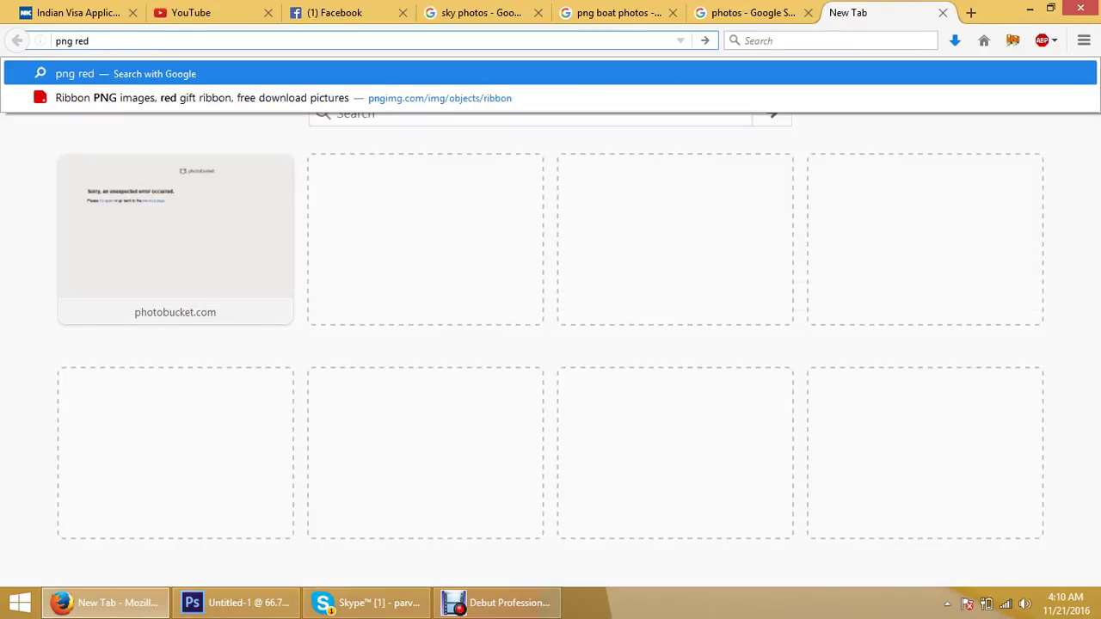
pyautogui.write('s')
pyautogui.write('ungl')
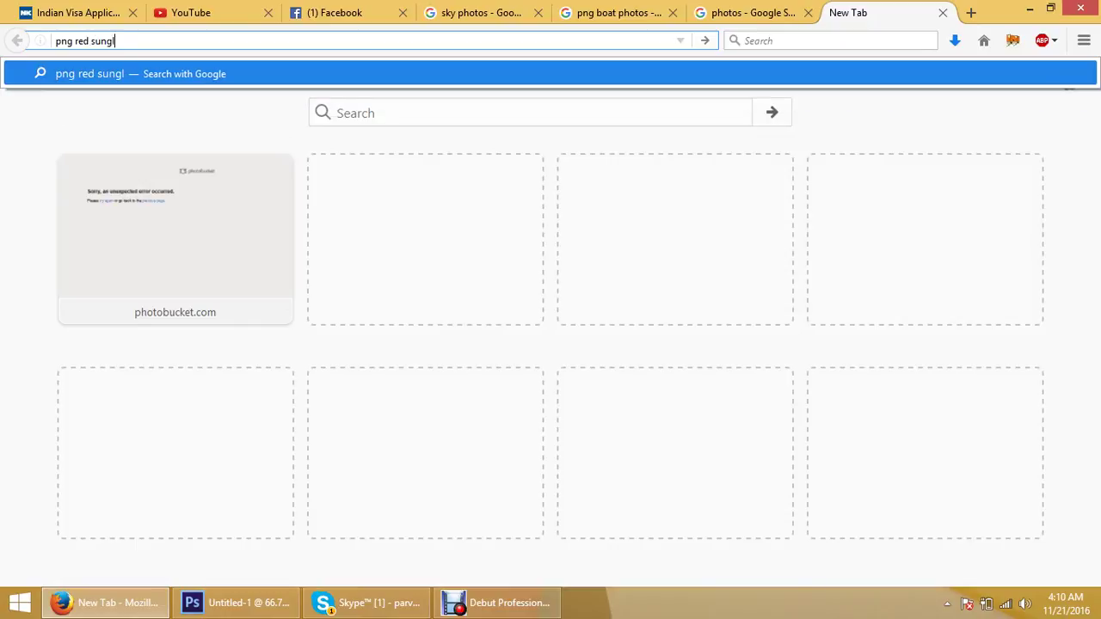
pyautogui.write('ass ')
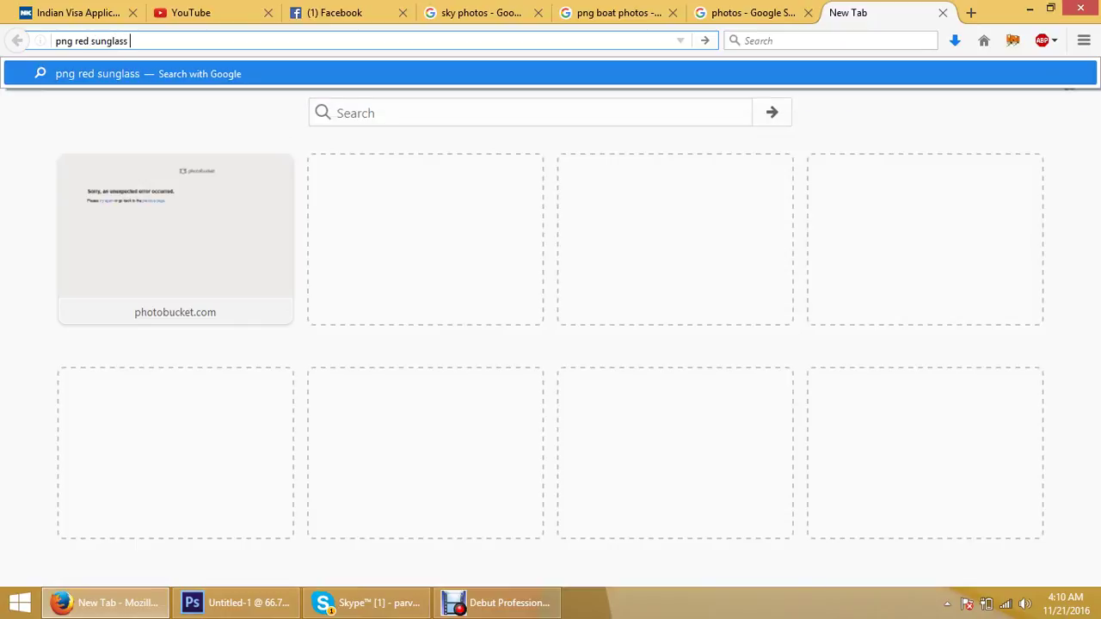
pyautogui.write('photo')
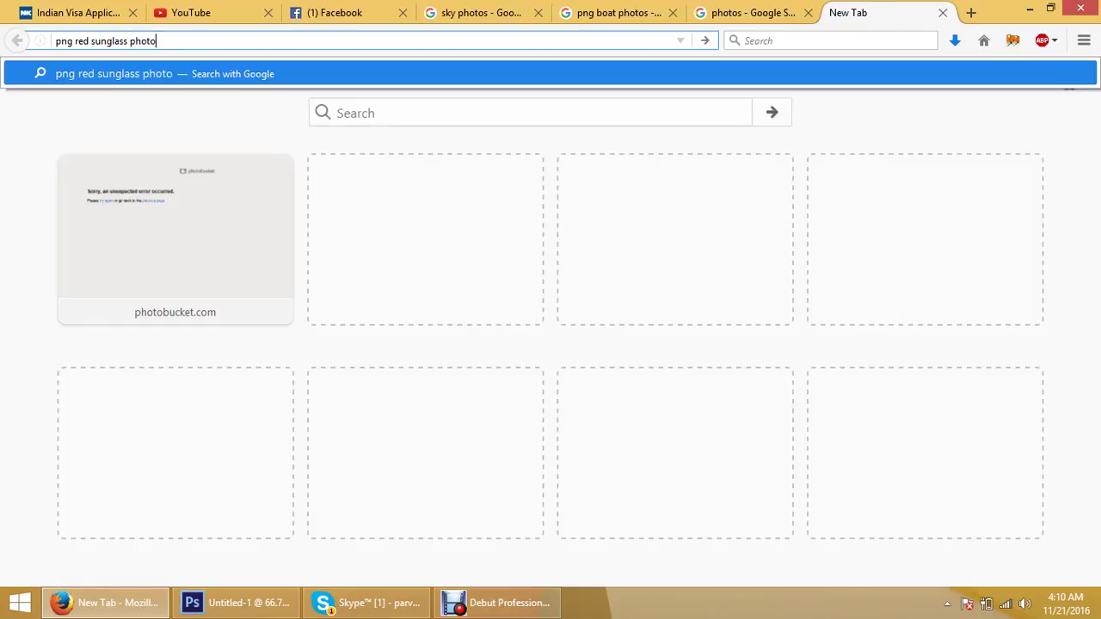
pyautogui.write('s')
pyautogui.press('Return')
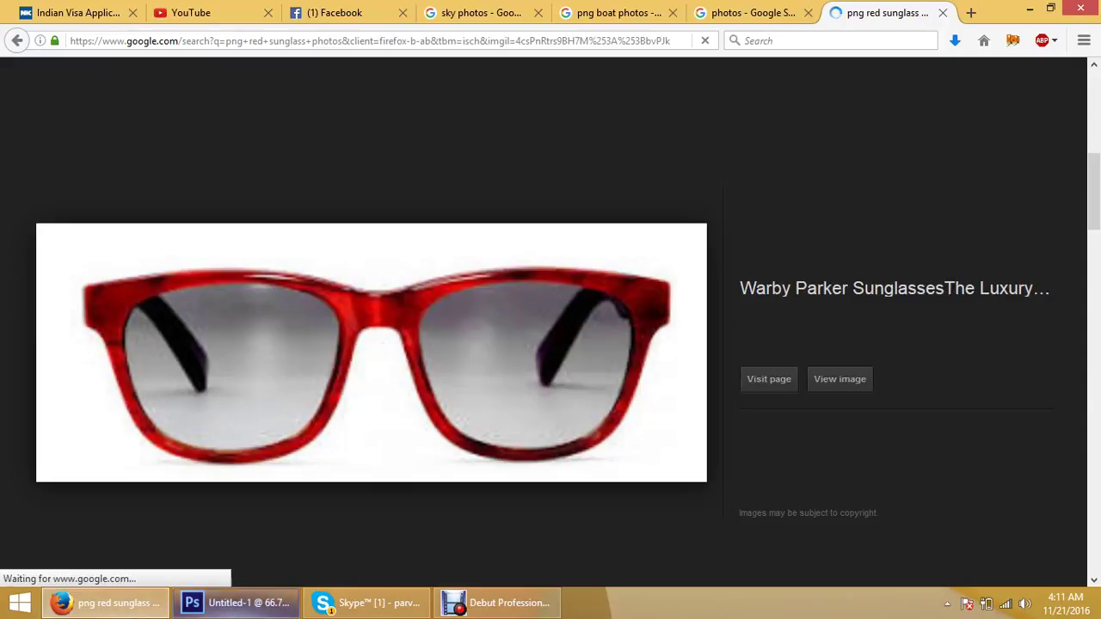
# Back in Photoshop, zoom the composite out to 33.3% and bring up the File menu
pyautogui.click(234, 603)
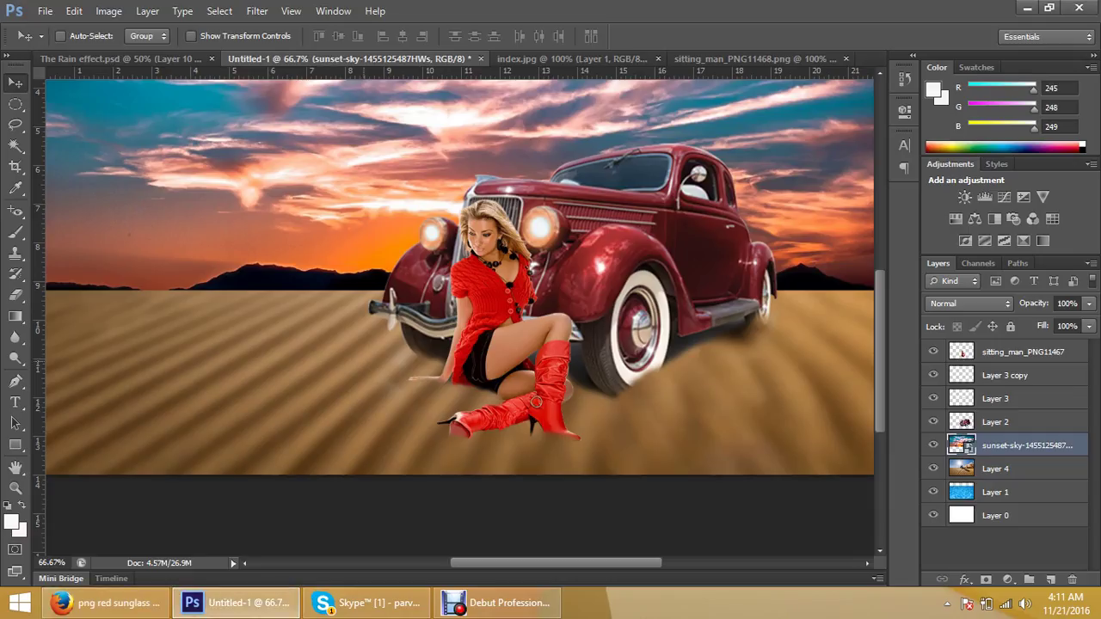
pyautogui.press('z')
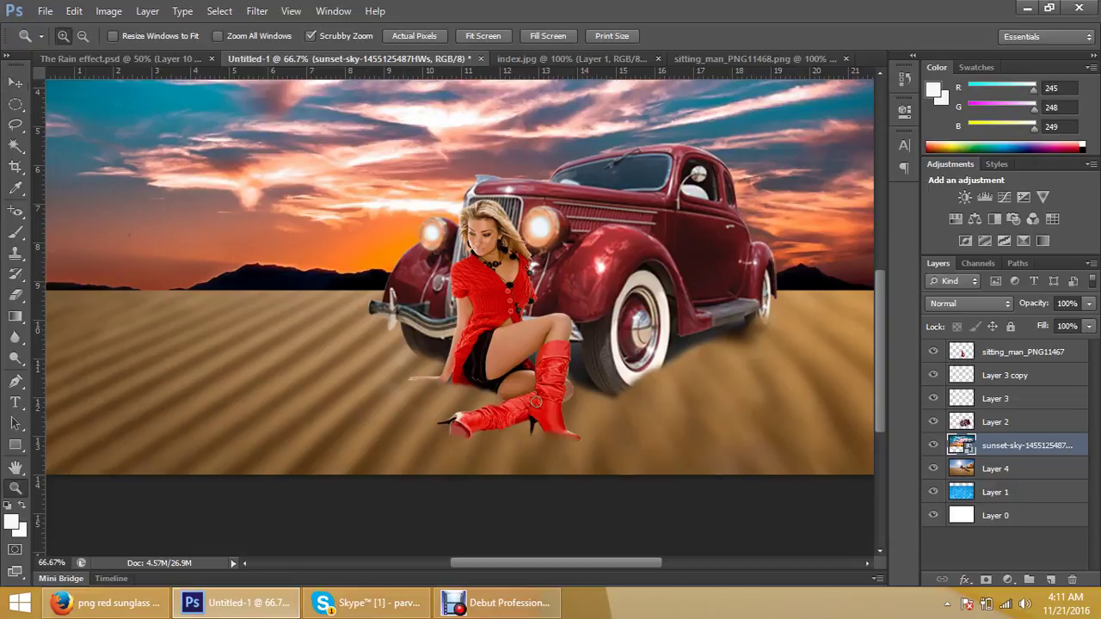
pyautogui.press('alt')
pyautogui.hotkey('ctrl', '-')
pyautogui.hotkey('ctrl', '-')
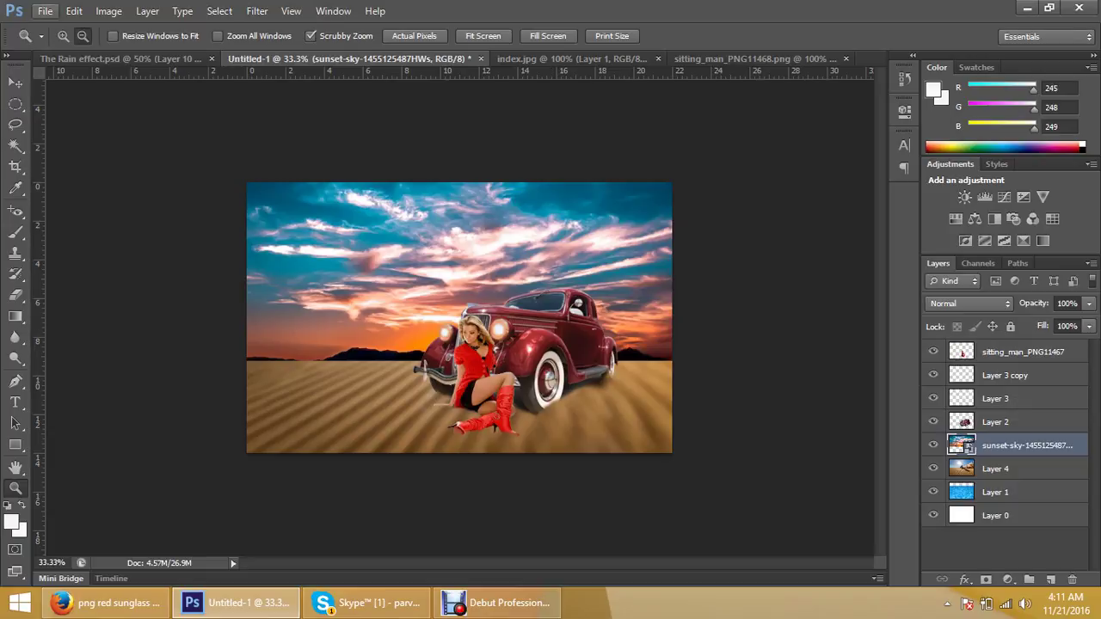
pyautogui.click(45, 11)
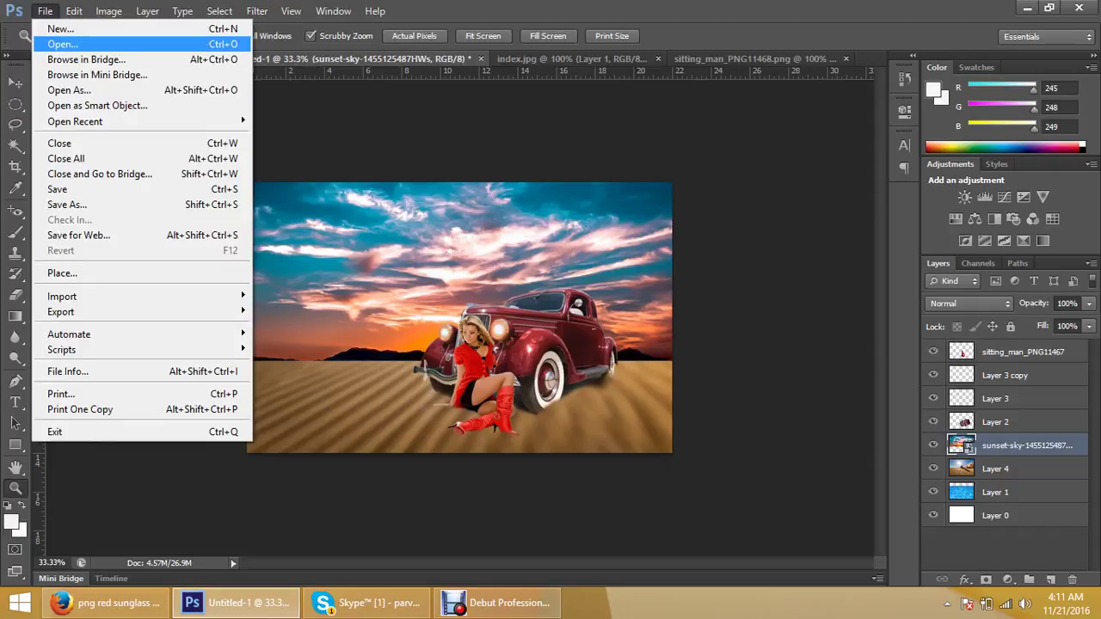
# Open tv_PNG470.png from the clip-art folder through File > Open
pyautogui.click(62, 44)
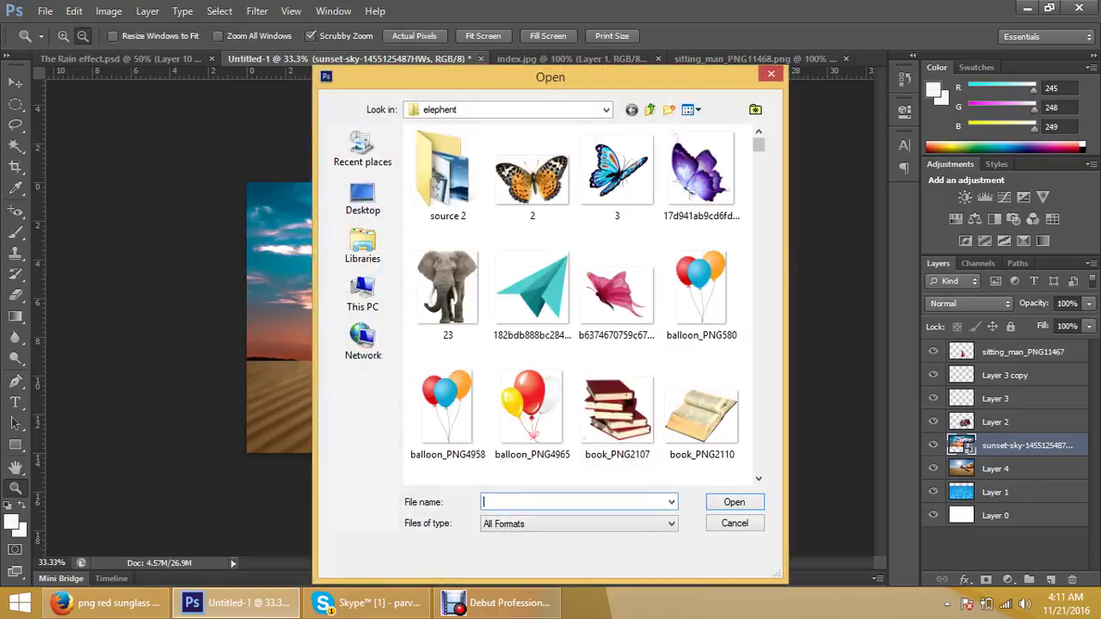
pyautogui.scroll(-1, 581, 301)
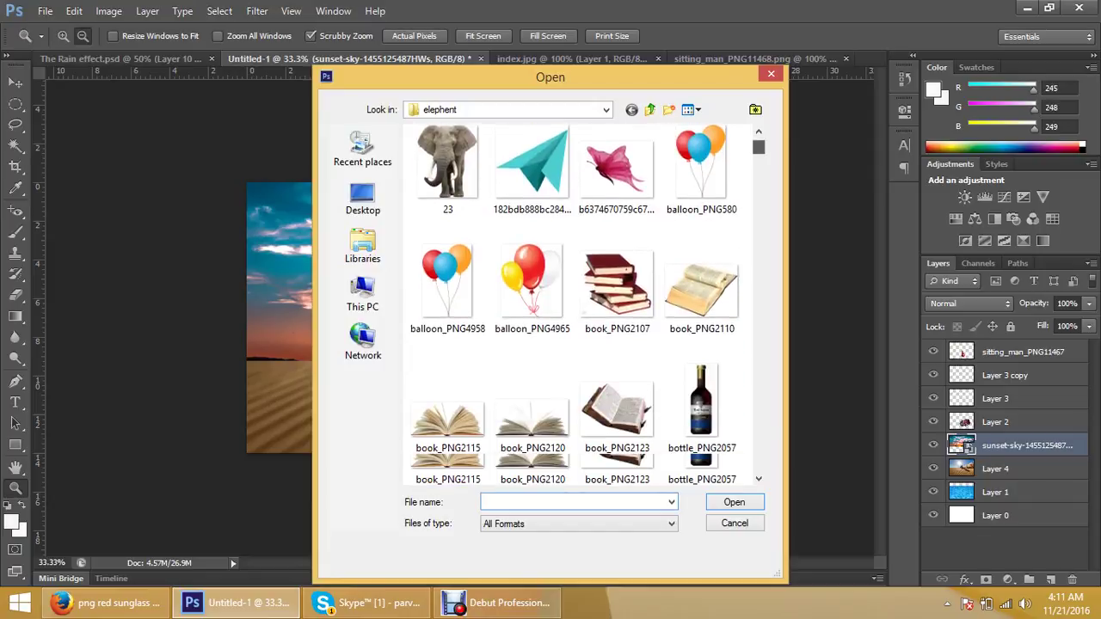
pyautogui.scroll(-3, 580, 301)
pyautogui.scroll(-2, 581, 305)
pyautogui.scroll(-2, 580, 305)
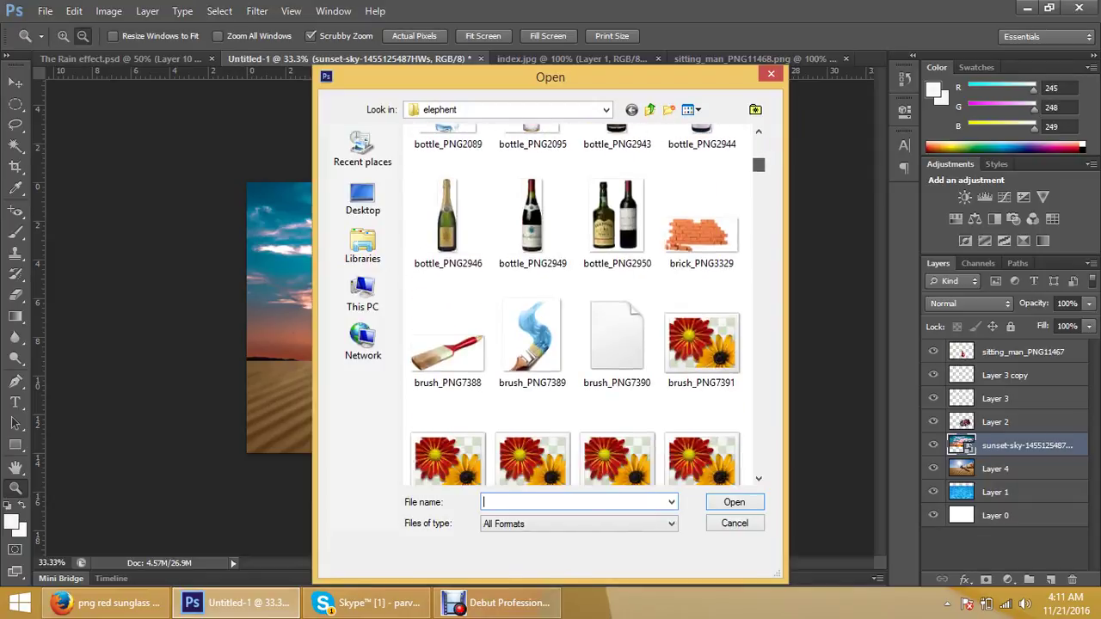
pyautogui.scroll(-2, 581, 306)
pyautogui.scroll(-2, 581, 306)
pyautogui.scroll(-2, 581, 306)
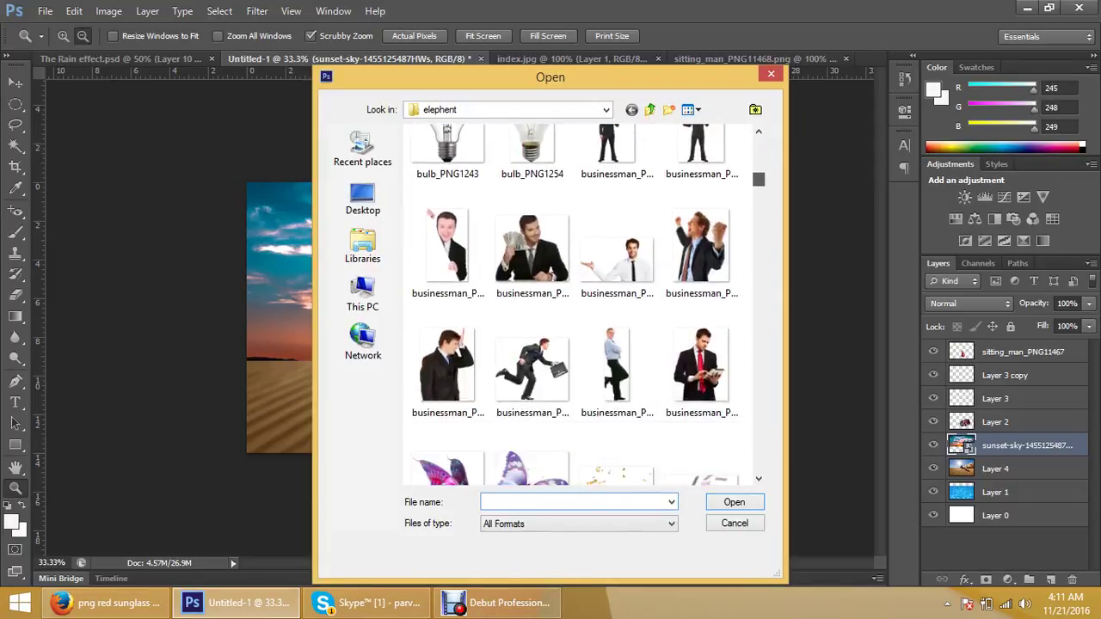
pyautogui.scroll(-2, 581, 305)
pyautogui.scroll(-2, 581, 305)
pyautogui.scroll(-5, 580, 306)
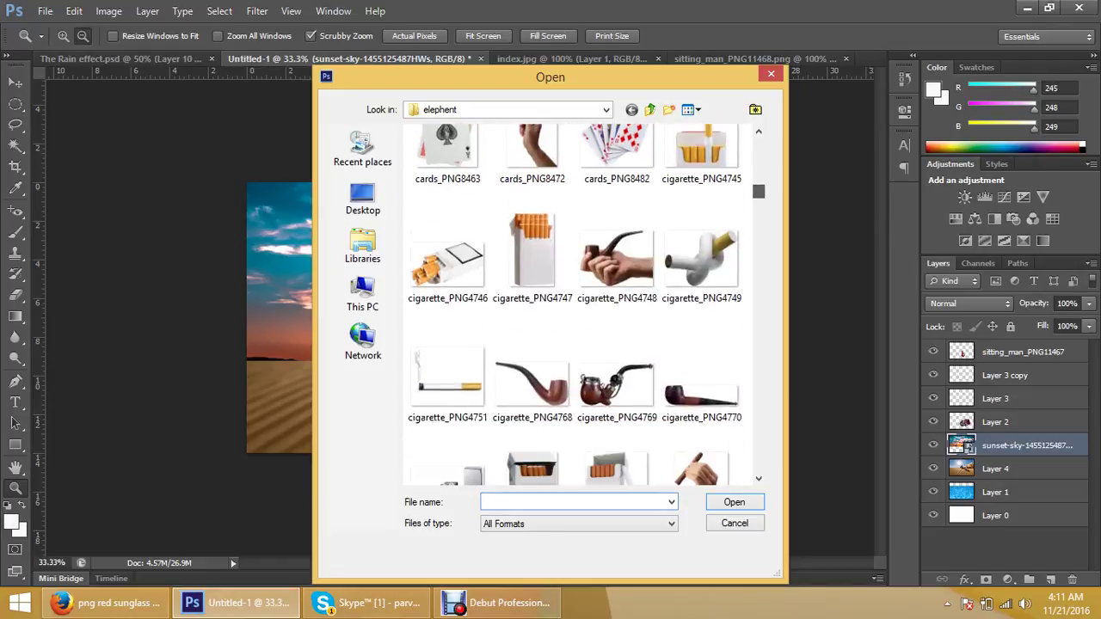
pyautogui.scroll(-2, 581, 305)
pyautogui.scroll(-3, 581, 305)
pyautogui.scroll(-1, 574, 305)
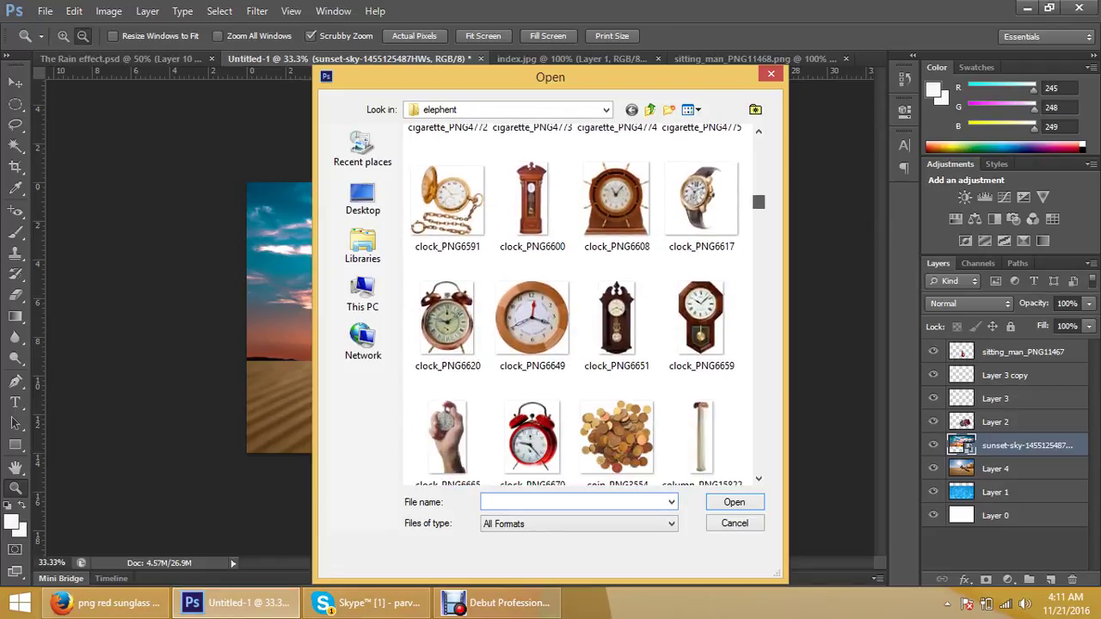
pyautogui.scroll(1, 575, 306)
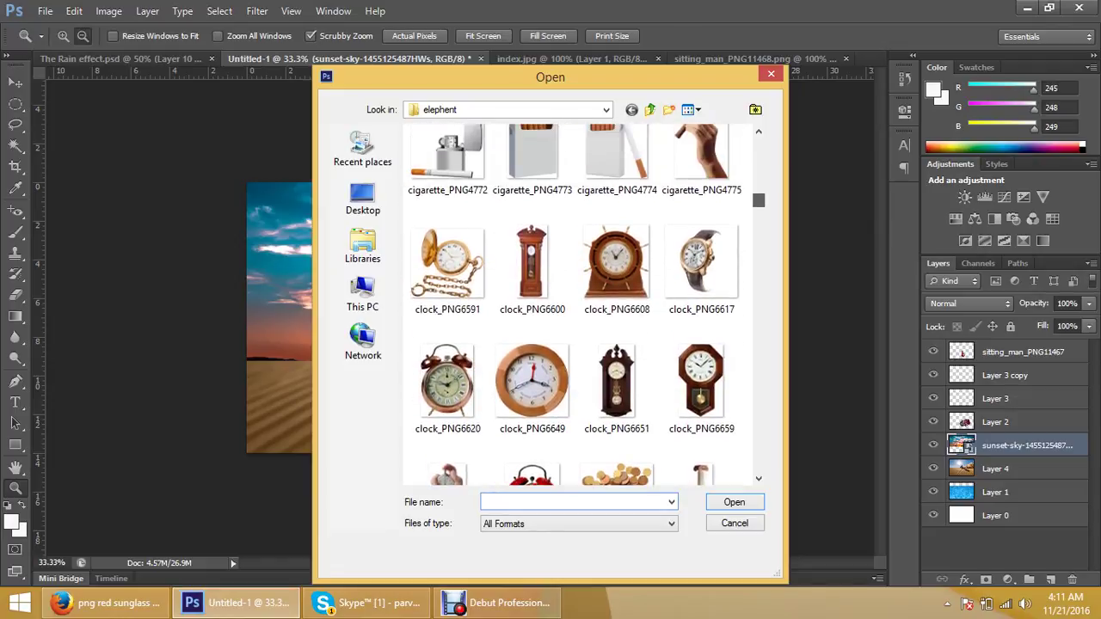
pyautogui.scroll(-2, 575, 305)
pyautogui.scroll(-4, 574, 305)
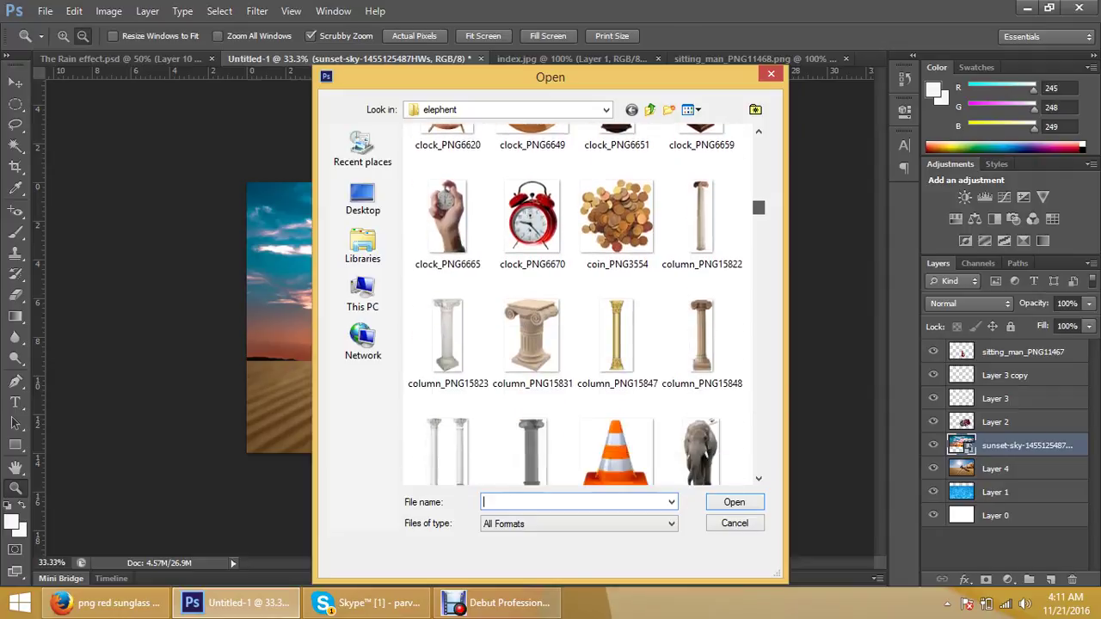
pyautogui.scroll(-3, 575, 305)
pyautogui.scroll(-4, 574, 306)
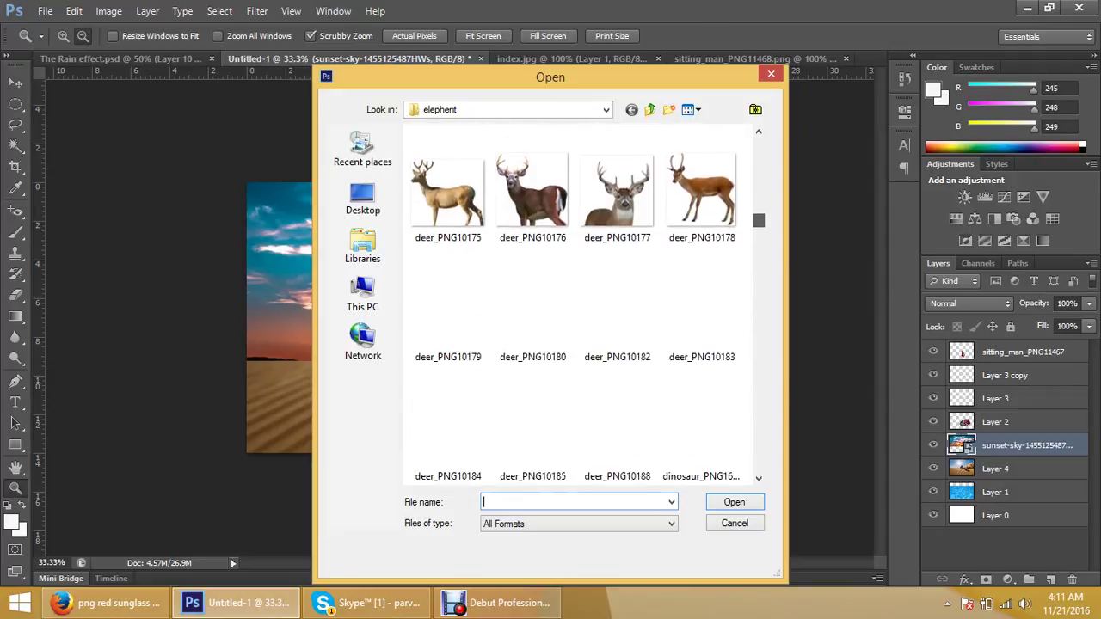
pyautogui.scroll(-3, 575, 305)
pyautogui.scroll(-2, 574, 306)
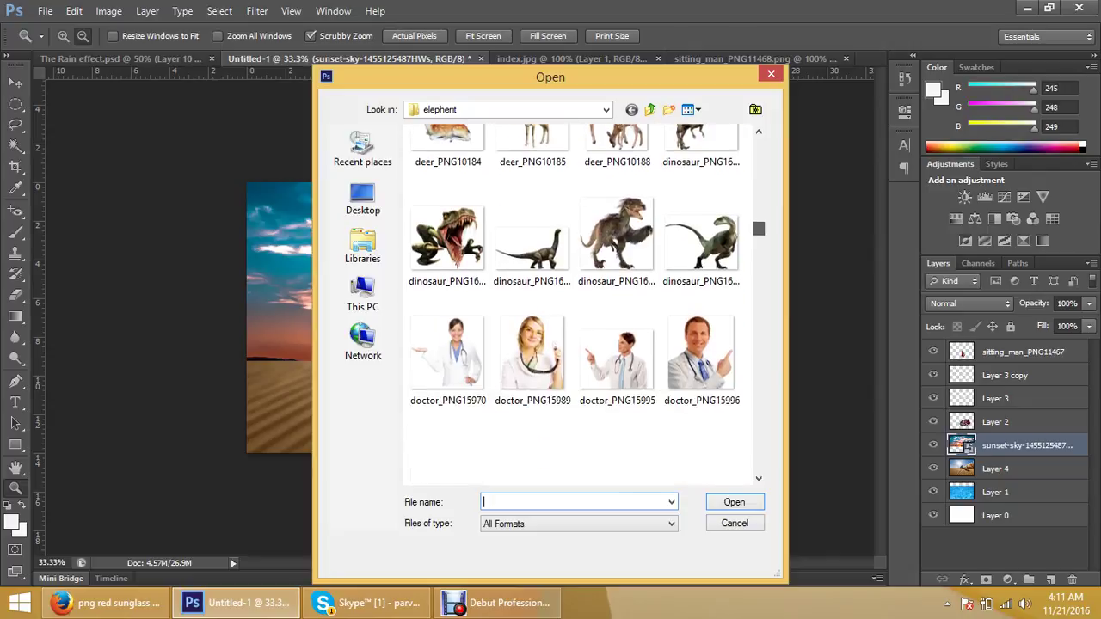
pyautogui.scroll(-2, 575, 305)
pyautogui.scroll(-3, 574, 305)
pyautogui.scroll(-3, 574, 305)
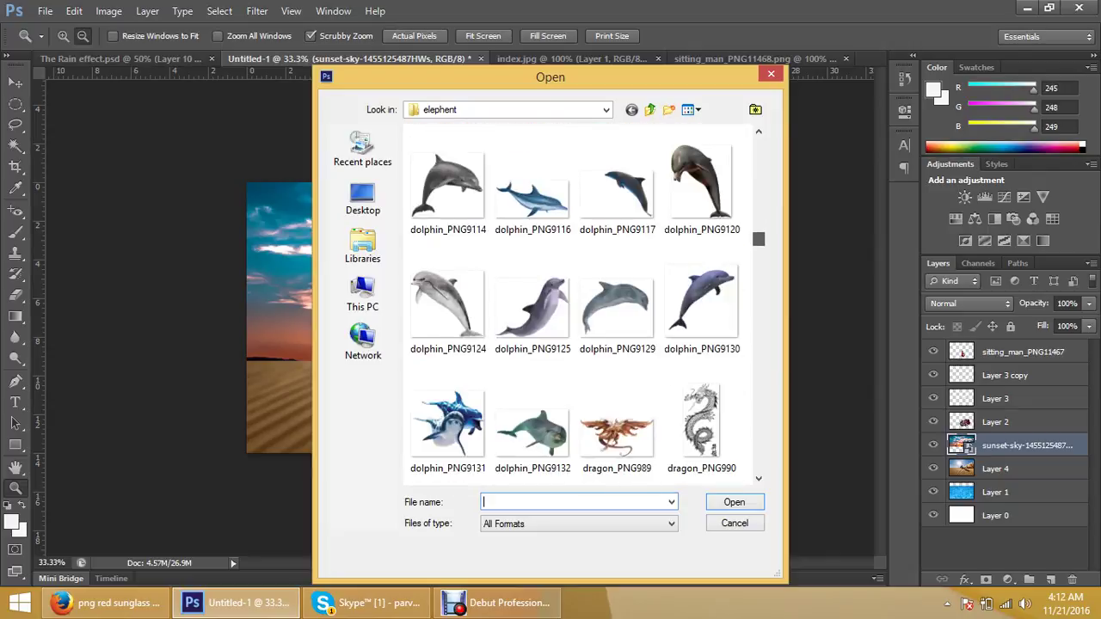
pyautogui.scroll(-2, 575, 305)
pyautogui.scroll(-1, 574, 305)
pyautogui.scroll(-2, 574, 305)
pyautogui.scroll(-1, 574, 305)
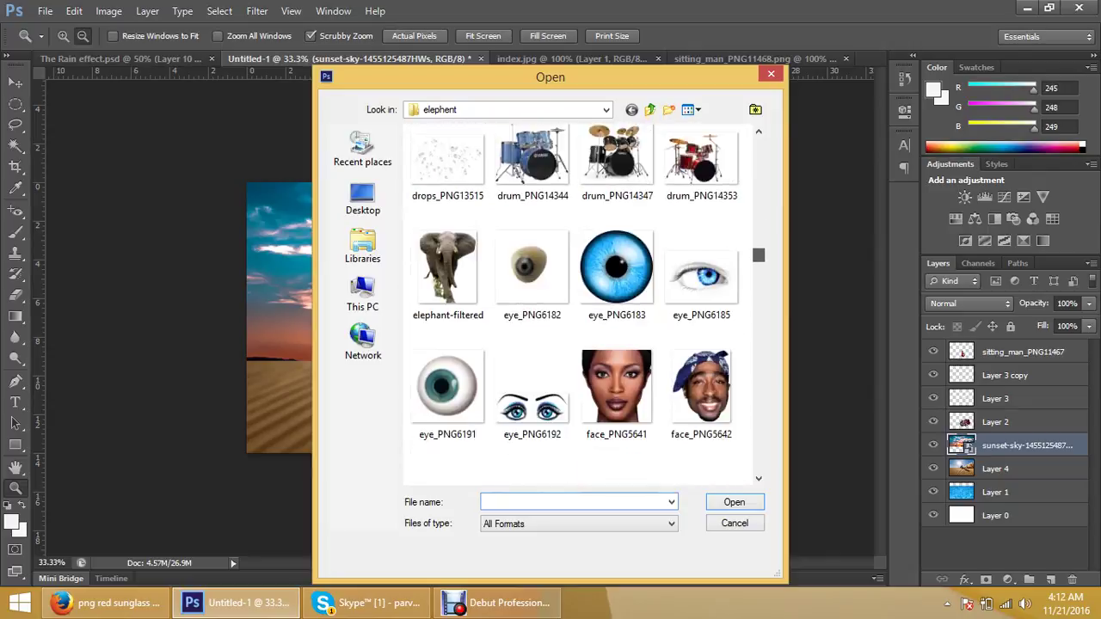
pyautogui.scroll(-1, 575, 305)
pyautogui.scroll(-2, 575, 305)
pyautogui.scroll(-2, 575, 305)
pyautogui.scroll(-1, 574, 305)
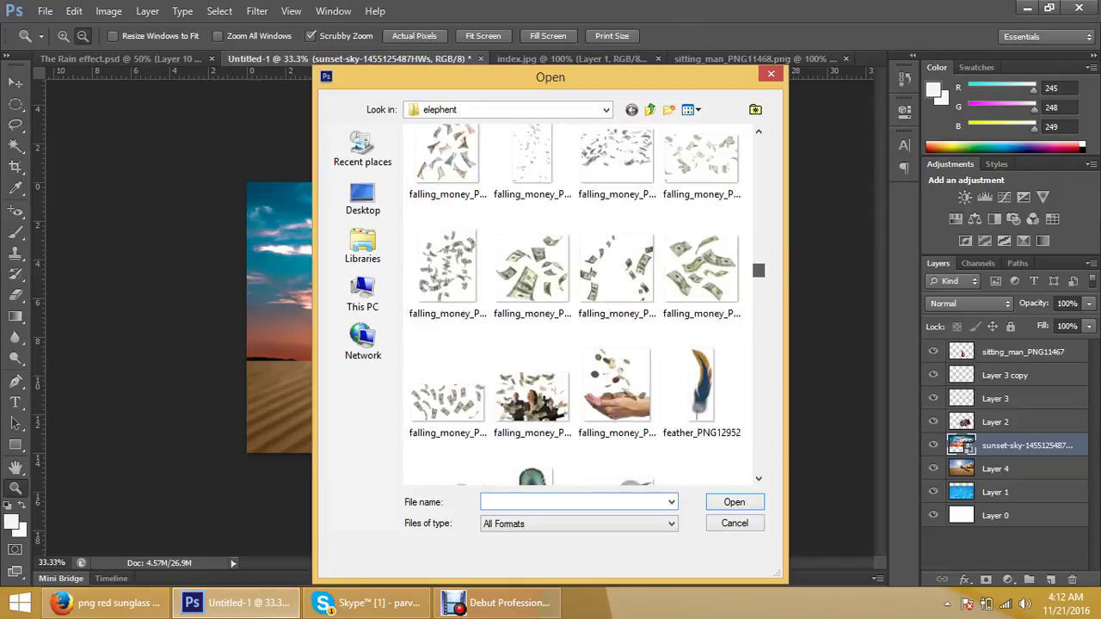
pyautogui.scroll(-2, 575, 305)
pyautogui.scroll(-1, 575, 305)
pyautogui.scroll(-1, 574, 305)
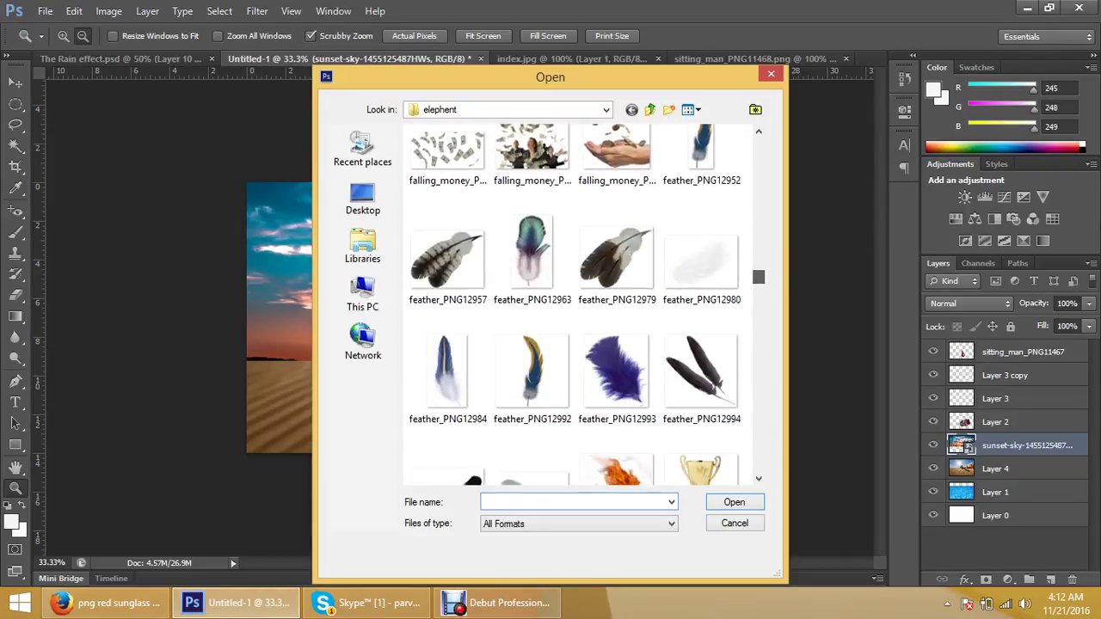
pyautogui.scroll(-1, 574, 306)
pyautogui.scroll(-2, 575, 305)
pyautogui.scroll(-1, 575, 306)
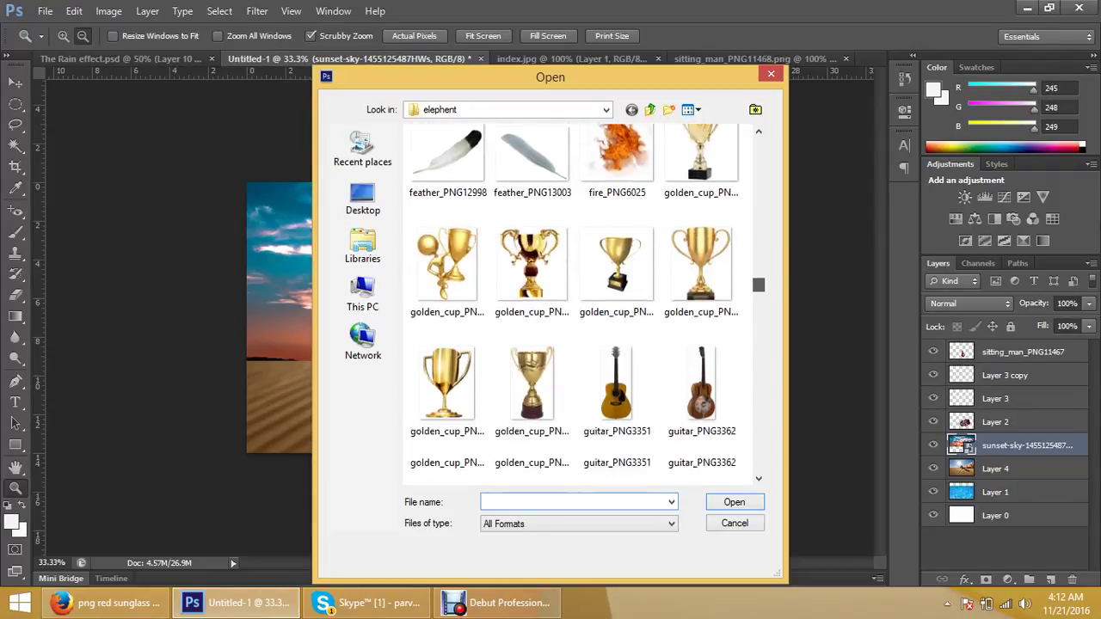
pyautogui.scroll(-2, 574, 306)
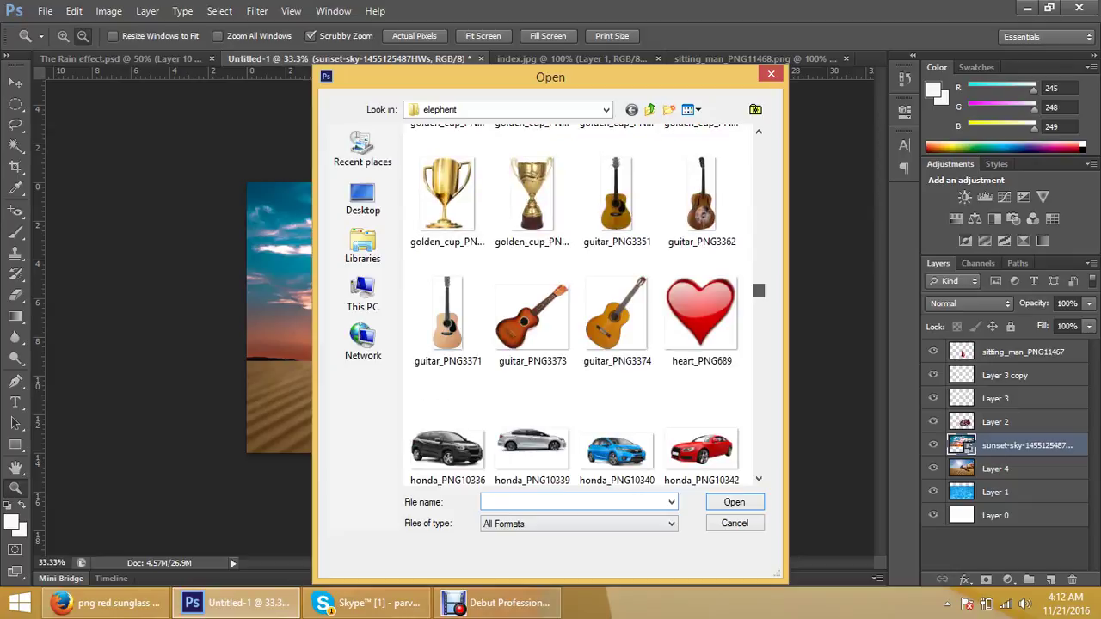
pyautogui.scroll(-2, 574, 305)
pyautogui.scroll(-2, 574, 305)
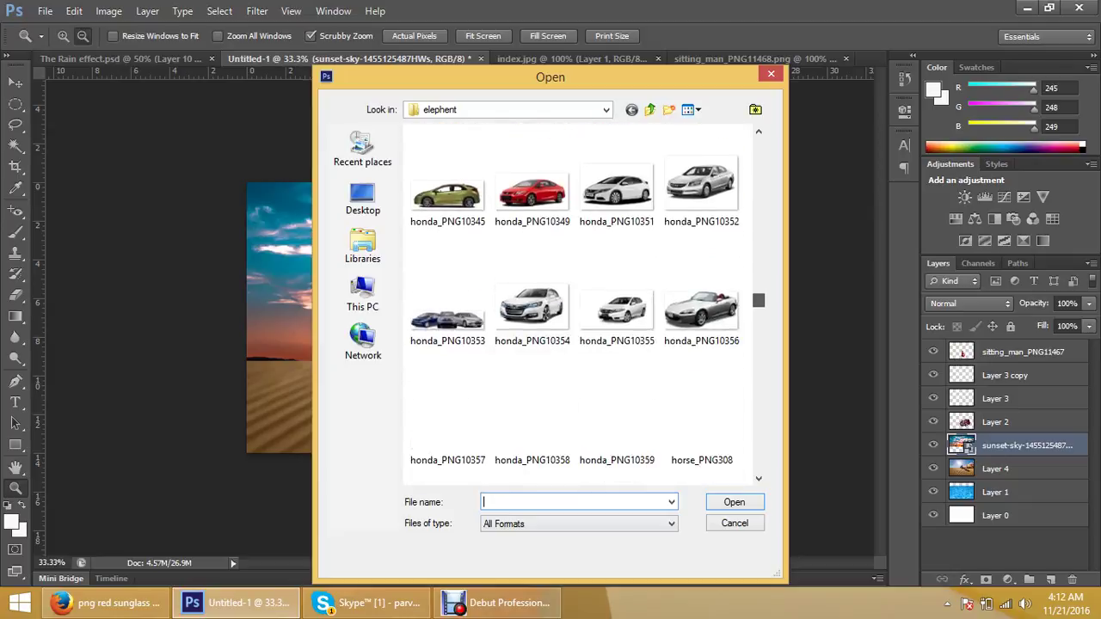
pyautogui.scroll(-2, 575, 306)
pyautogui.scroll(-1, 574, 305)
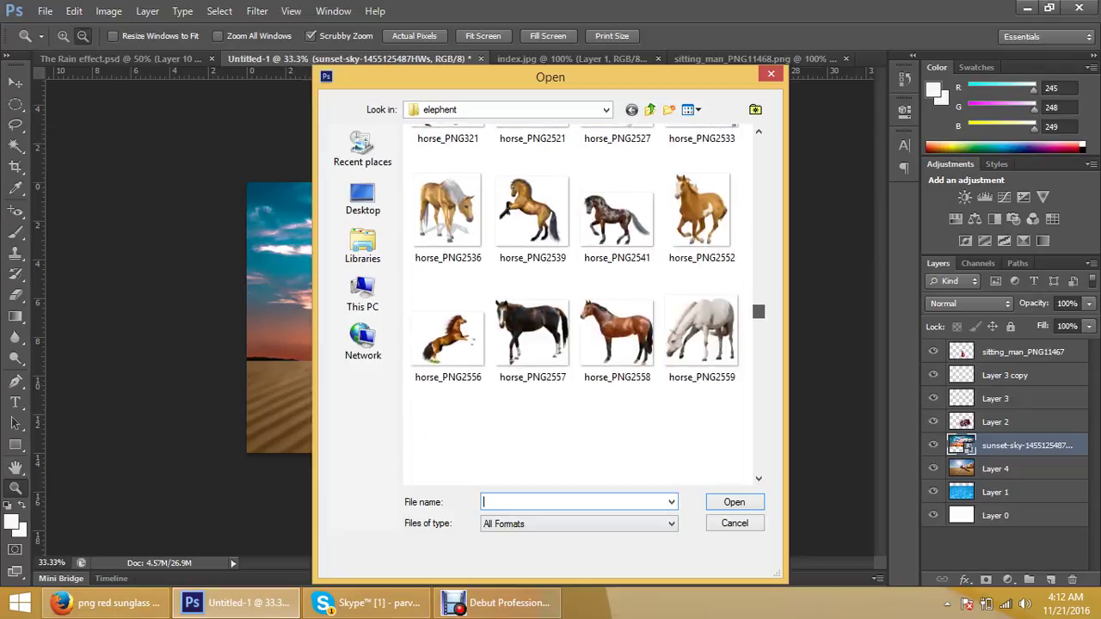
pyautogui.scroll(-2, 574, 305)
pyautogui.scroll(-1, 574, 305)
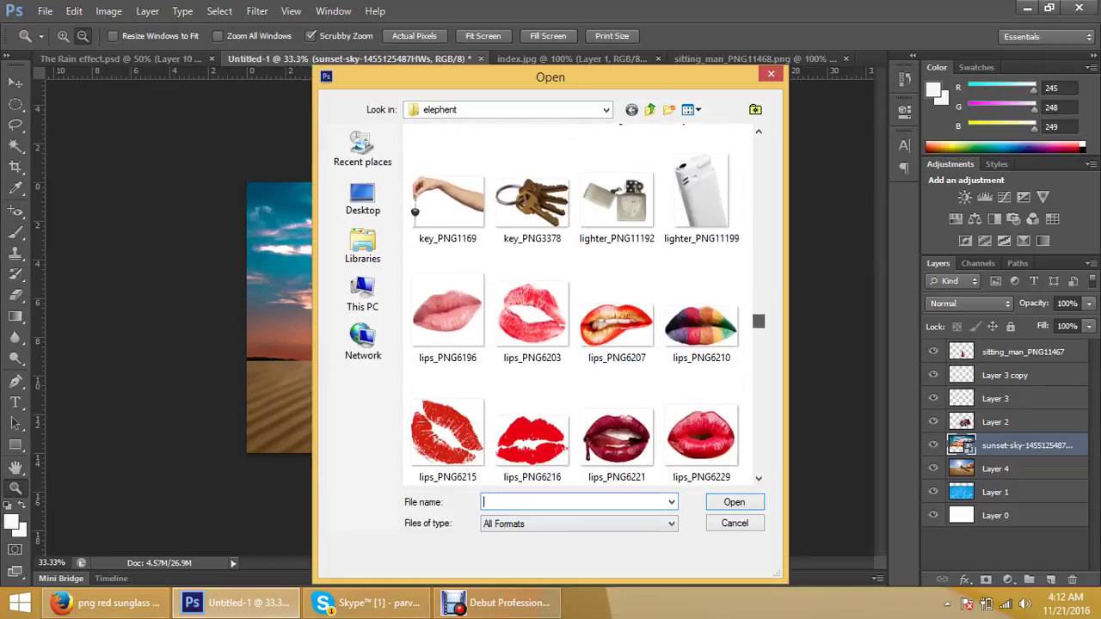
pyautogui.scroll(-2, 575, 305)
pyautogui.scroll(-1, 575, 305)
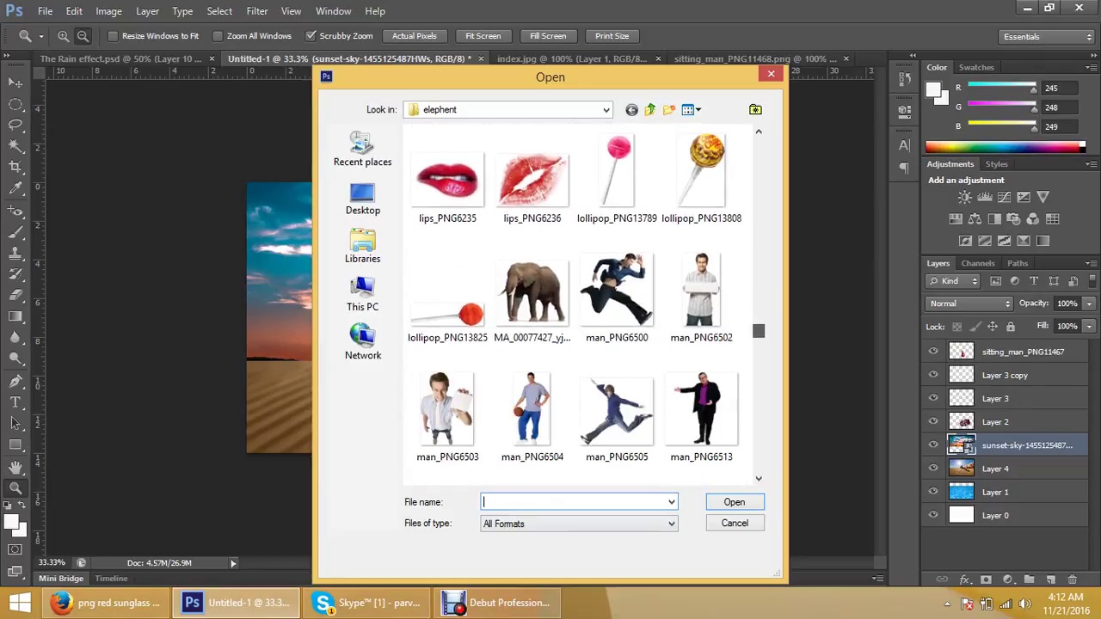
pyautogui.scroll(-1, 574, 305)
pyautogui.scroll(-1, 575, 305)
pyautogui.scroll(-1, 575, 306)
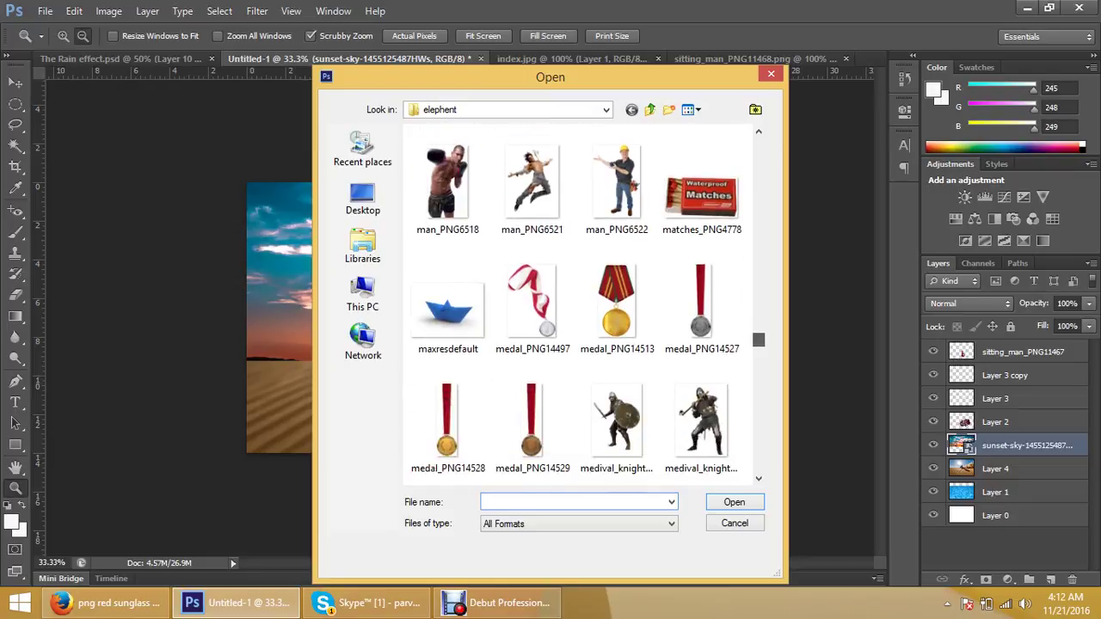
pyautogui.scroll(-1, 574, 305)
pyautogui.scroll(-1, 574, 305)
pyautogui.scroll(-1, 575, 305)
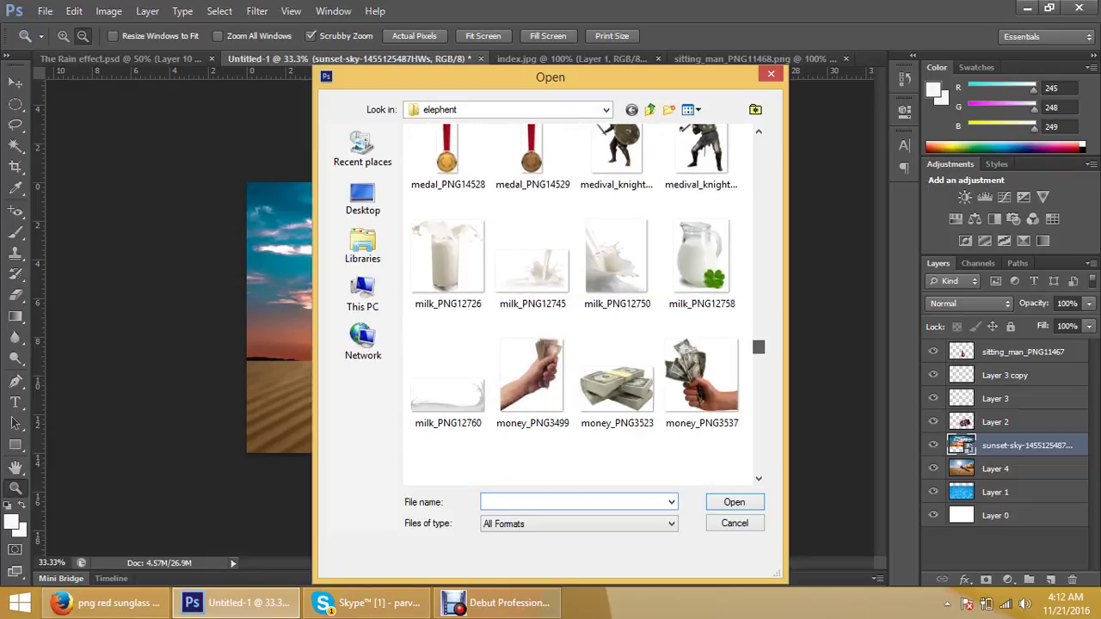
pyautogui.scroll(-2, 575, 305)
pyautogui.scroll(-2, 574, 305)
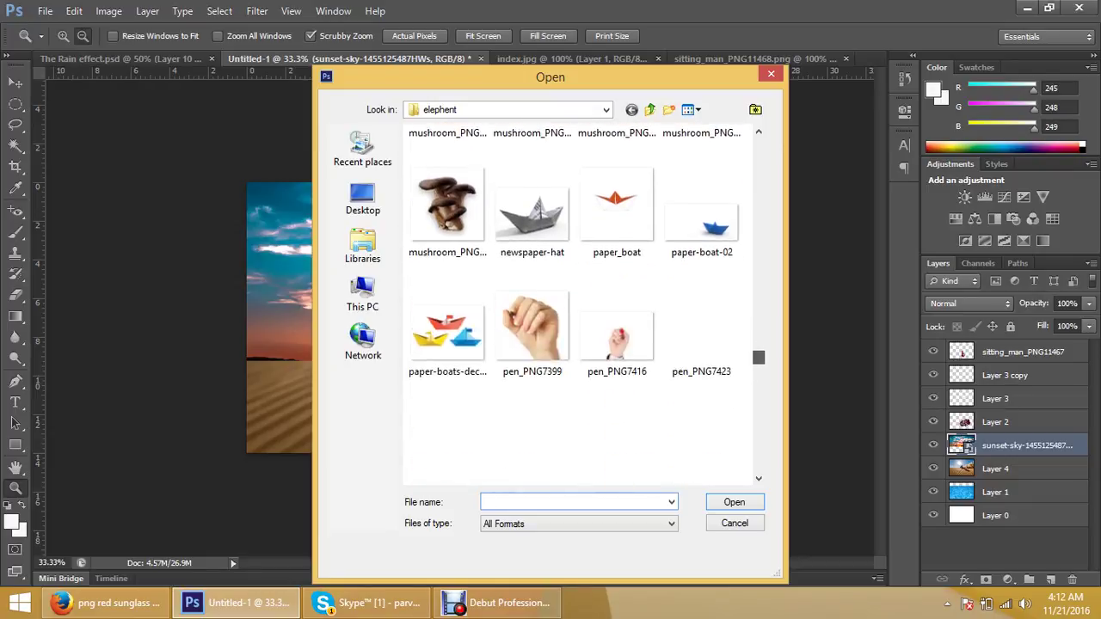
pyautogui.scroll(-1, 589, 308)
pyautogui.scroll(-1, 588, 308)
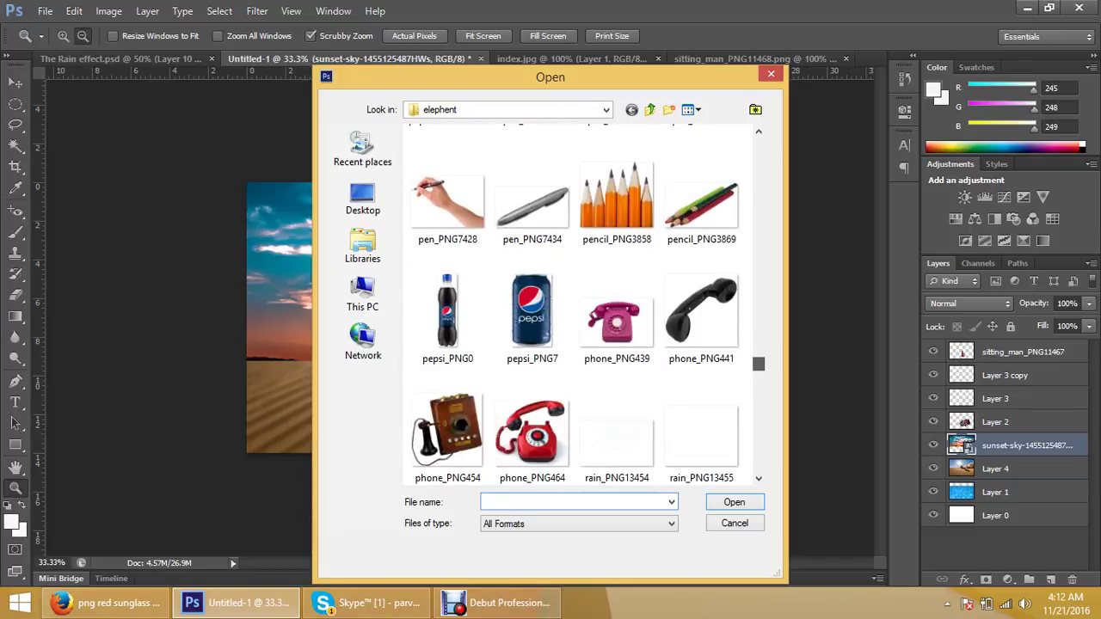
pyautogui.scroll(-1, 588, 308)
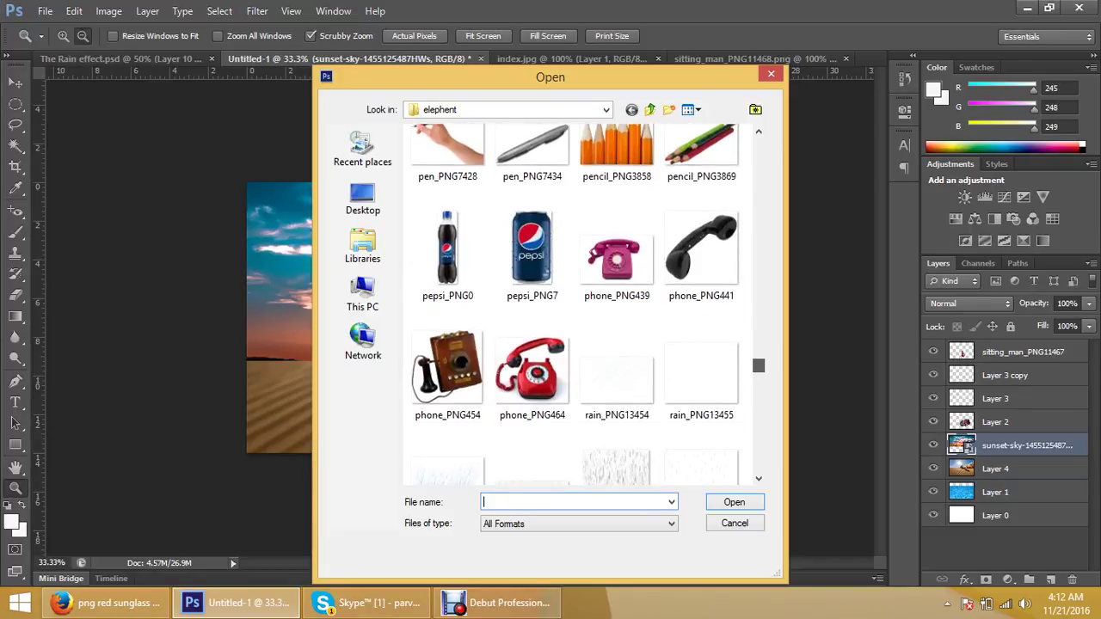
pyautogui.scroll(-1, 574, 301)
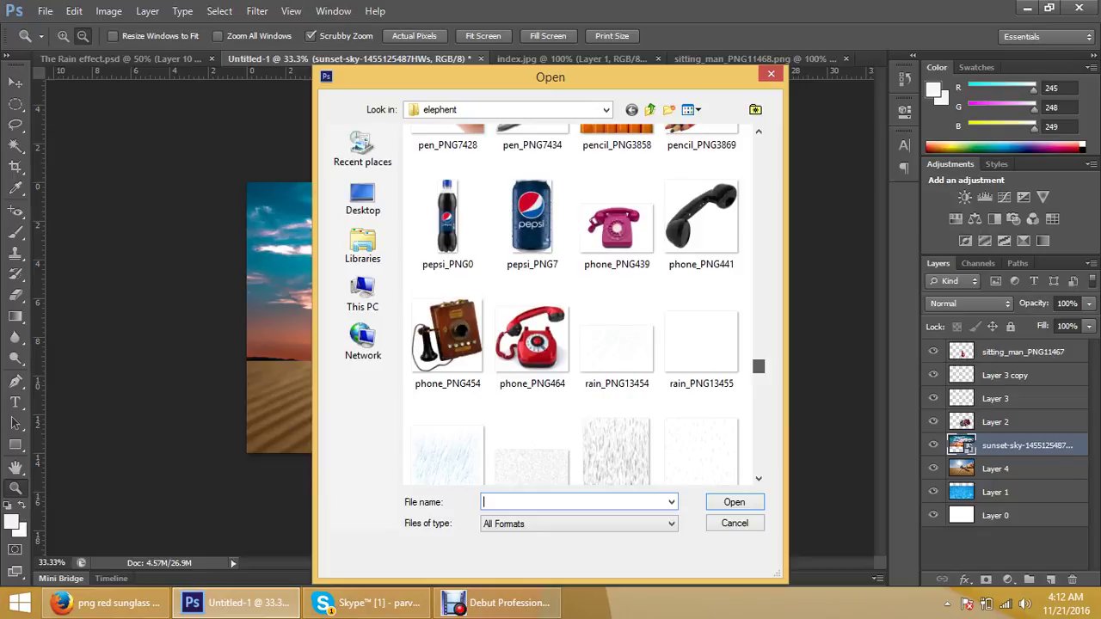
pyautogui.scroll(-1, 701, 395)
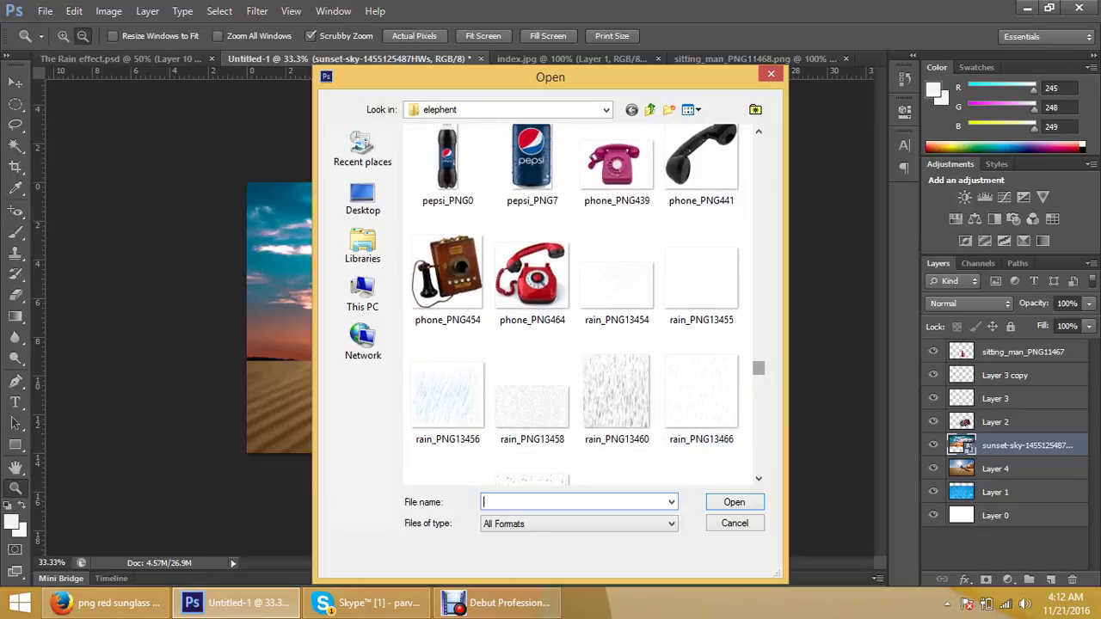
pyautogui.scroll(-2, 589, 303)
pyautogui.scroll(-5, 588, 304)
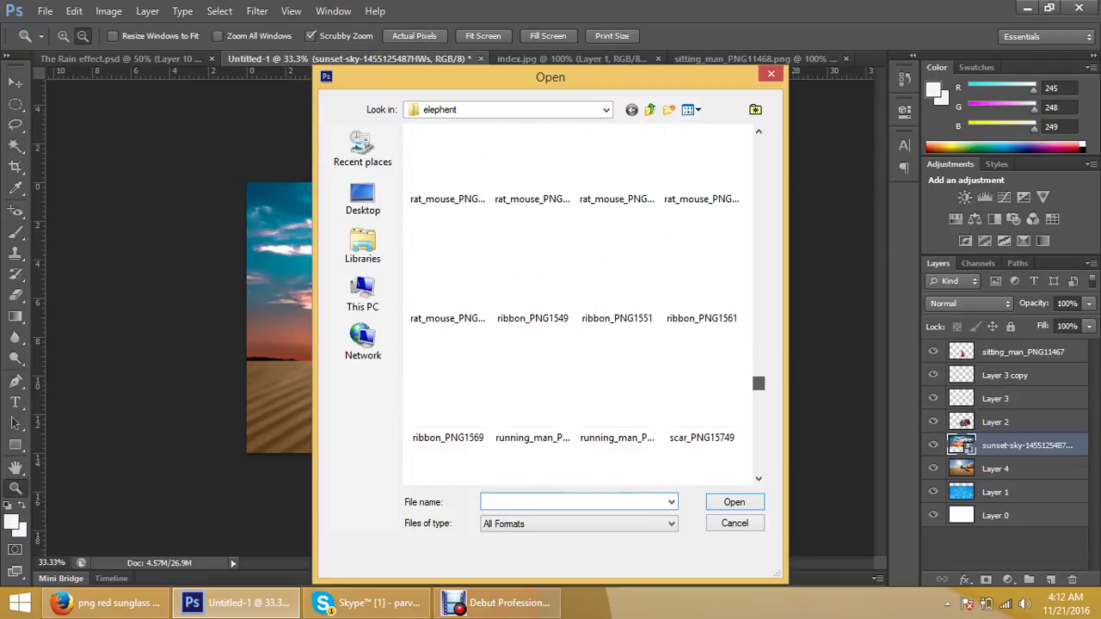
pyautogui.scroll(-2, 588, 303)
pyautogui.scroll(-3, 588, 304)
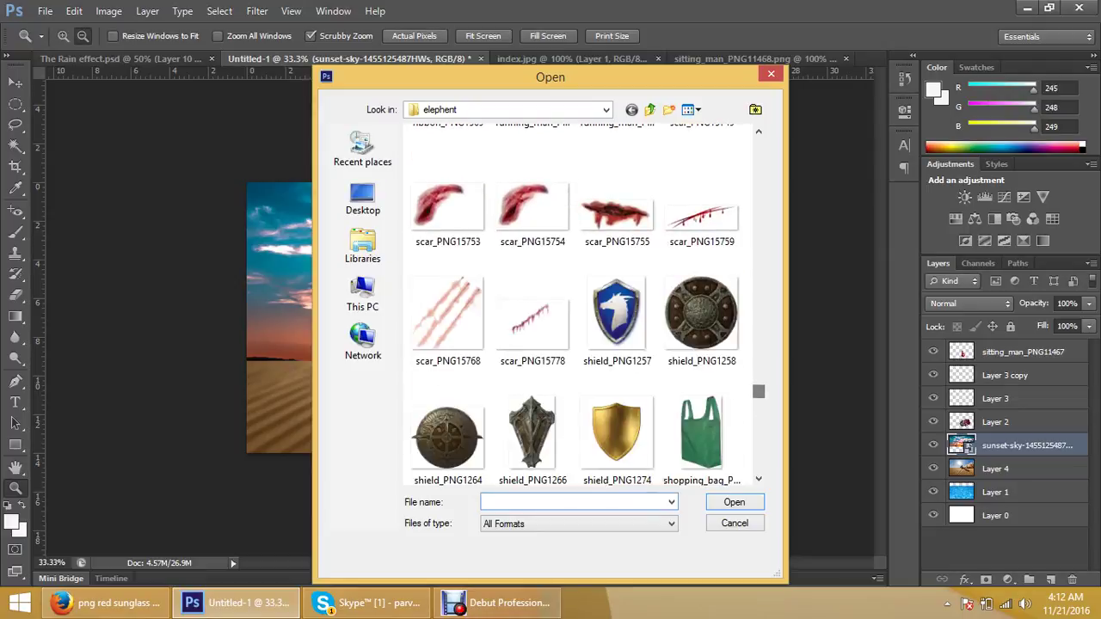
pyautogui.scroll(-5, 588, 303)
pyautogui.scroll(-1, 588, 304)
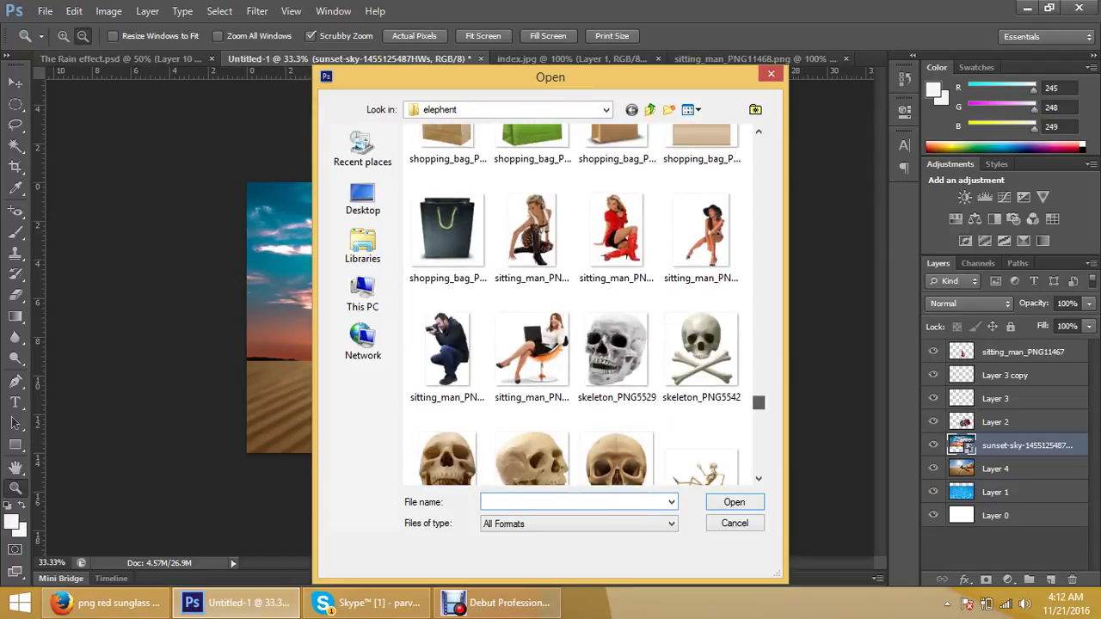
pyautogui.scroll(-3, 588, 303)
pyautogui.scroll(-1, 588, 303)
pyautogui.scroll(-3, 581, 303)
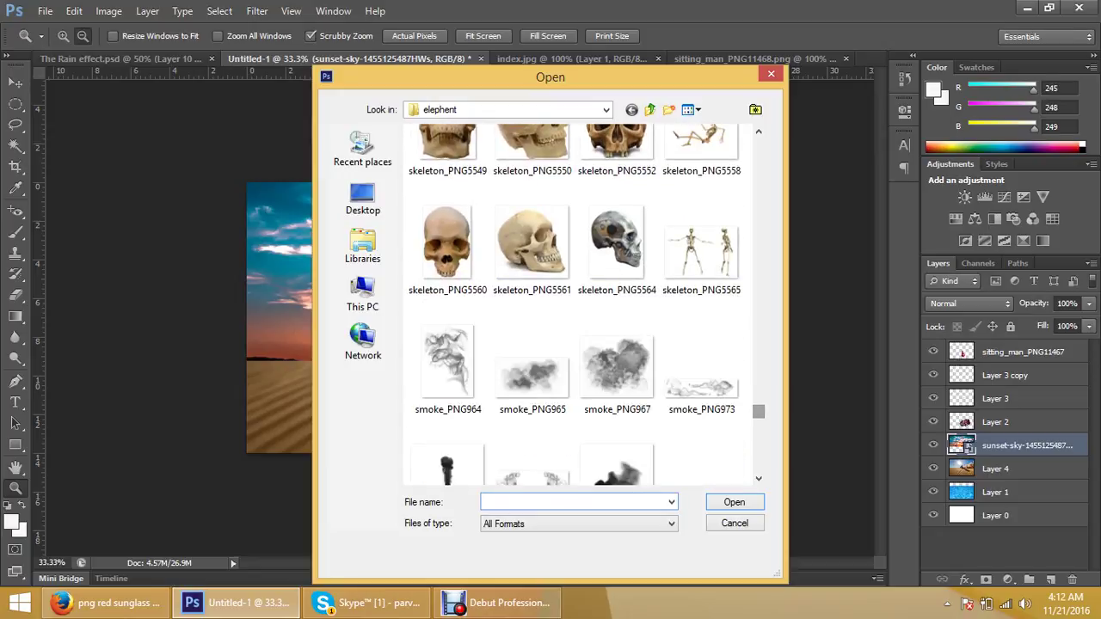
pyautogui.scroll(-3, 580, 303)
pyautogui.scroll(-3, 581, 303)
pyautogui.scroll(-1, 581, 303)
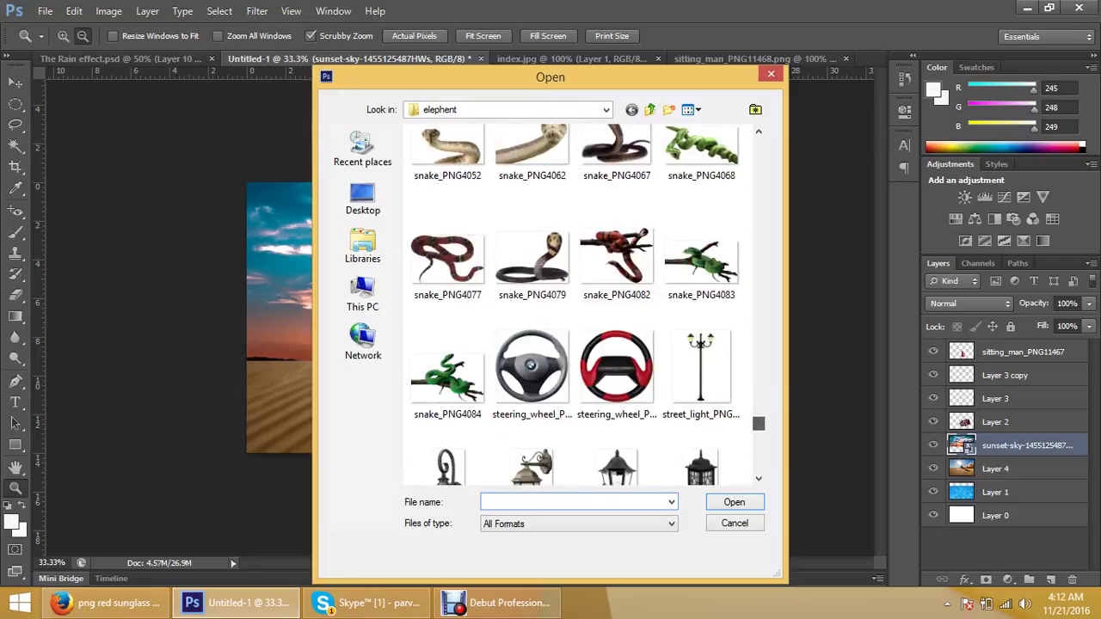
pyautogui.scroll(-2, 581, 304)
pyautogui.scroll(-1, 581, 304)
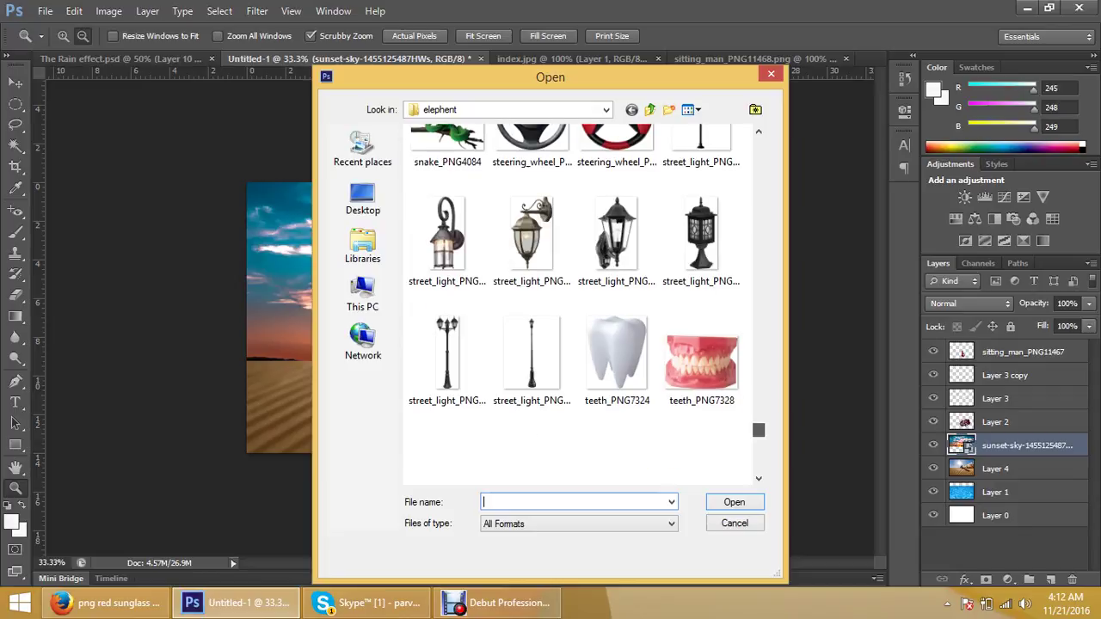
pyautogui.scroll(-3, 581, 304)
pyautogui.scroll(-2, 580, 304)
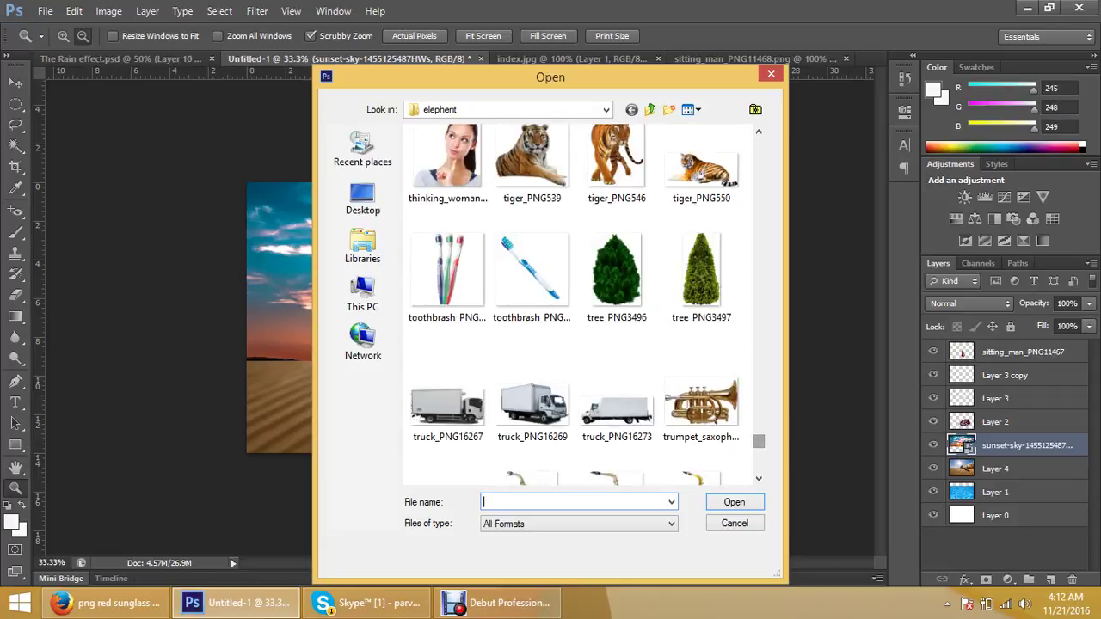
pyautogui.scroll(-2, 581, 304)
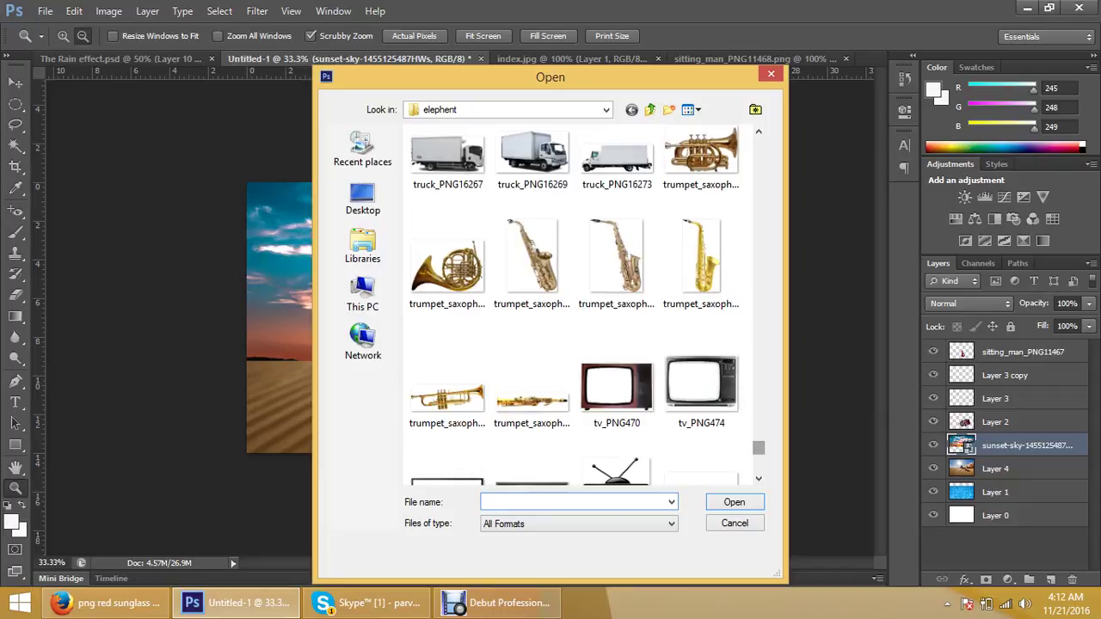
pyautogui.scroll(-2, 581, 304)
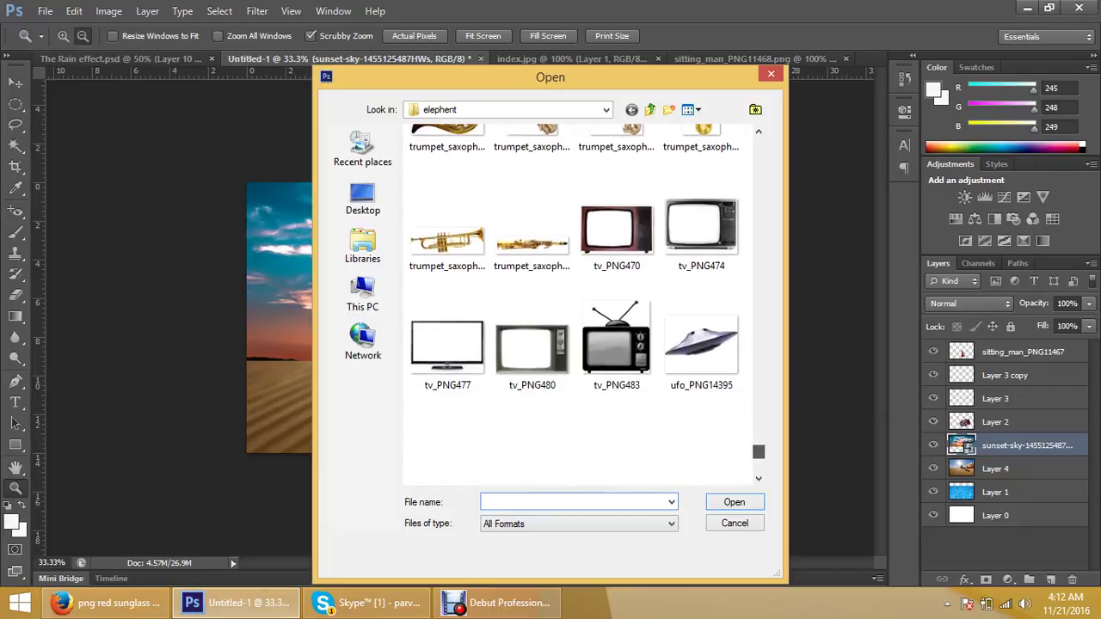
pyautogui.scroll(-1, 580, 303)
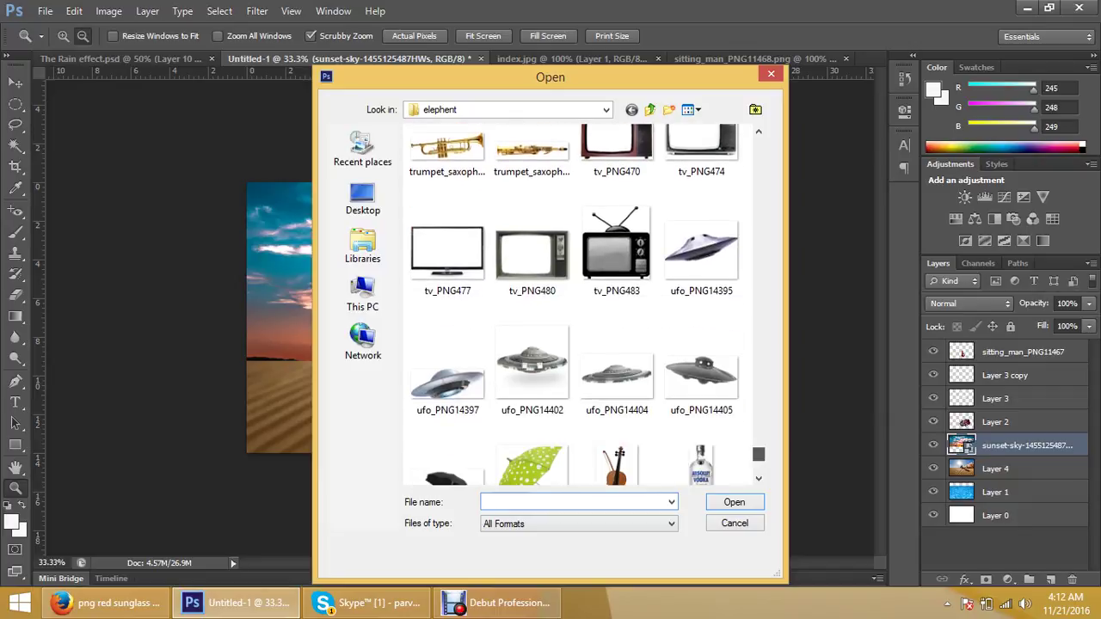
pyautogui.scroll(2, 580, 304)
pyautogui.scroll(1, 580, 304)
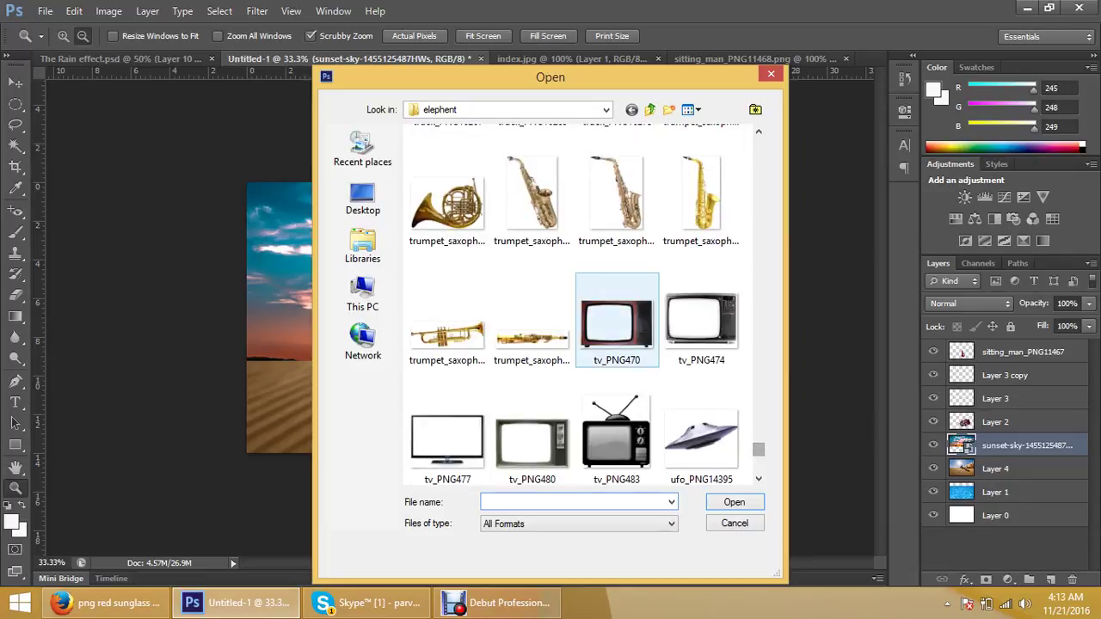
pyautogui.click(616, 320)
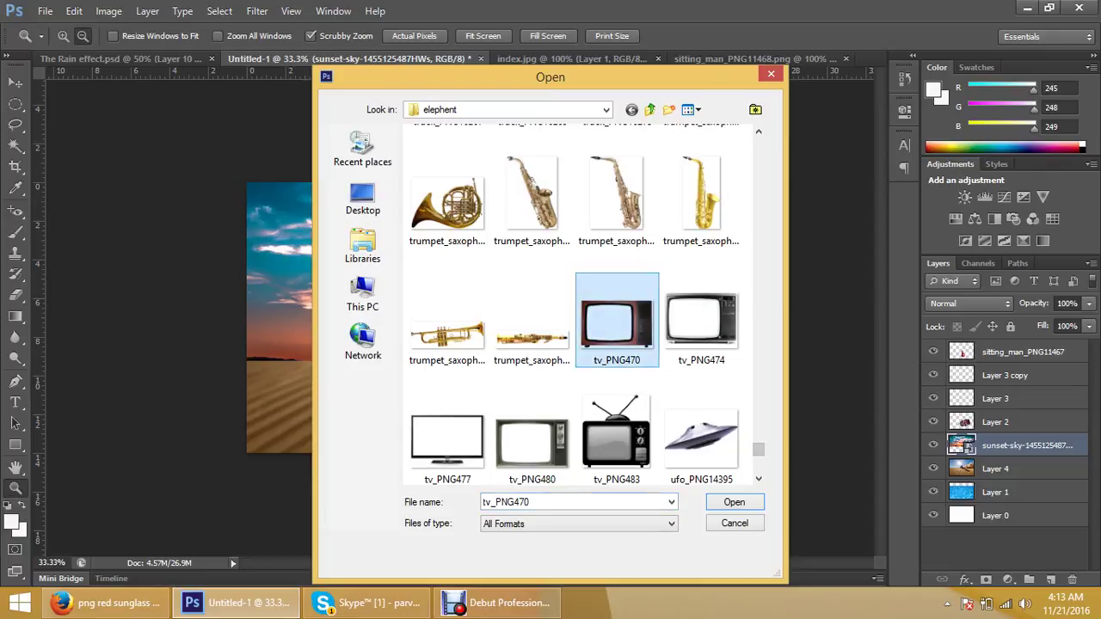
pyautogui.press('Return')
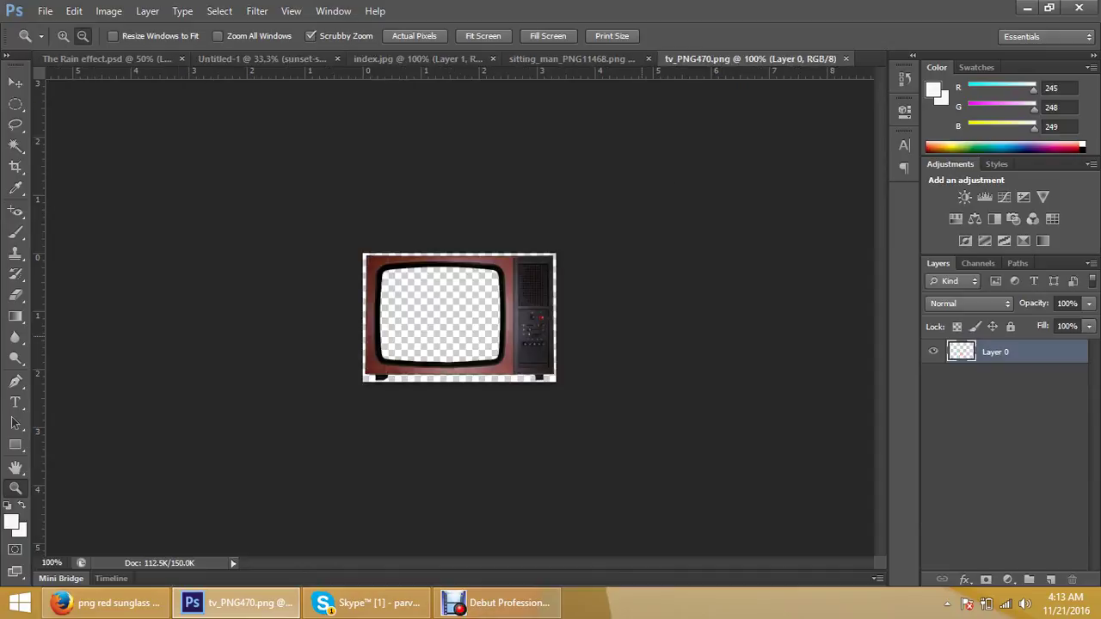
# Drag the red TV into the Untitled-1 composite and set it on the sand near the car
pyautogui.click(16, 82)
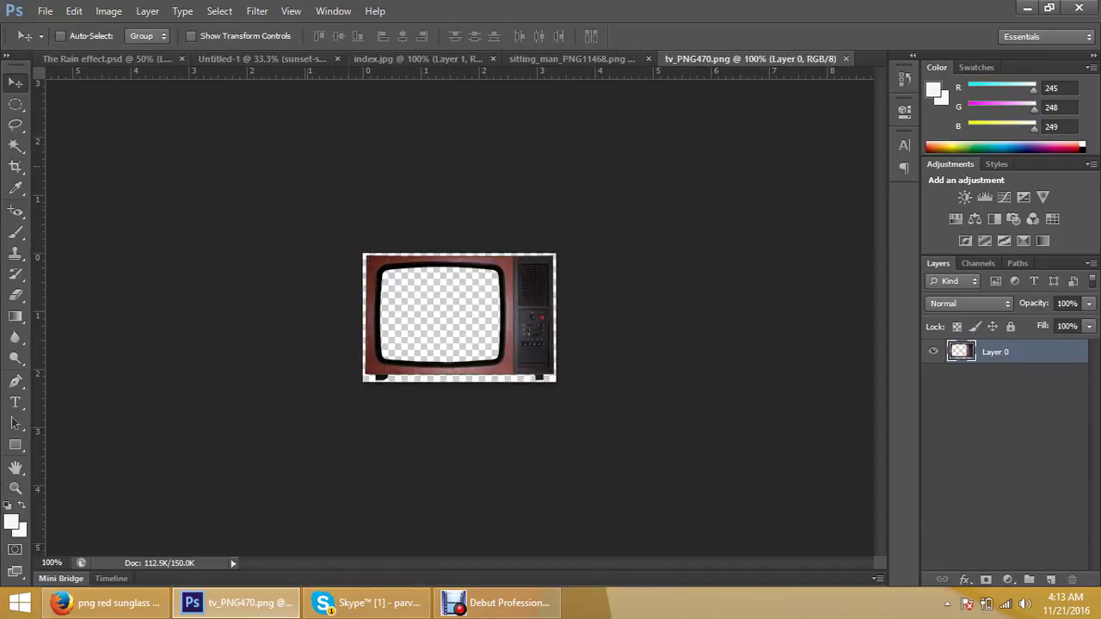
pyautogui.moveTo(461, 319); pyautogui.dragTo(258, 58)
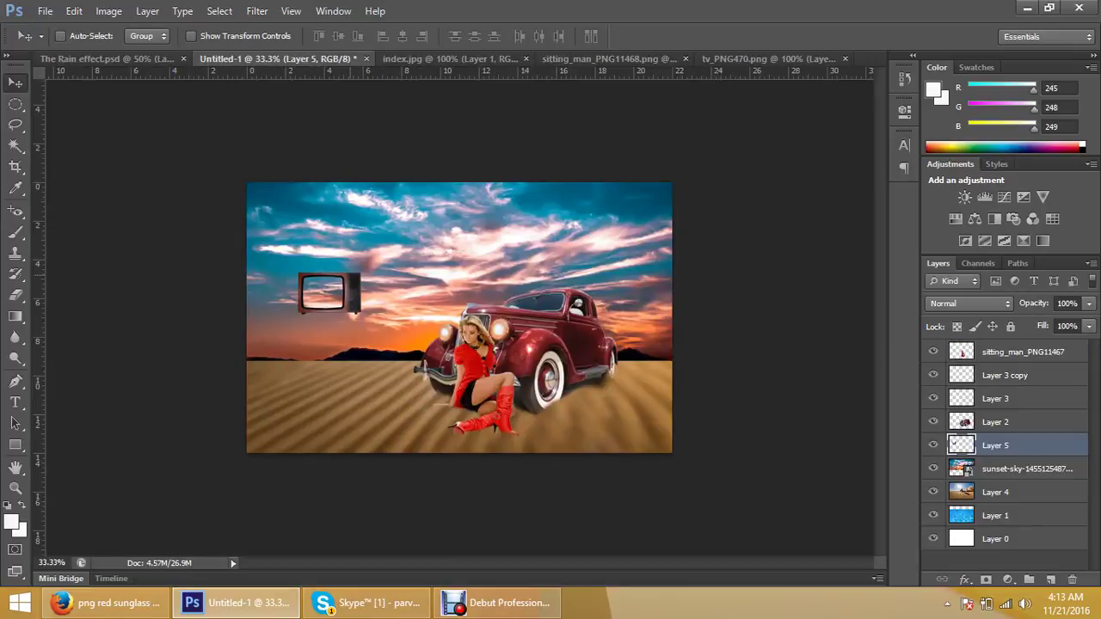
pyautogui.moveTo(258, 59)
pyautogui.mouseDown()
pyautogui.moveTo(379, 280)
pyautogui.moveTo(448, 358)
pyautogui.mouseUp()
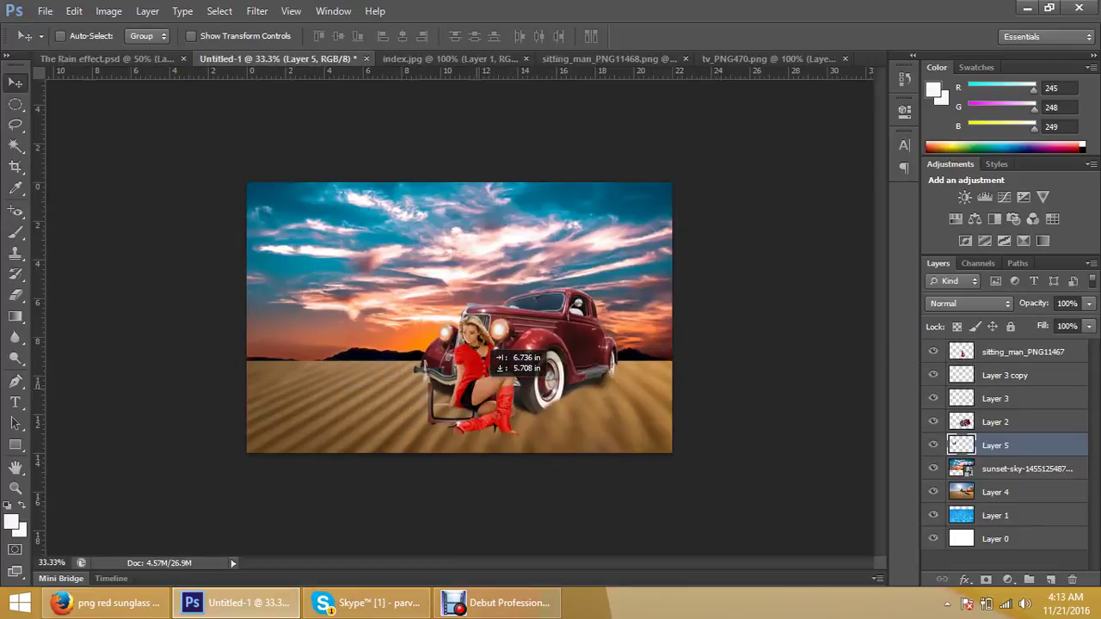
pyautogui.moveTo(448, 358); pyautogui.dragTo(435, 344)
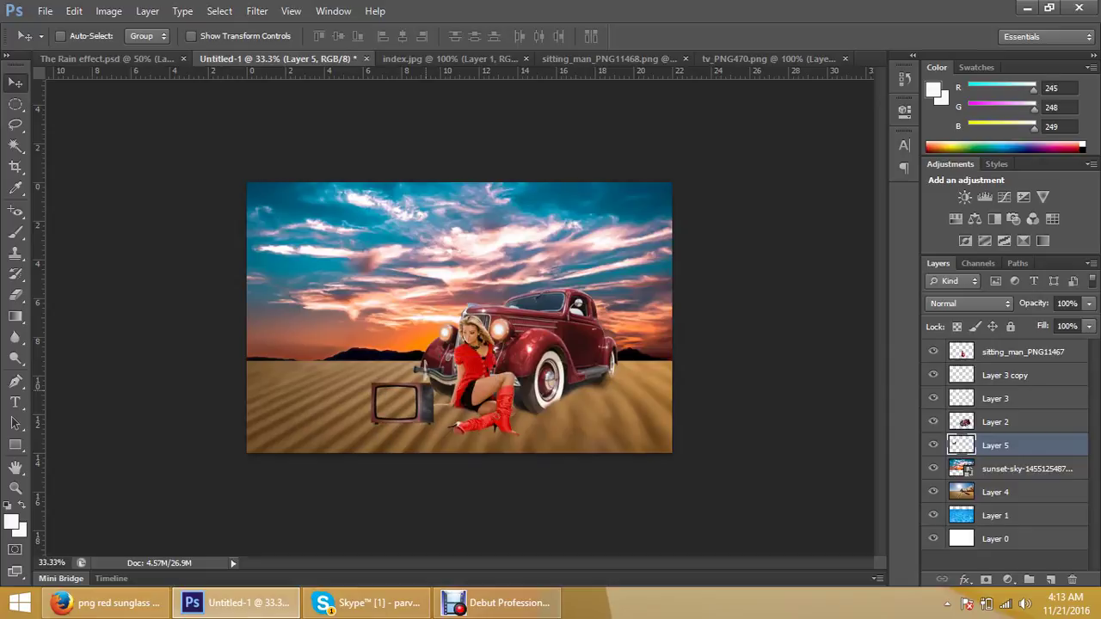
pyautogui.moveTo(430, 388)
pyautogui.mouseDown()
pyautogui.moveTo(594, 404)
pyautogui.moveTo(447, 359)
pyautogui.moveTo(405, 362)
pyautogui.mouseUp()
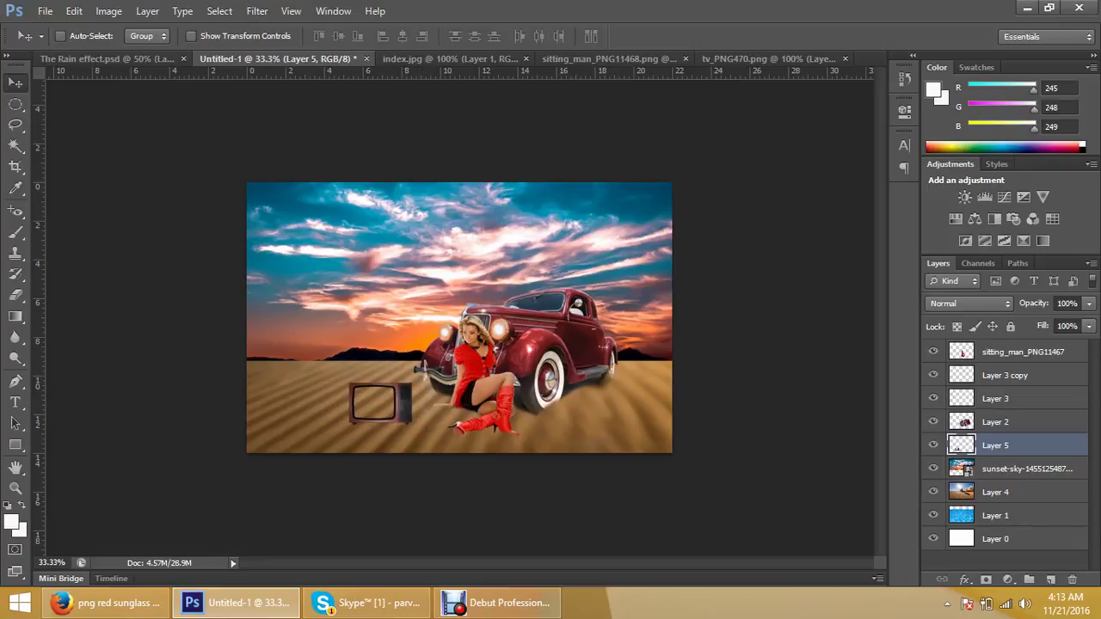
# Stack the TV's Layer 5 above Layer 2 and place it beside the woman's boots
pyautogui.moveTo(995, 445); pyautogui.dragTo(995, 416)
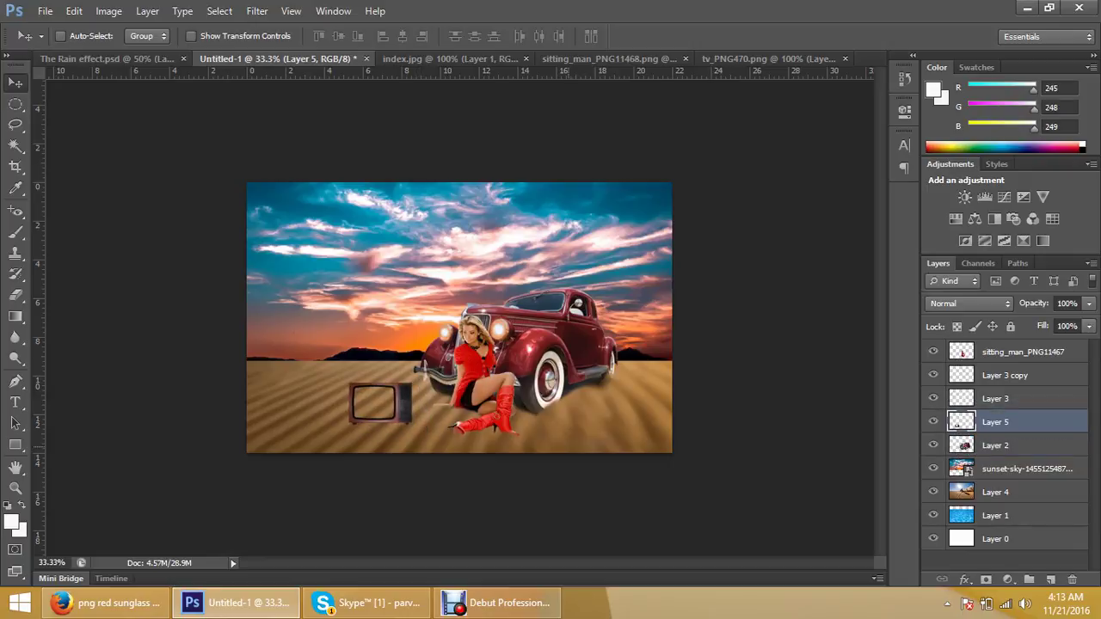
pyautogui.moveTo(415, 348); pyautogui.dragTo(453, 370)
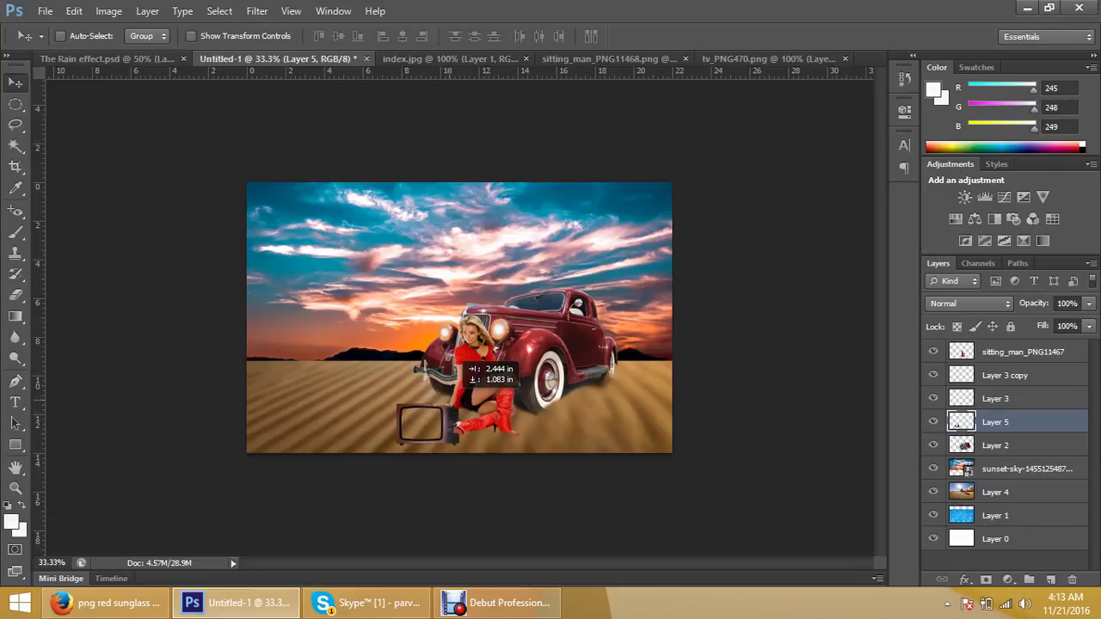
pyautogui.moveTo(456, 368)
pyautogui.mouseDown()
pyautogui.moveTo(483, 364)
pyautogui.moveTo(389, 352)
pyautogui.mouseUp()
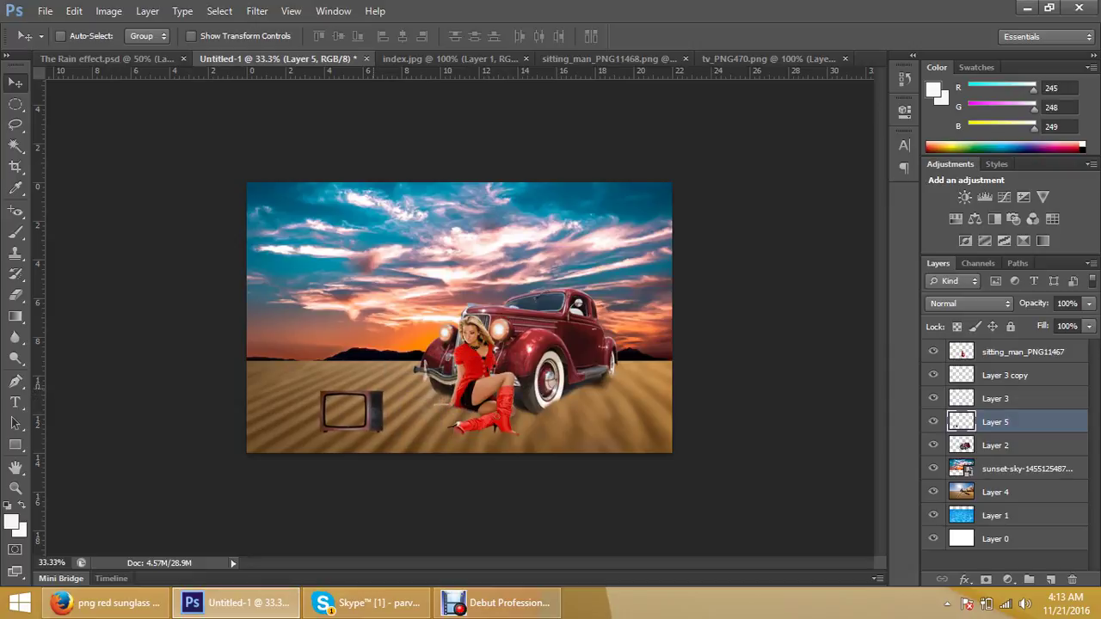
# Rotate the TV about 38° clockwise and shift it right and up on the sand
pyautogui.hotkey('ctrl', 't')
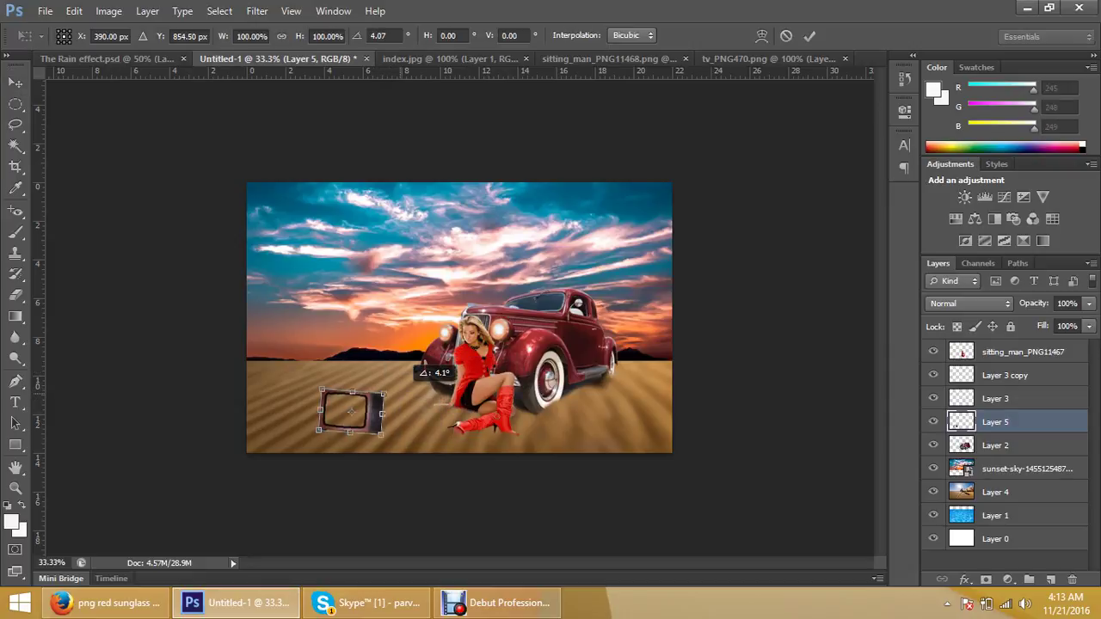
pyautogui.moveTo(388, 385); pyautogui.dragTo(403, 405)
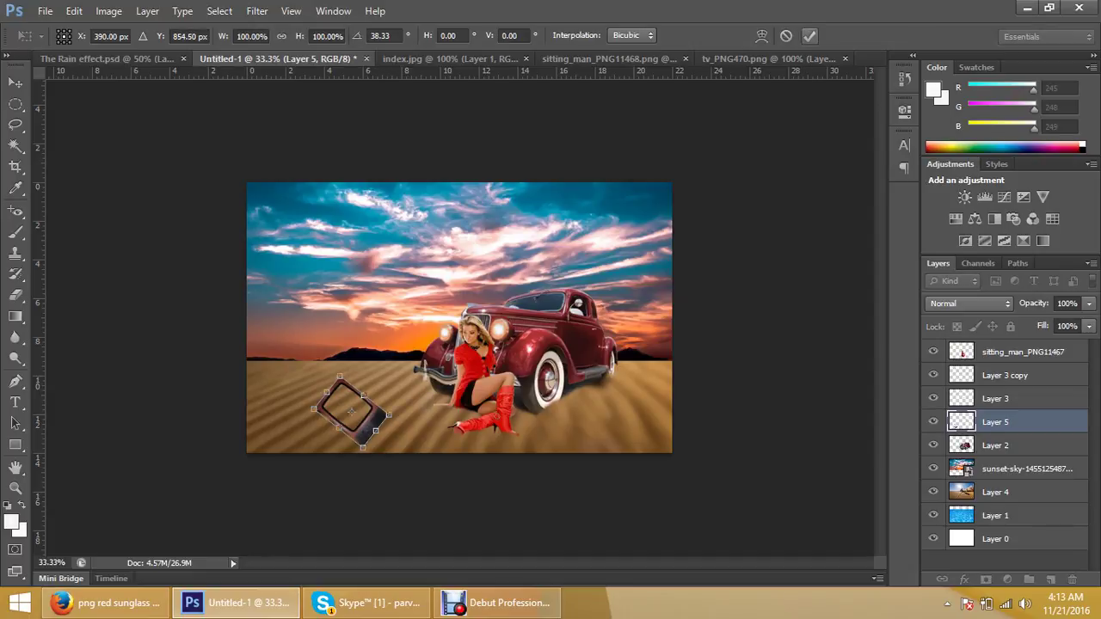
pyautogui.click(809, 35)
pyautogui.moveTo(381, 383); pyautogui.dragTo(422, 375)
# Delete the TV layer, step back through its edits, and bring up the screen recorder
pyautogui.press('Delete')
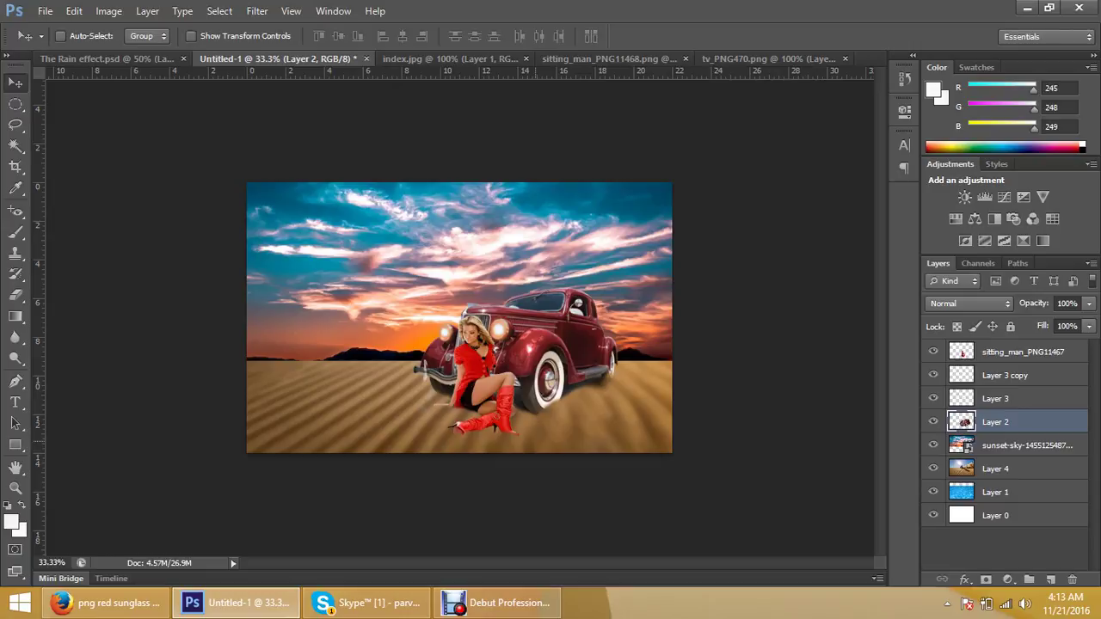
pyautogui.hotkey('ctrl', 'alt', 'z')
pyautogui.hotkey('ctrl', 'alt', 'z')
pyautogui.hotkey('ctrl', 'alt', 'z')
pyautogui.hotkey('ctrl', 'alt', 'z')
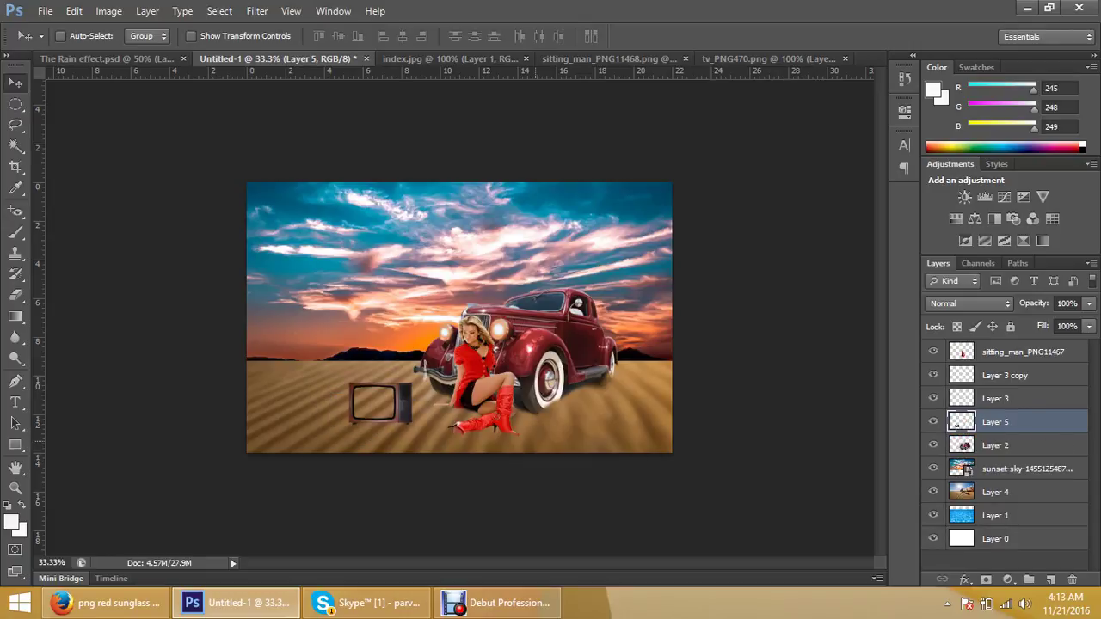
pyautogui.hotkey('ctrl', 'alt', 'z')
pyautogui.hotkey('ctrl', 'alt', 'z')
pyautogui.hotkey('ctrl', 'alt', 'z')
pyautogui.hotkey('ctrl', 'alt', 'z')
pyautogui.hotkey('ctrl', 'alt', 'z')
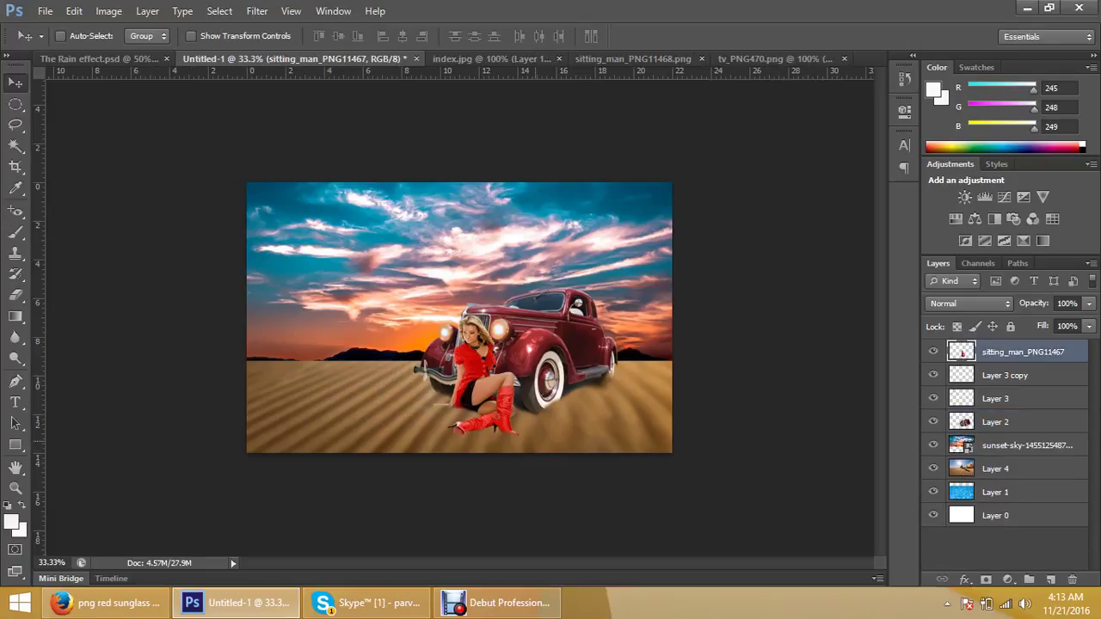
pyautogui.click(482, 603)
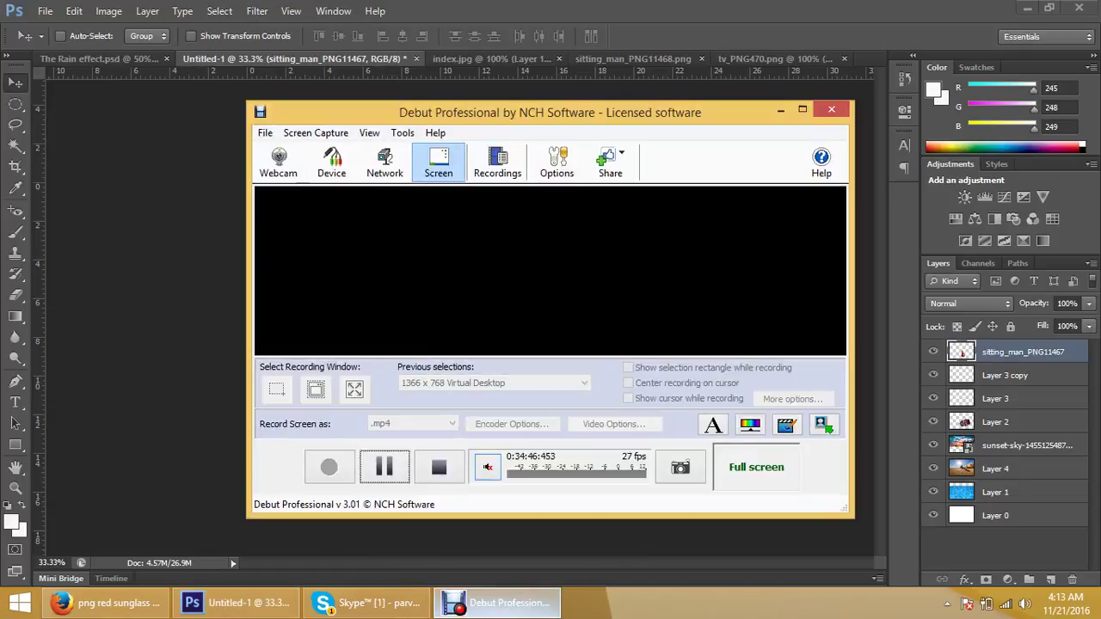